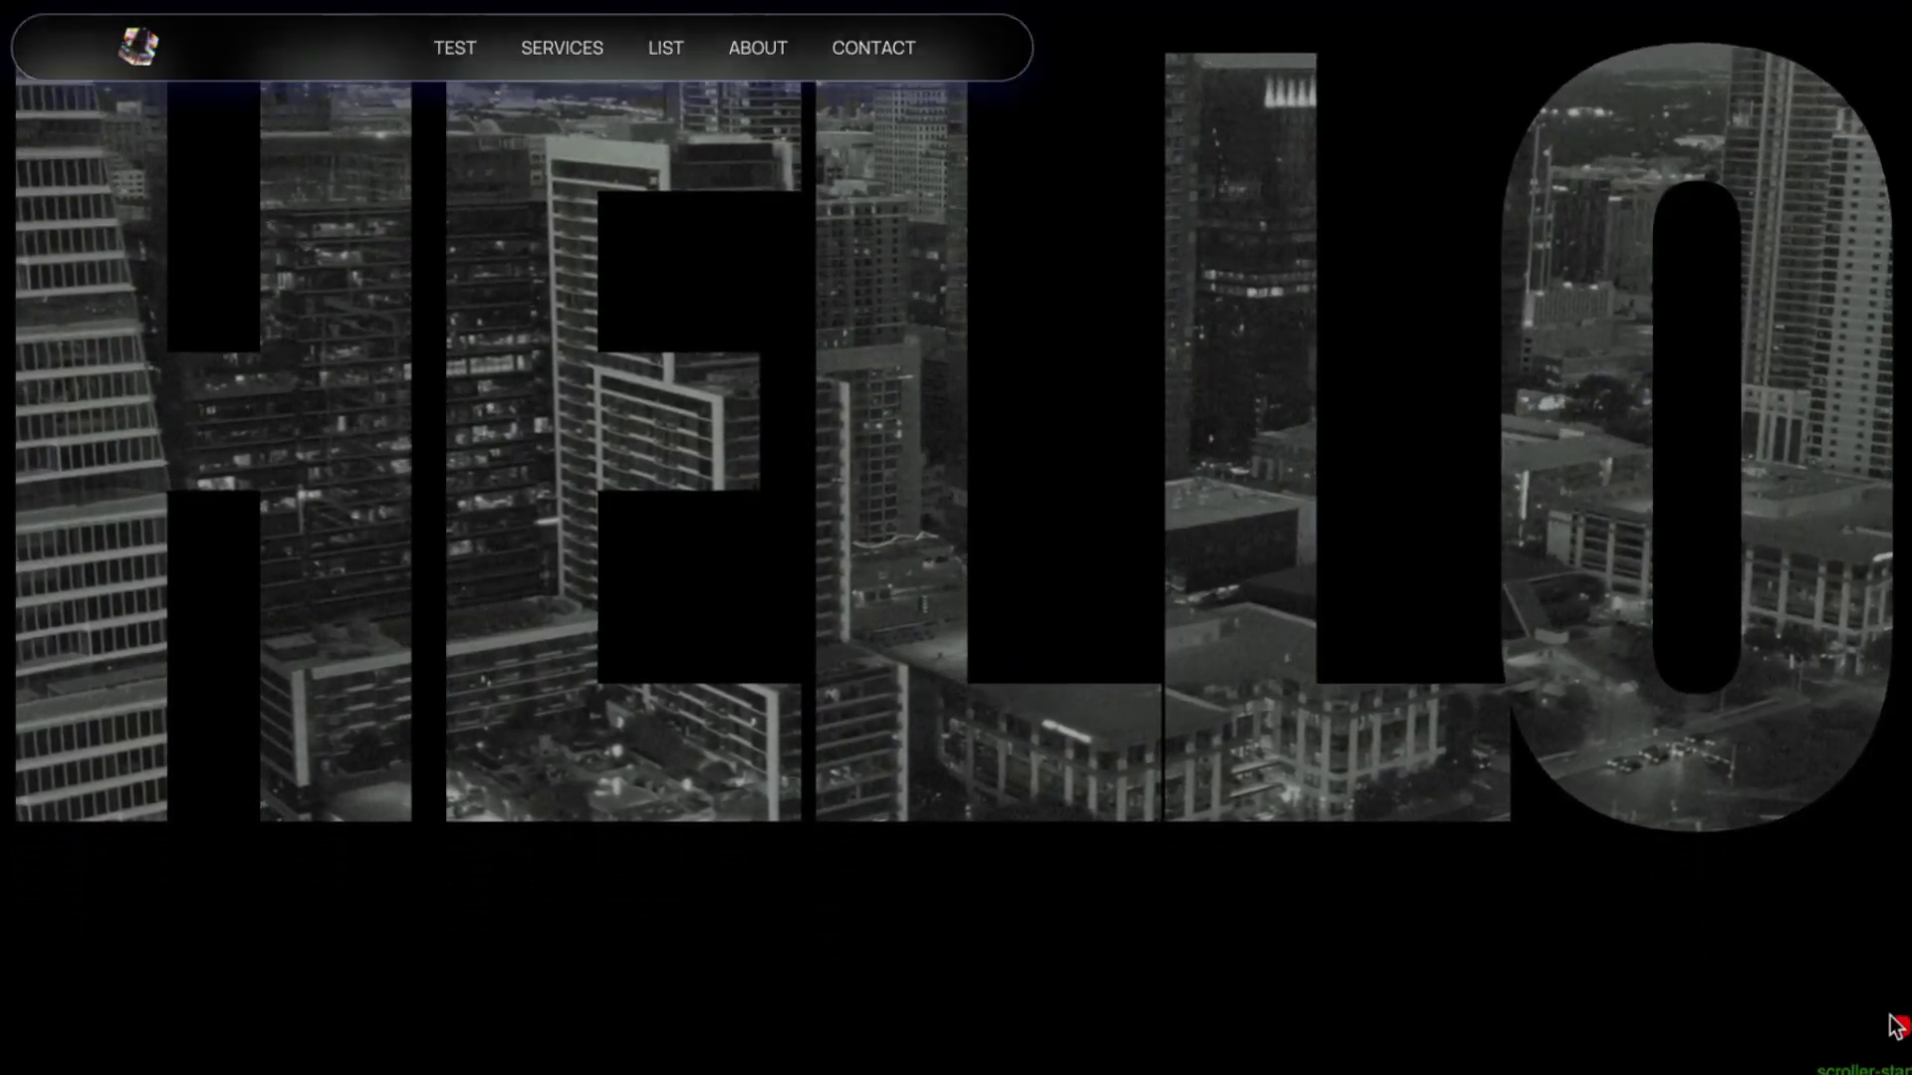
Add a single Flexbox container set to Full Width with a 100vh minimum height
scroll(1895, 1025, down, 2)
scroll(1894, 1025, up, 1)
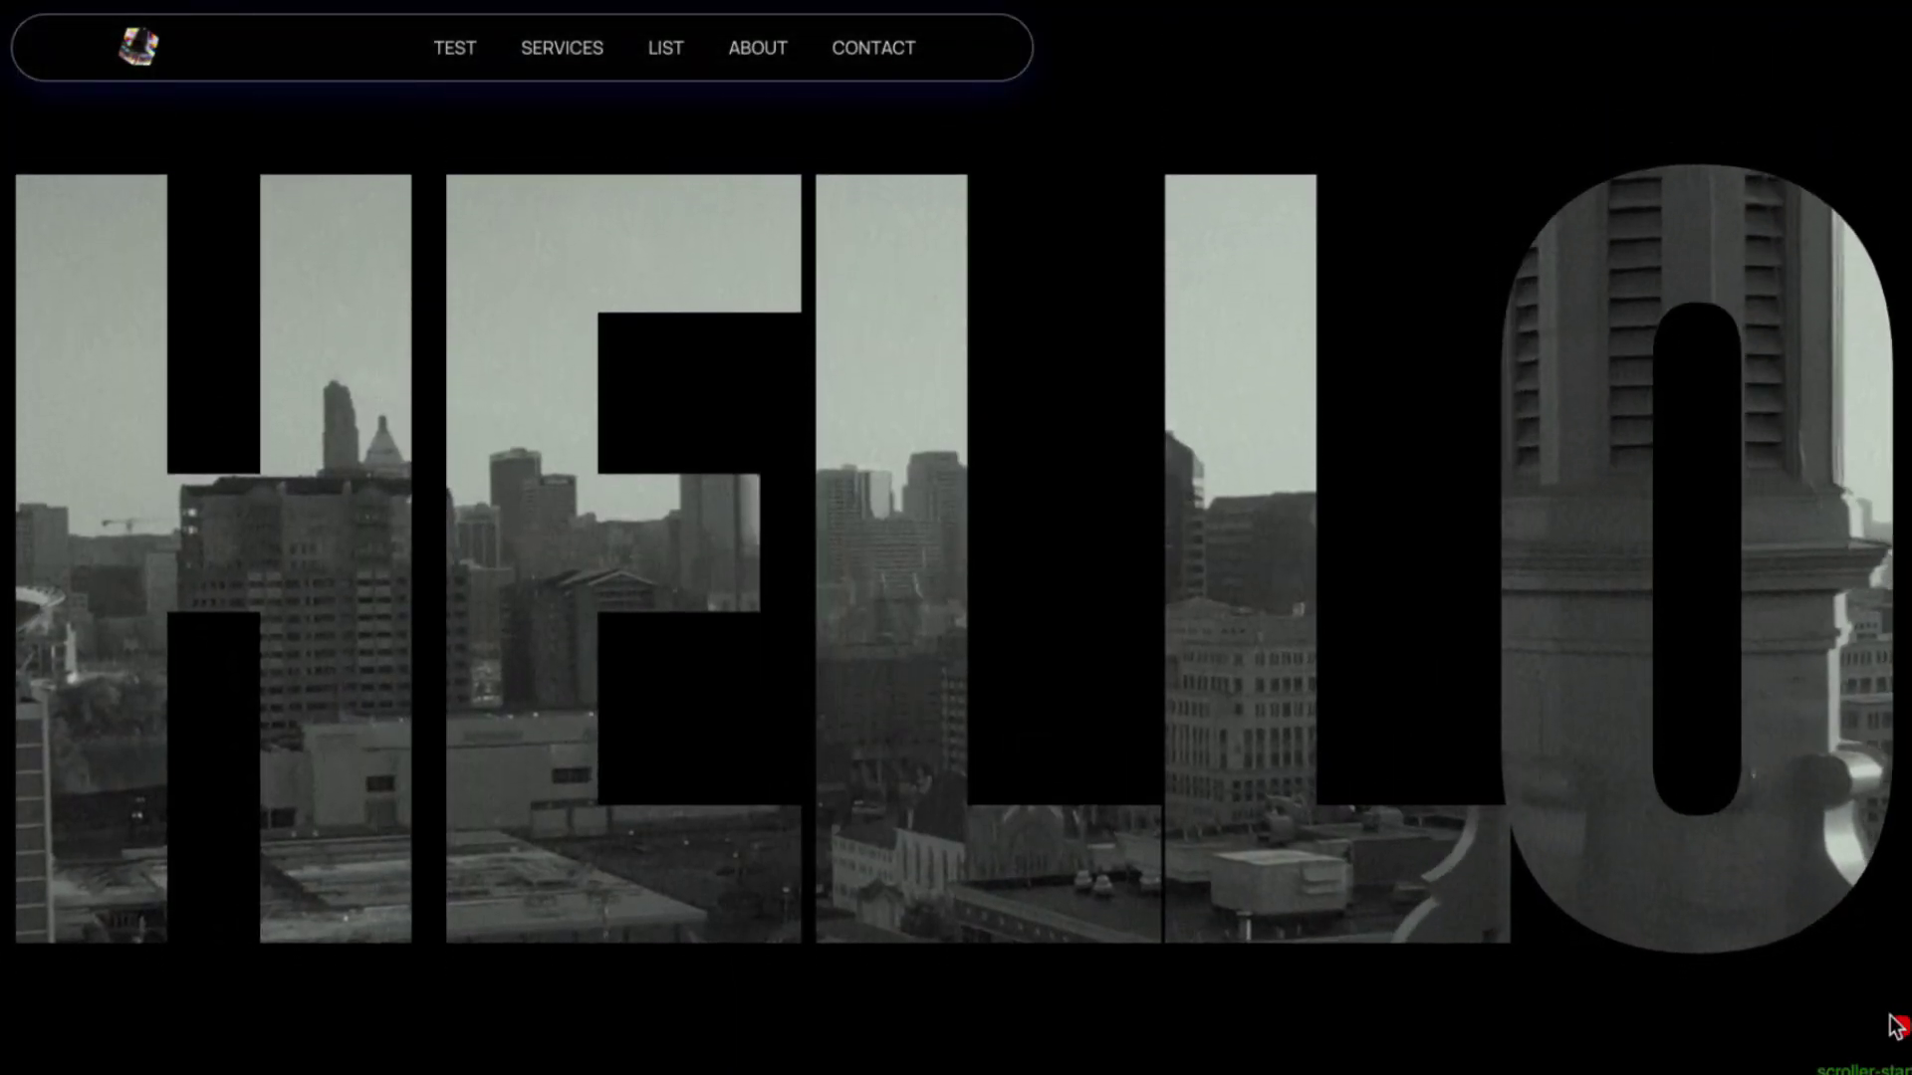
scroll(1895, 1026, down, 3)
scroll(1895, 1026, up, 2)
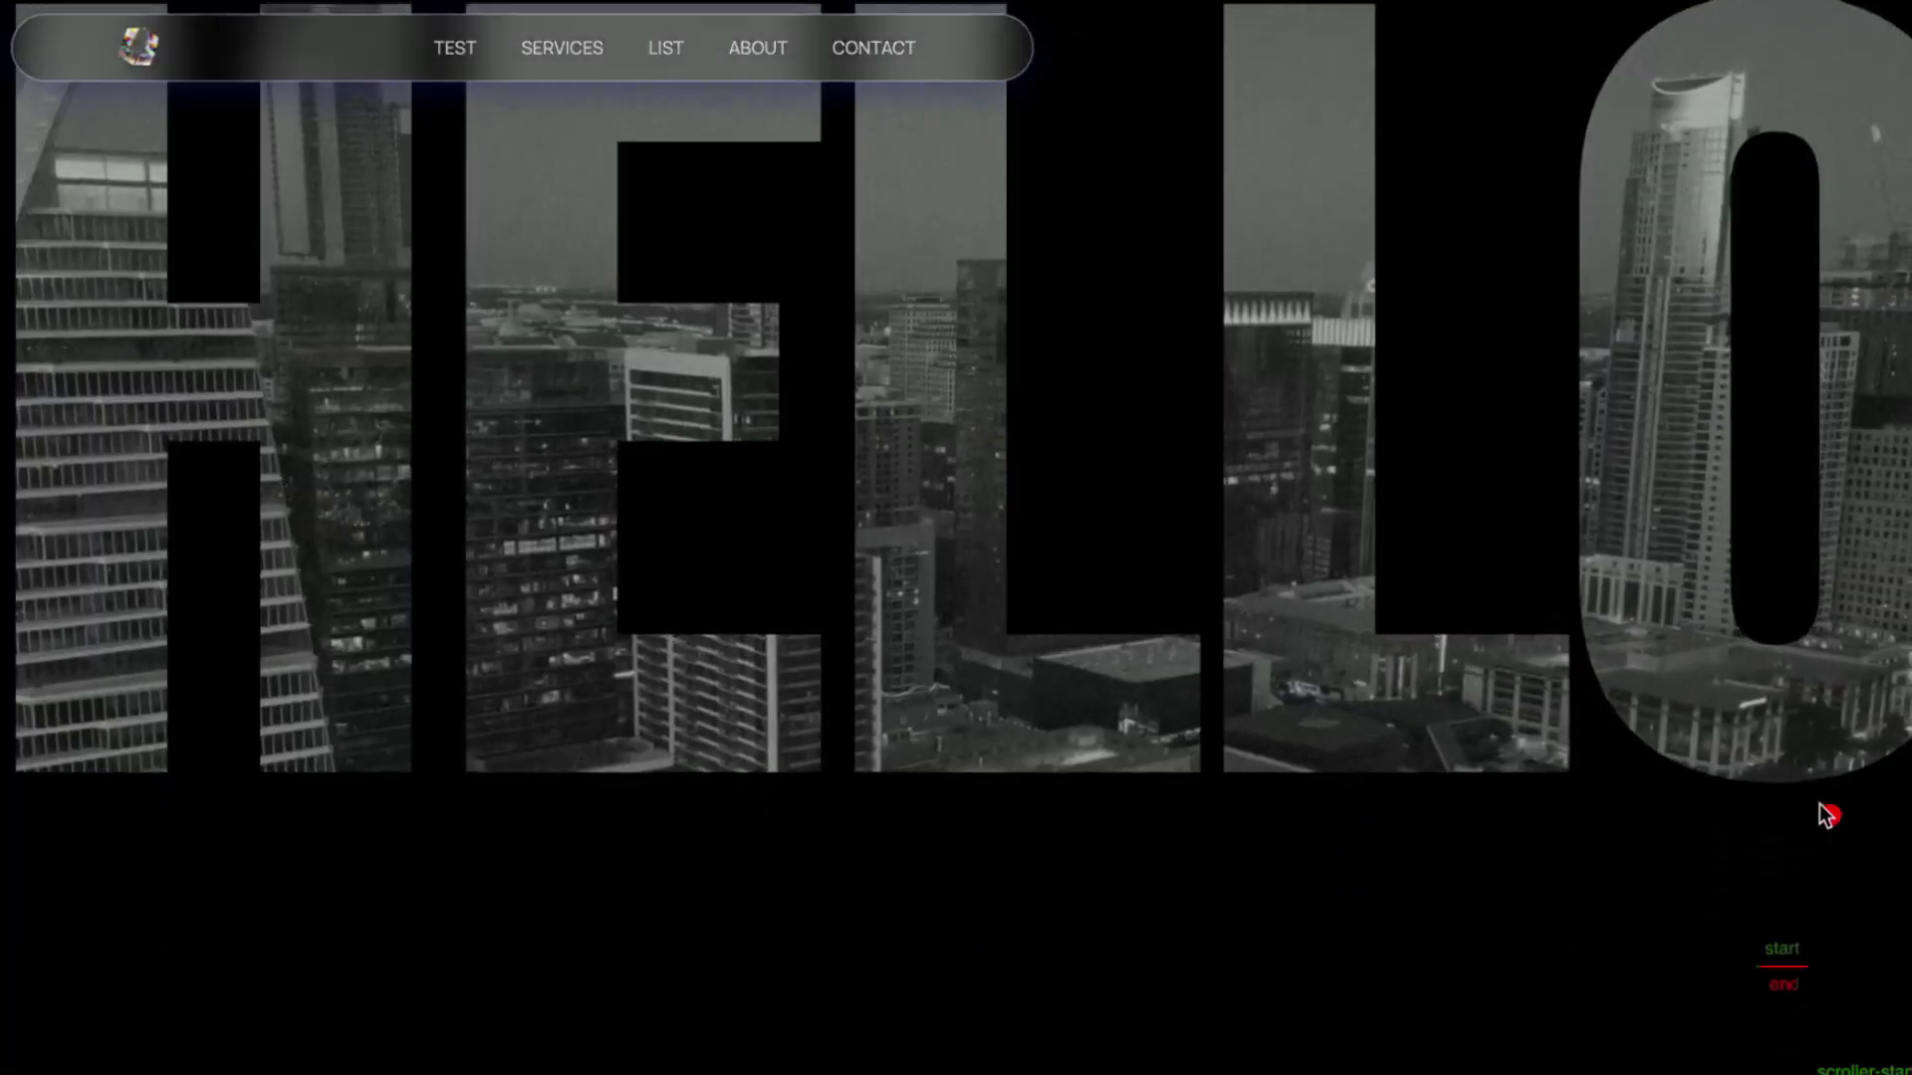
scroll(1823, 813, down, 5)
scroll(1821, 806, down, 10)
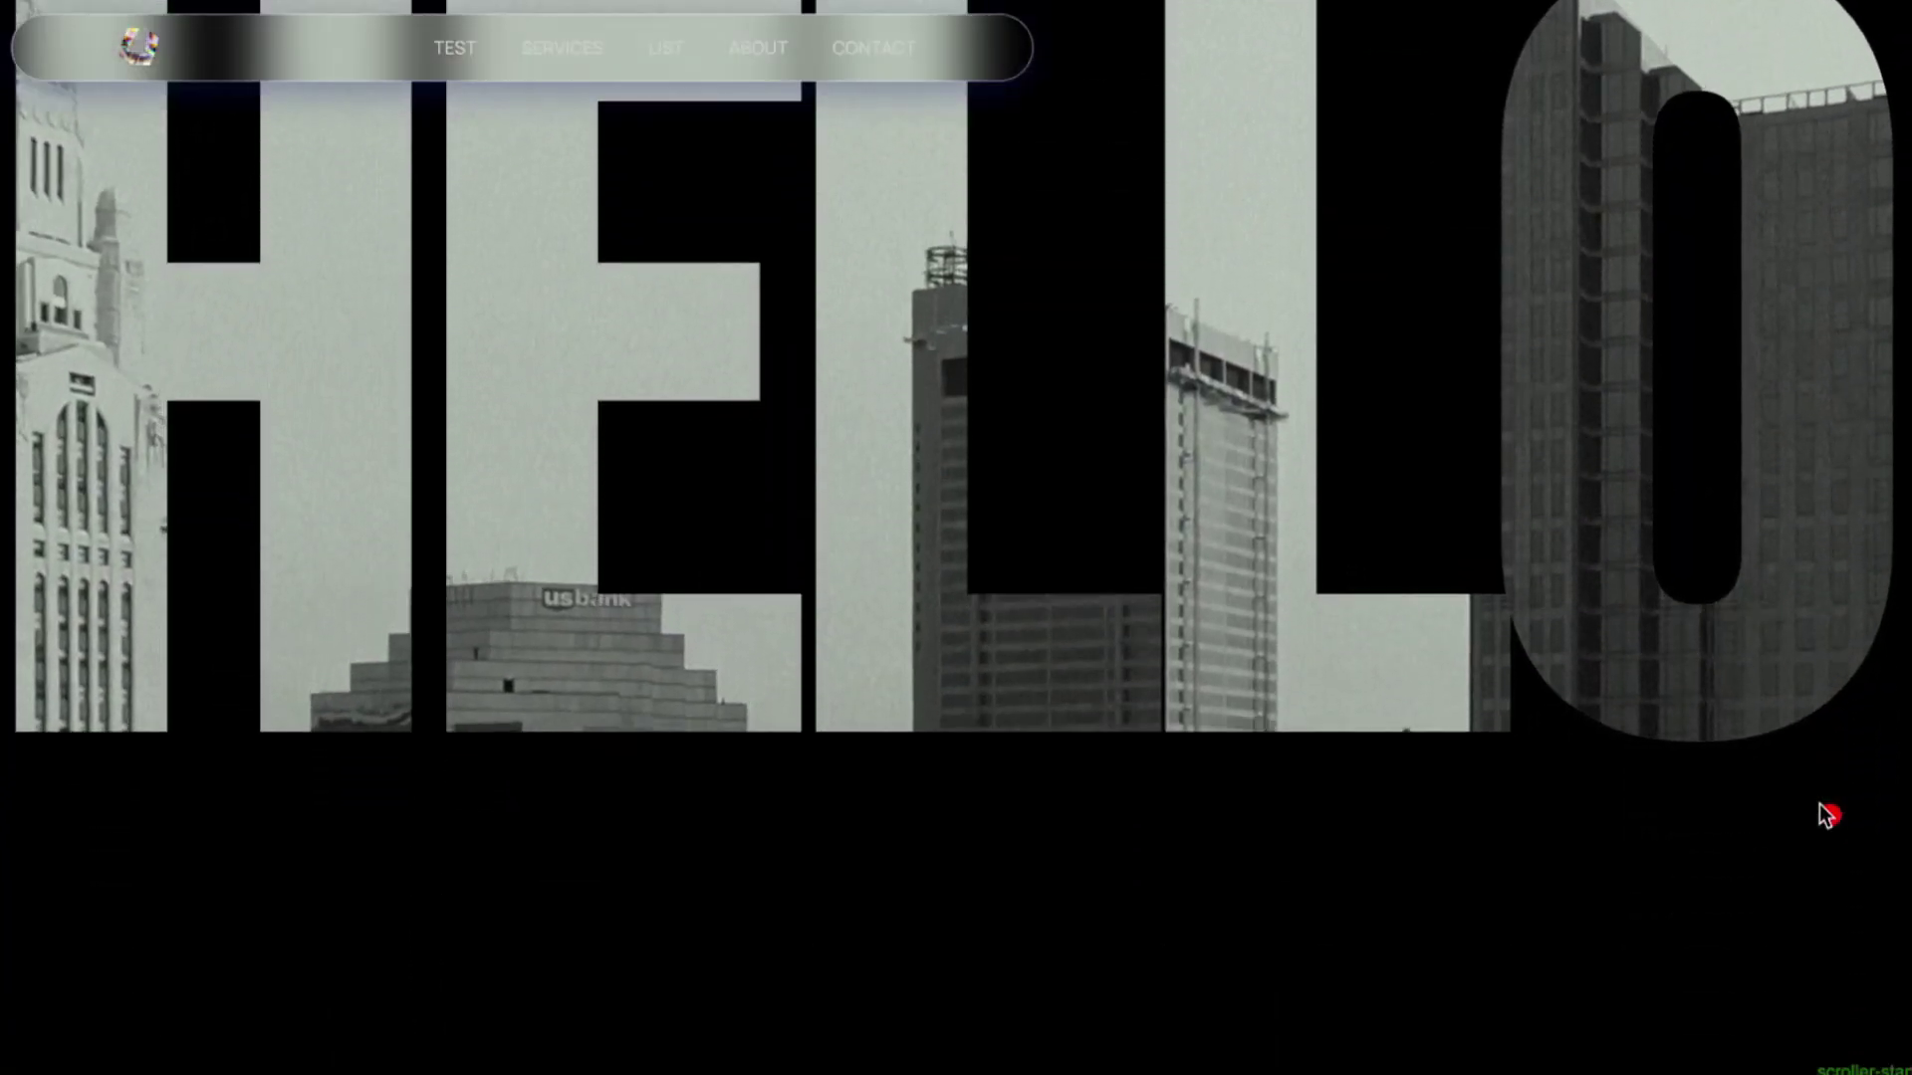
scroll(1820, 805, up, 10)
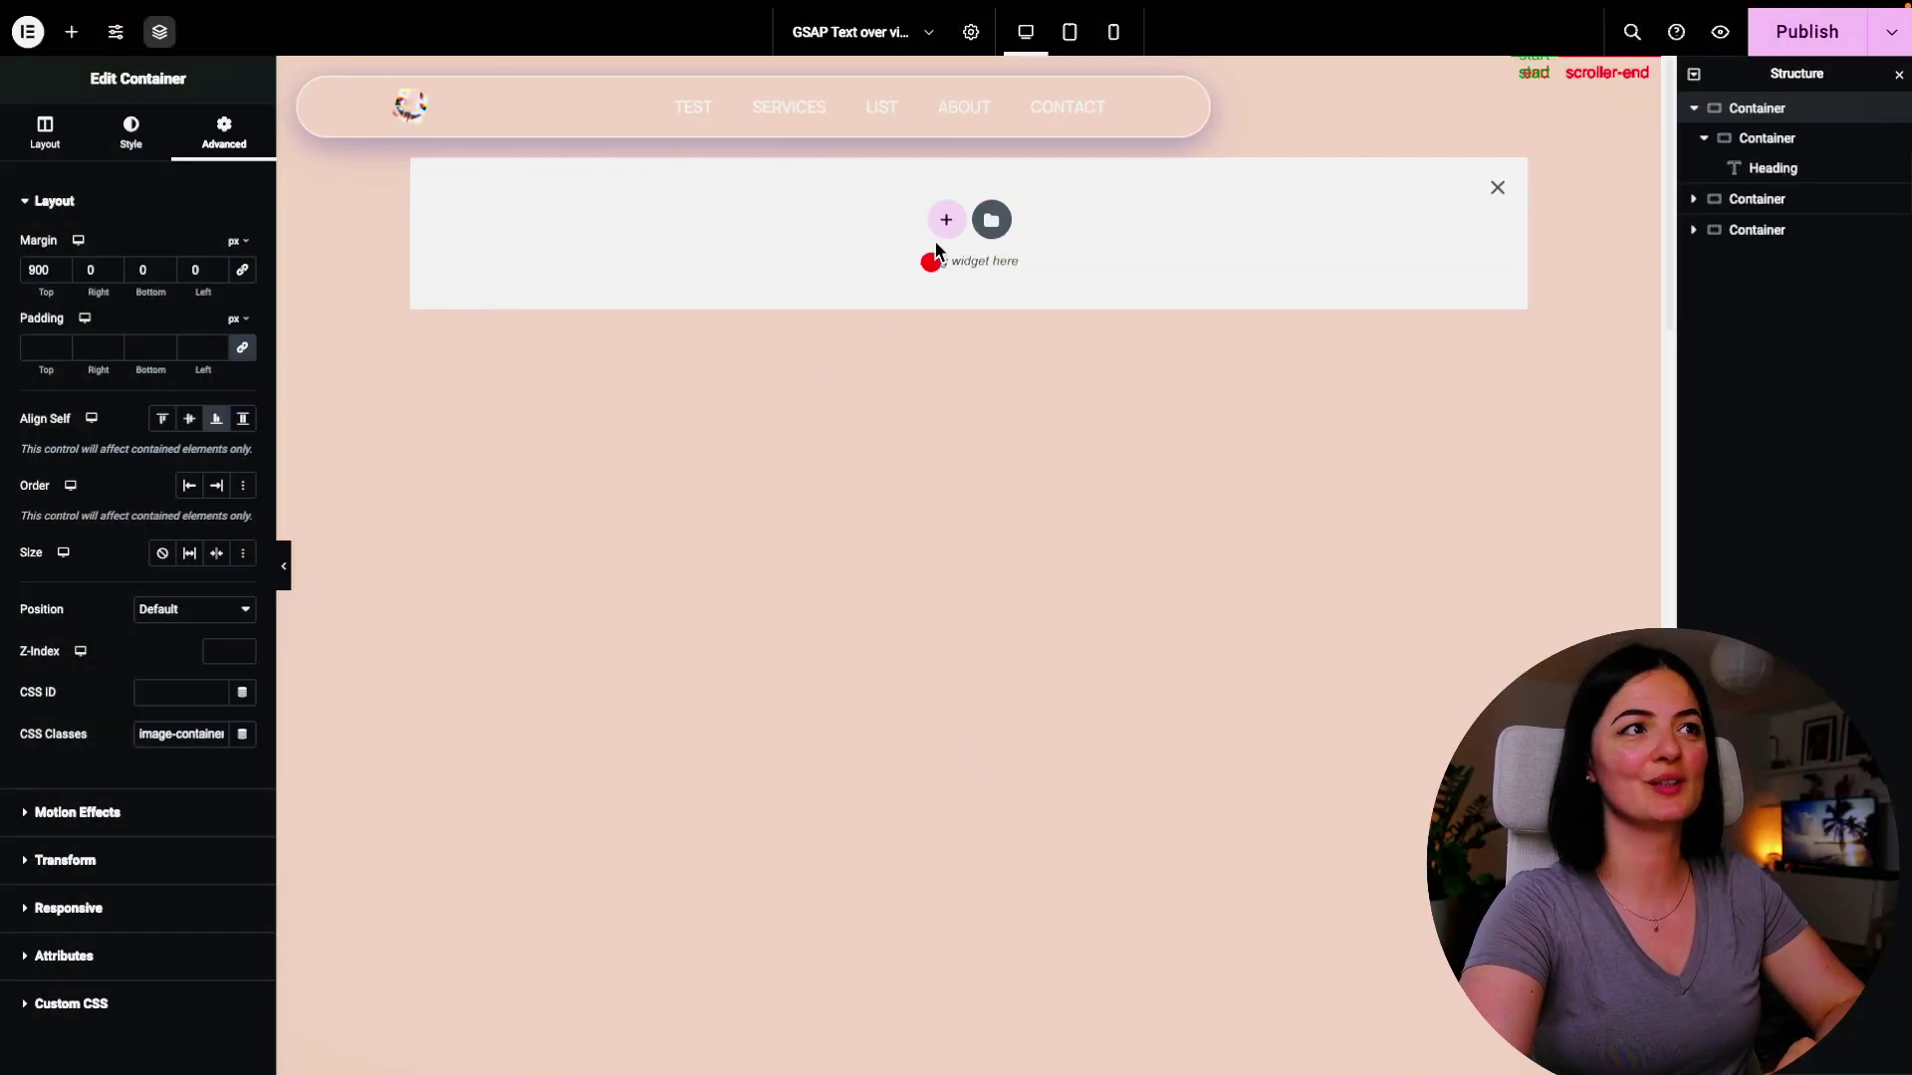
click(944, 225)
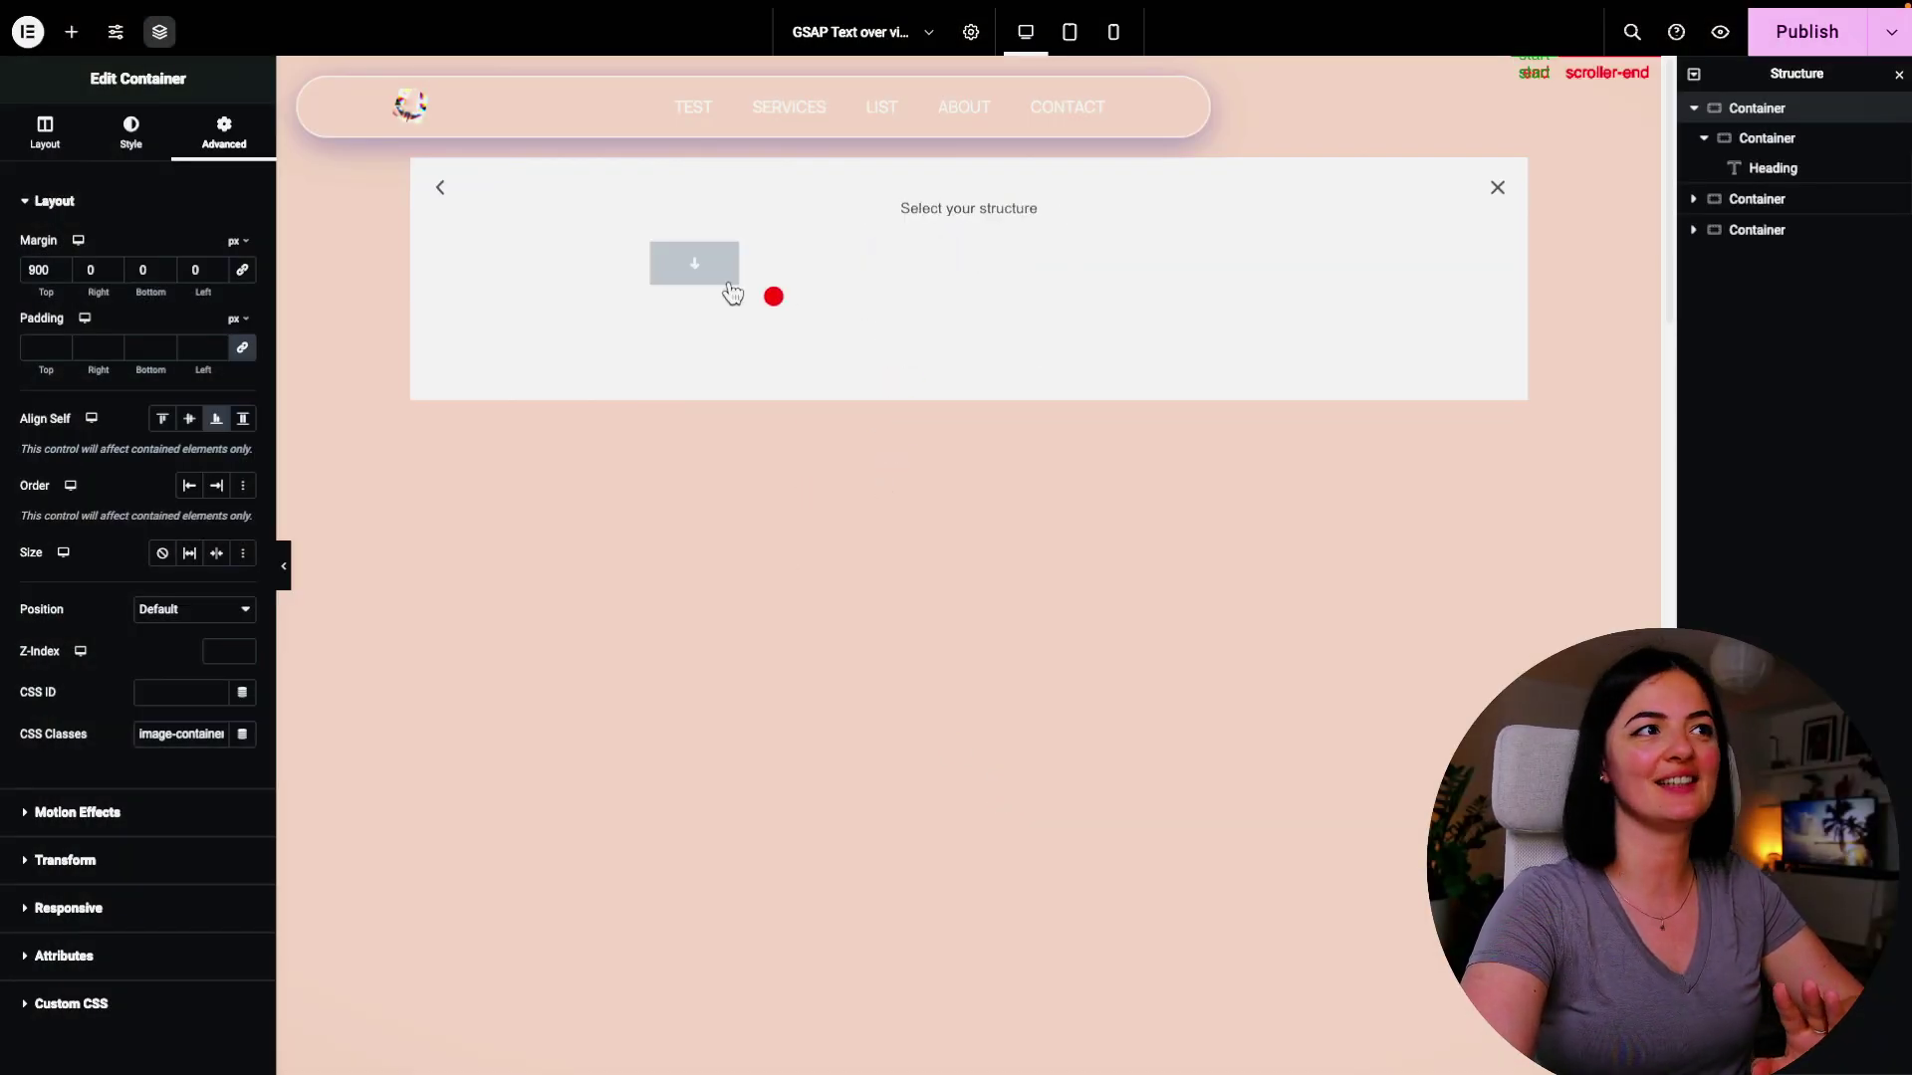
click(694, 264)
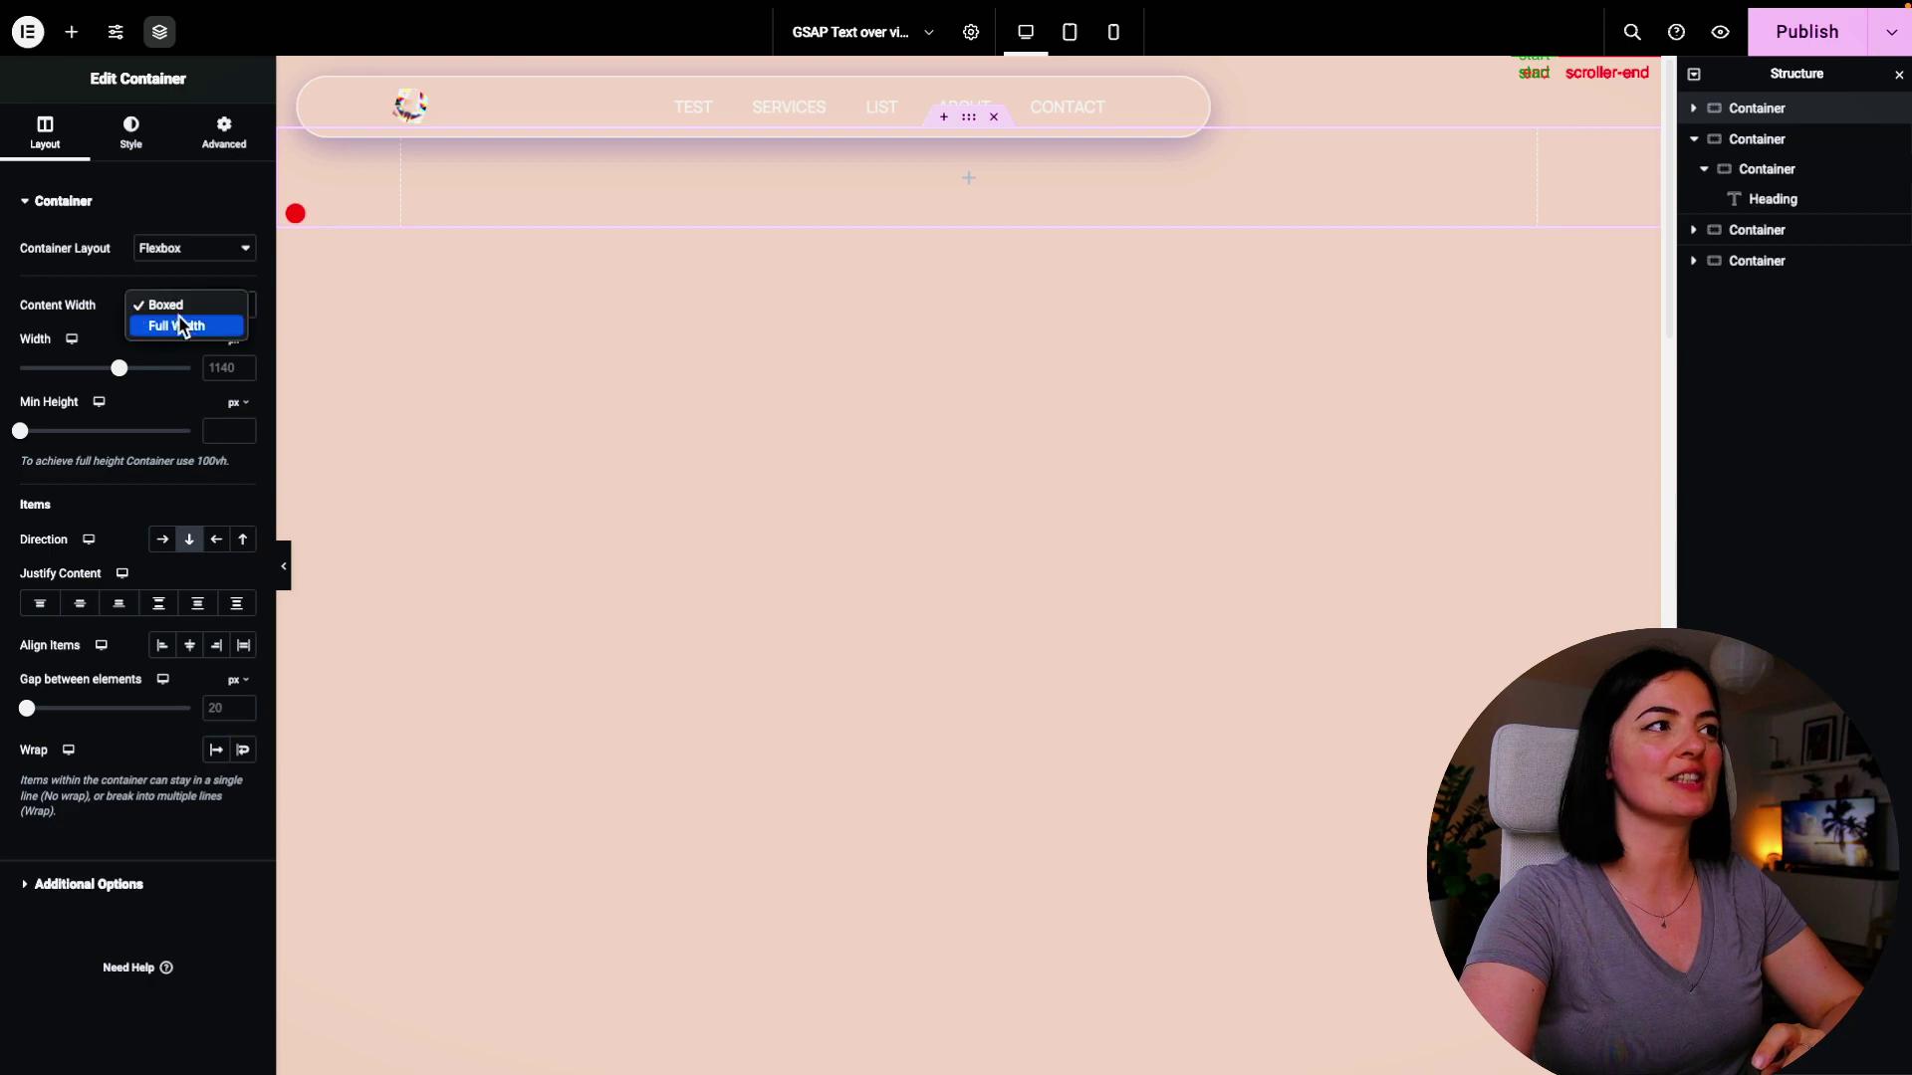
click(182, 325)
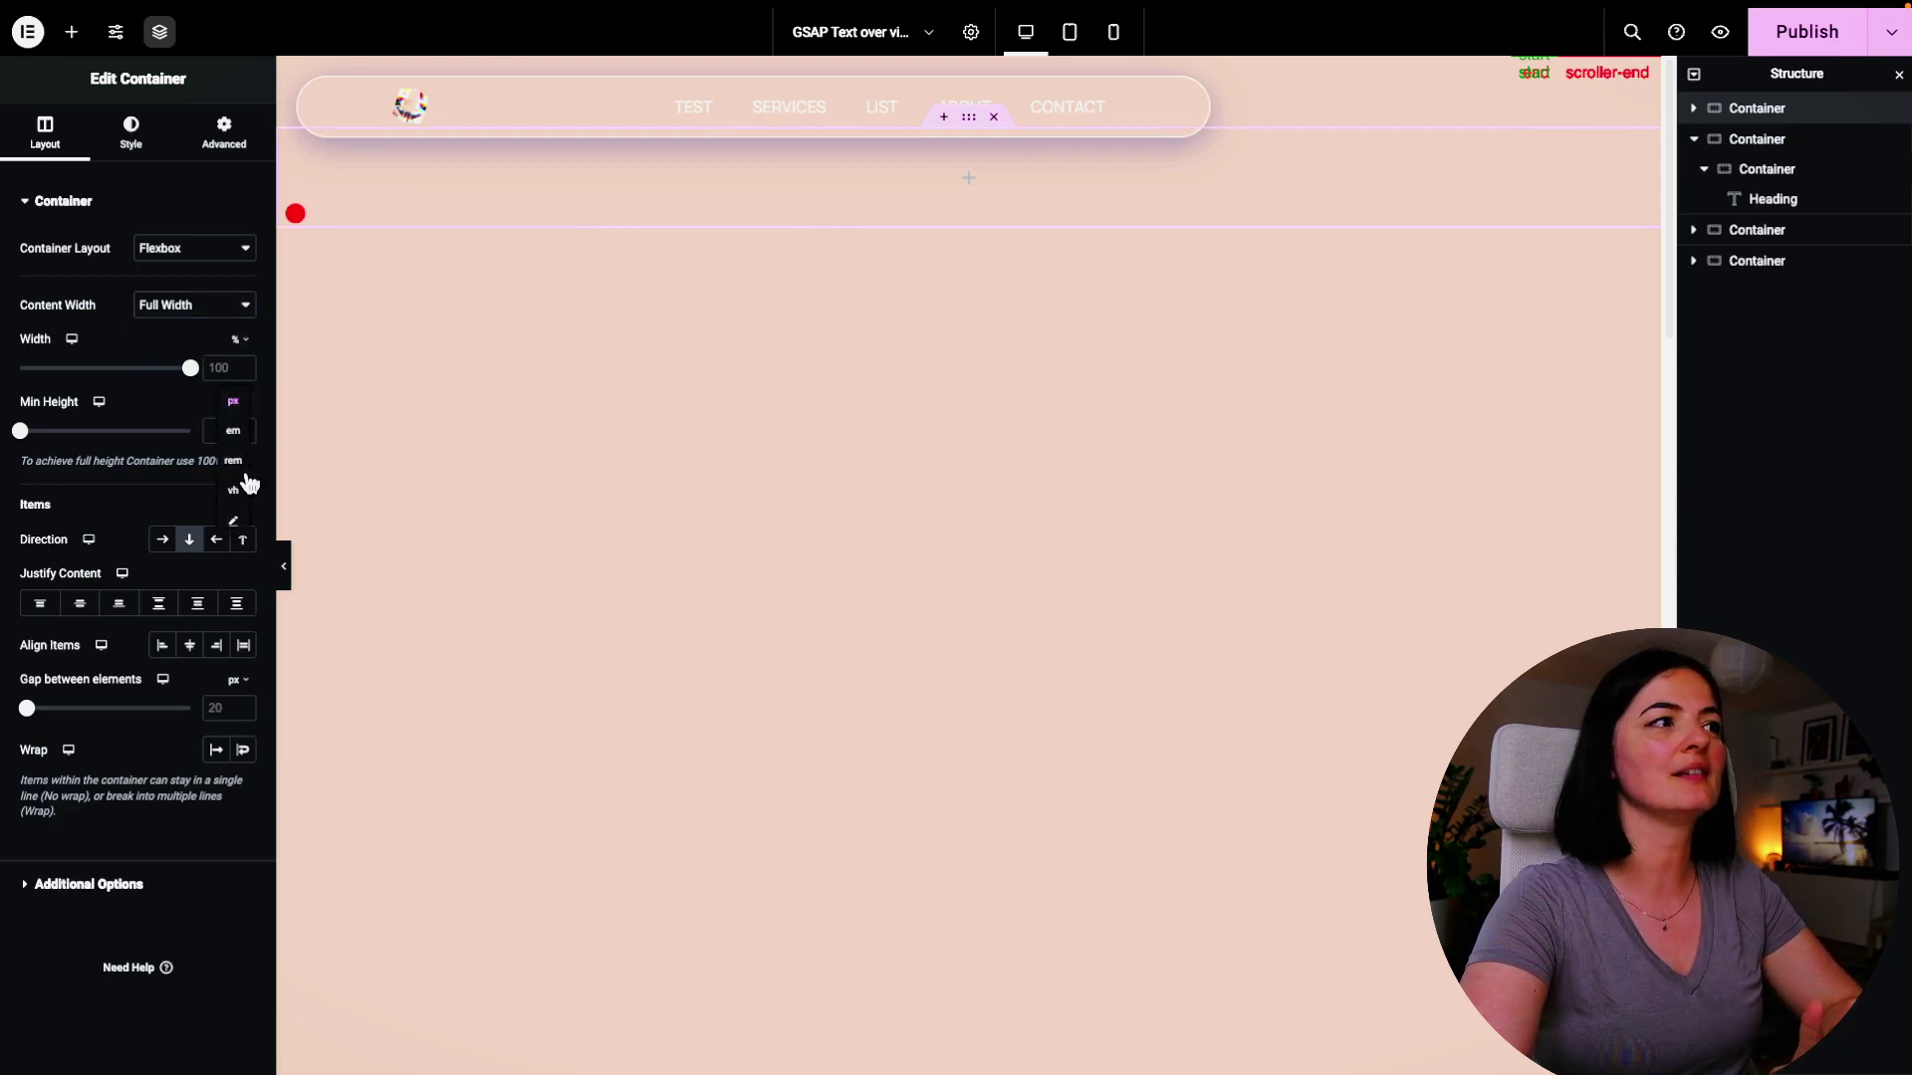
click(208, 426)
text(100)
Give the container a video background from the pasted black-and-white city mp4 link, then preview it
click(130, 135)
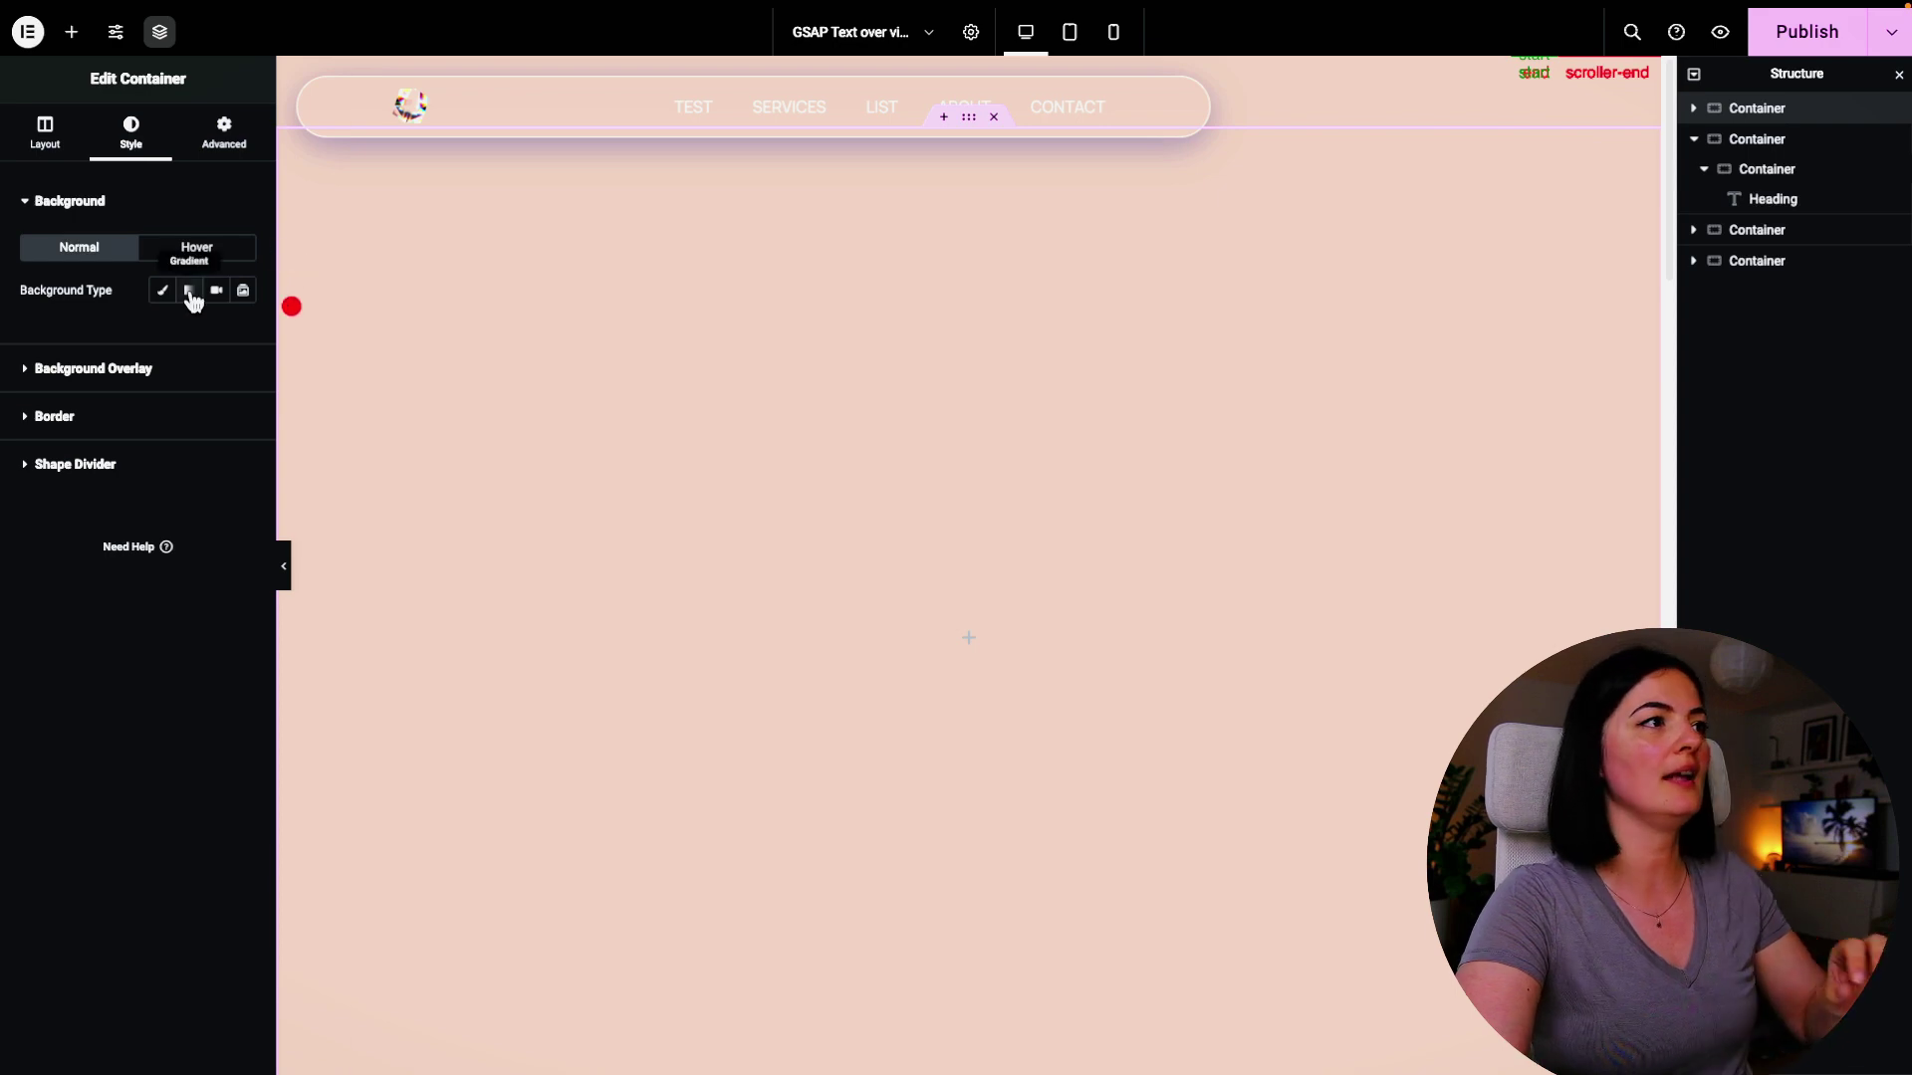
drag(276, 225, 347, 231)
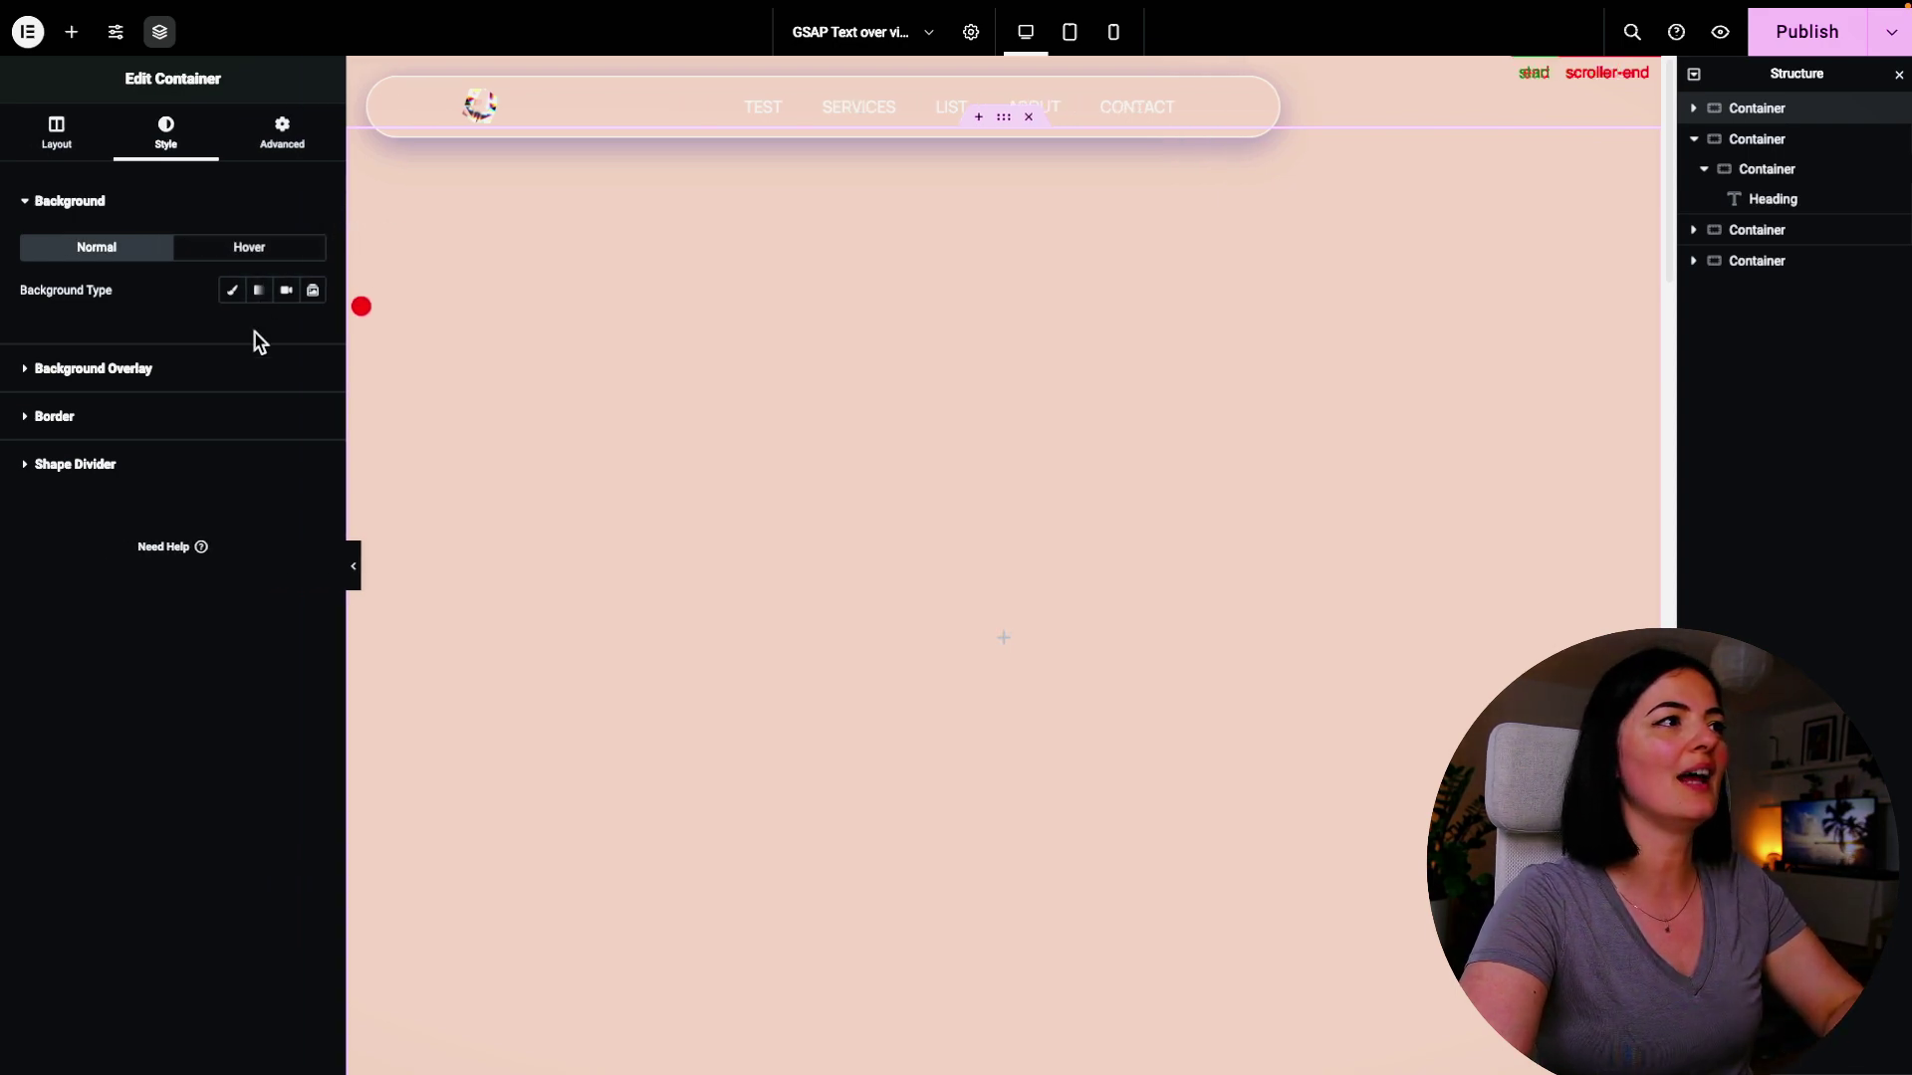
click(287, 292)
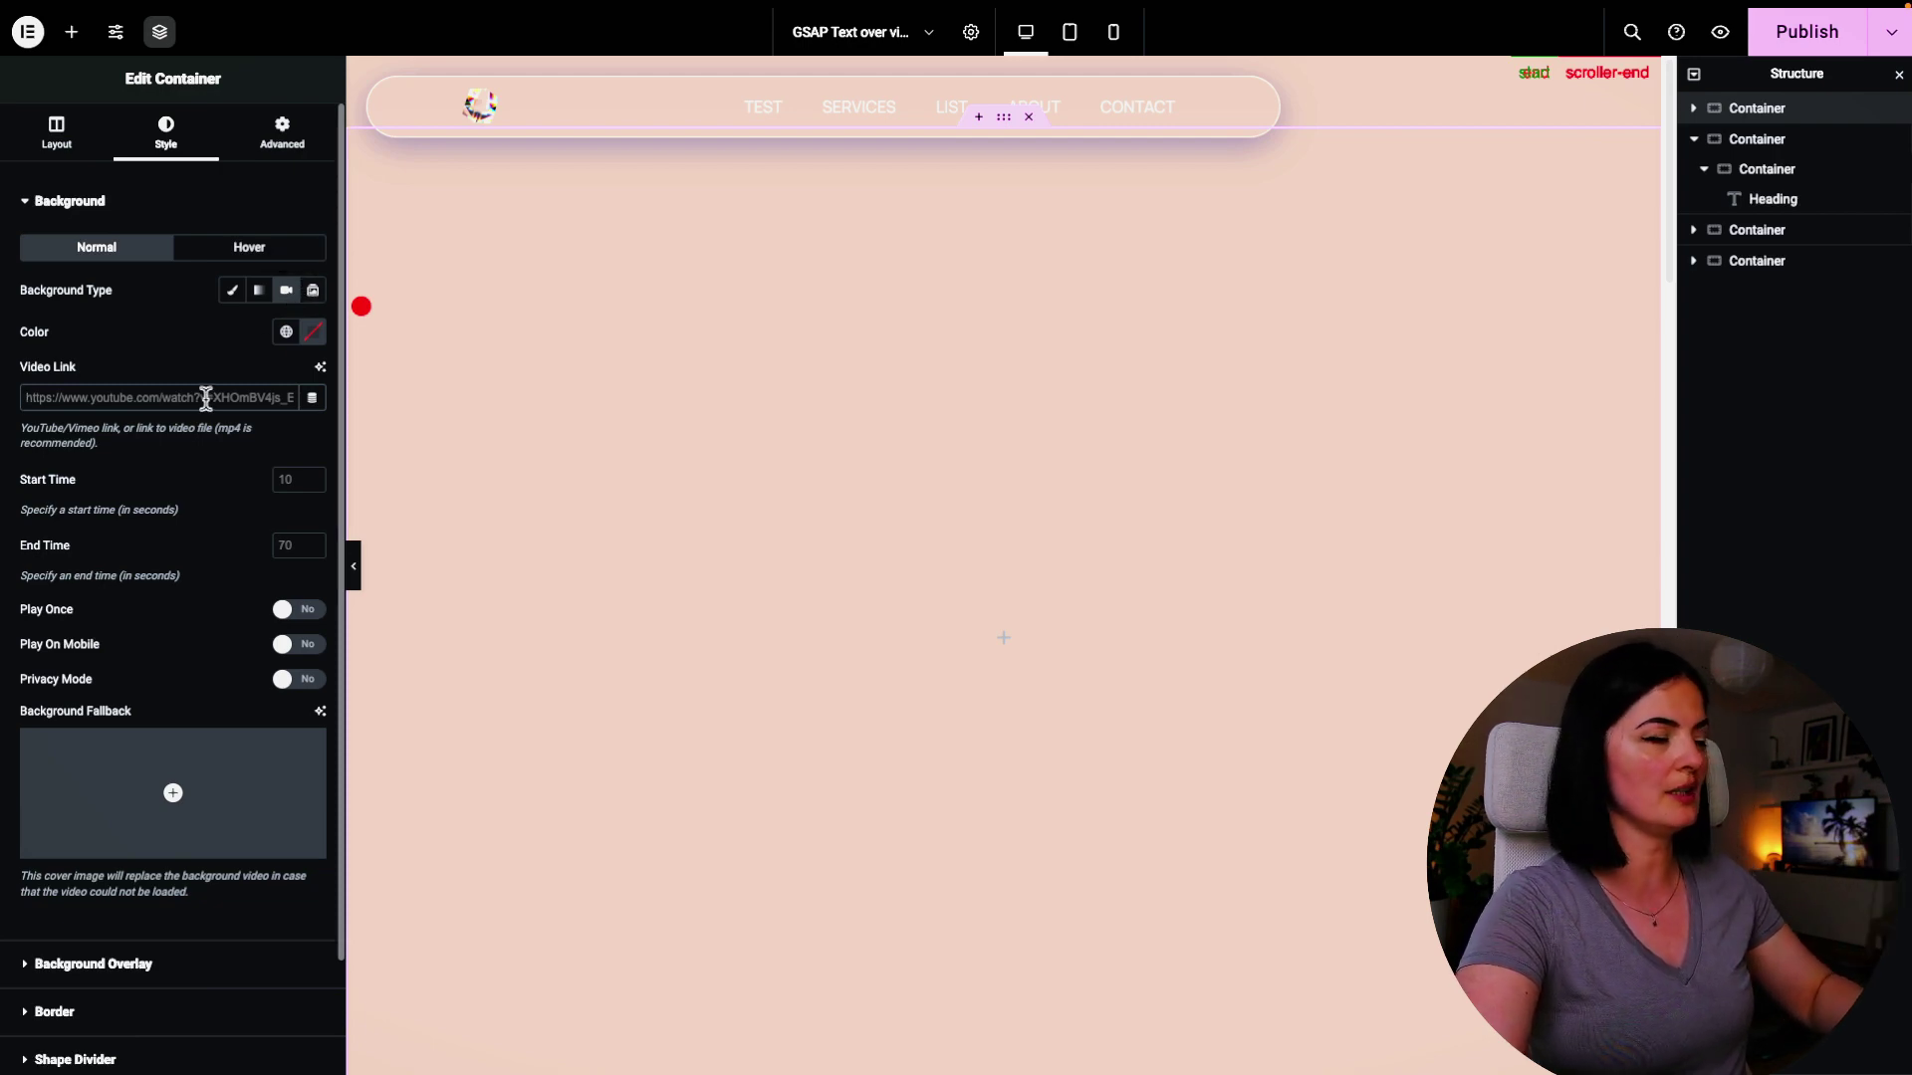
click(207, 398)
key(ctrl+v)
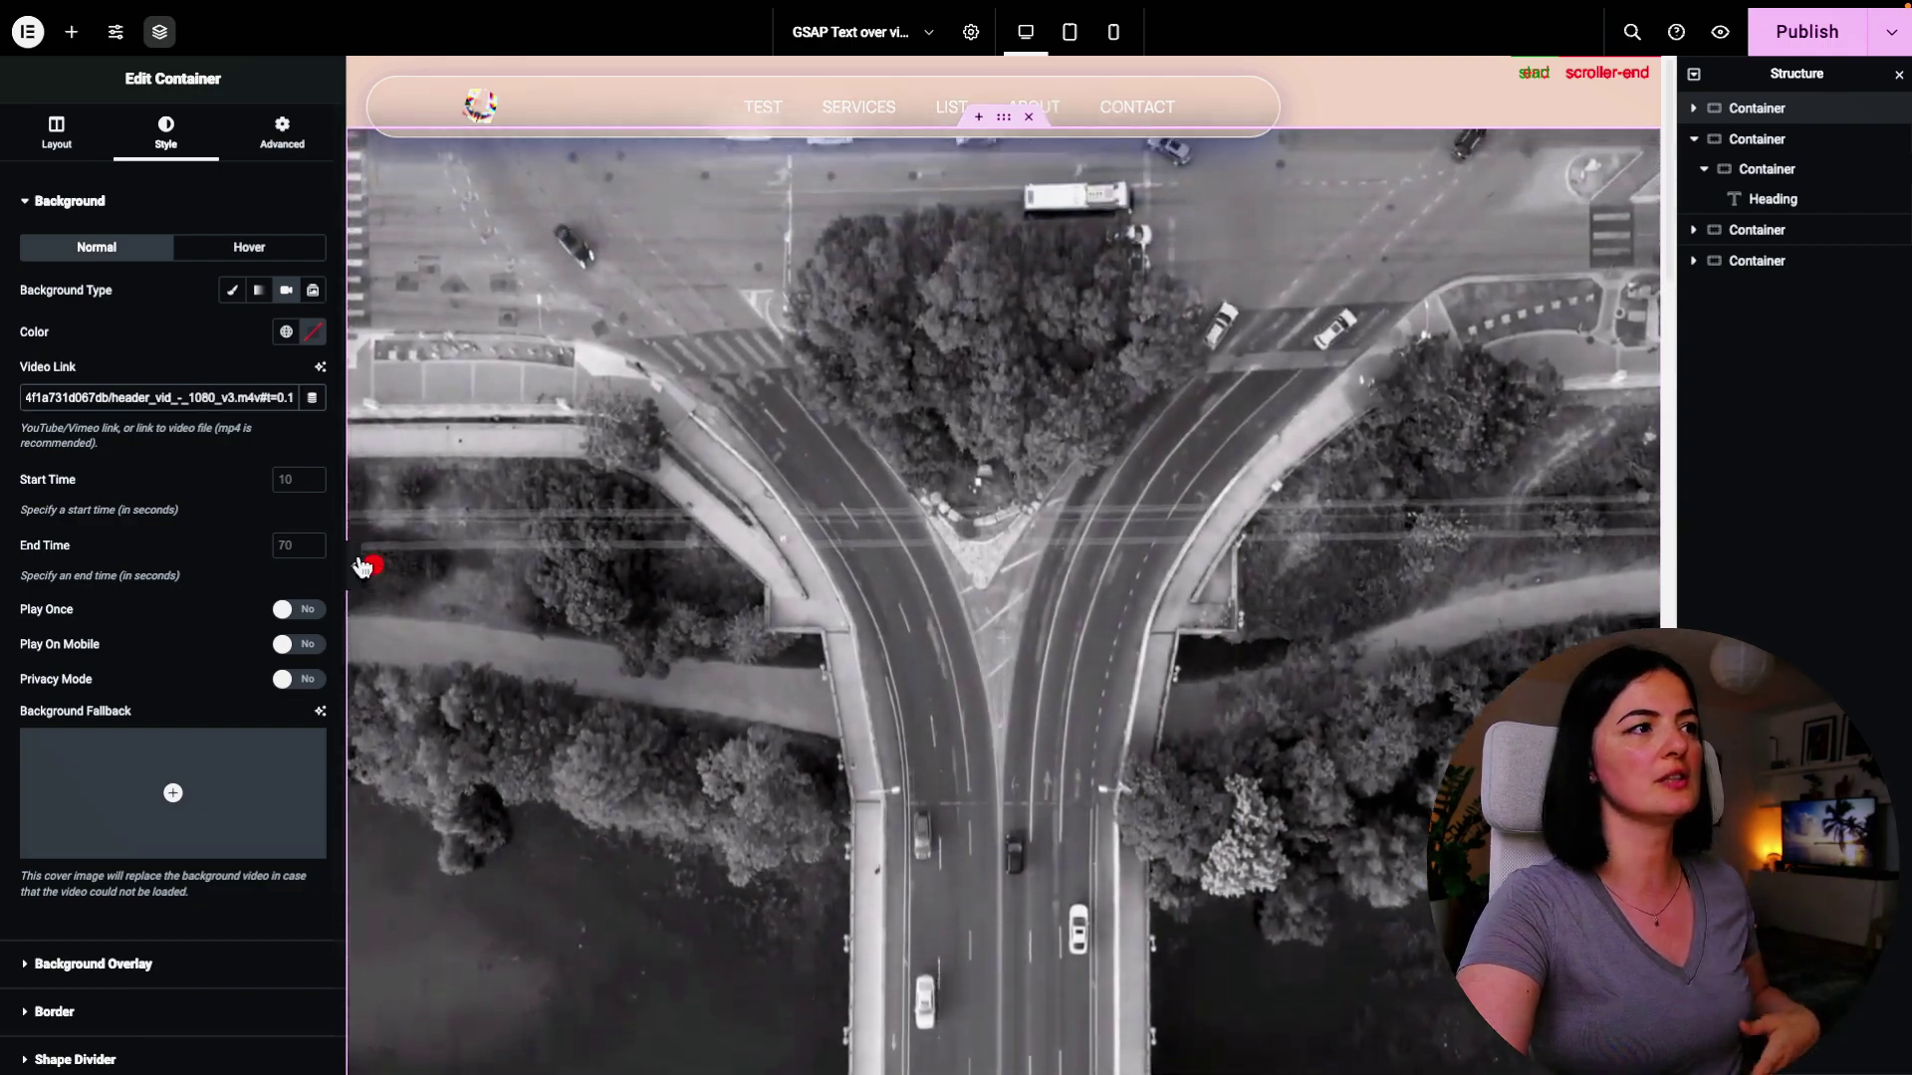
click(361, 567)
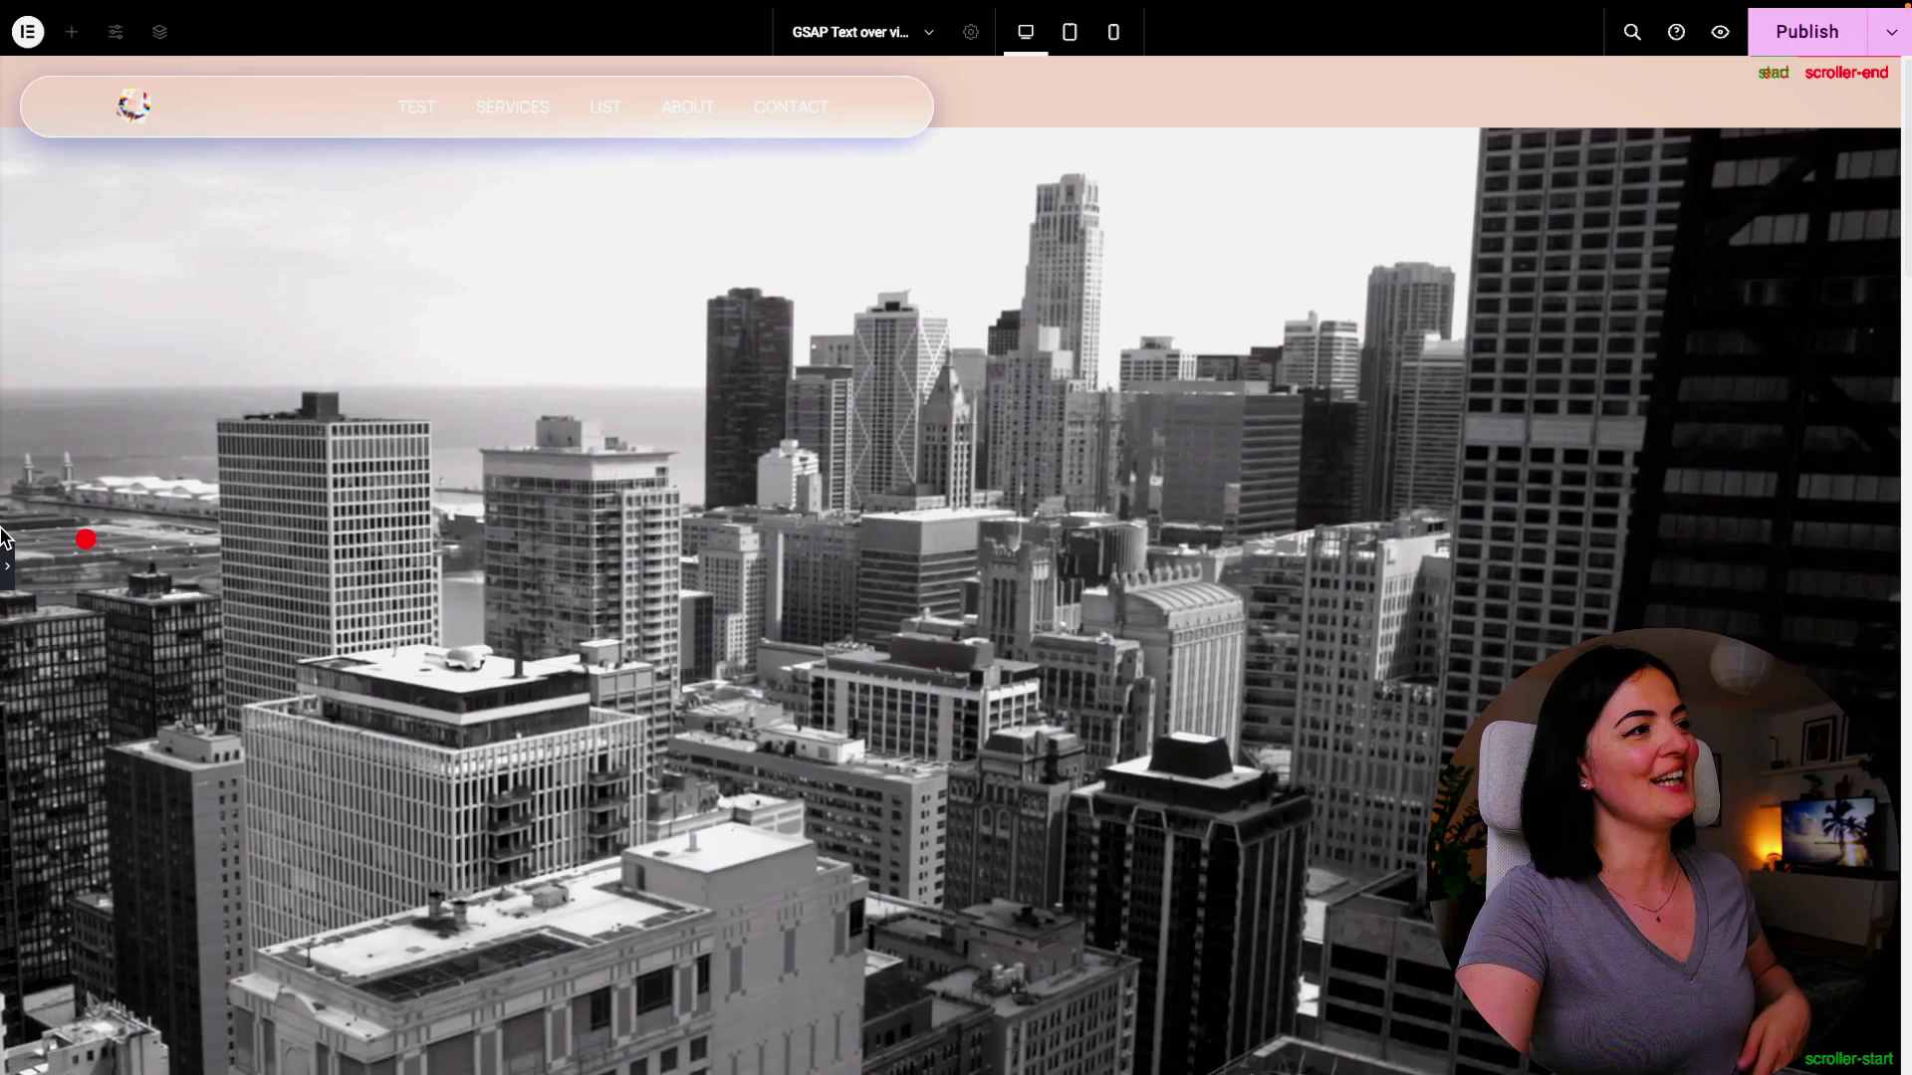
Drop a Full Width inner container into the video section with a 100vh minimum height
click(7, 566)
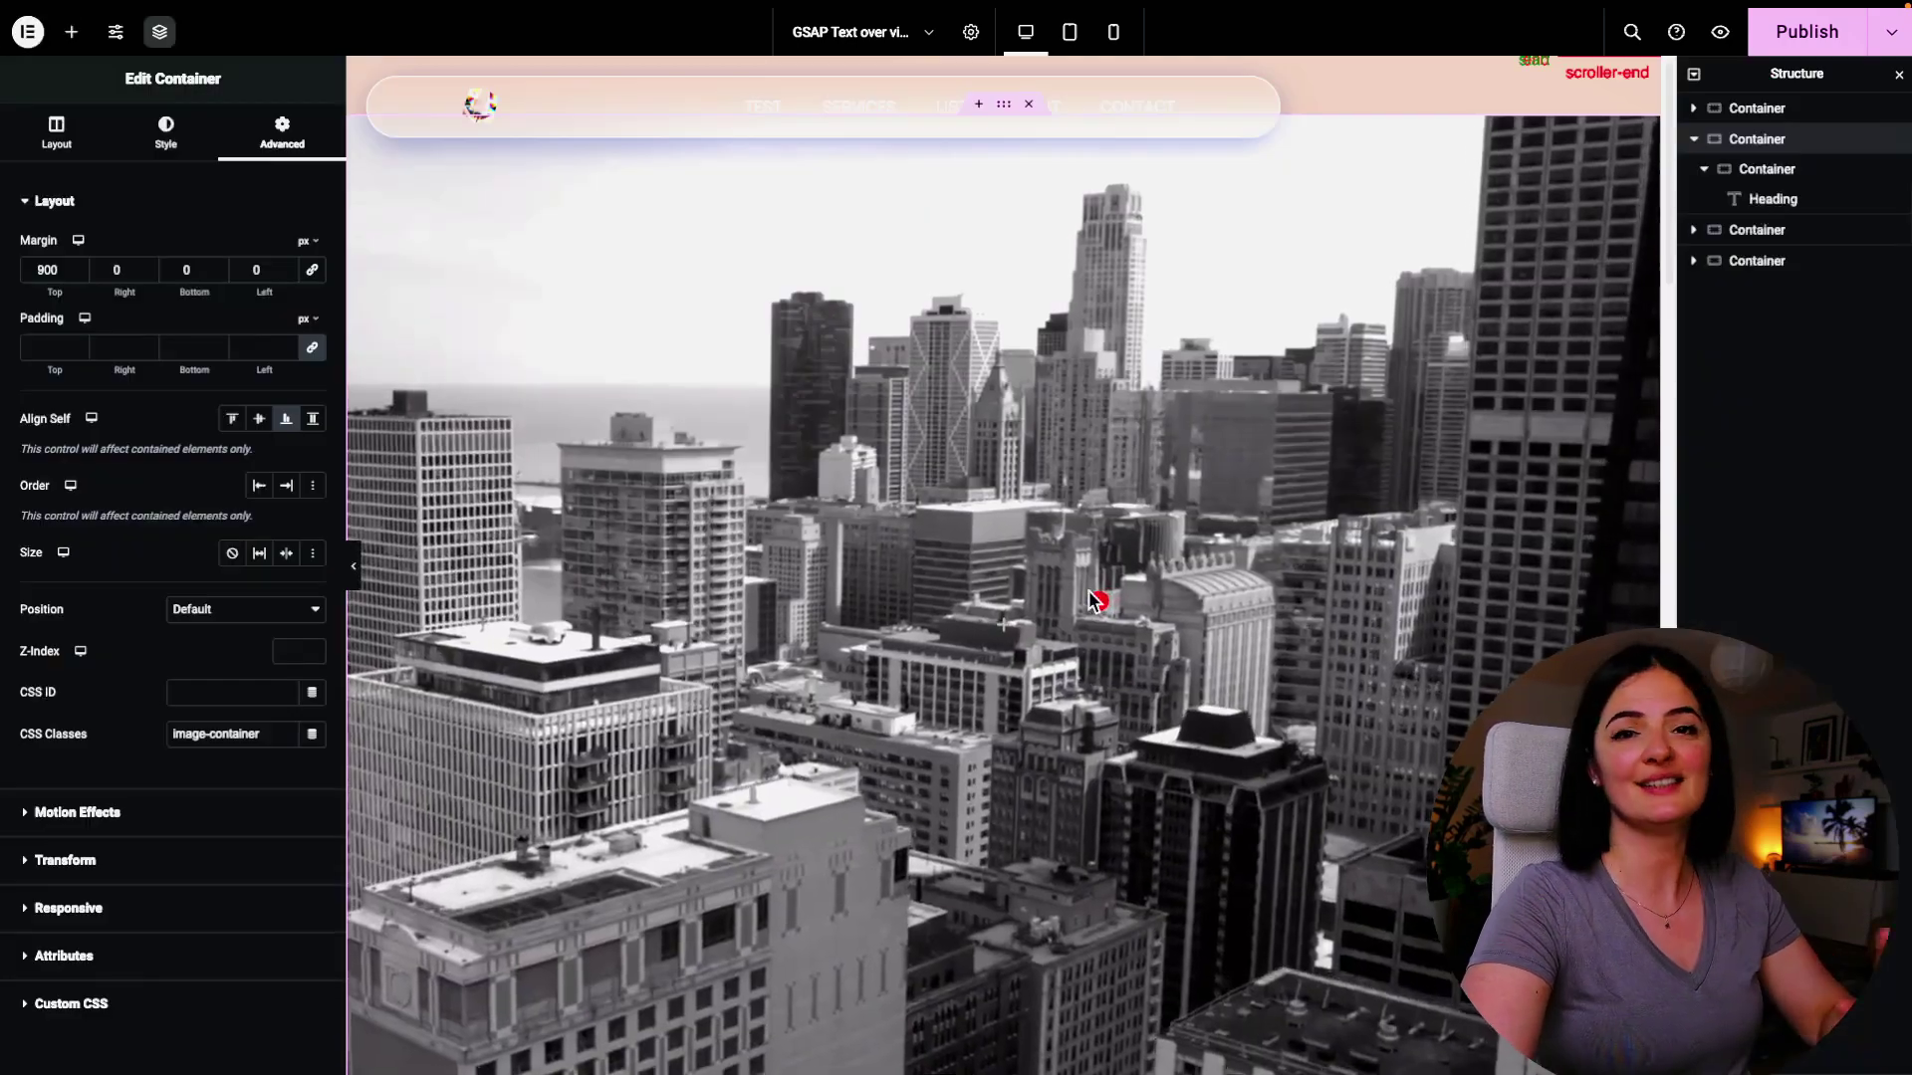
click(72, 32)
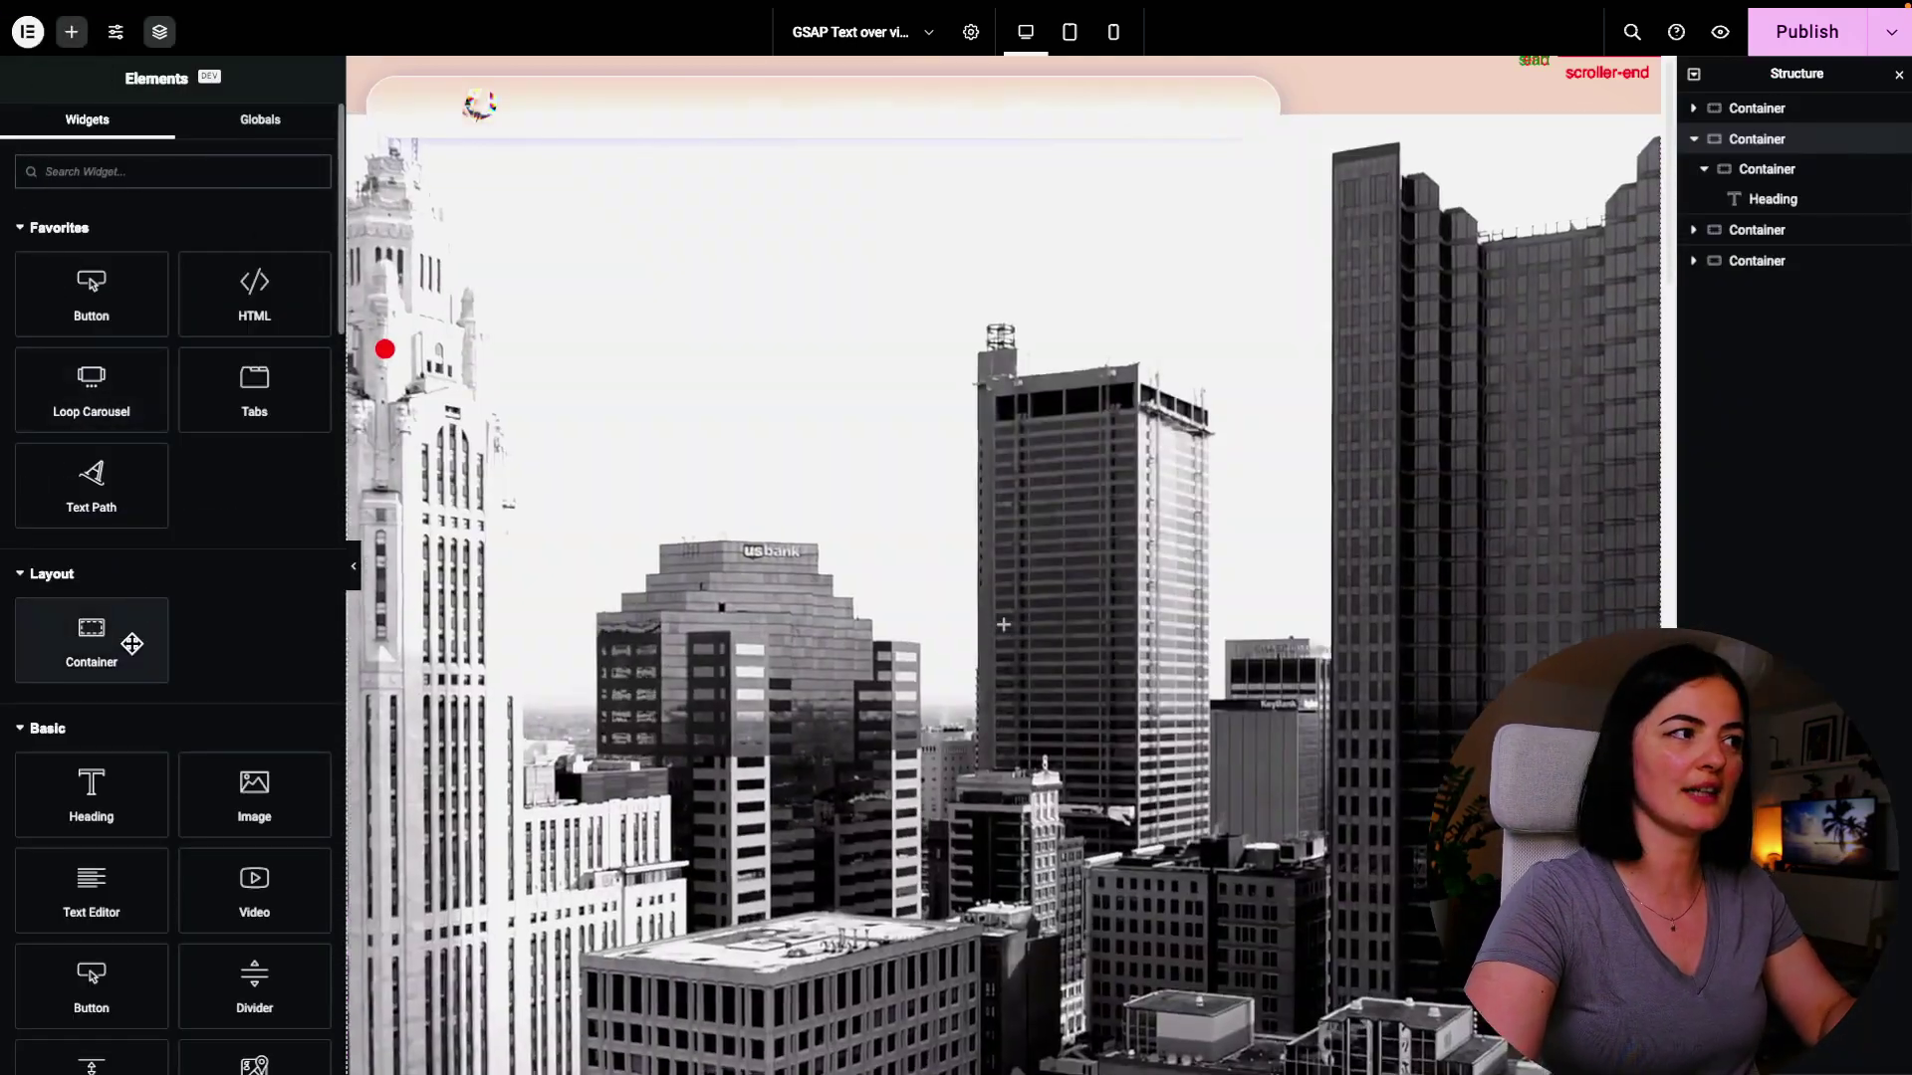
drag(127, 640, 1011, 583)
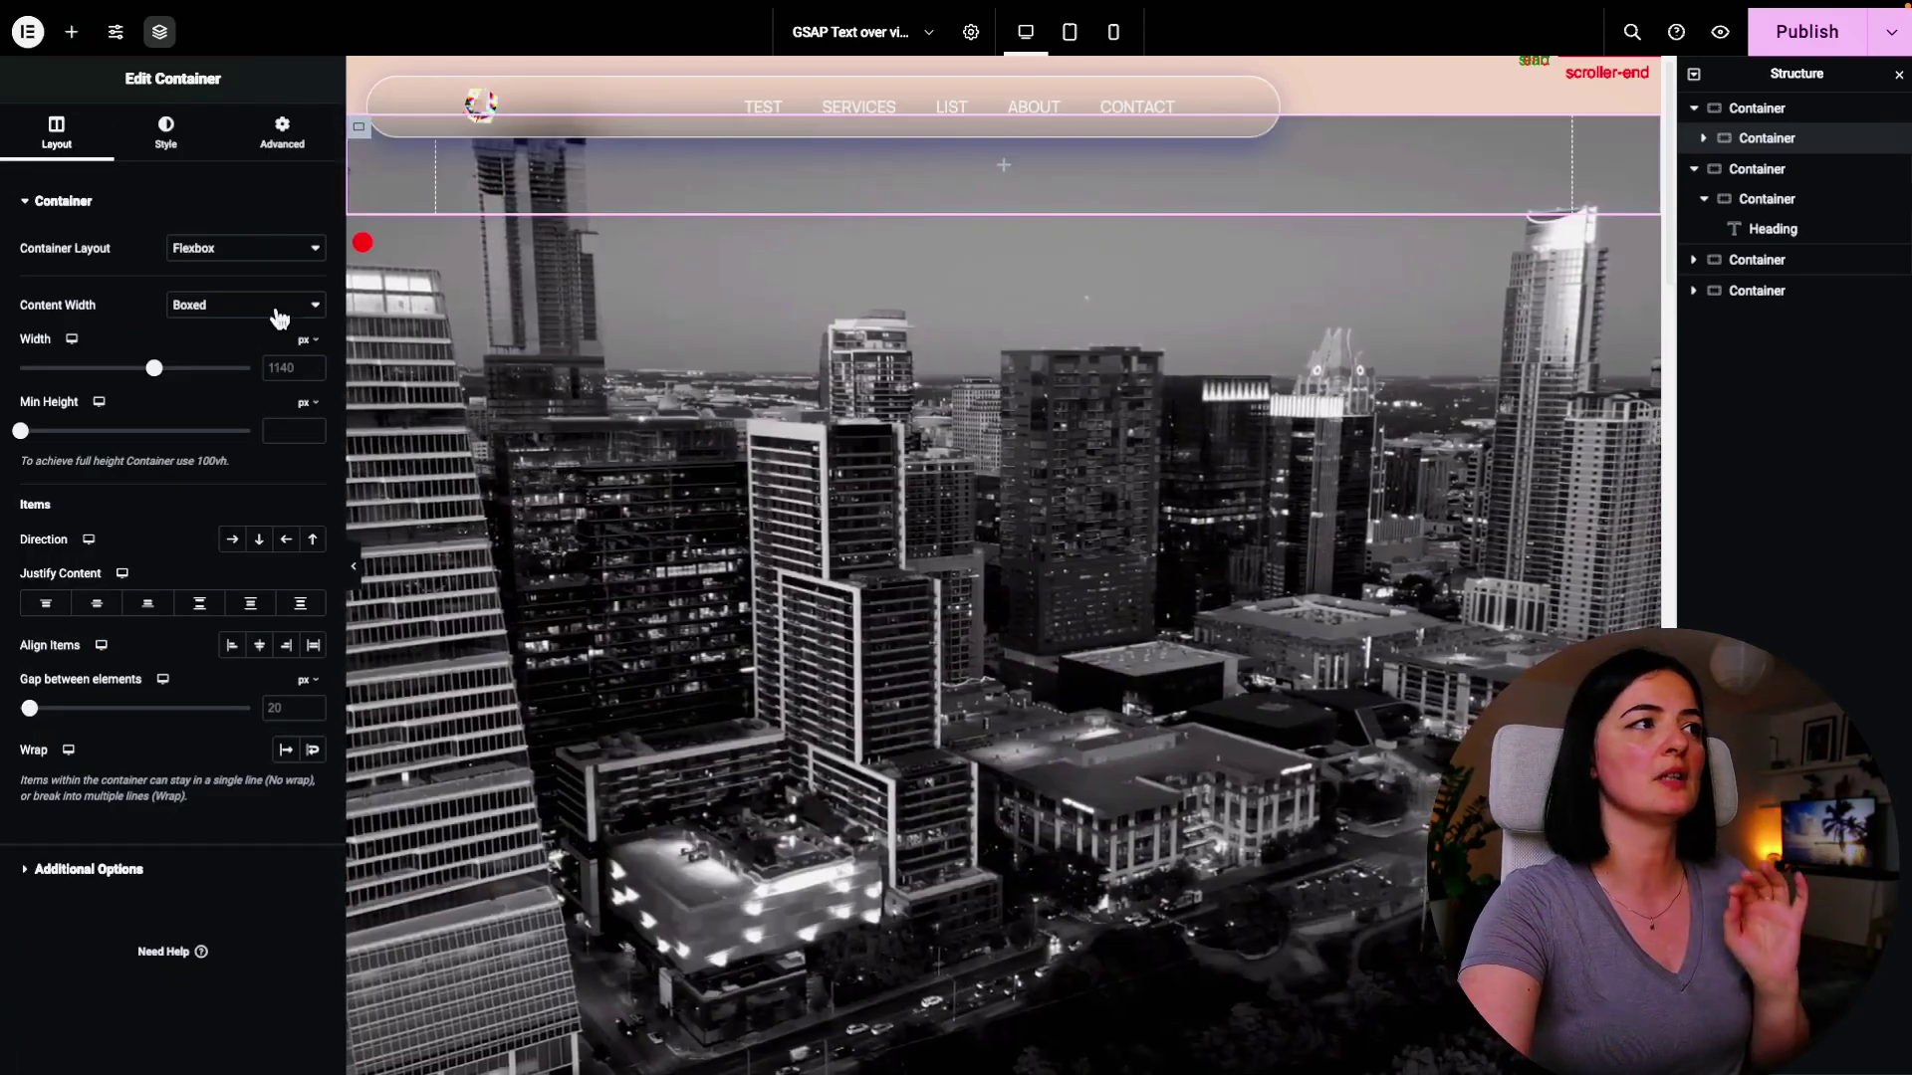
click(276, 305)
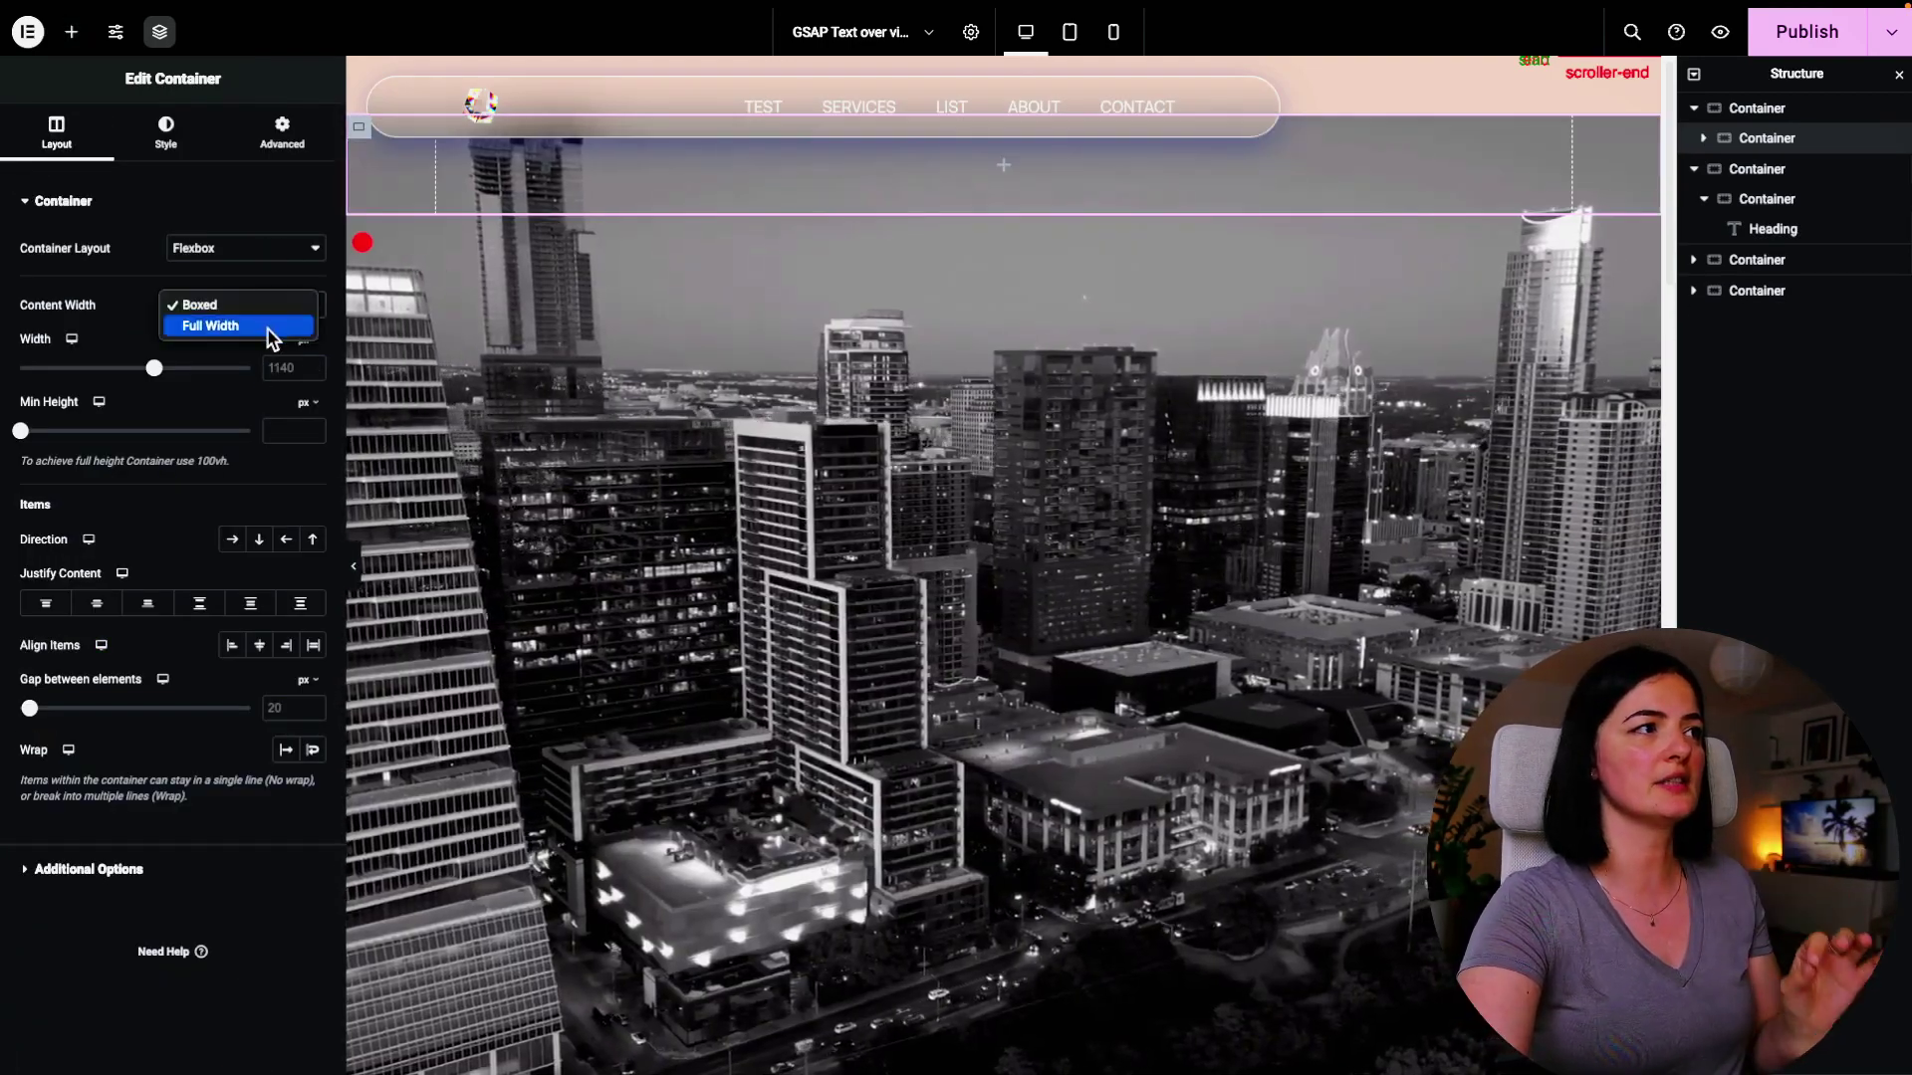
click(267, 326)
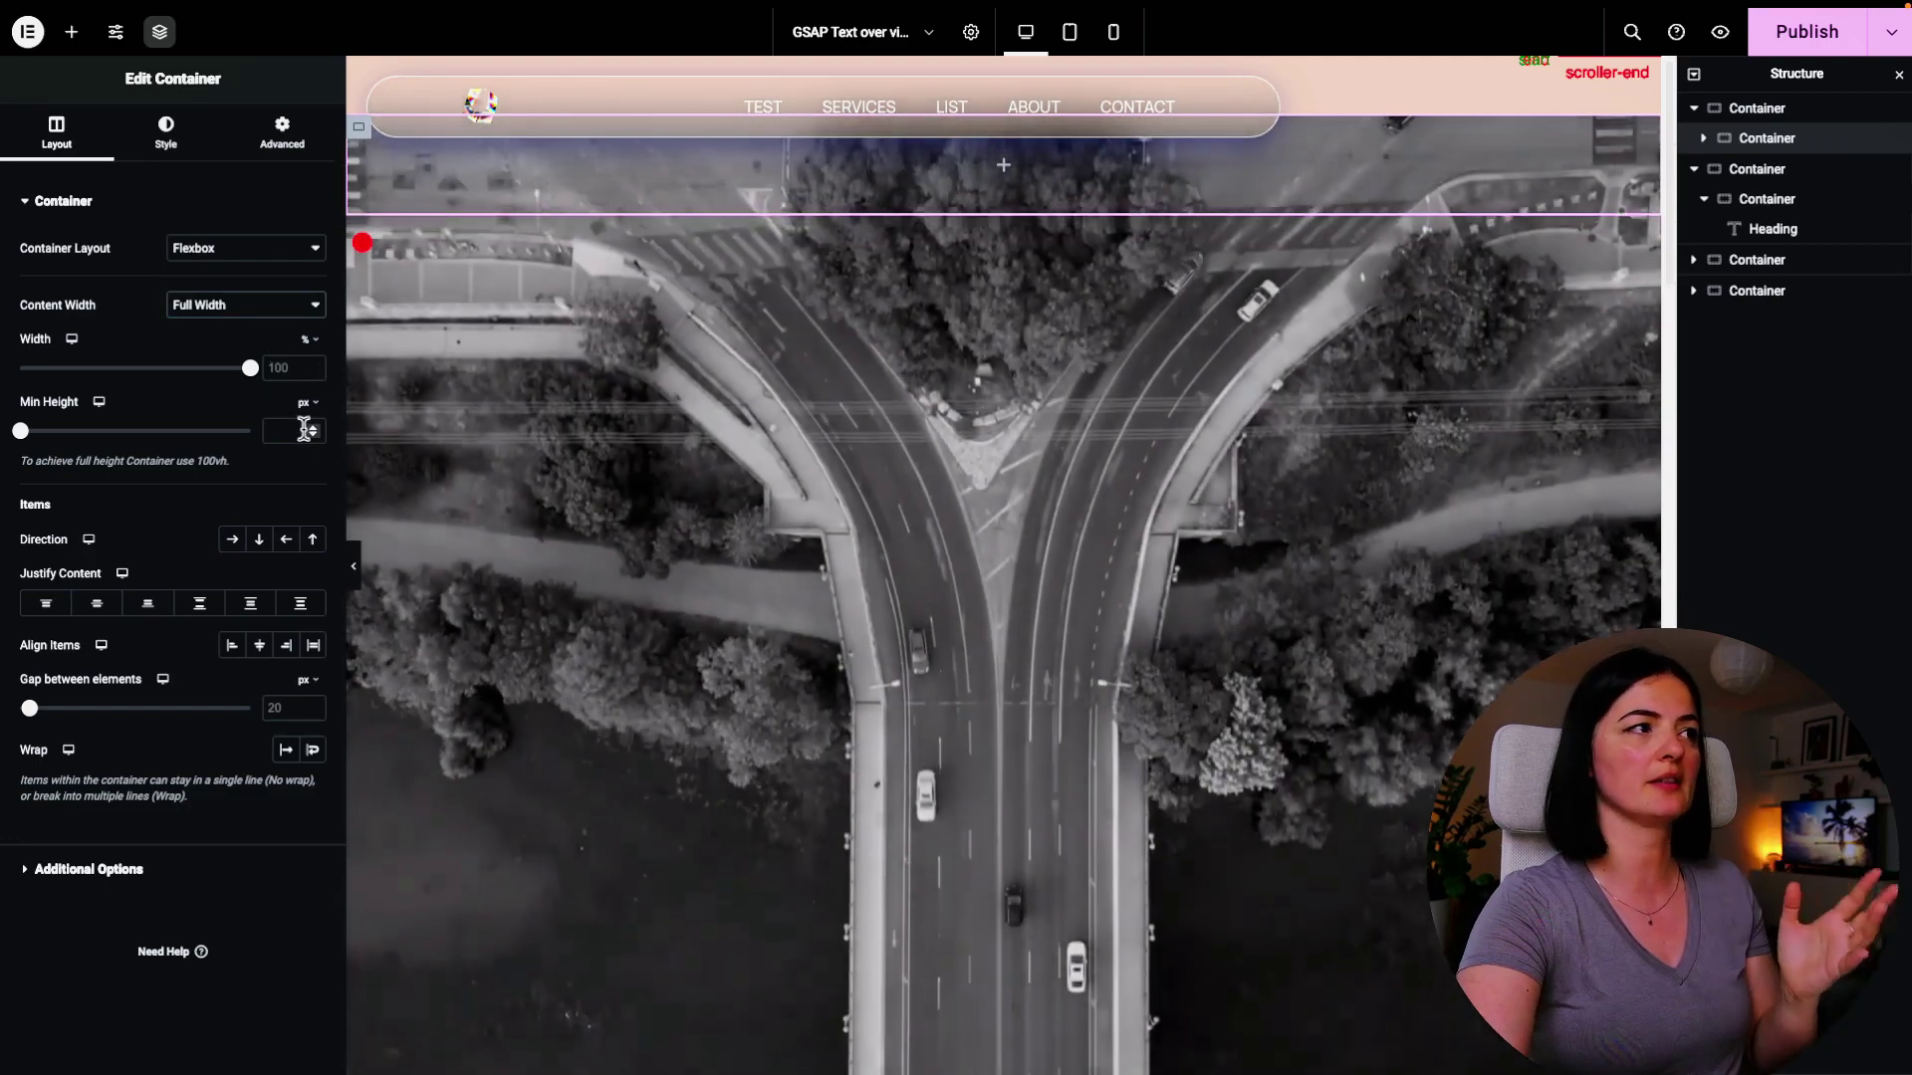
click(297, 429)
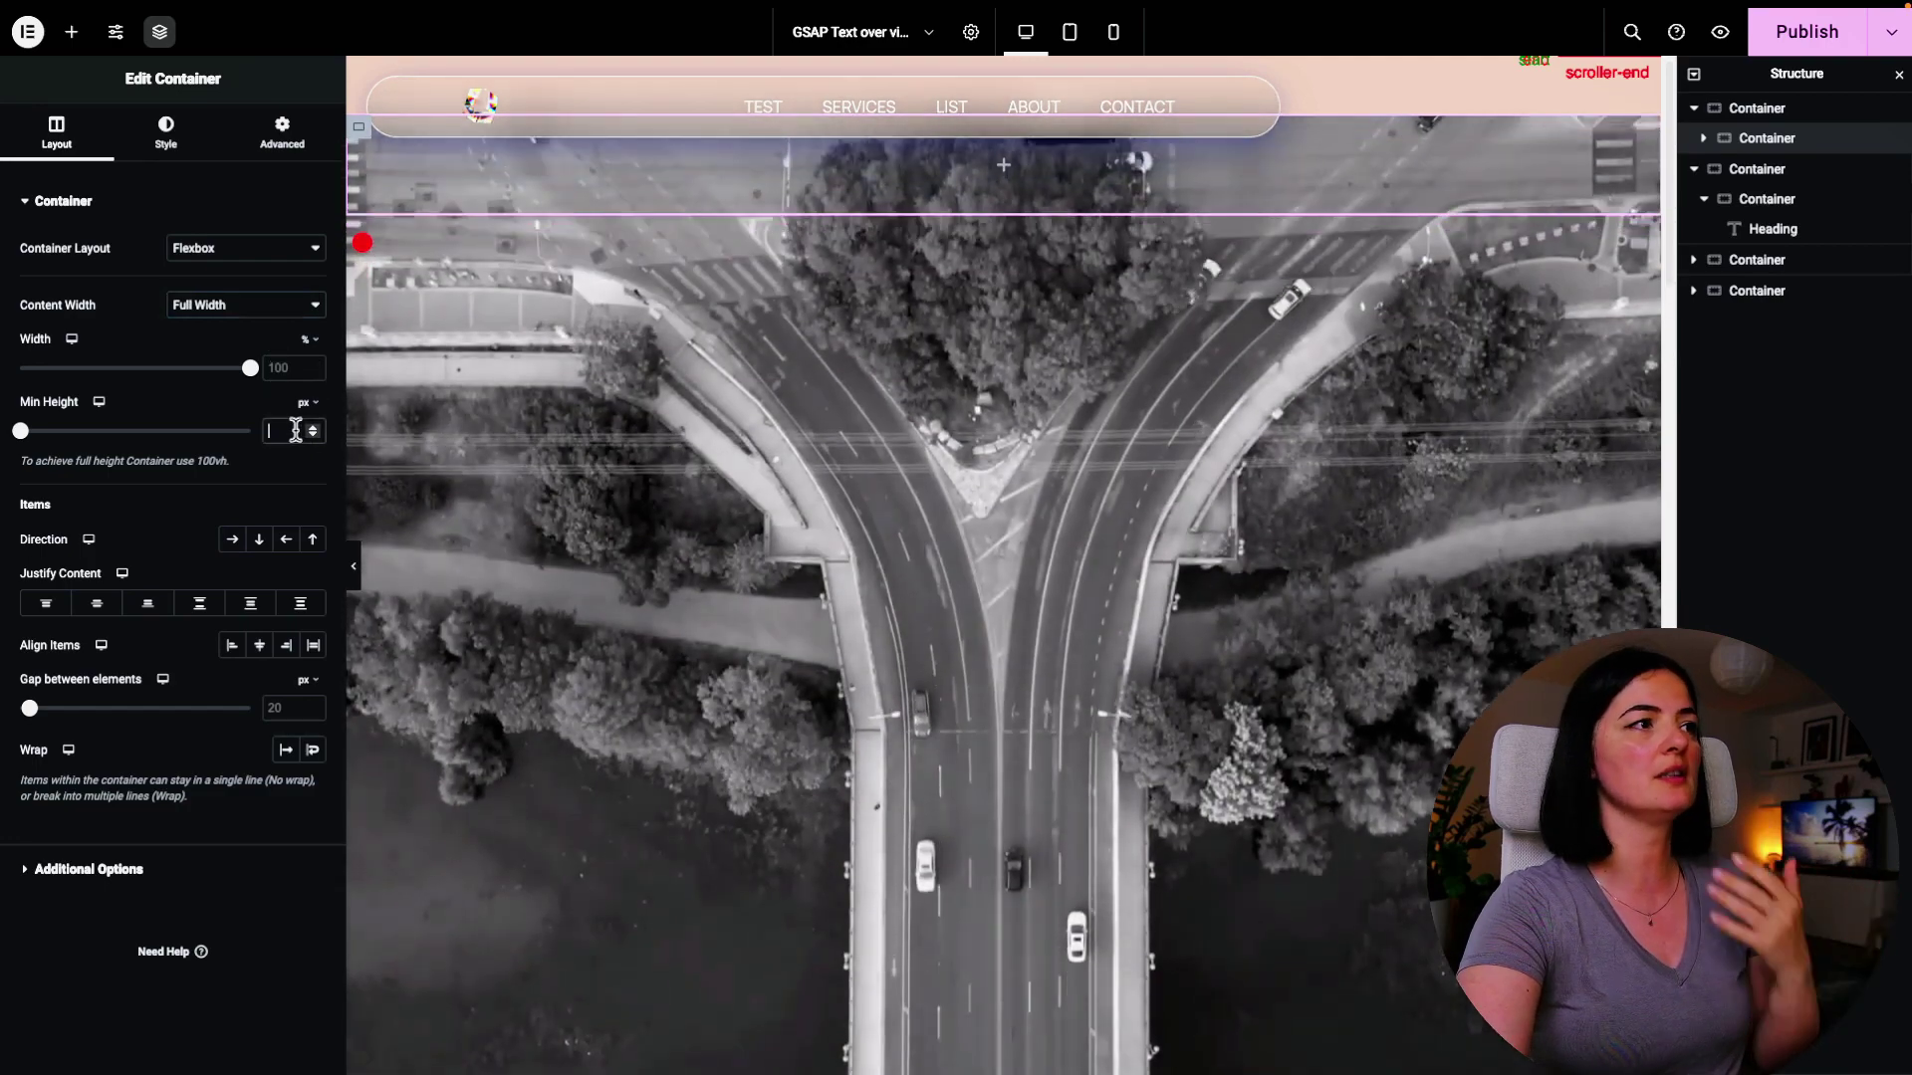
text(100vh)
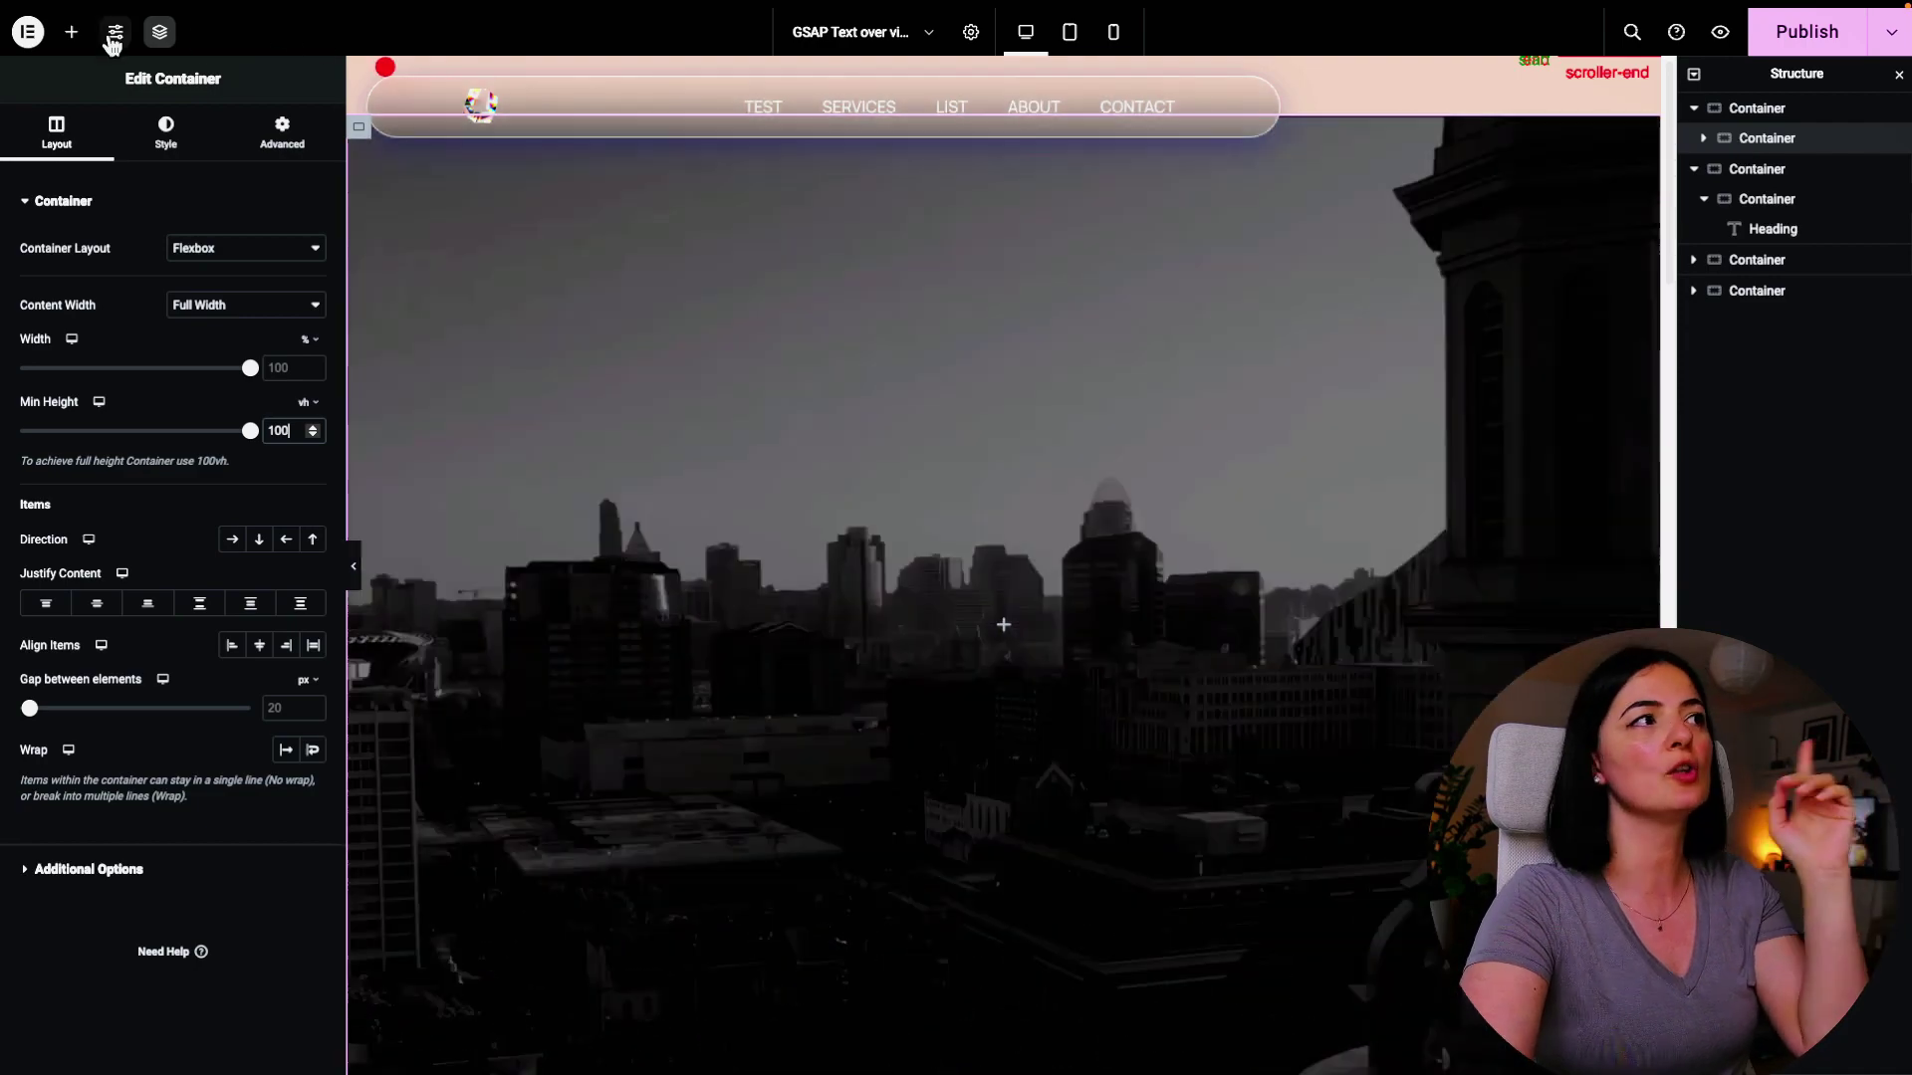
Add a Heading to the inner container and set Align Items to Center, Justify Content to End
click(72, 32)
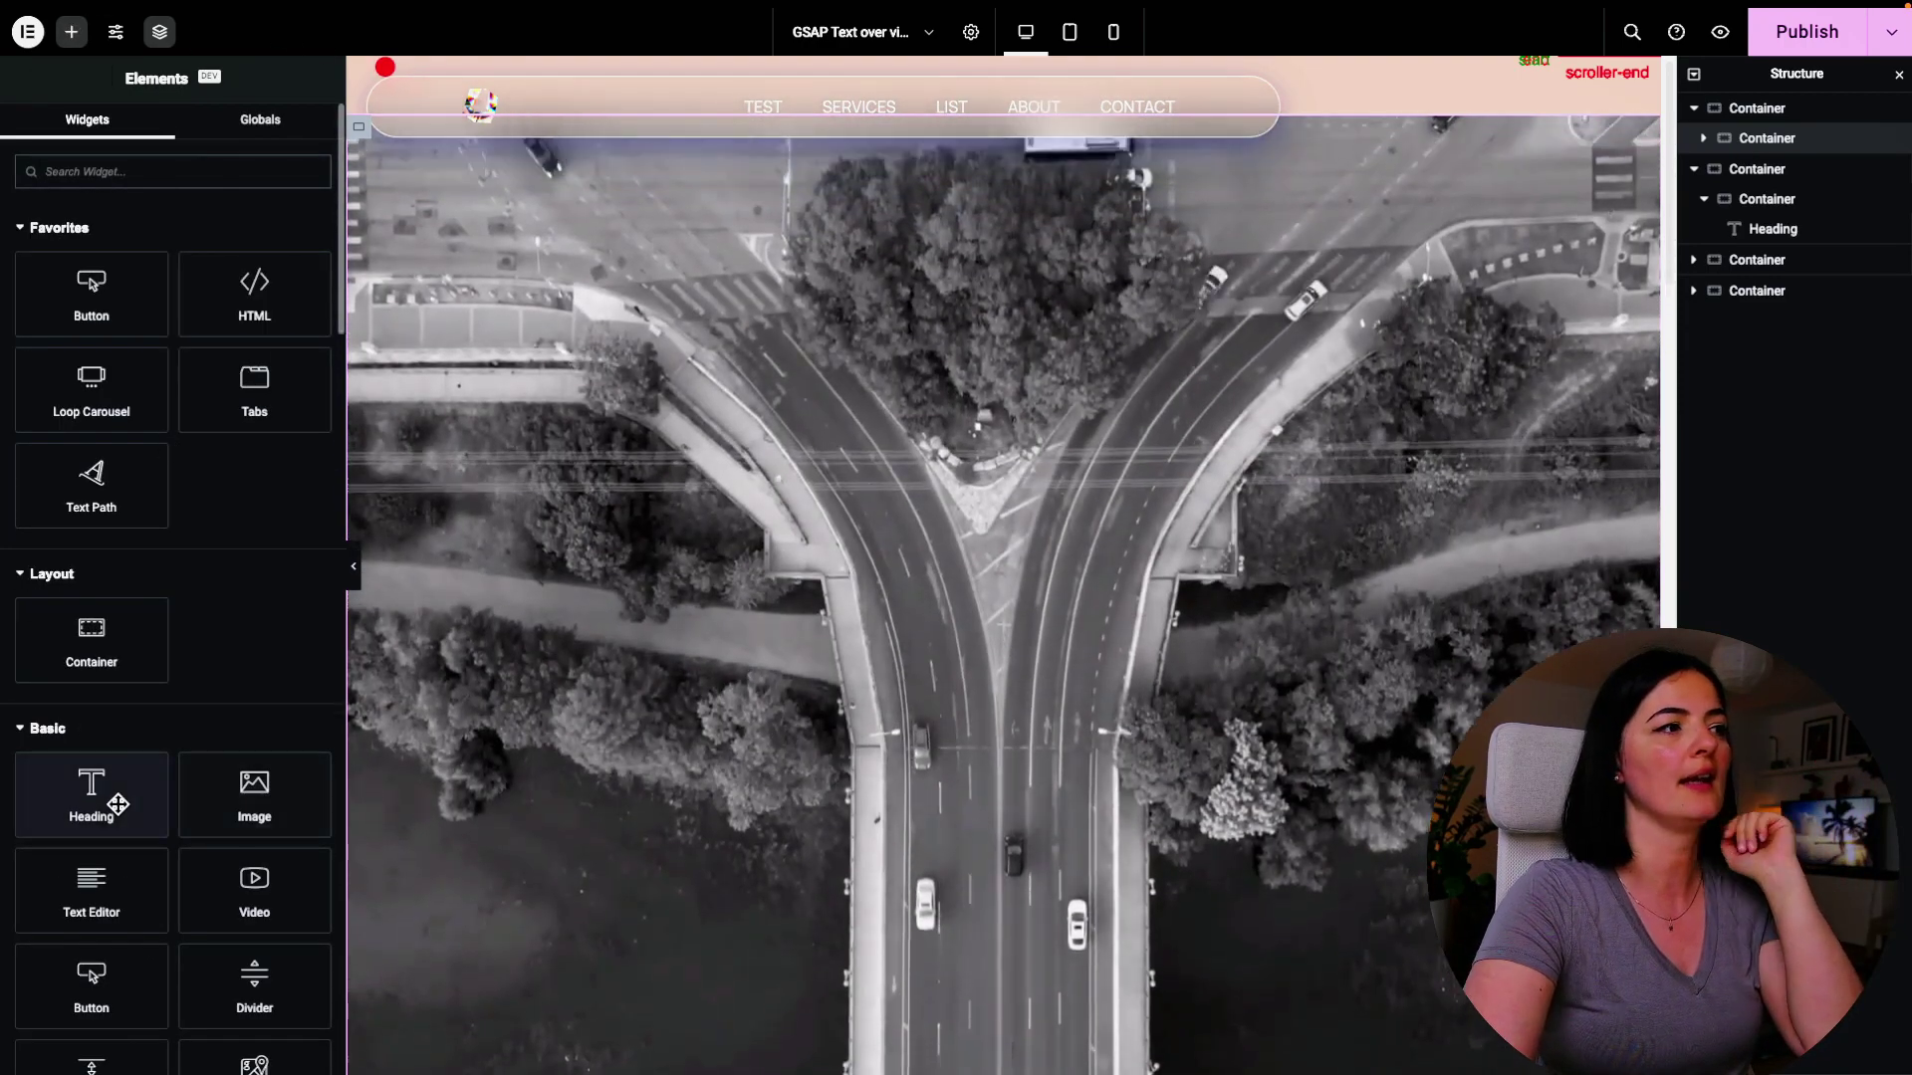
drag(90, 795, 908, 719)
click(1773, 138)
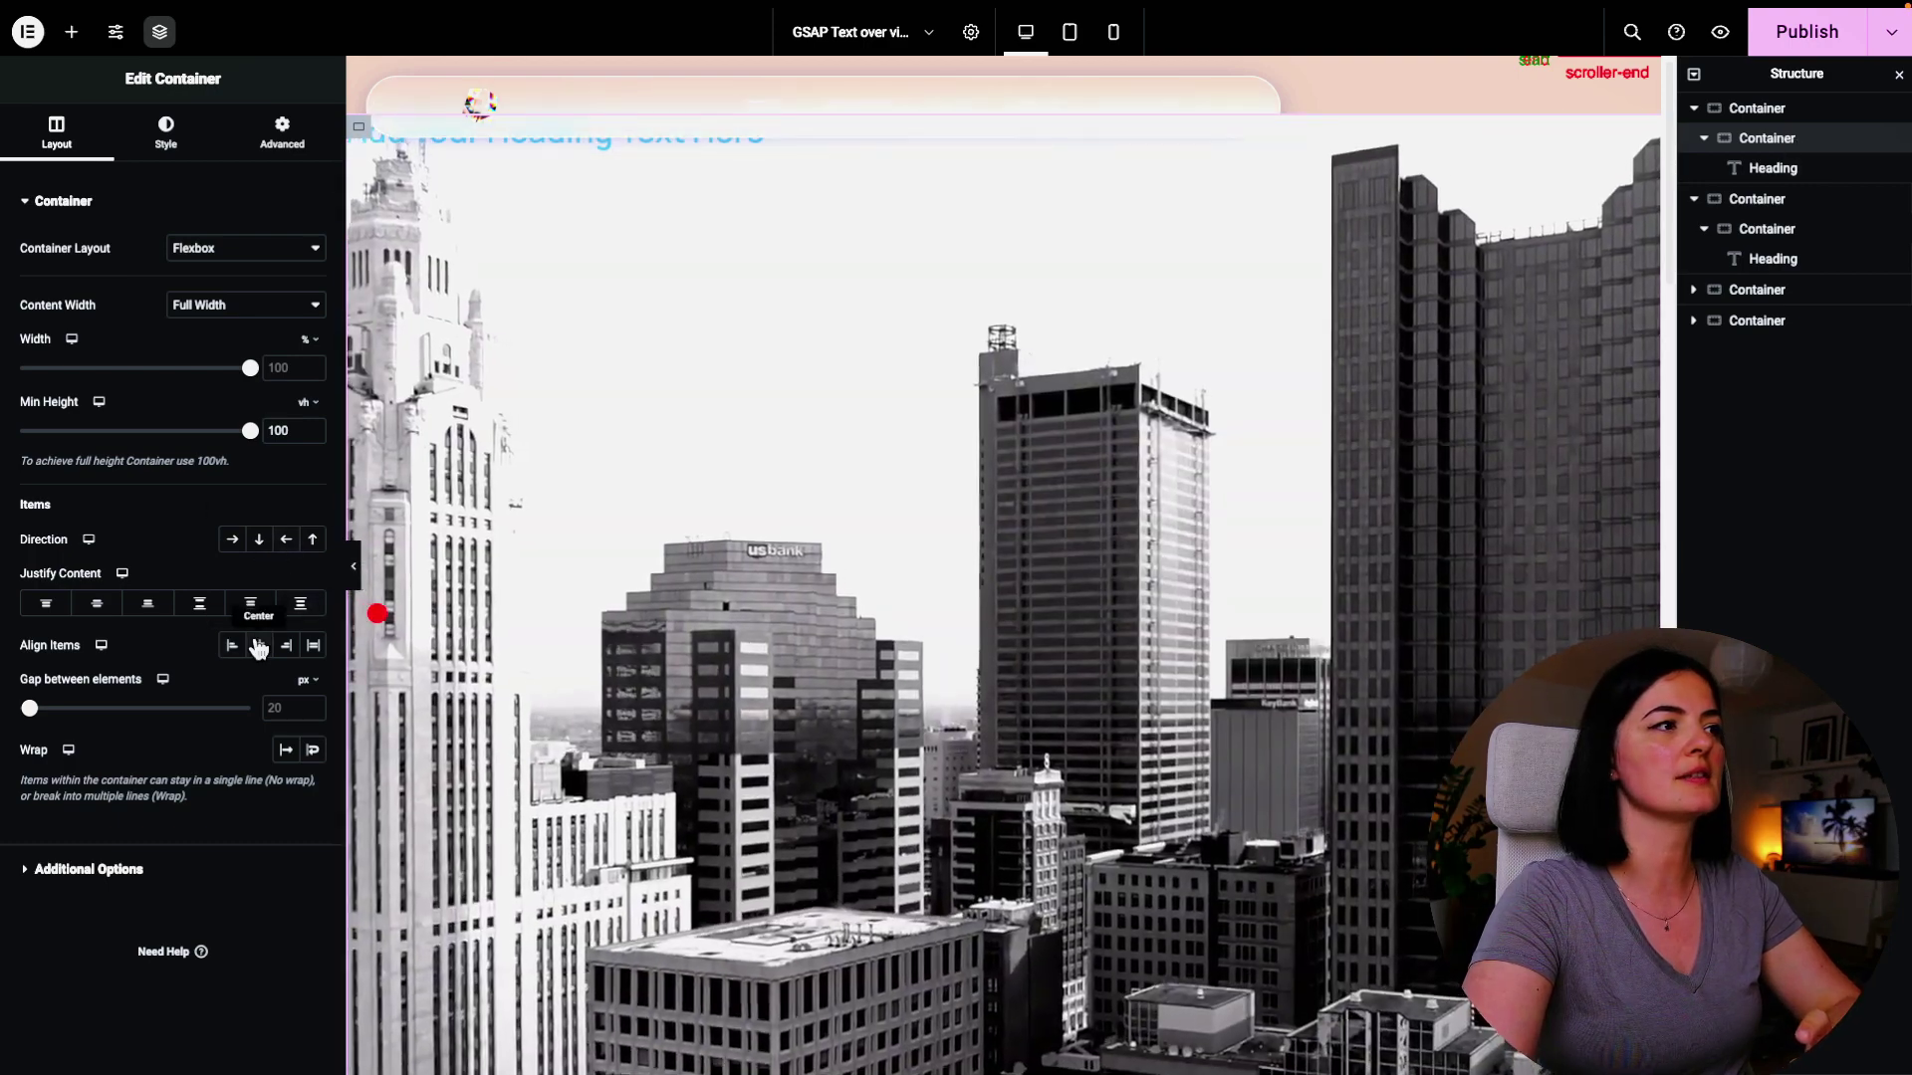
click(258, 646)
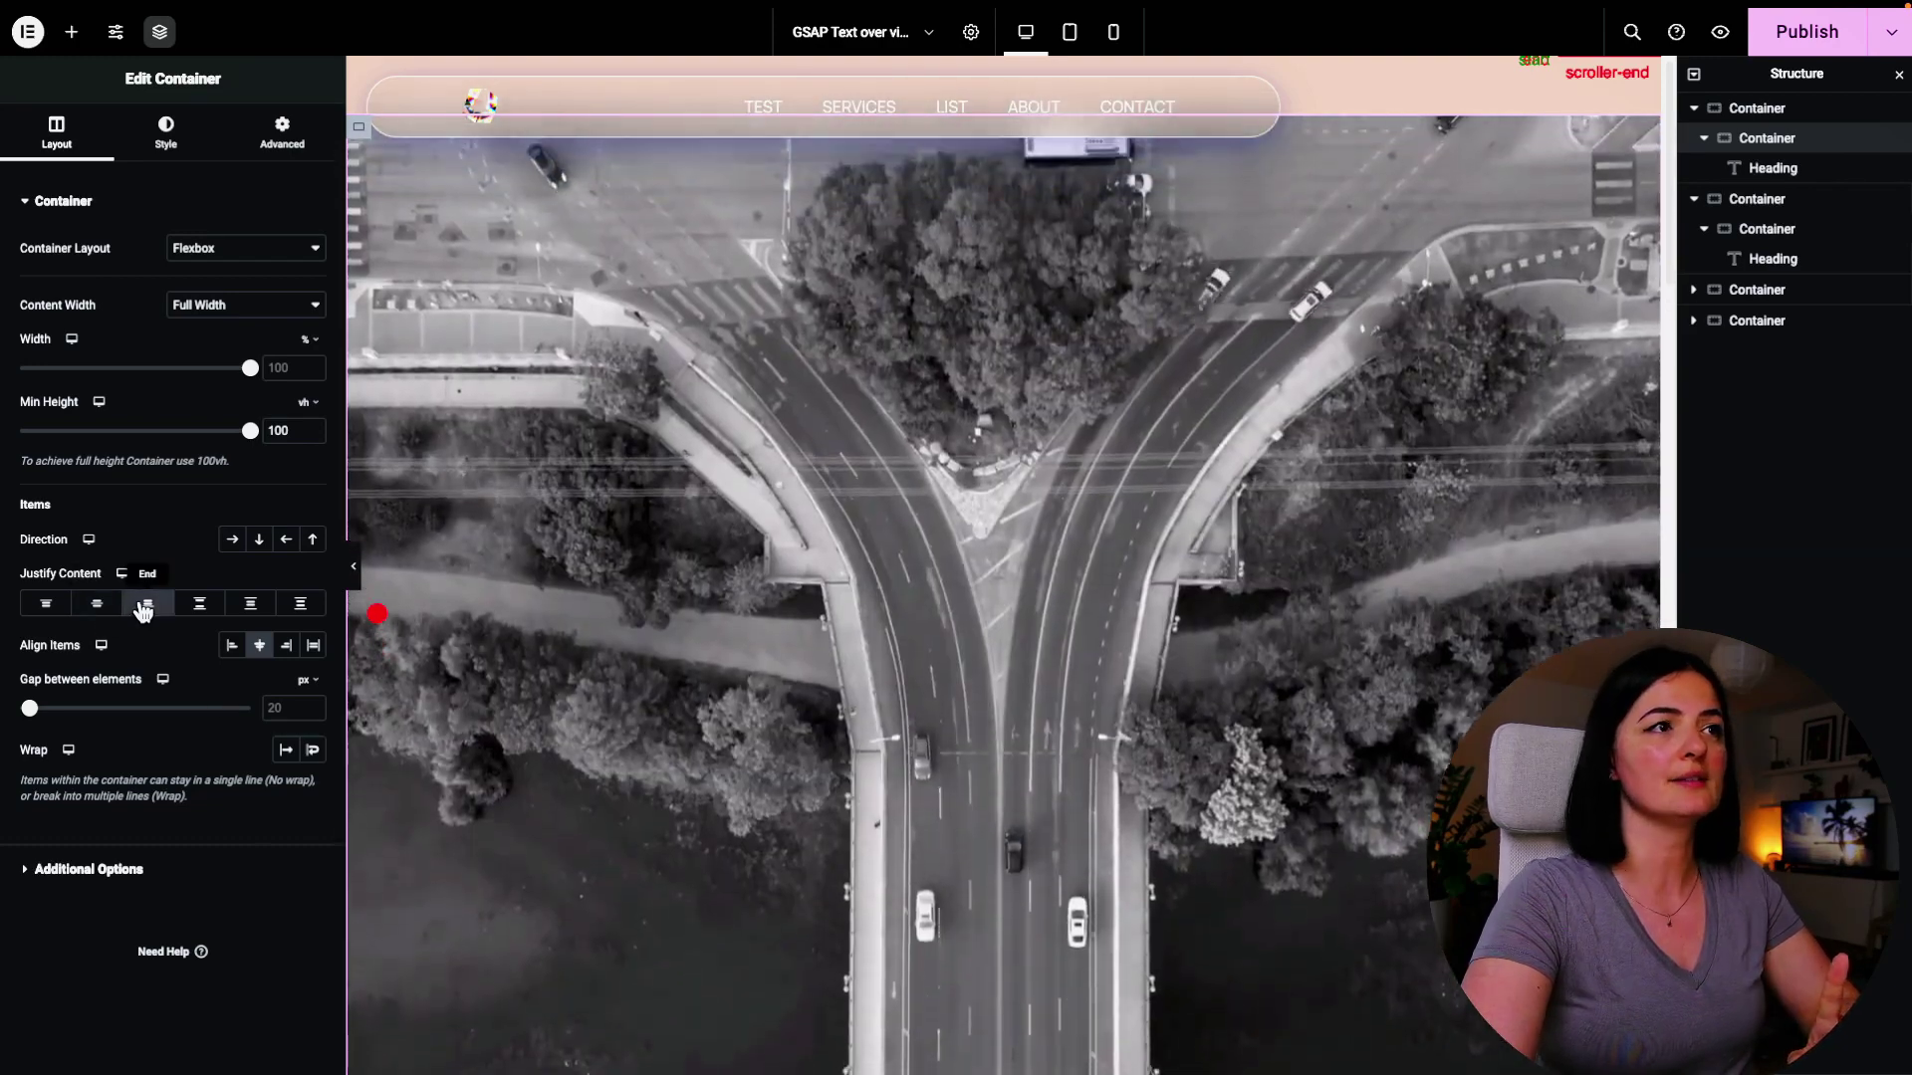
click(144, 611)
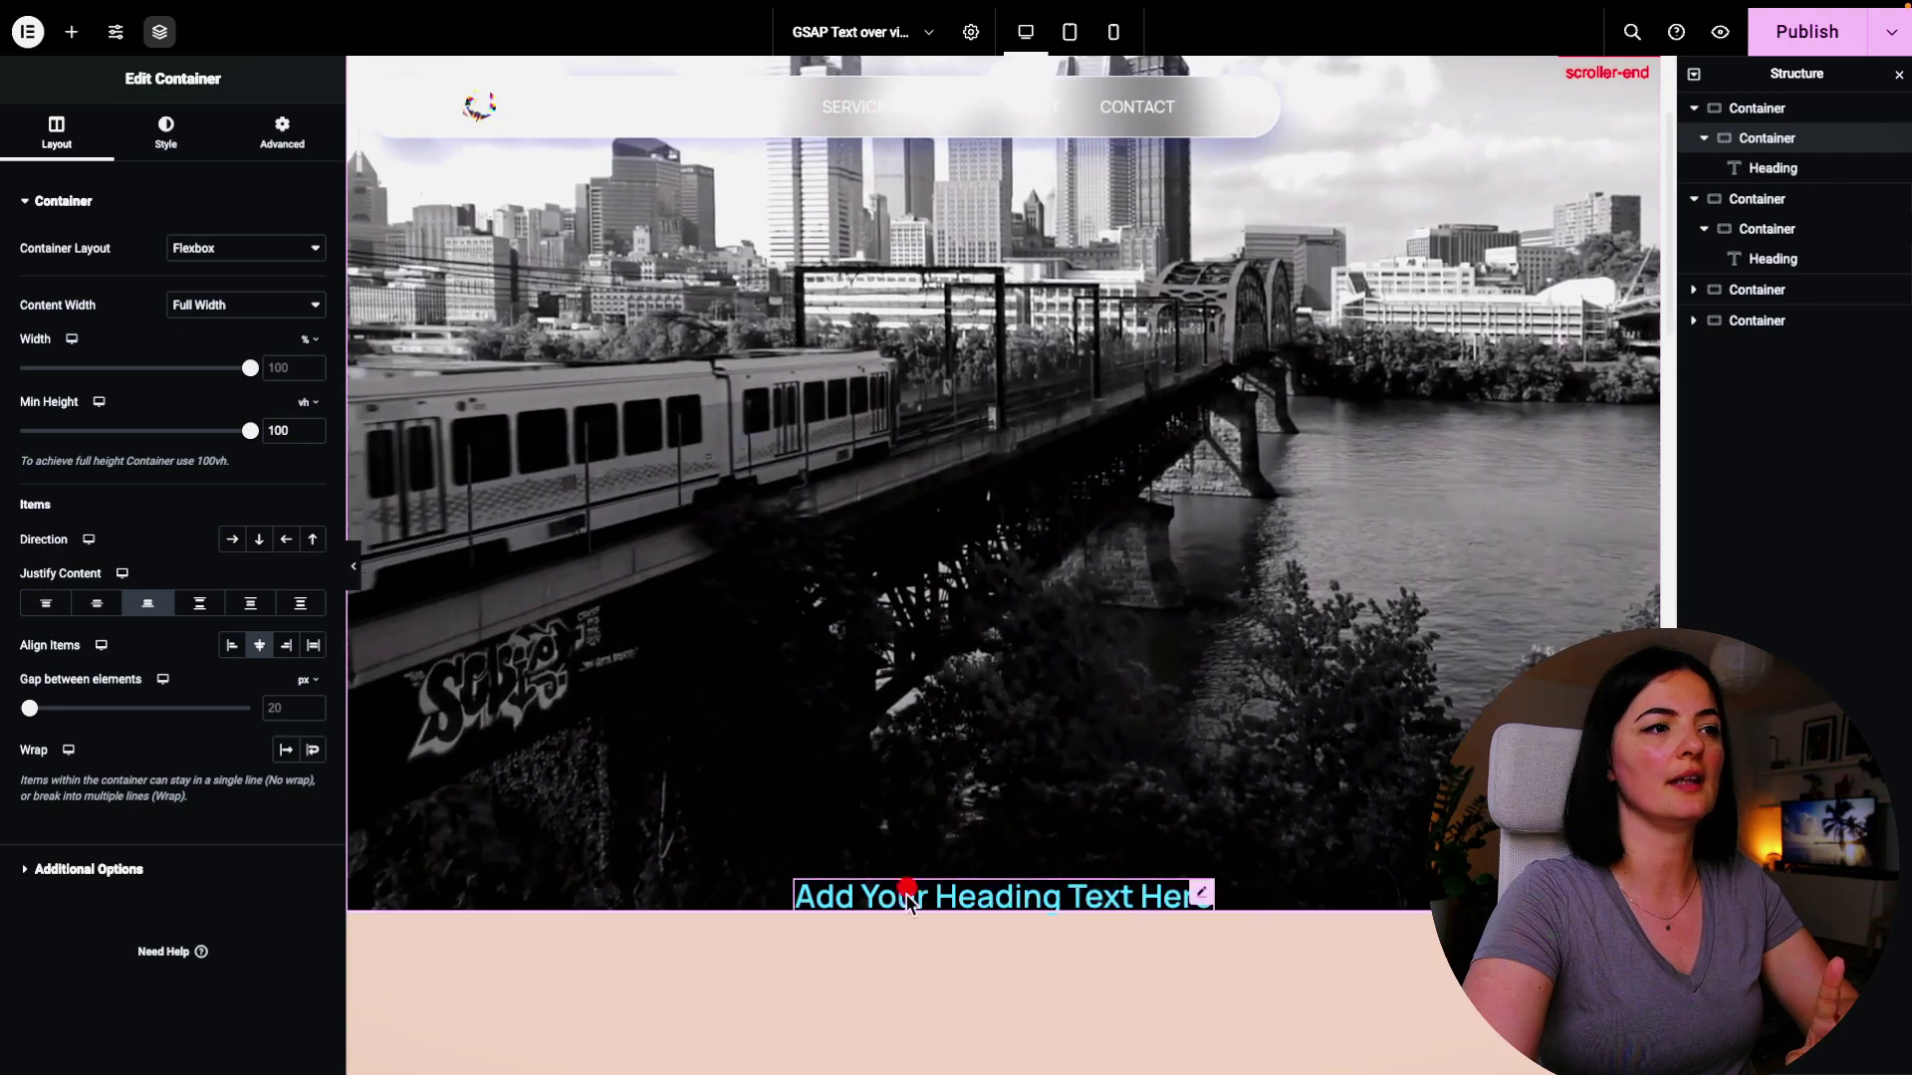
click(908, 896)
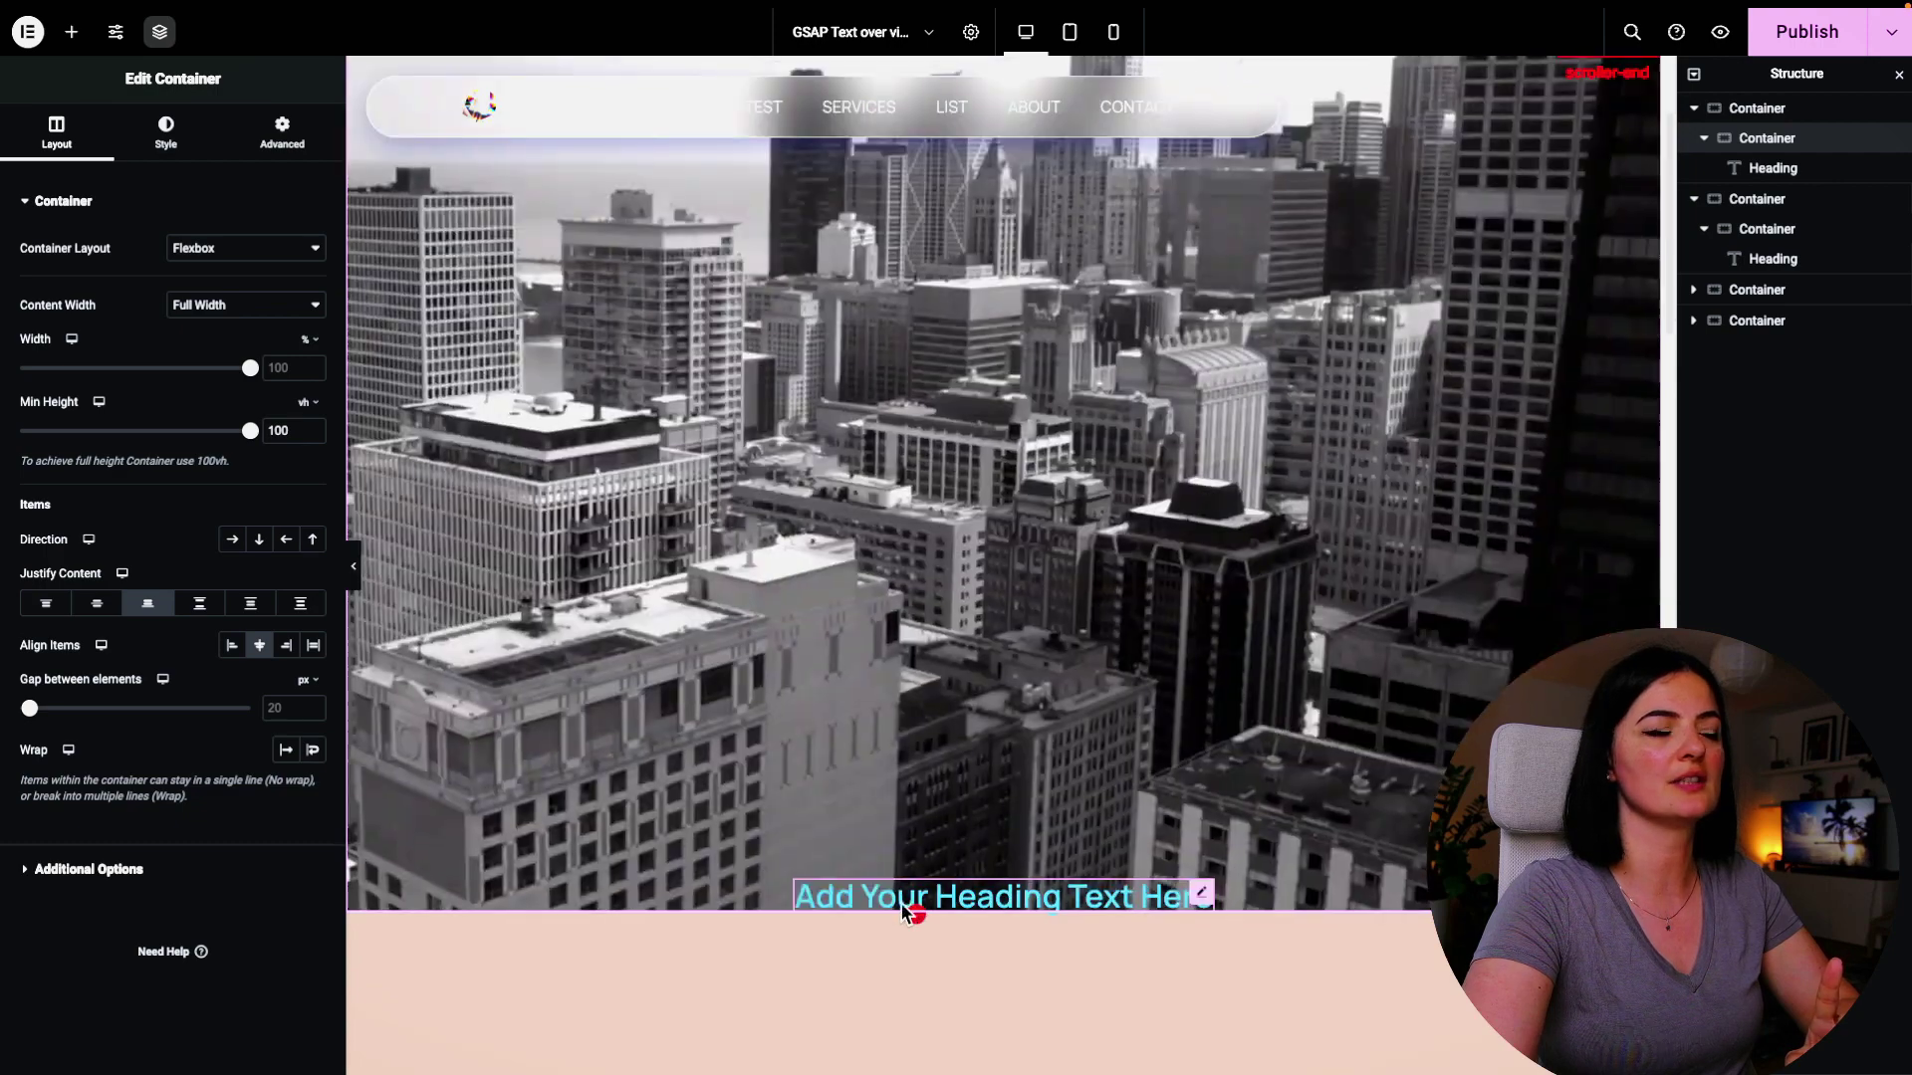
click(1065, 778)
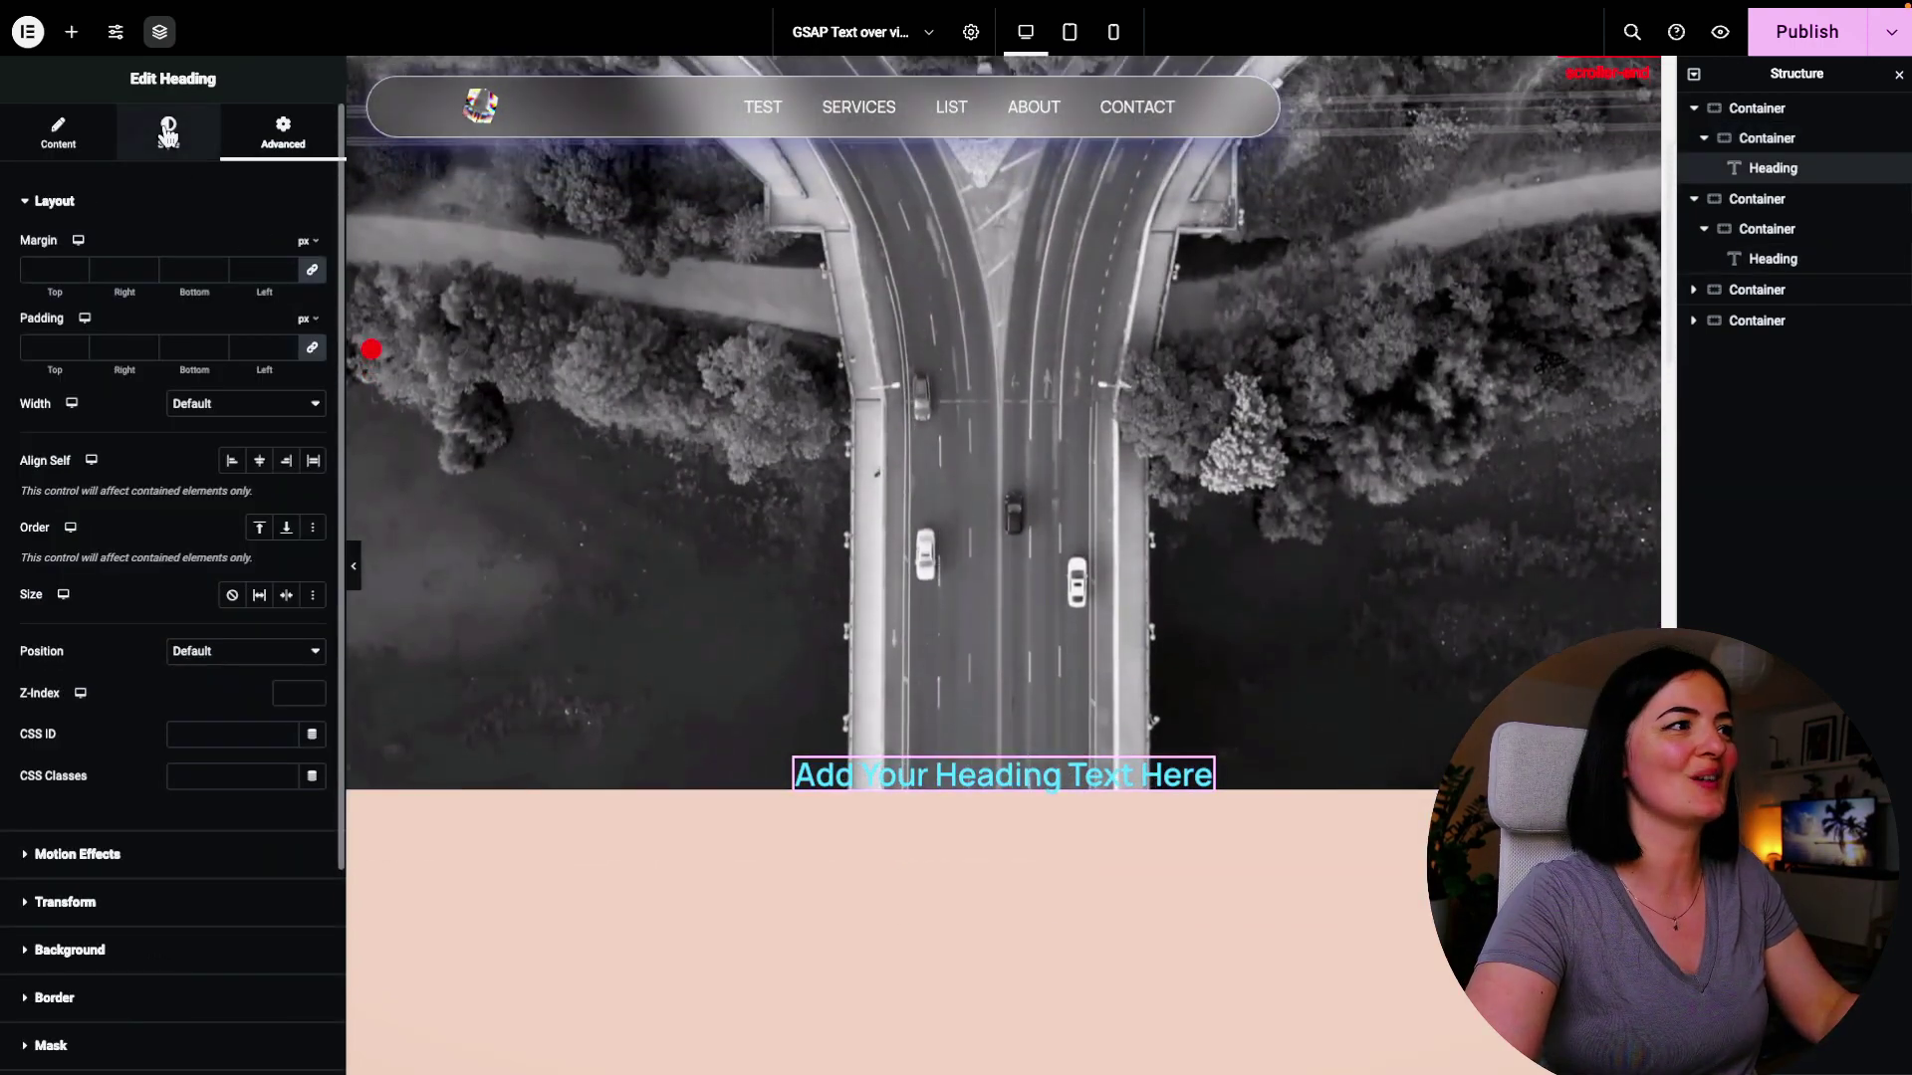
Give the heading the green light global colour and the Bebas Neue font
click(168, 132)
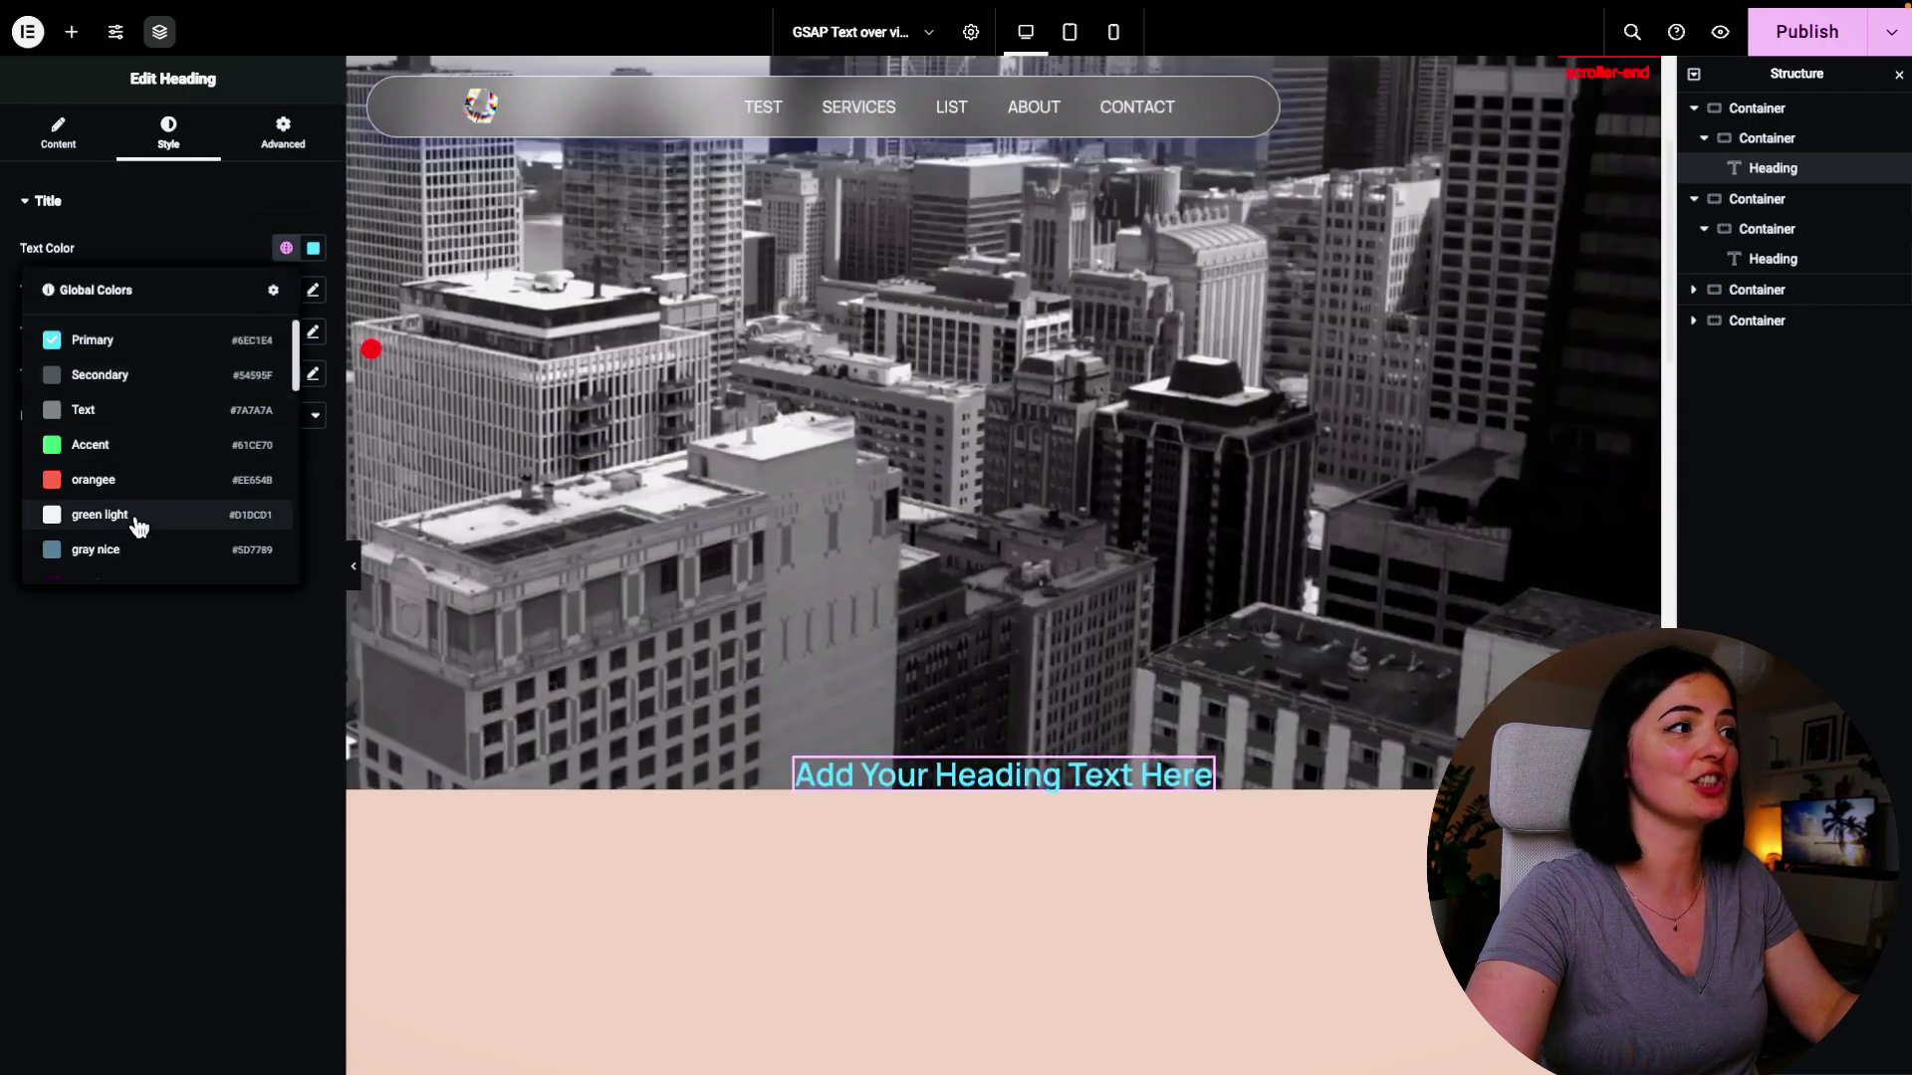
click(133, 516)
click(284, 294)
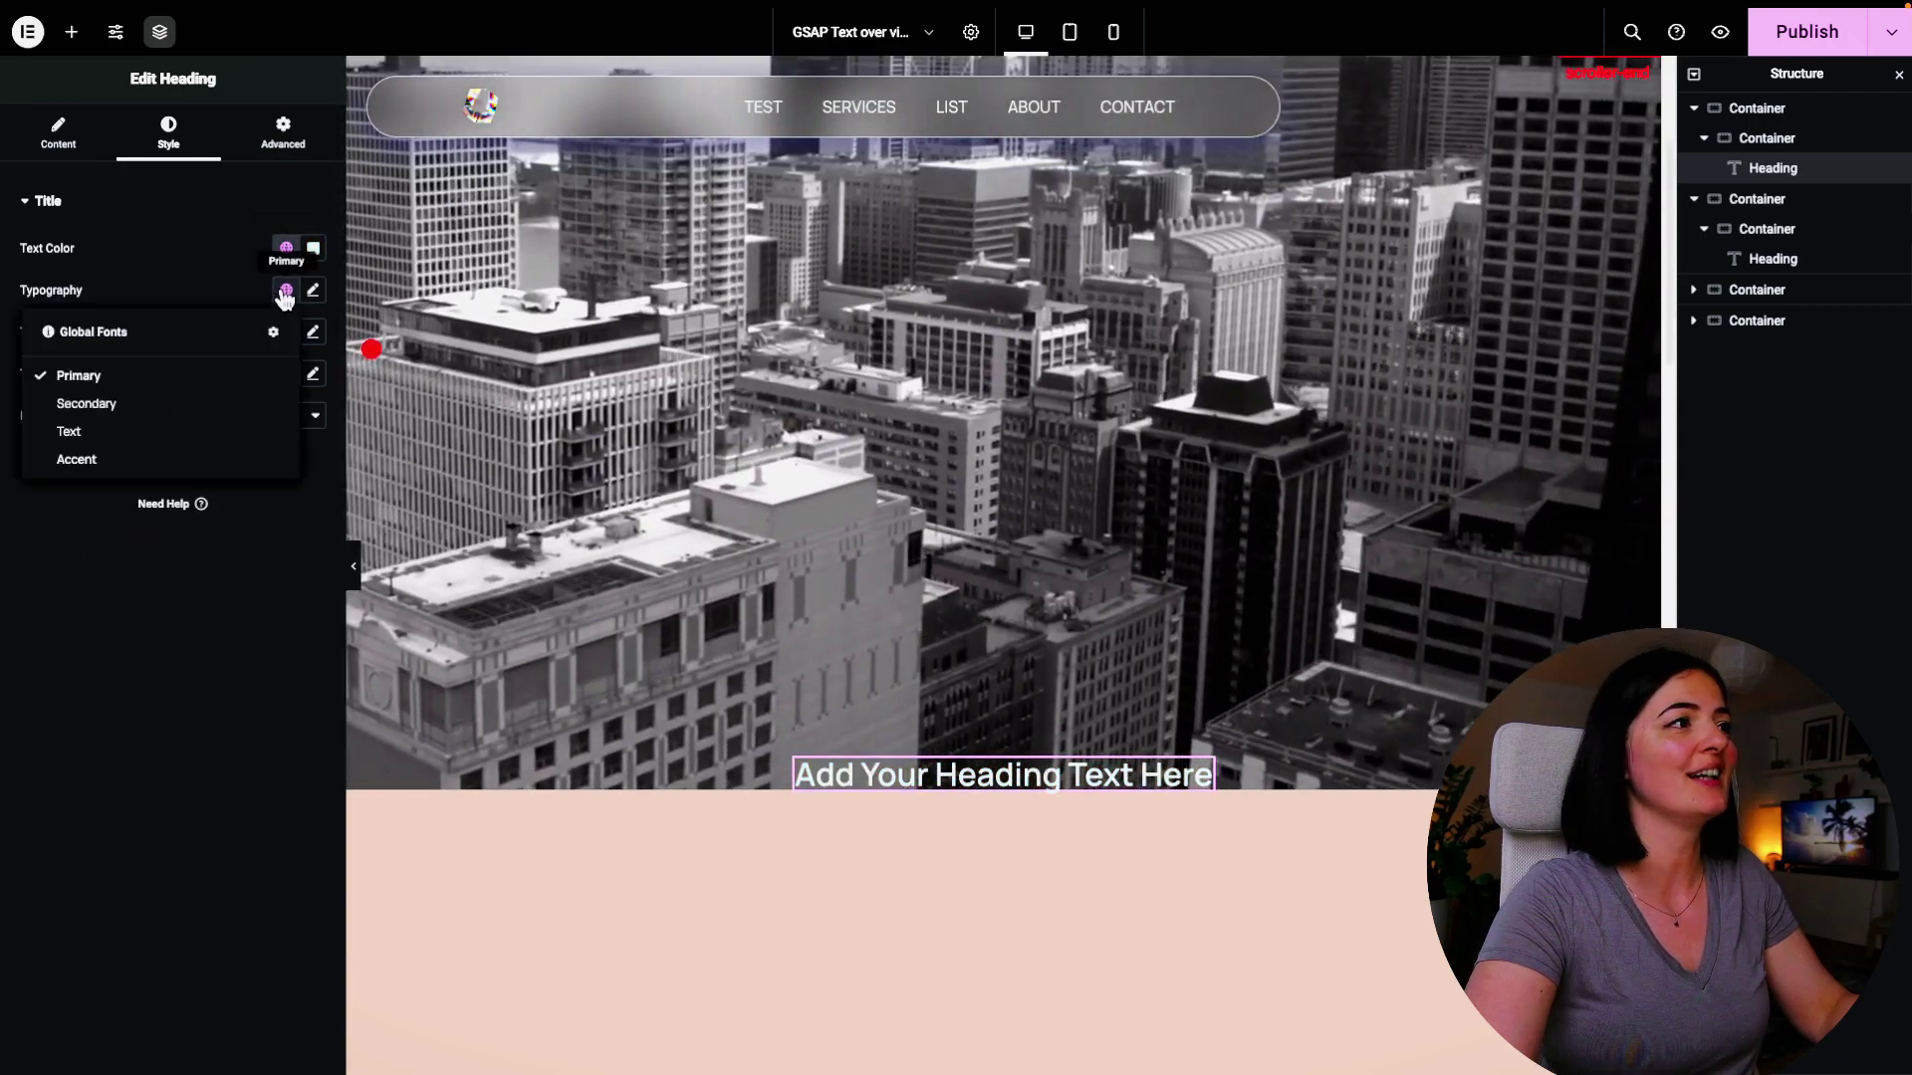
click(312, 290)
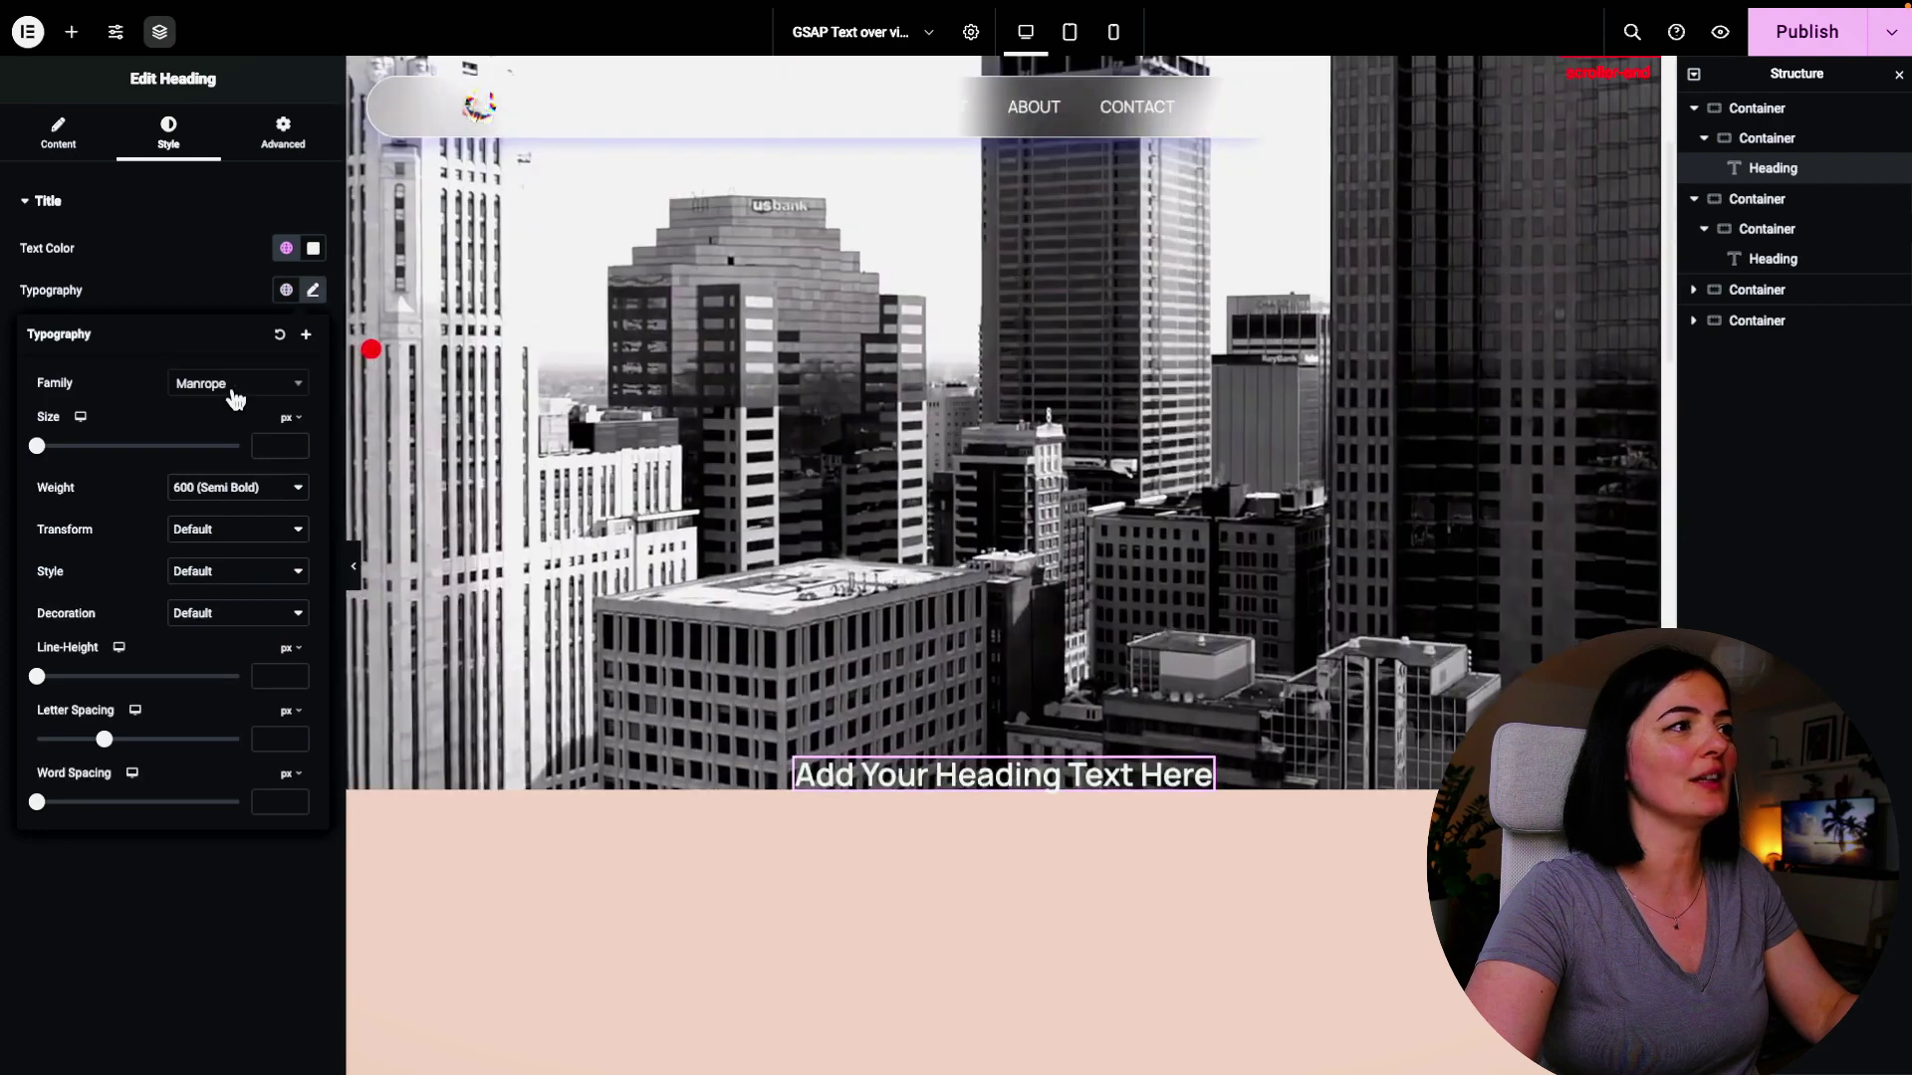
click(237, 387)
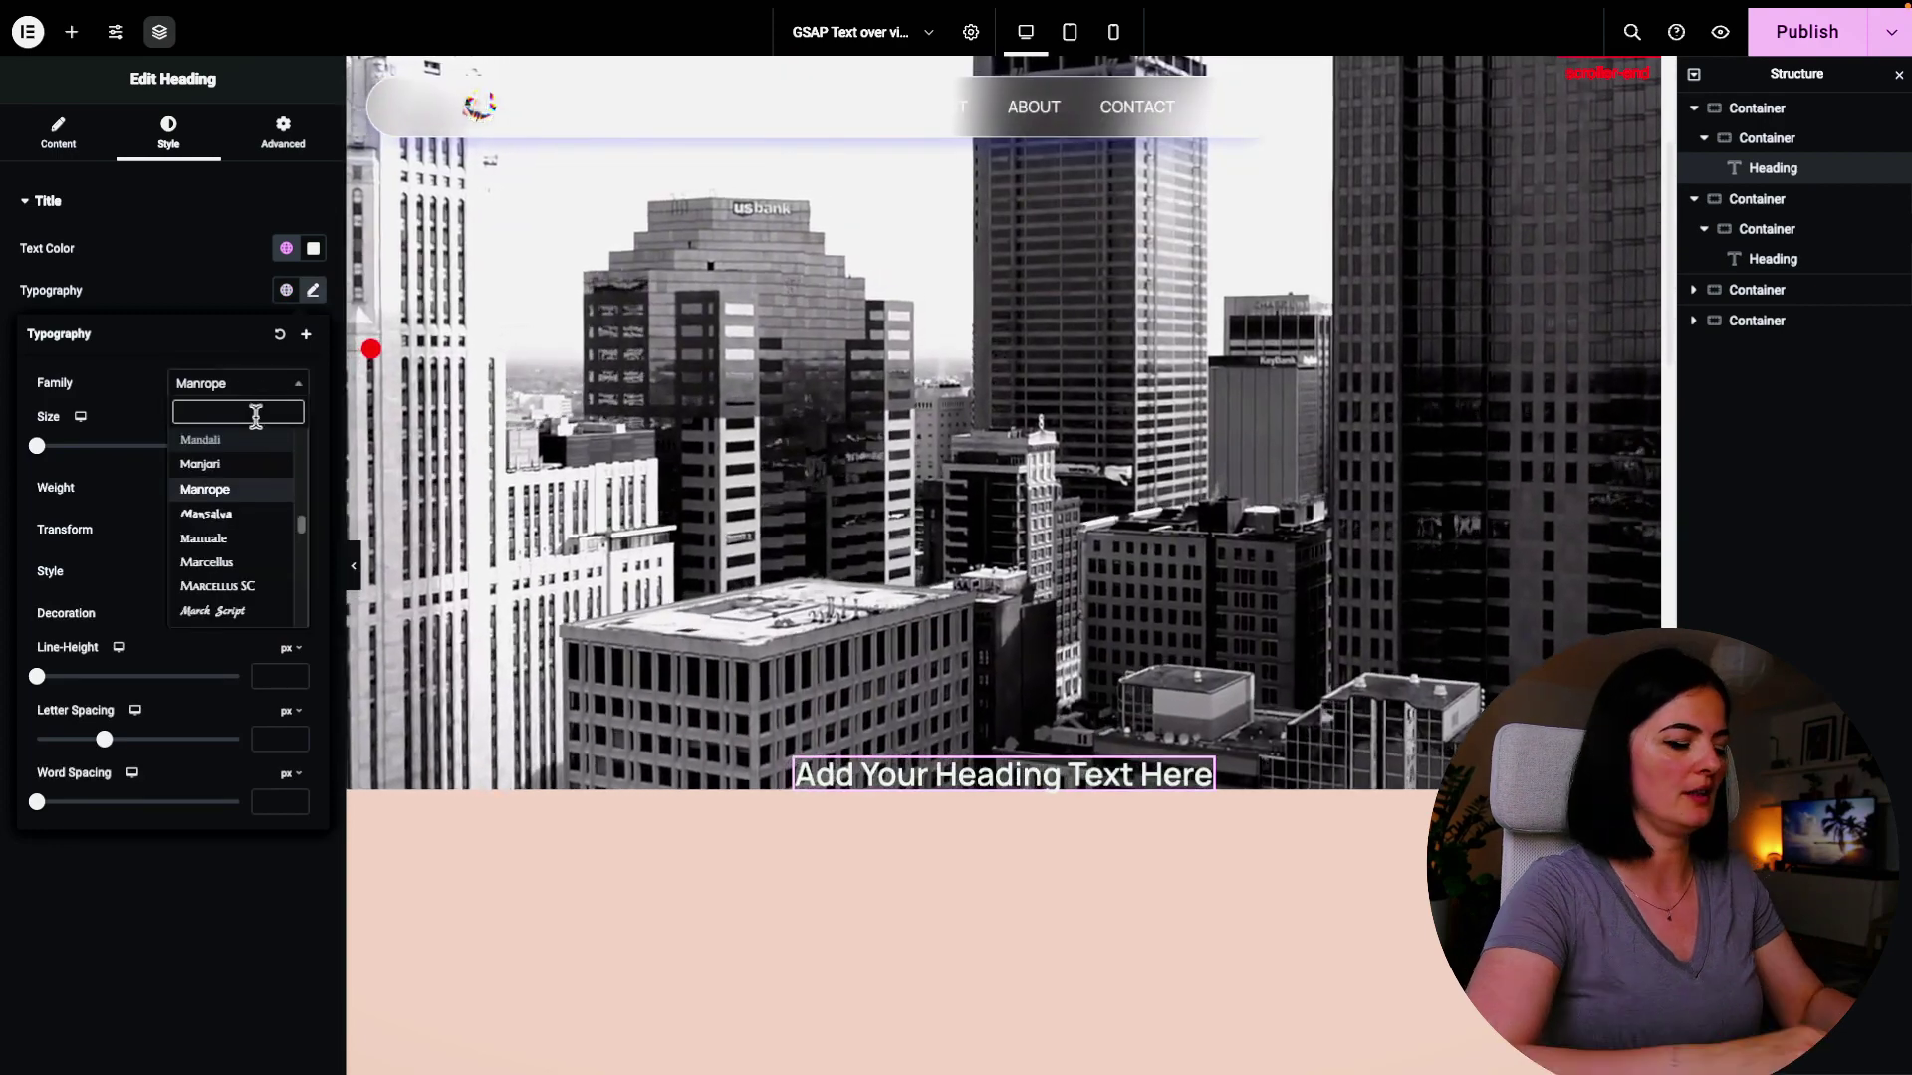
text(bebas)
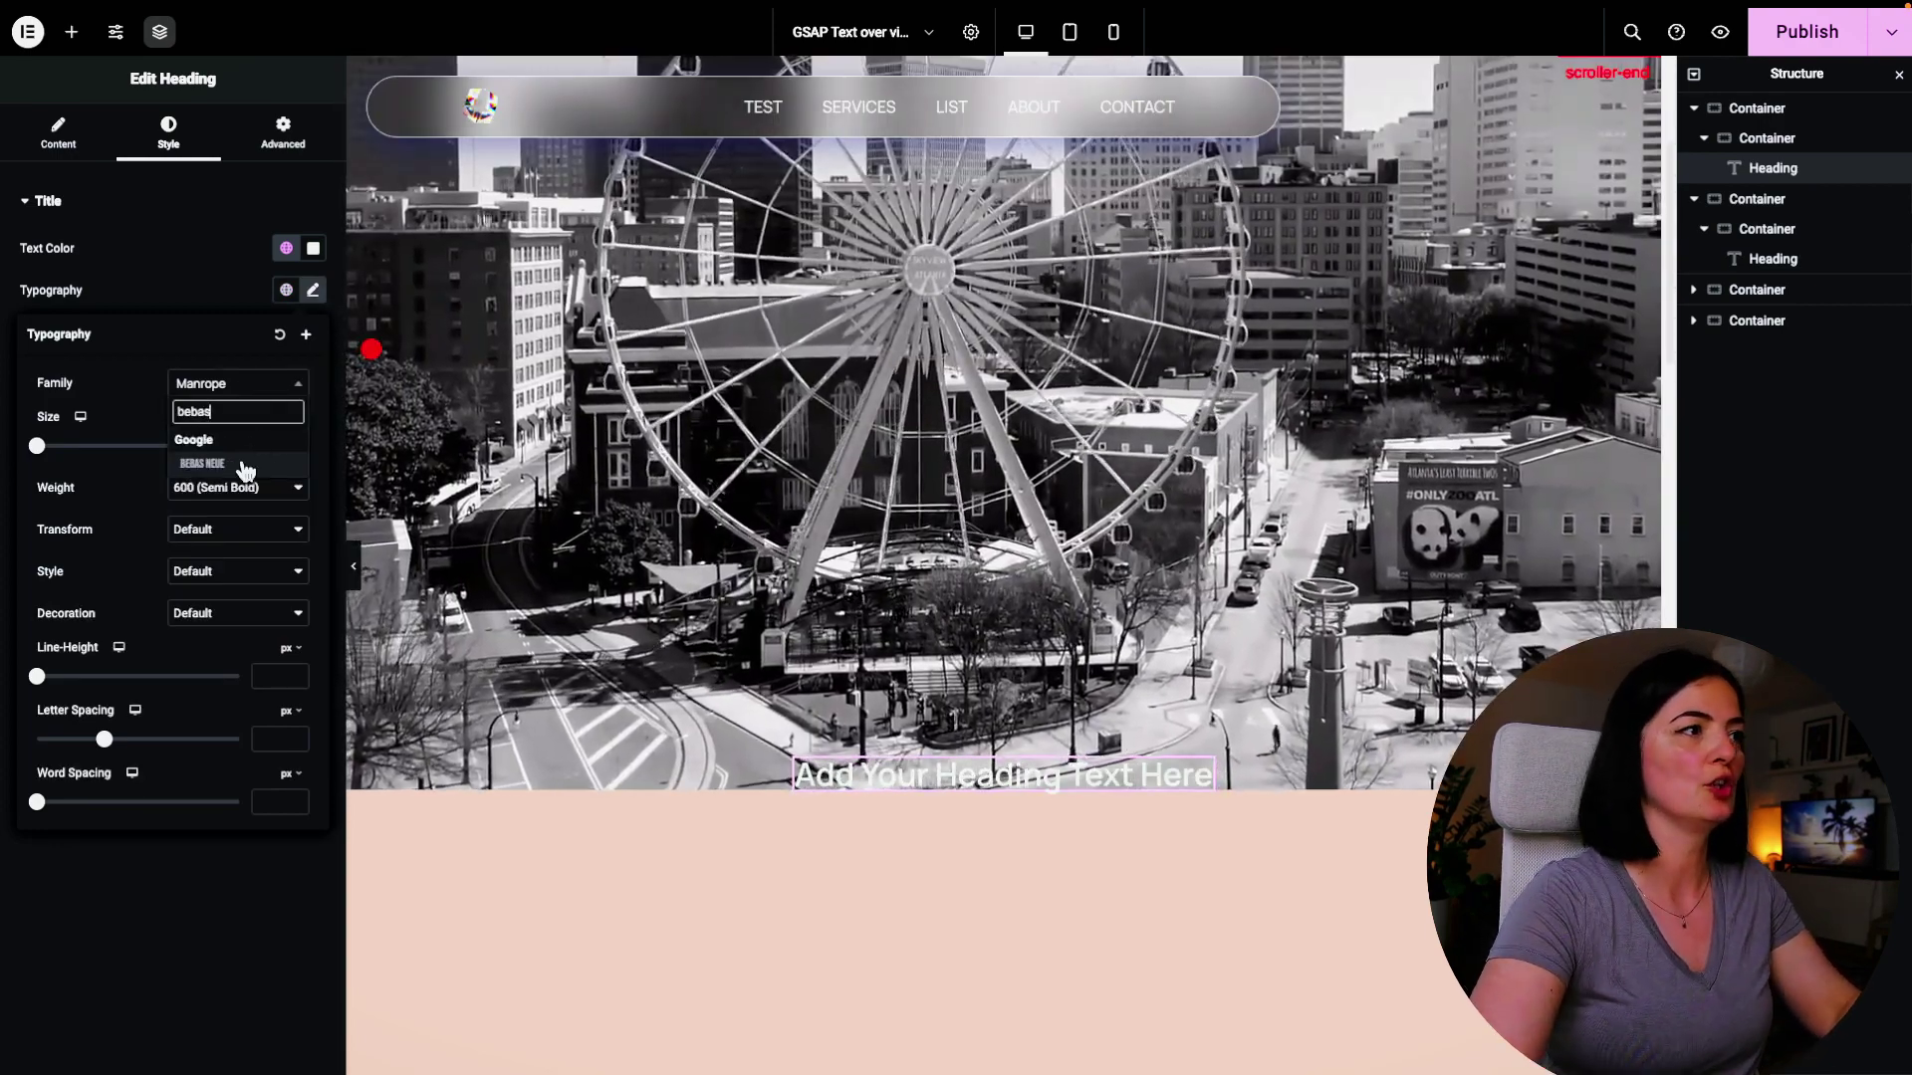
click(244, 465)
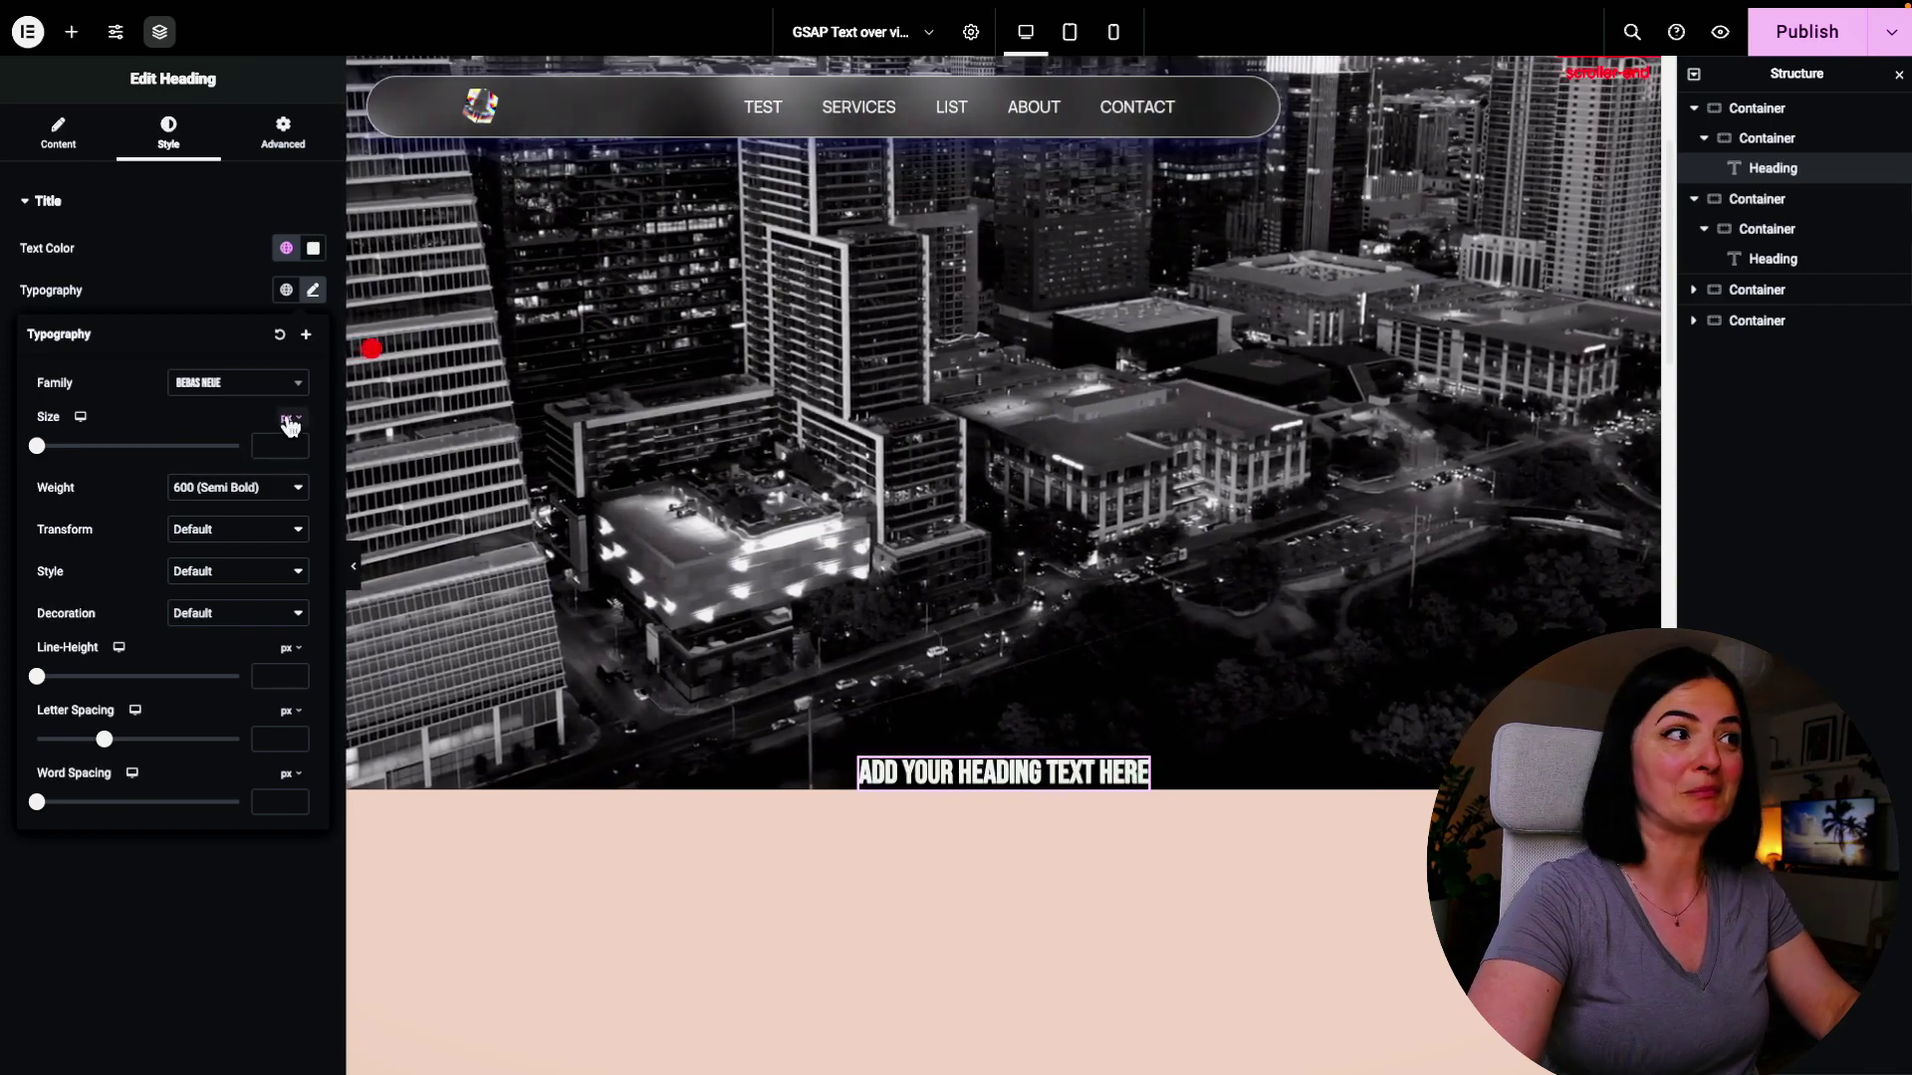
Set the heading's typography size to 60 rem
click(290, 418)
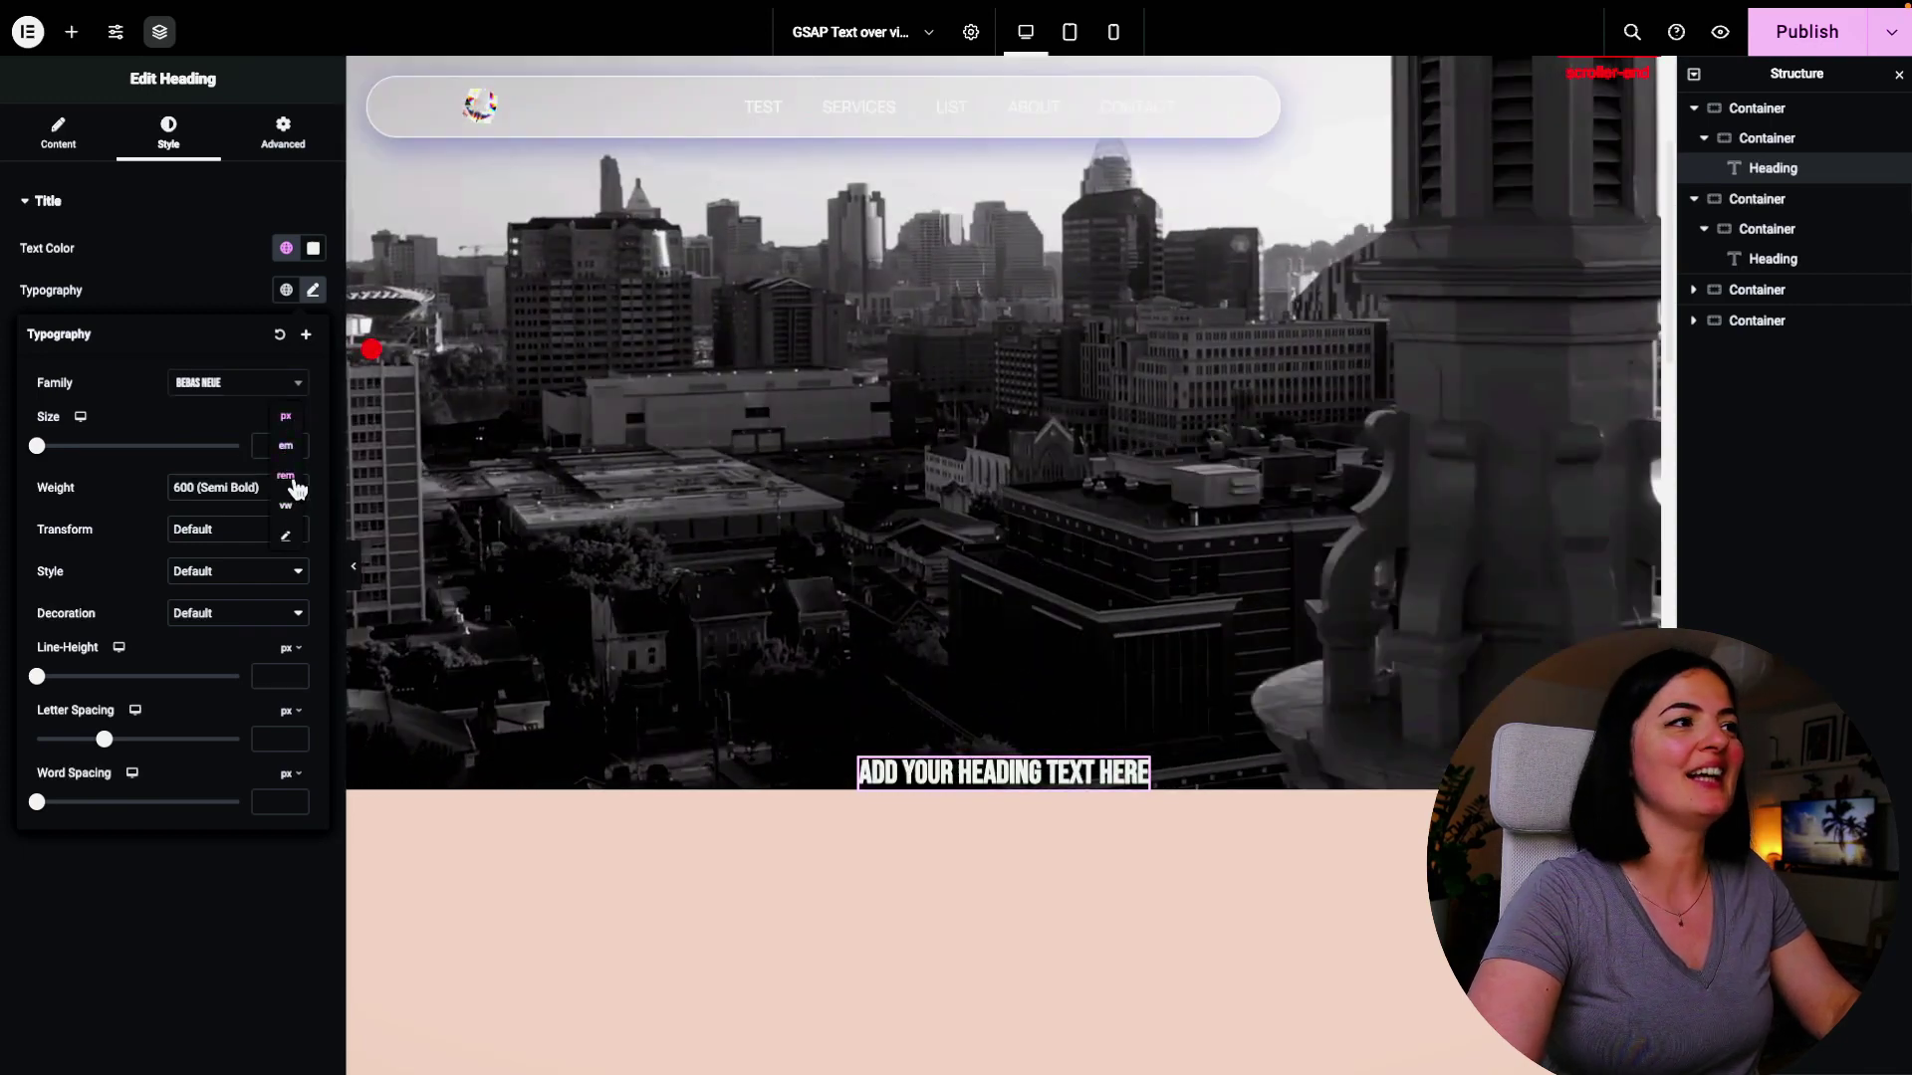
click(286, 475)
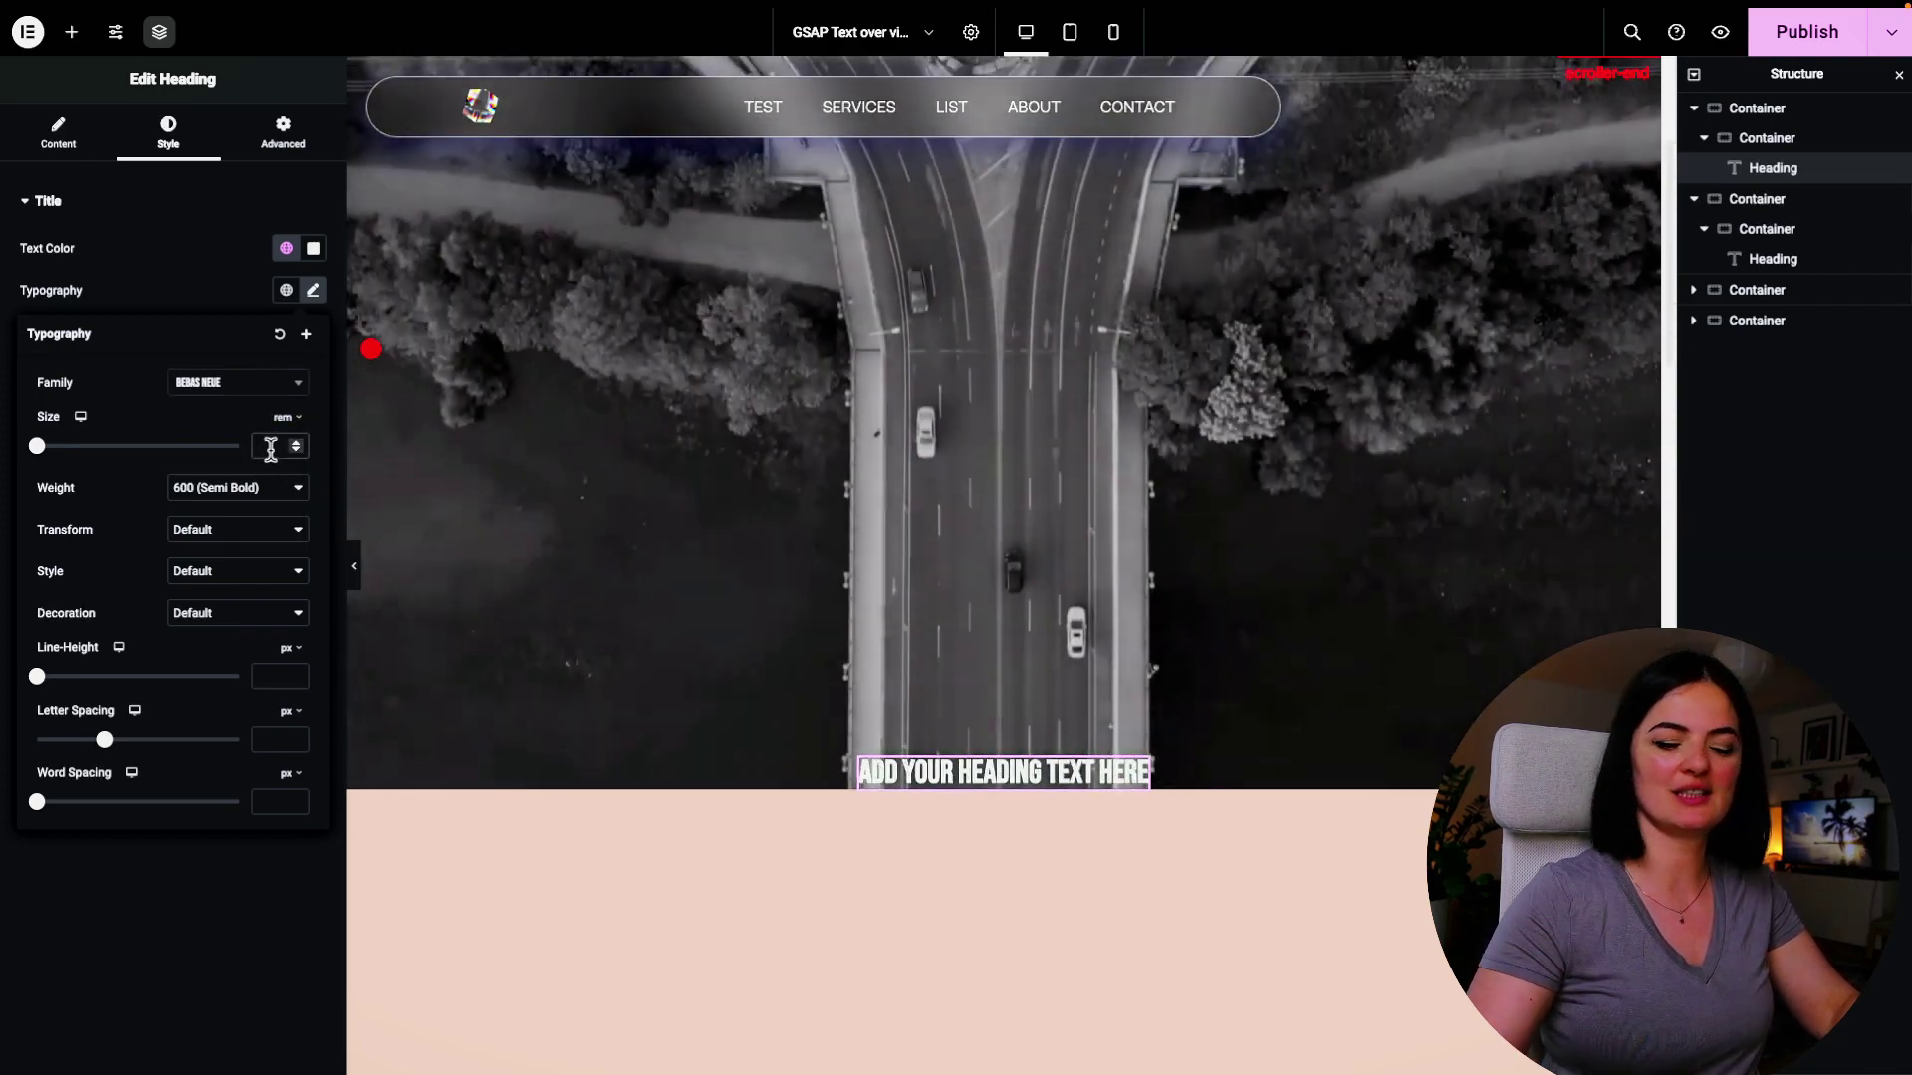
click(269, 447)
text(60)
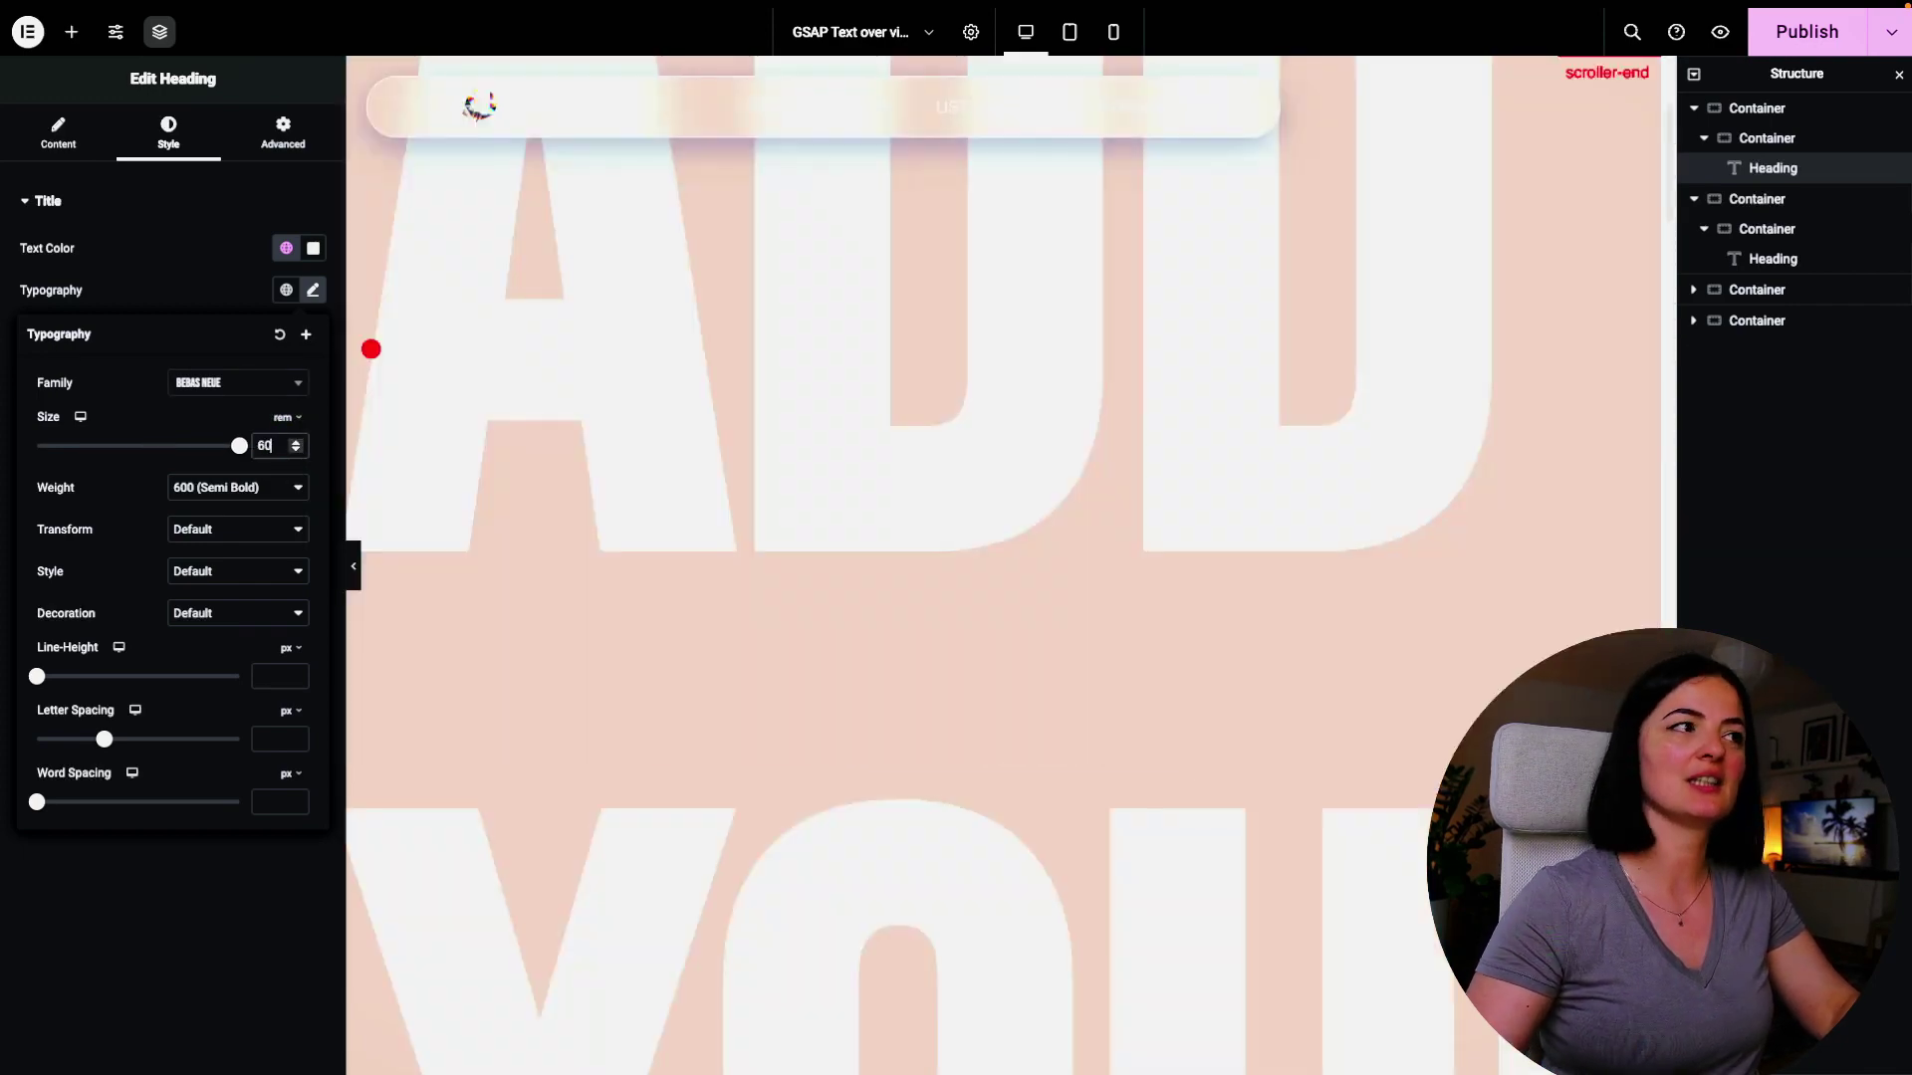
Change the heading title to HELLO and set its HTML tag to H1
click(57, 137)
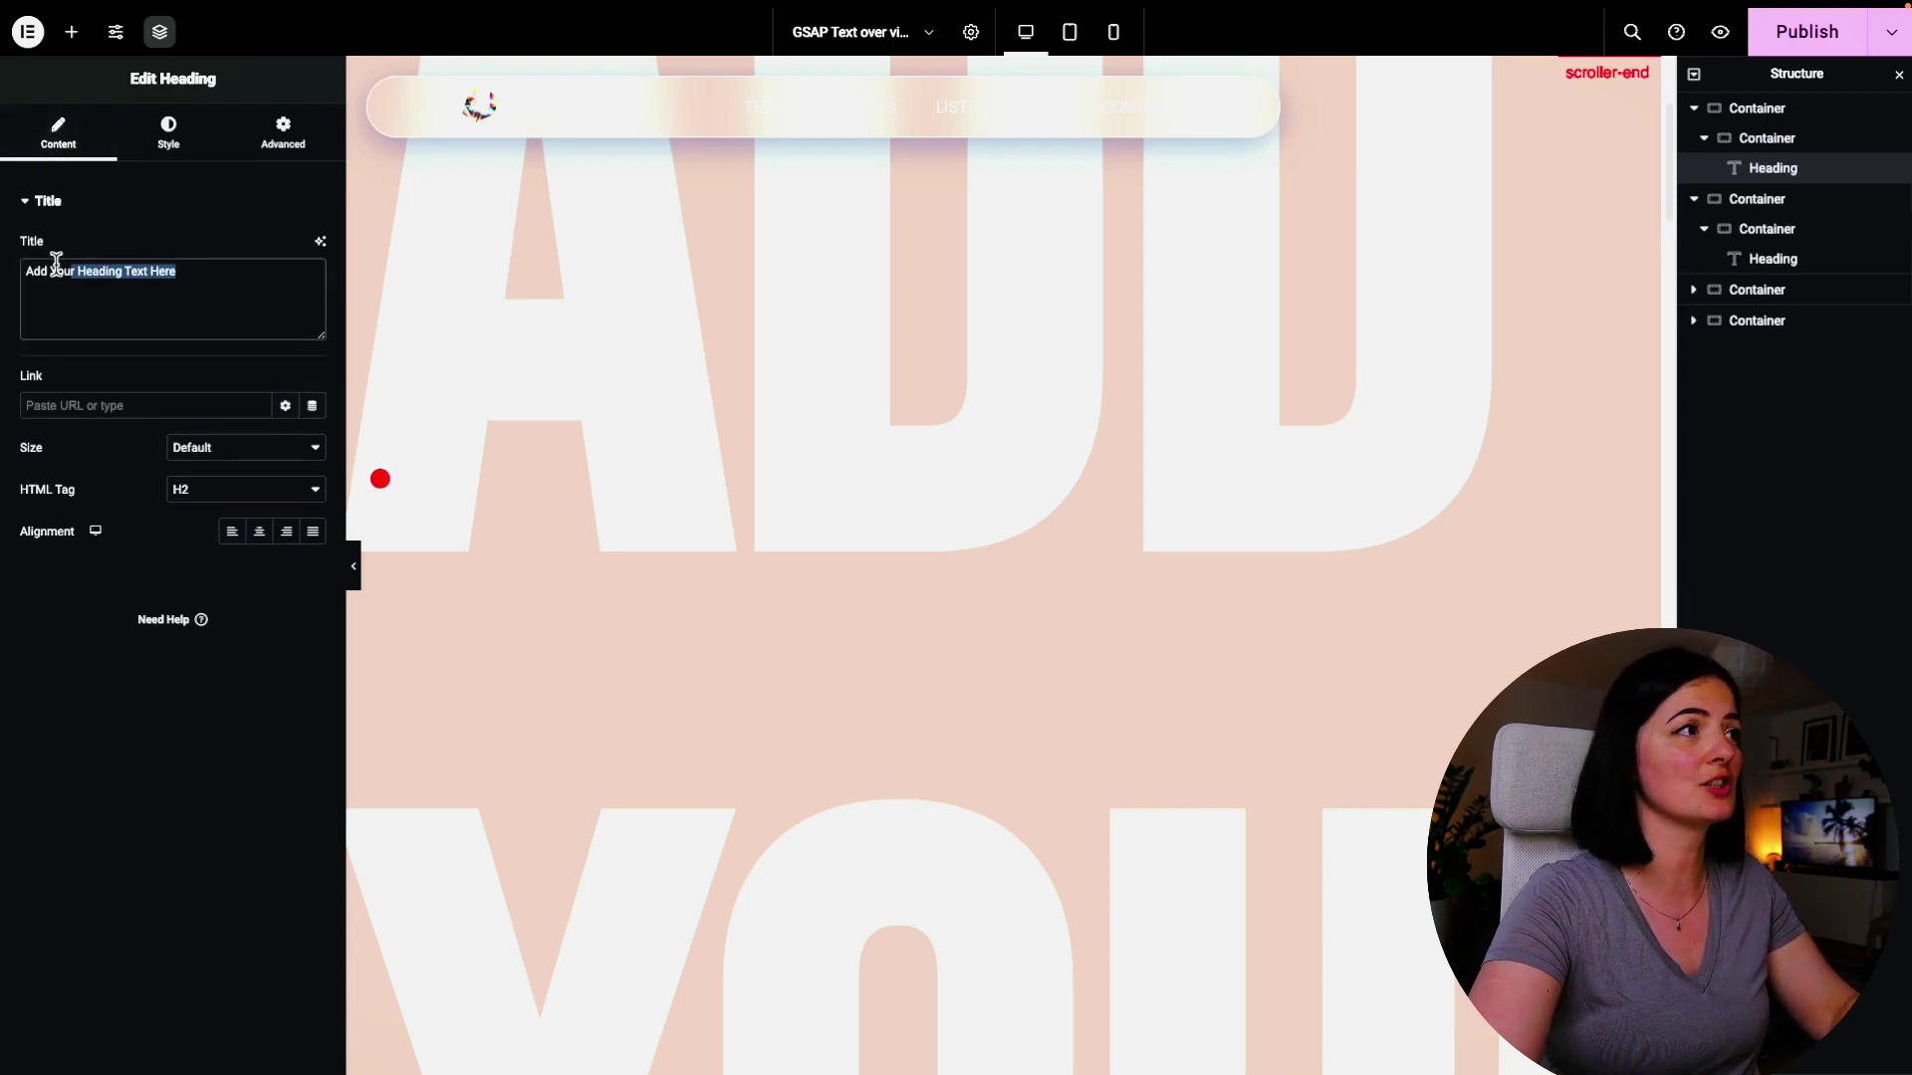
key(Caps_Lock)
text(HELL)
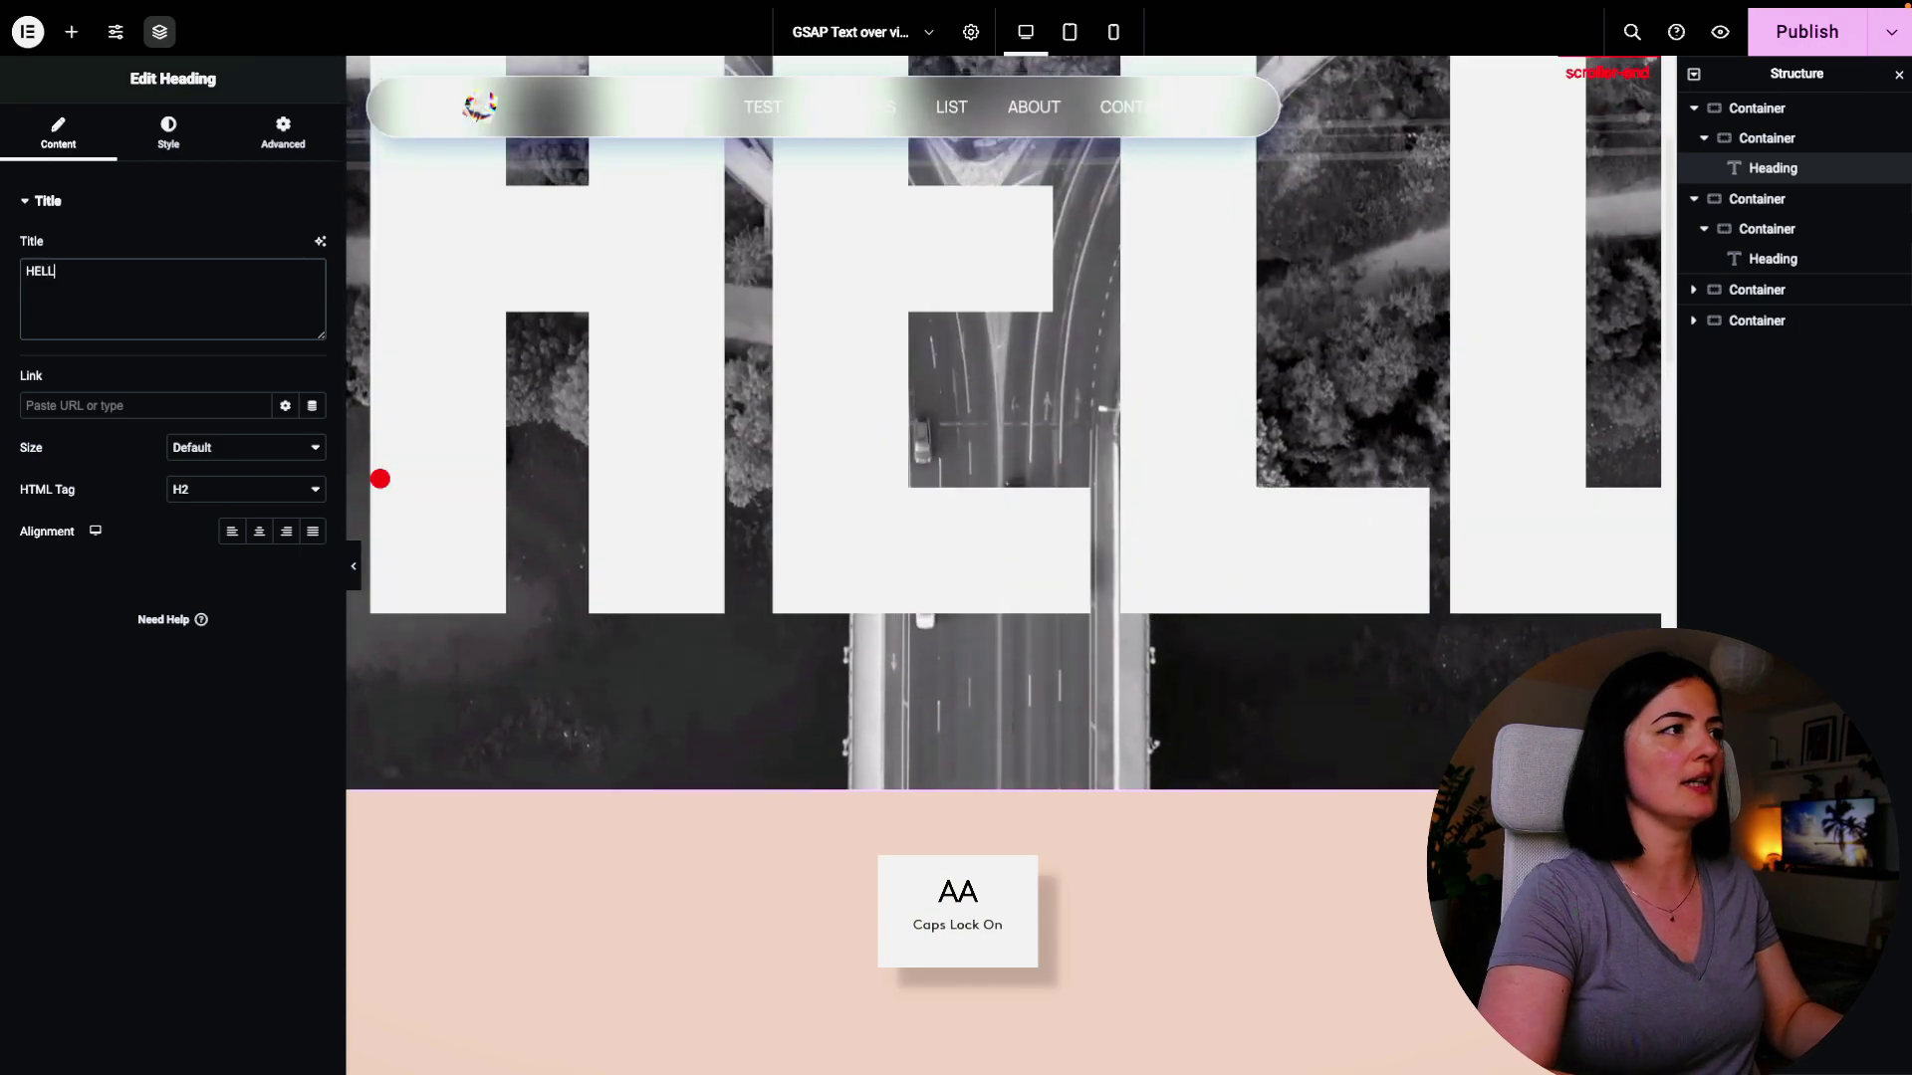
text(O)
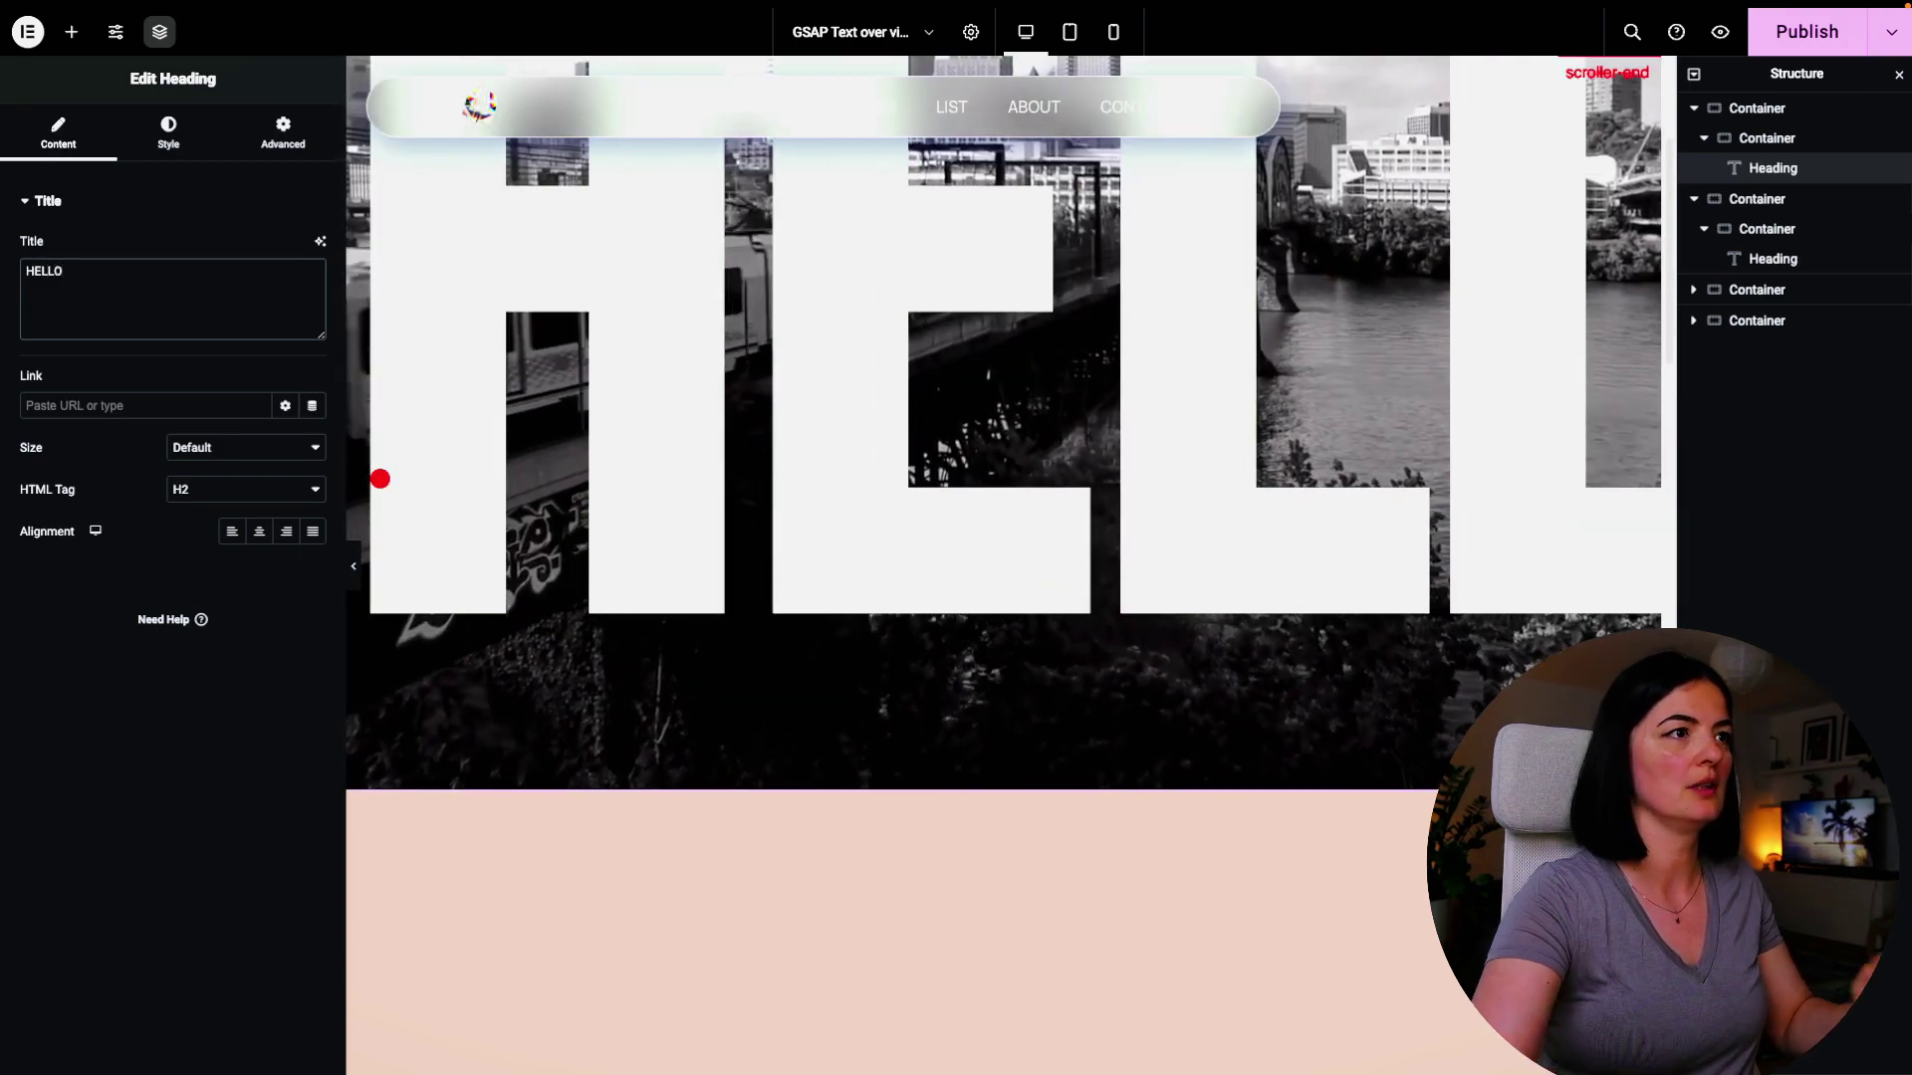
scroll(1007, 401, up, 5)
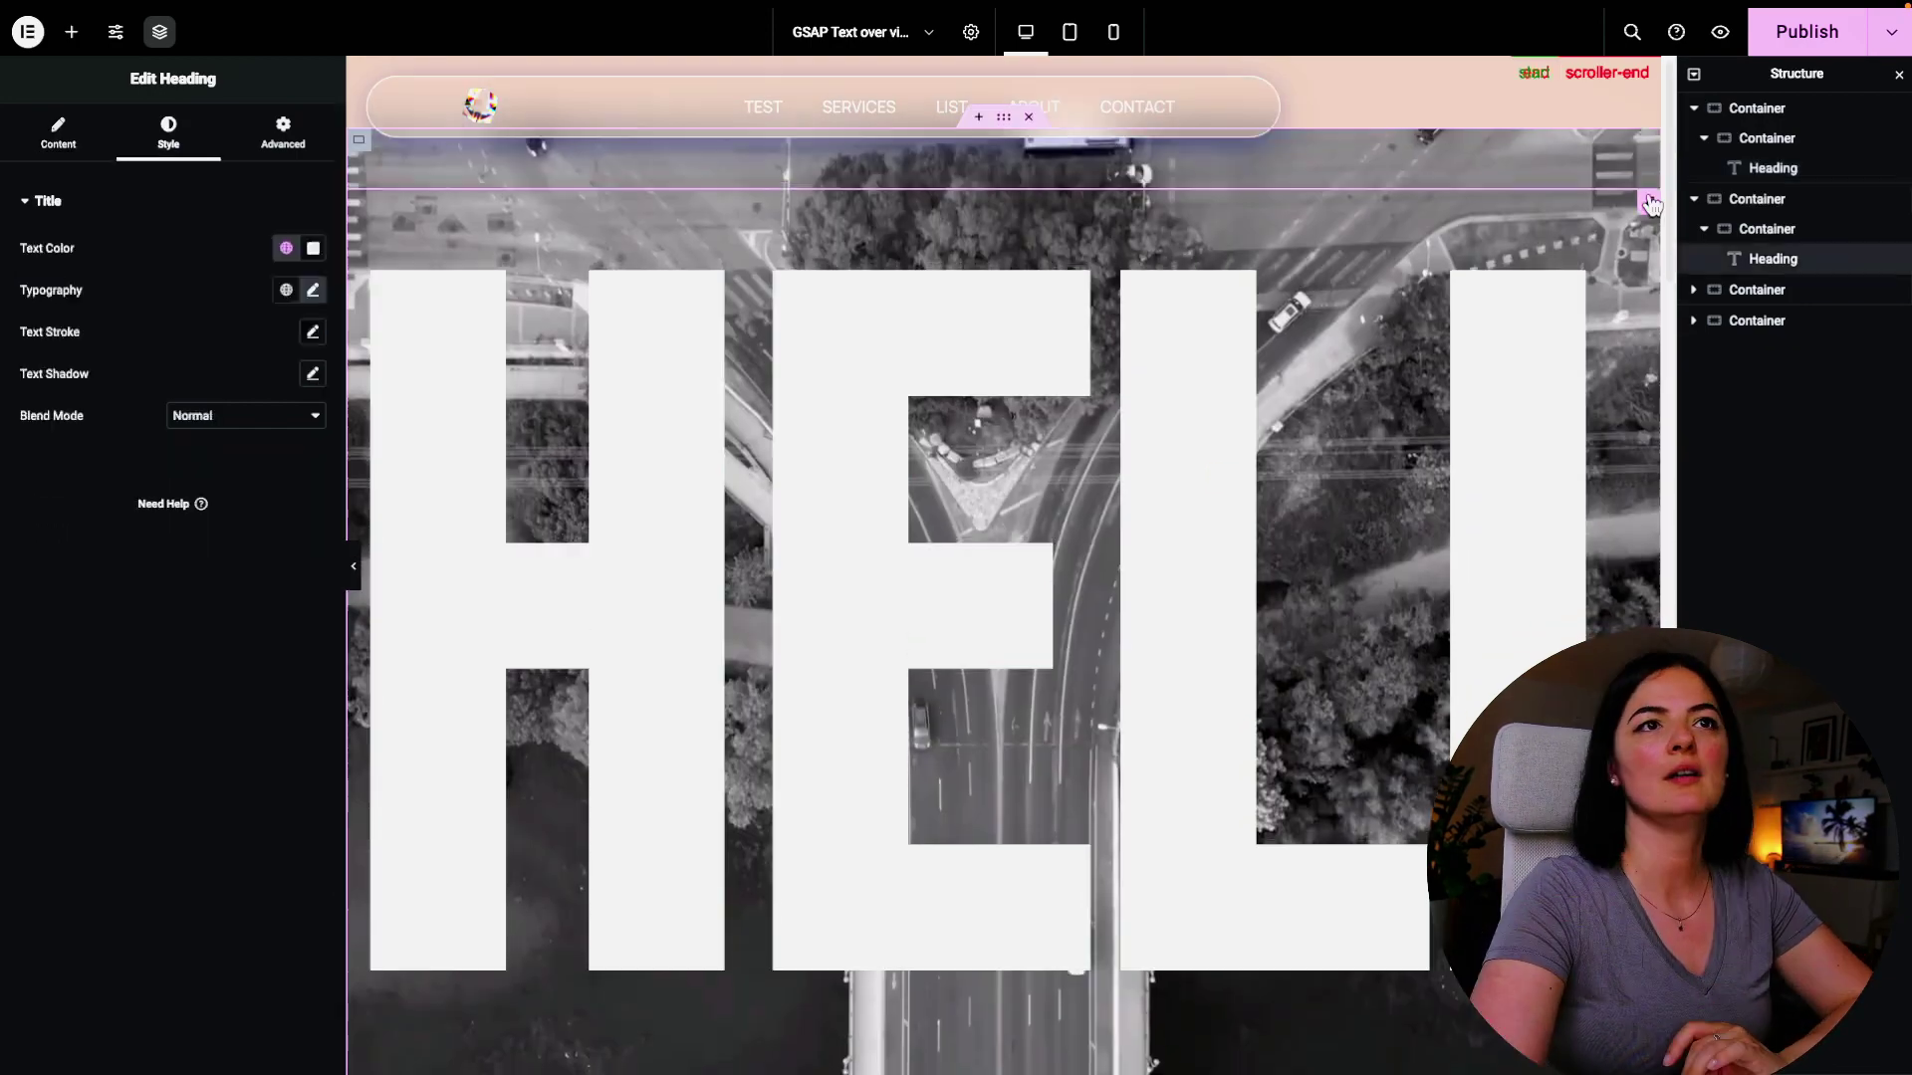
click(58, 130)
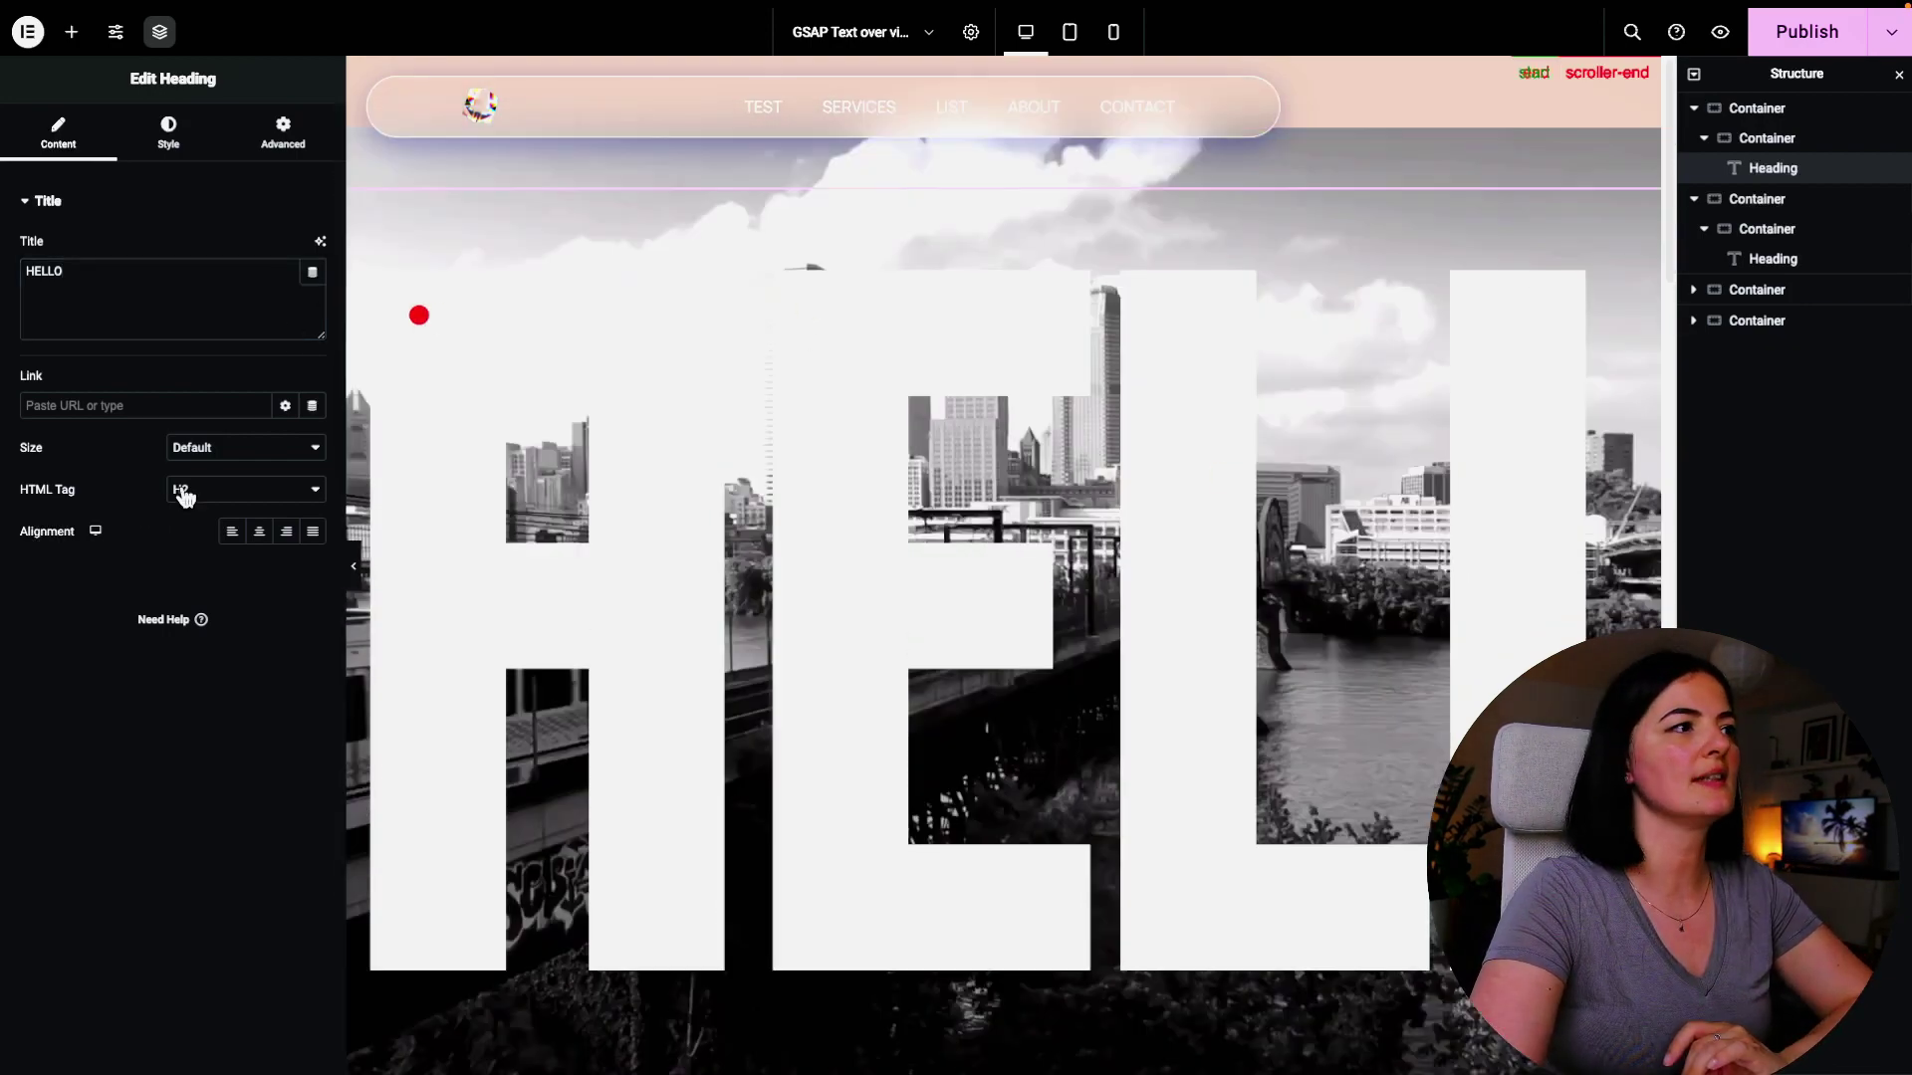
click(212, 473)
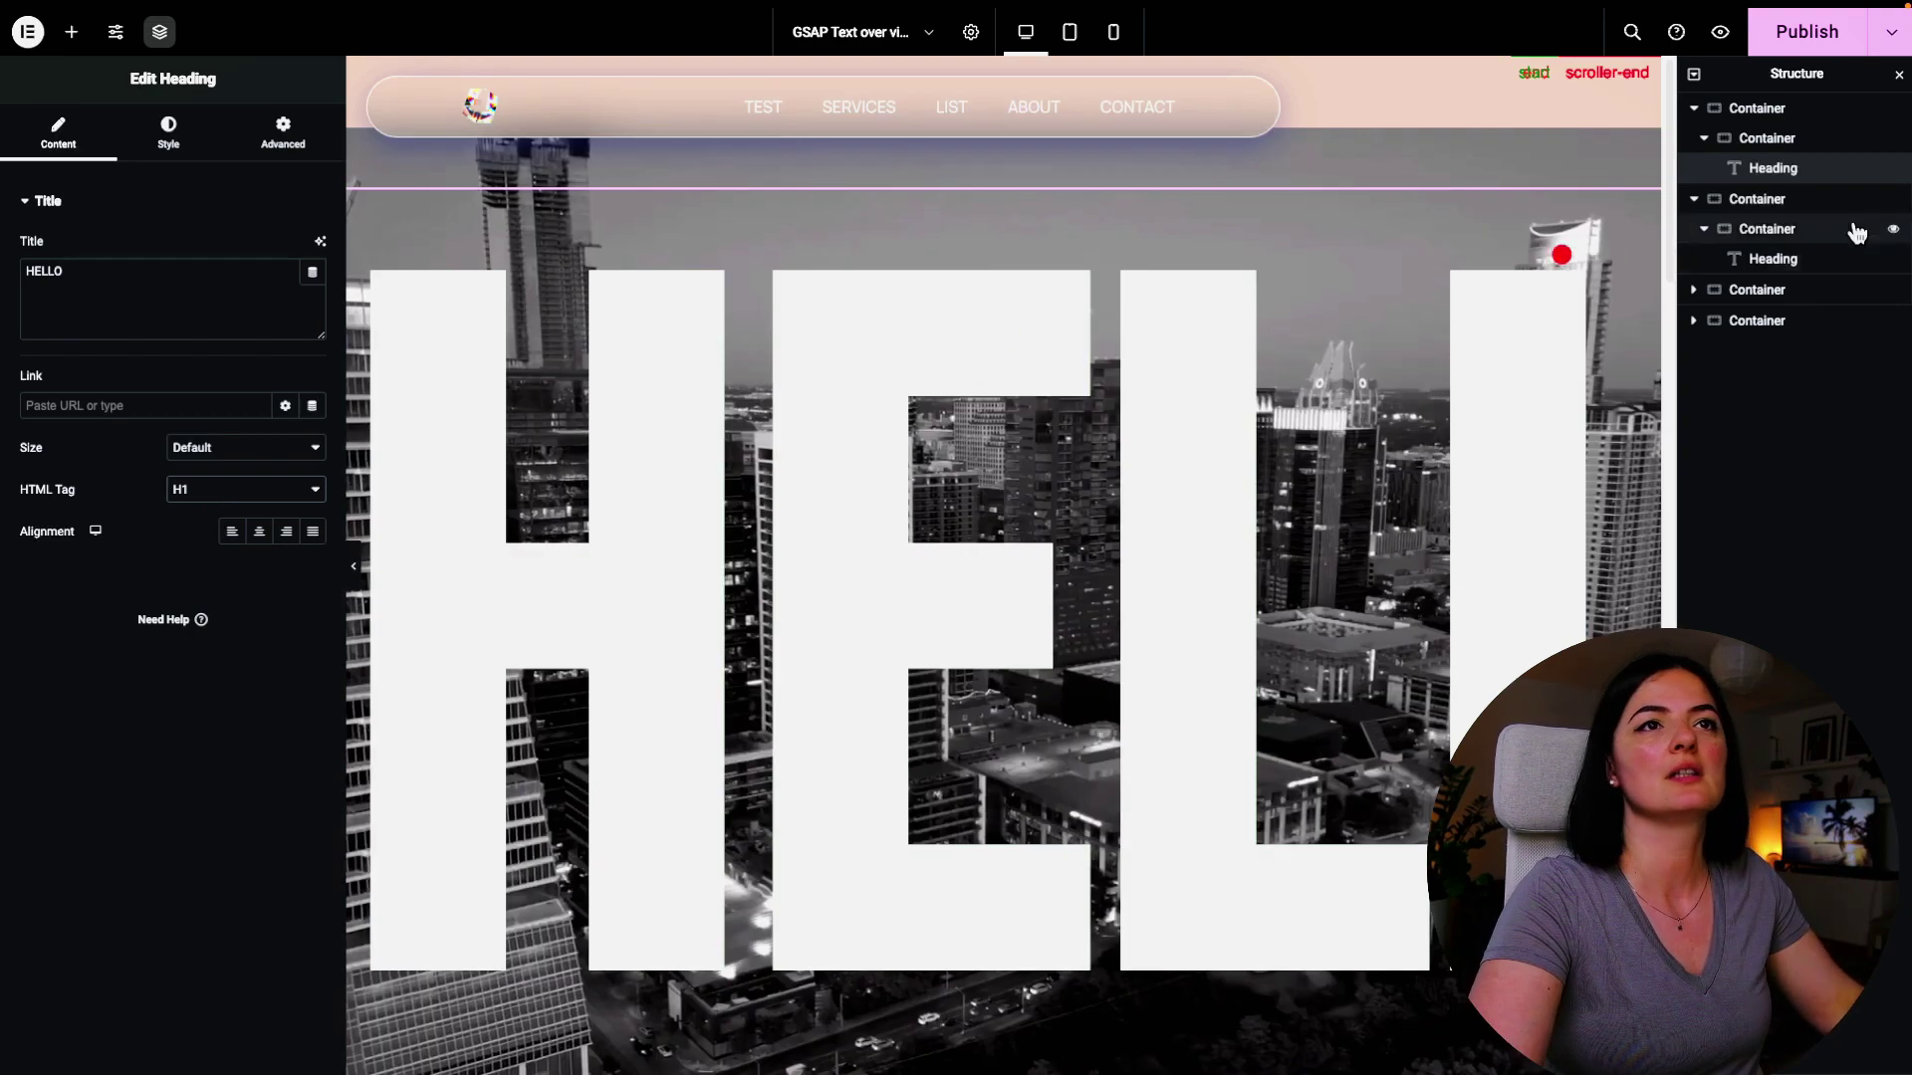
Set the inner container's background colour to black (#000000)
click(1757, 138)
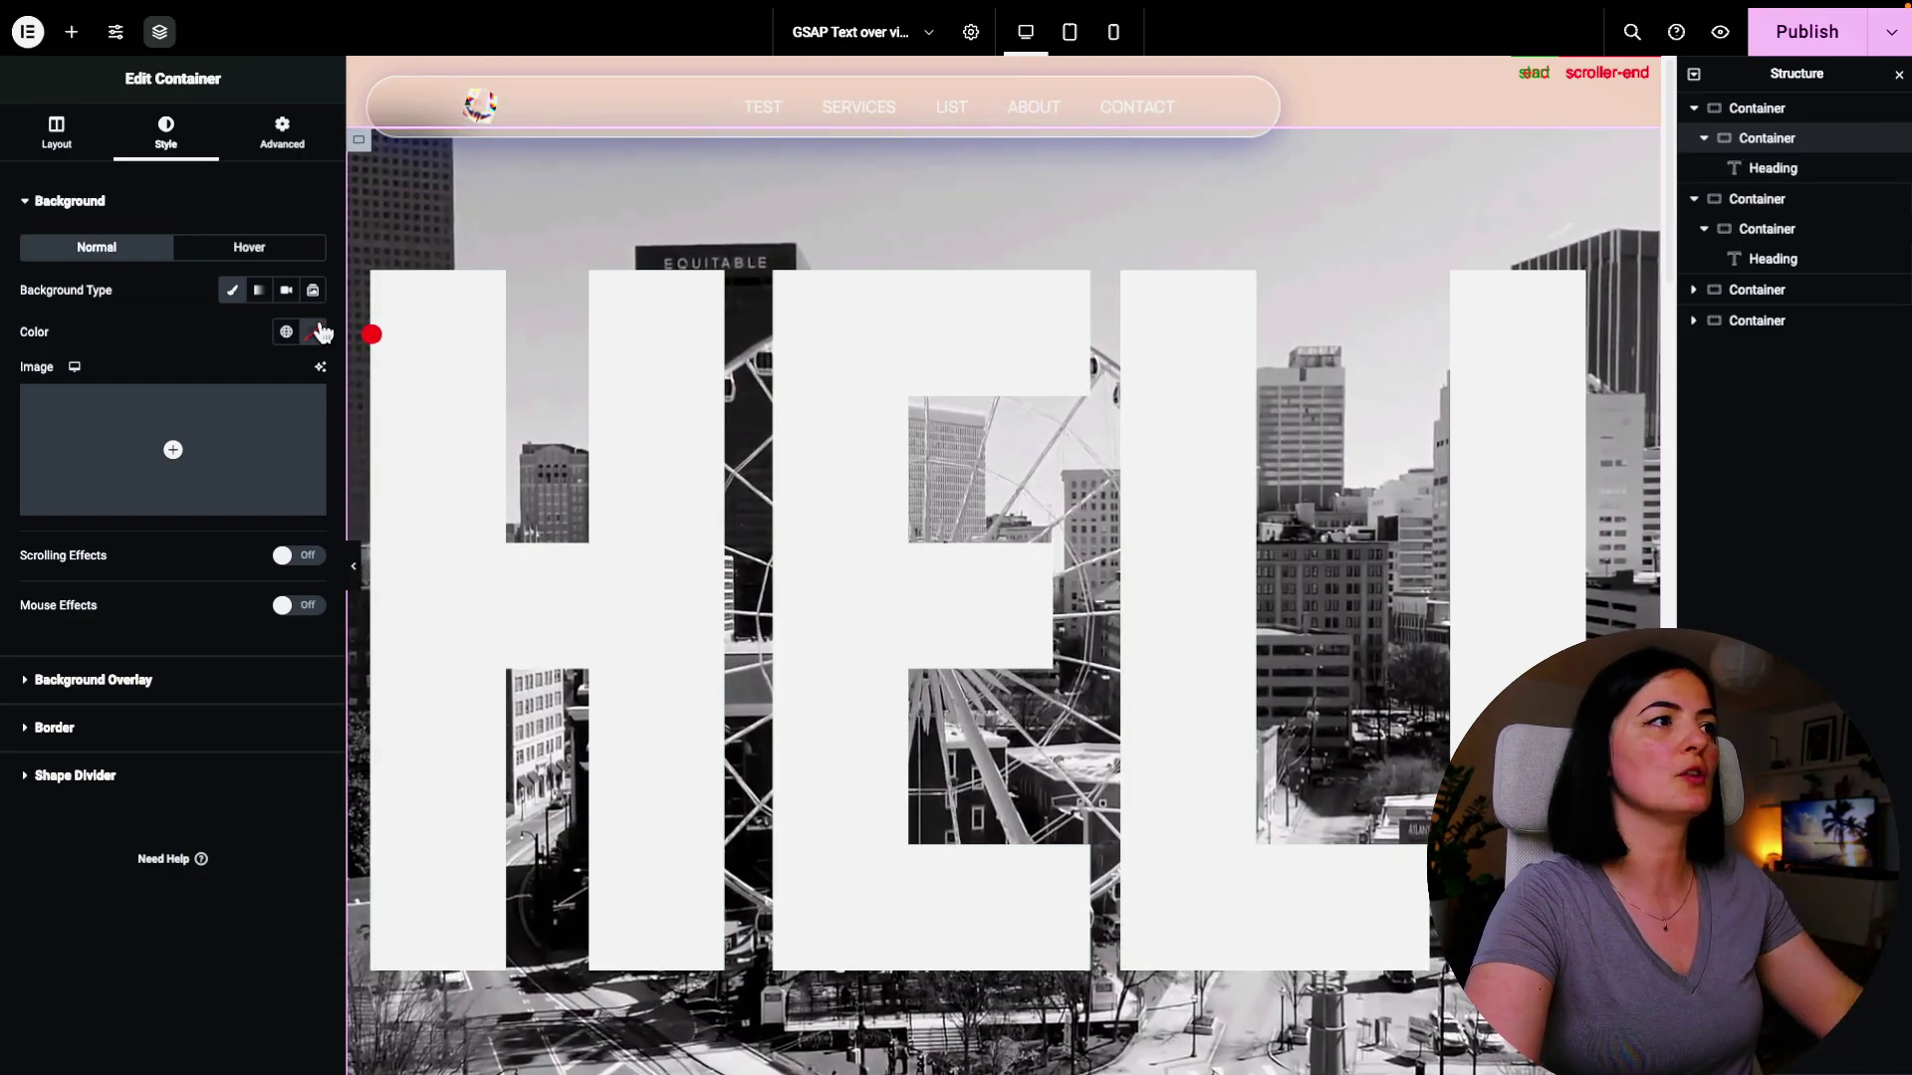
click(314, 332)
click(205, 561)
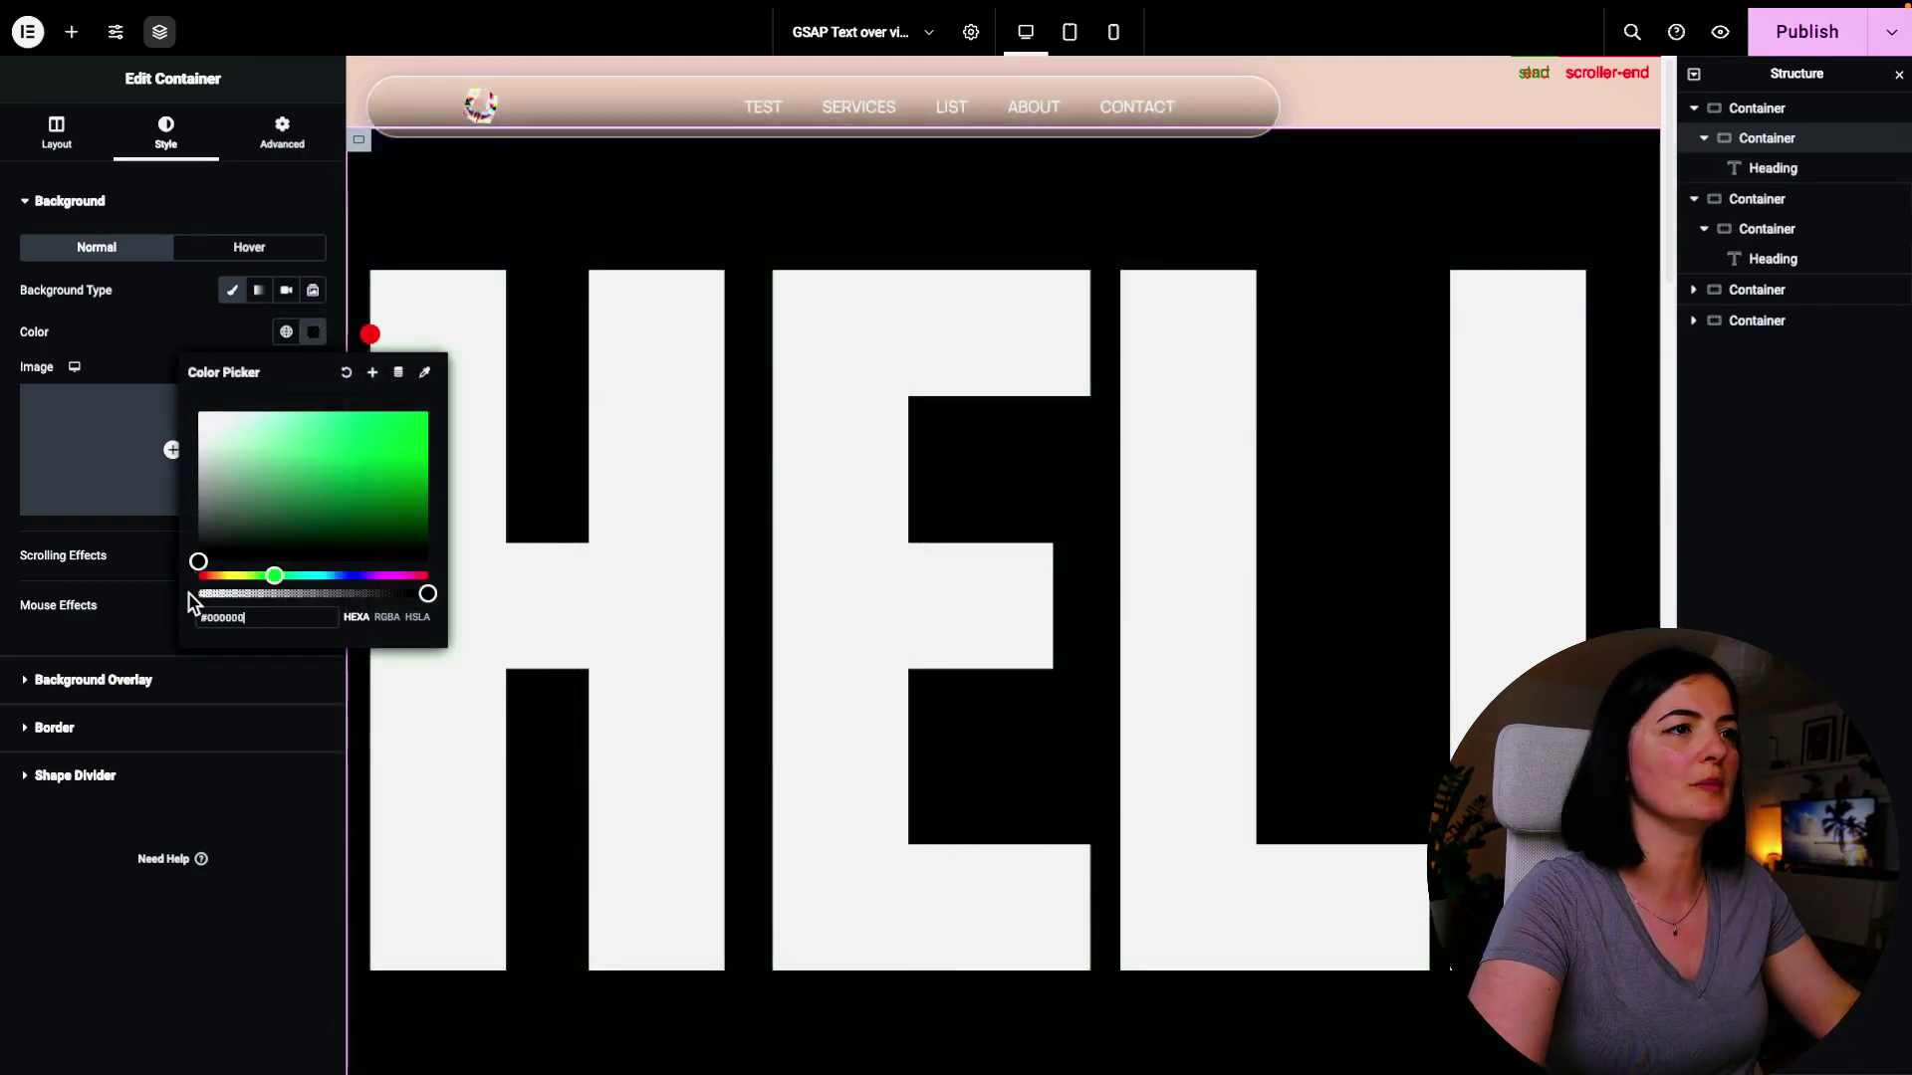
click(1780, 148)
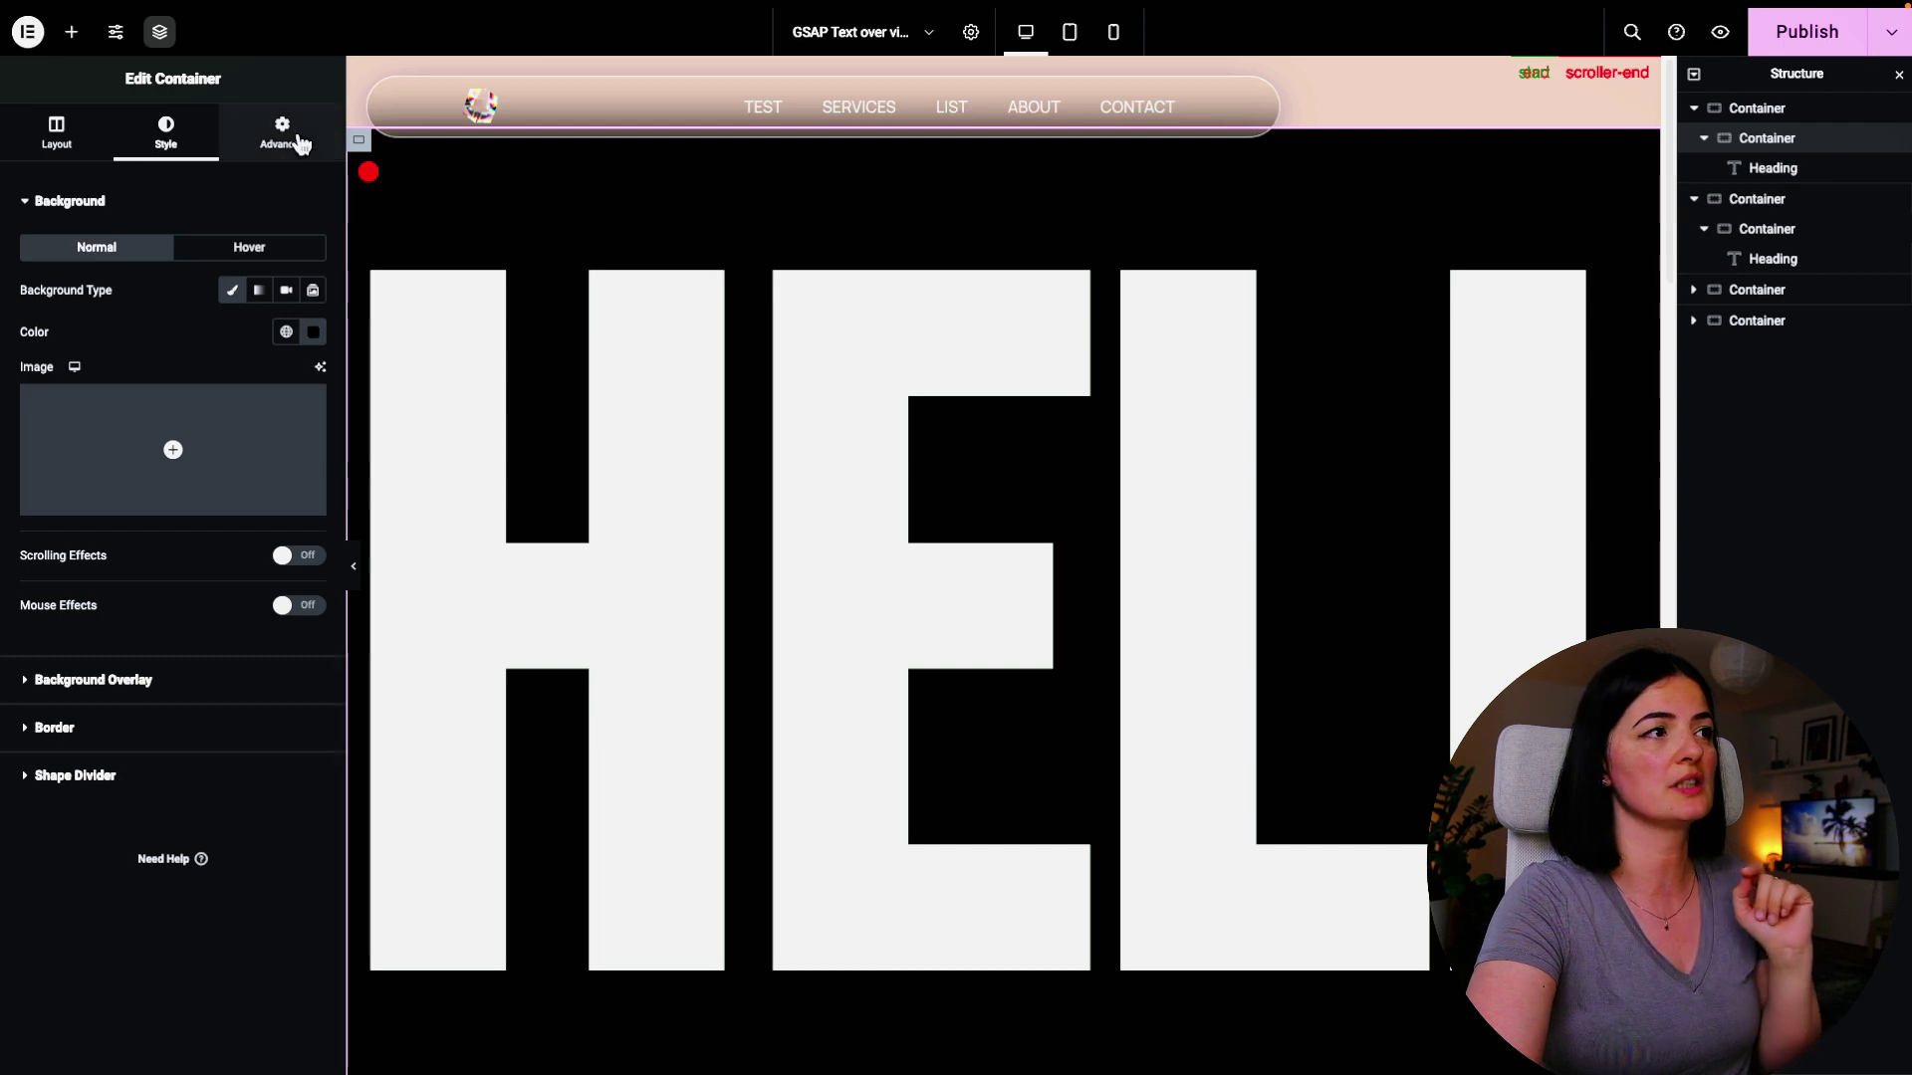
Enter video-copy in the inner container's CSS Classes field
click(1772, 167)
click(1766, 137)
click(281, 133)
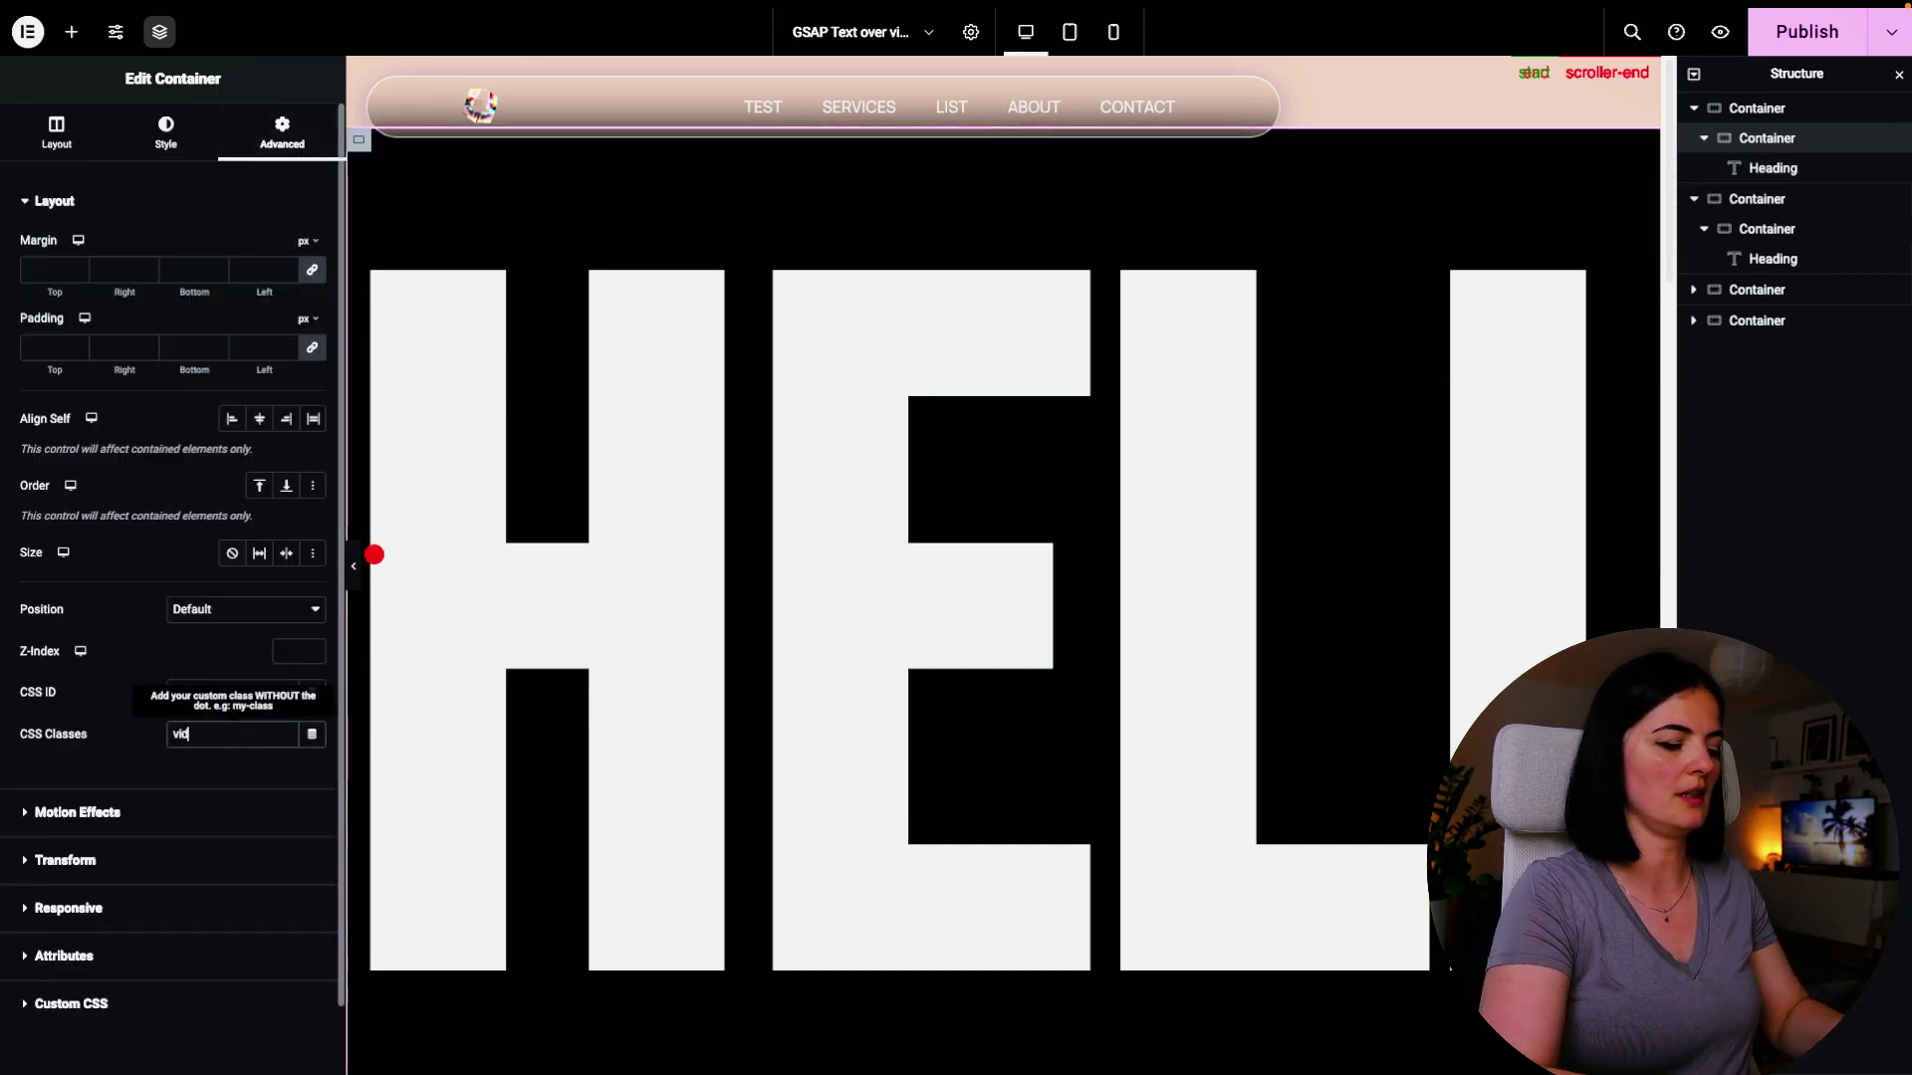
text(video-copy)
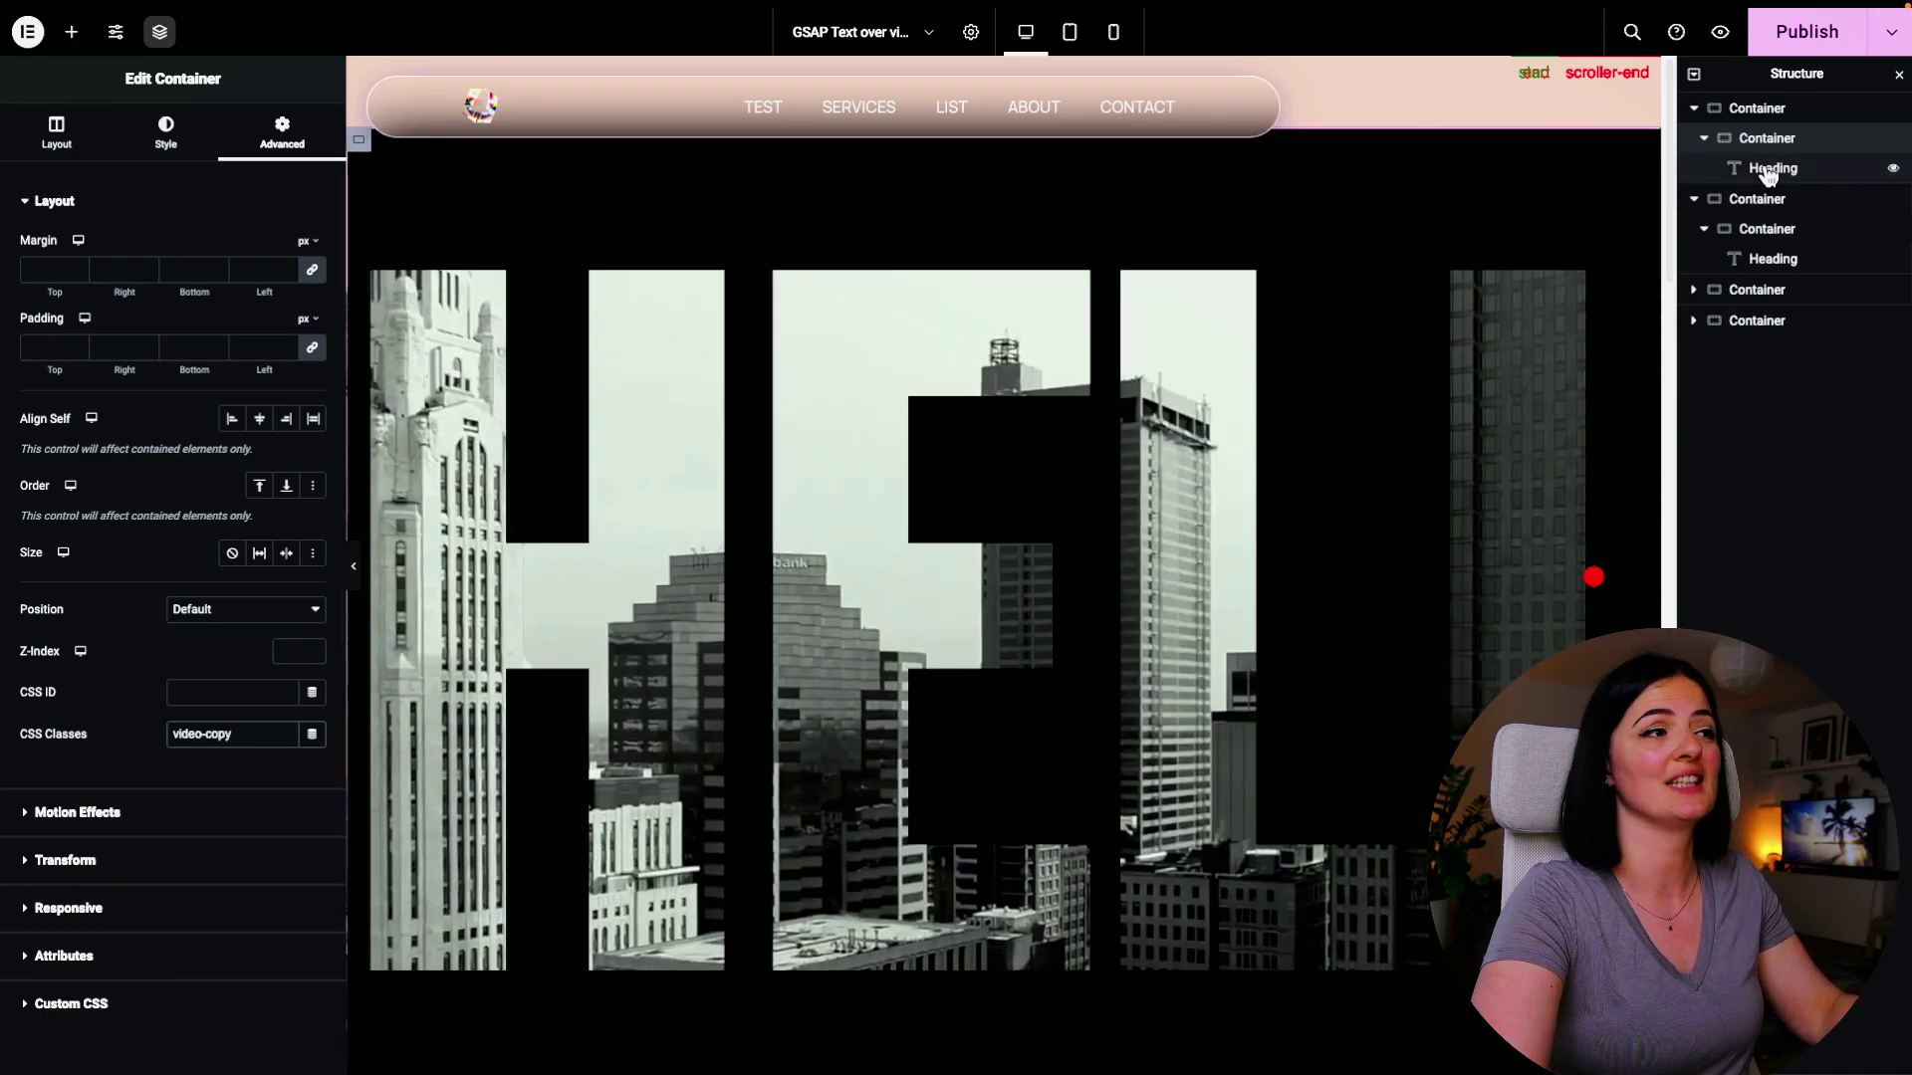
Paste the .video-copy multiply-blend and .image-container video rules into the outer container's Custom CSS
click(1756, 107)
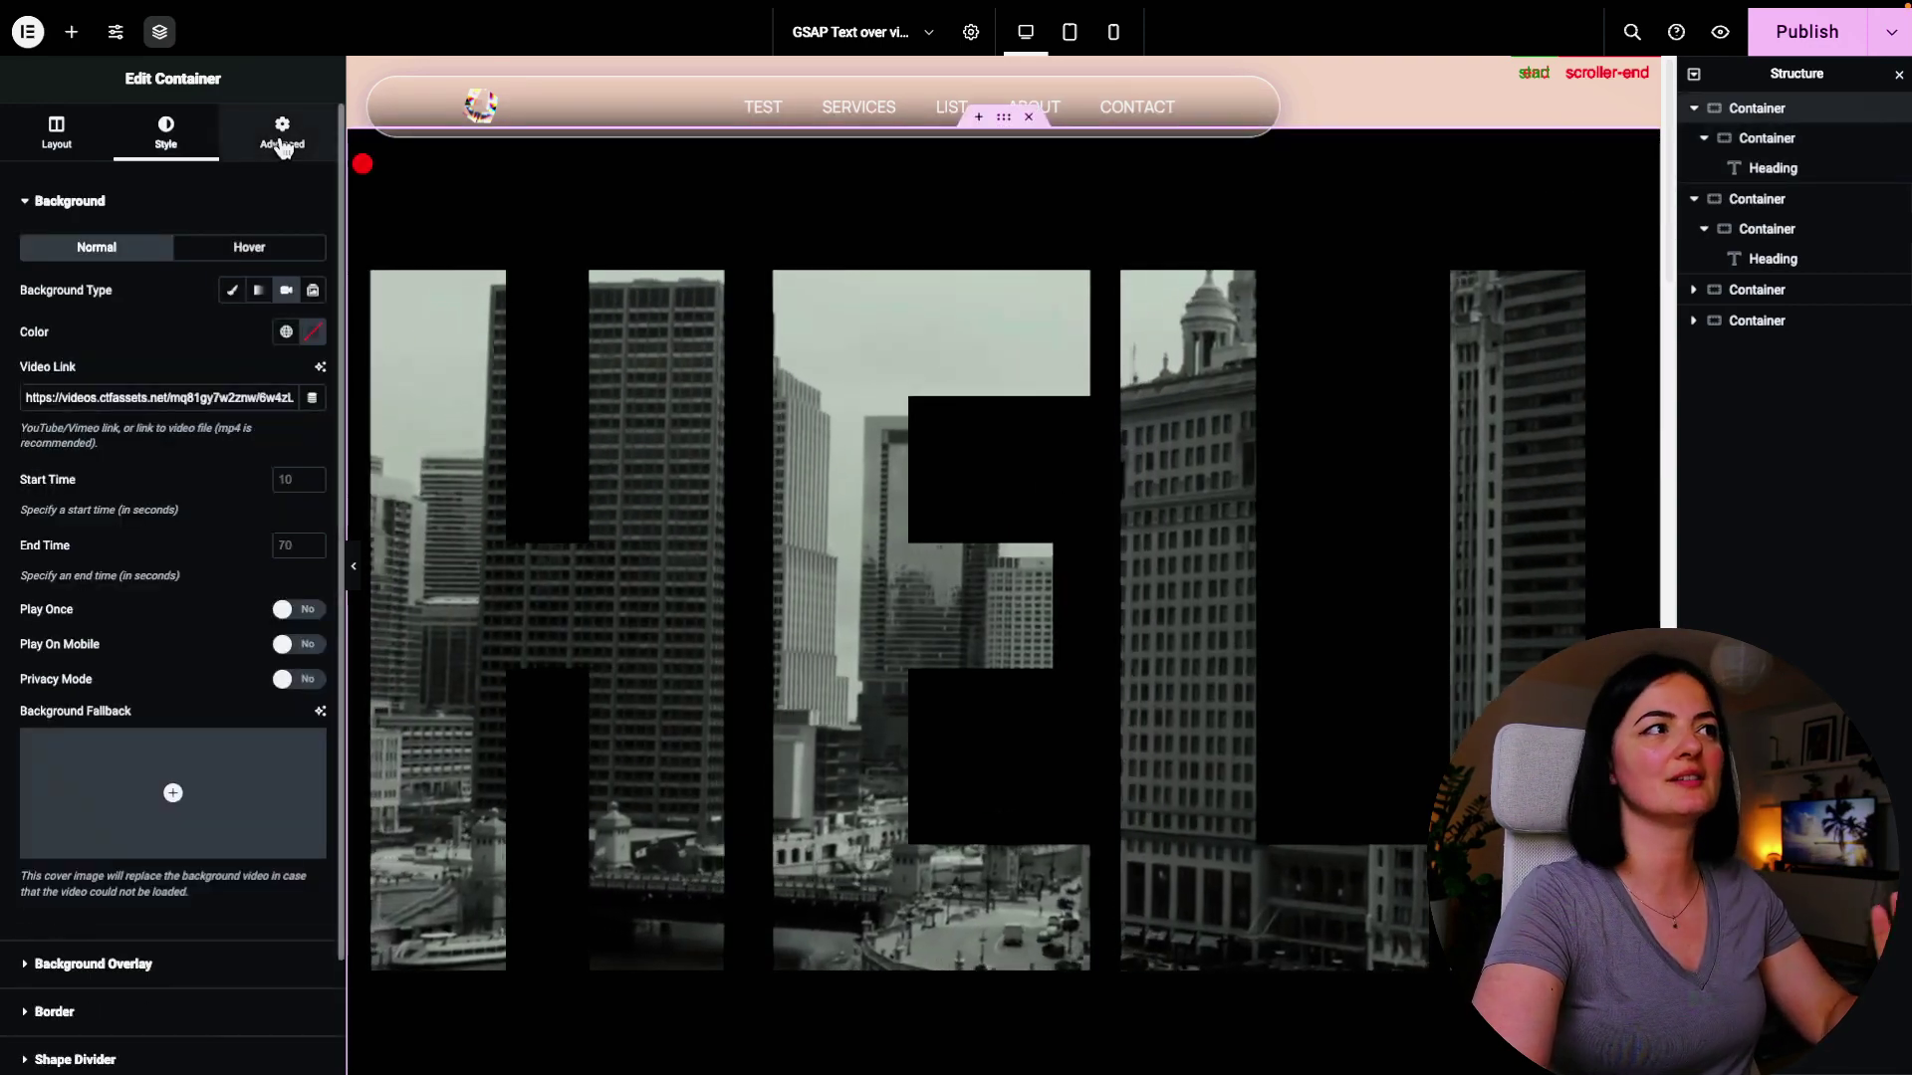
click(284, 148)
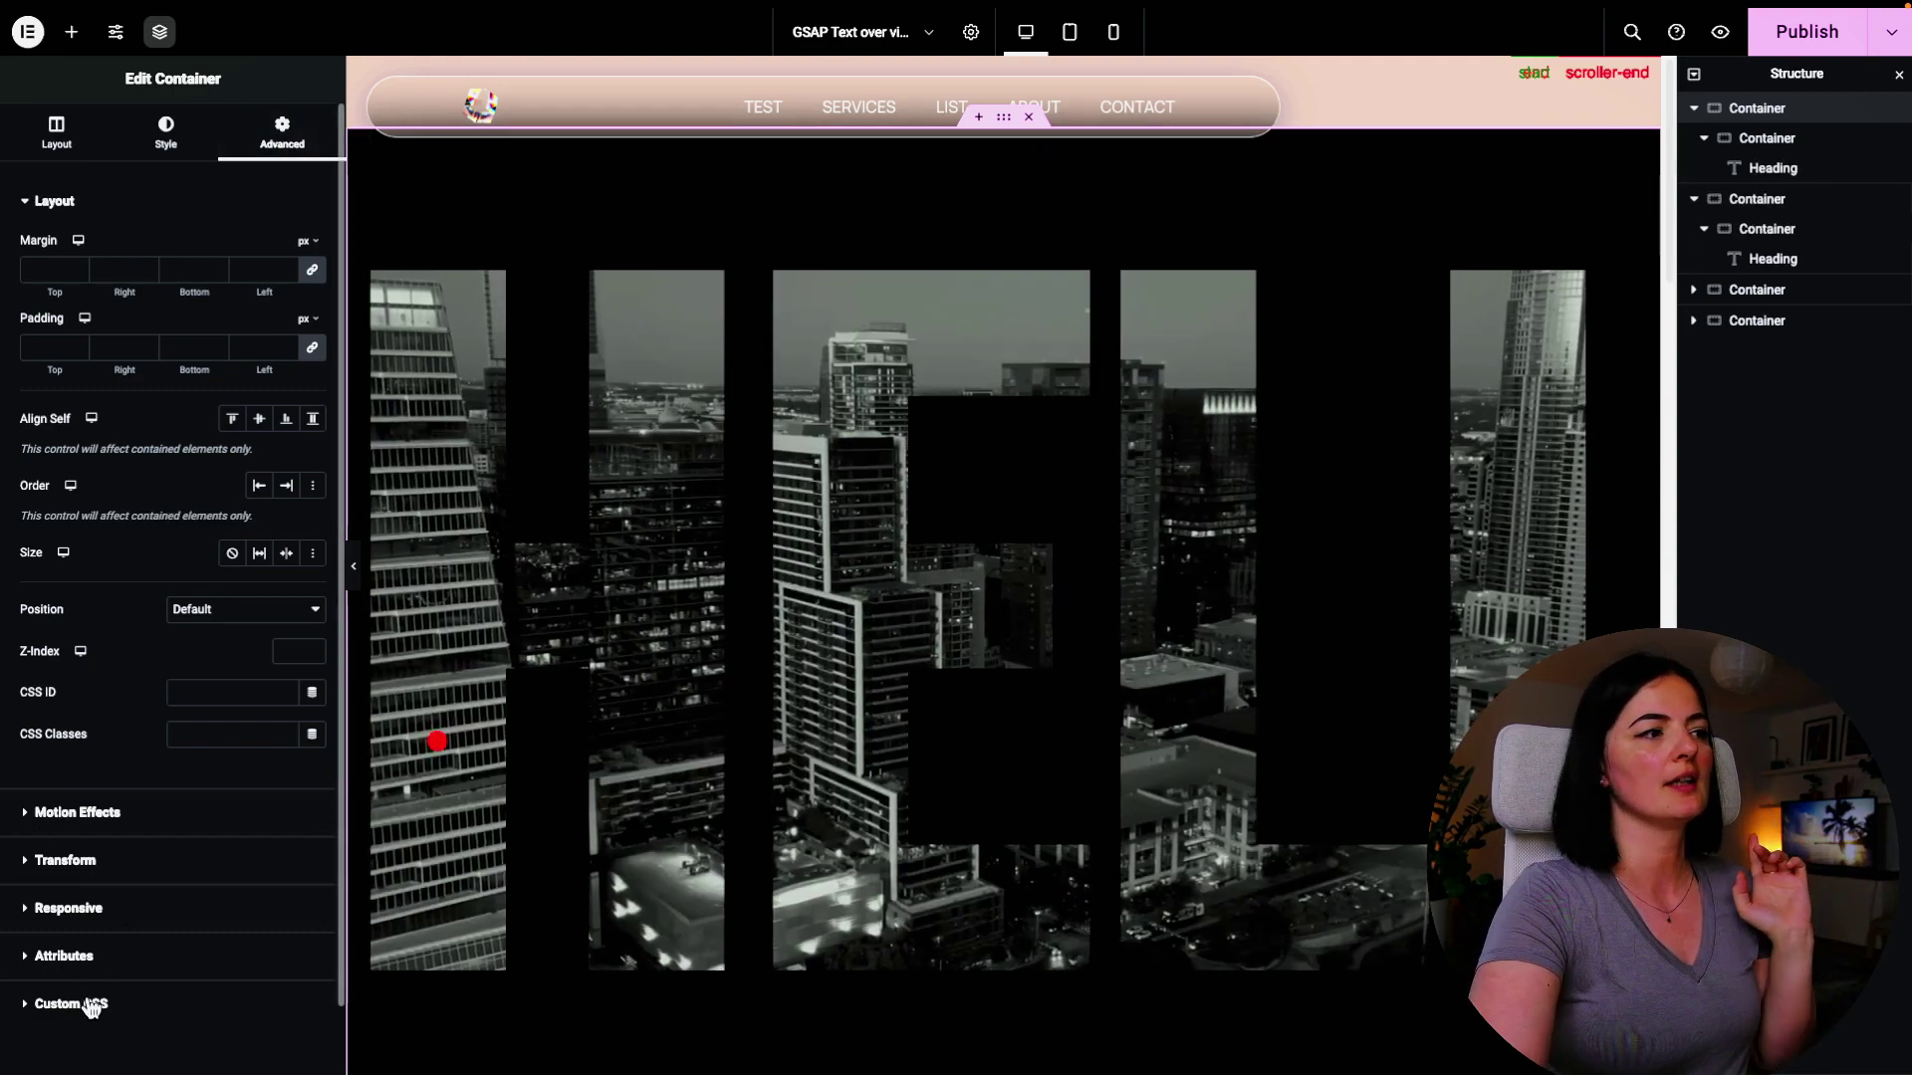
click(90, 1004)
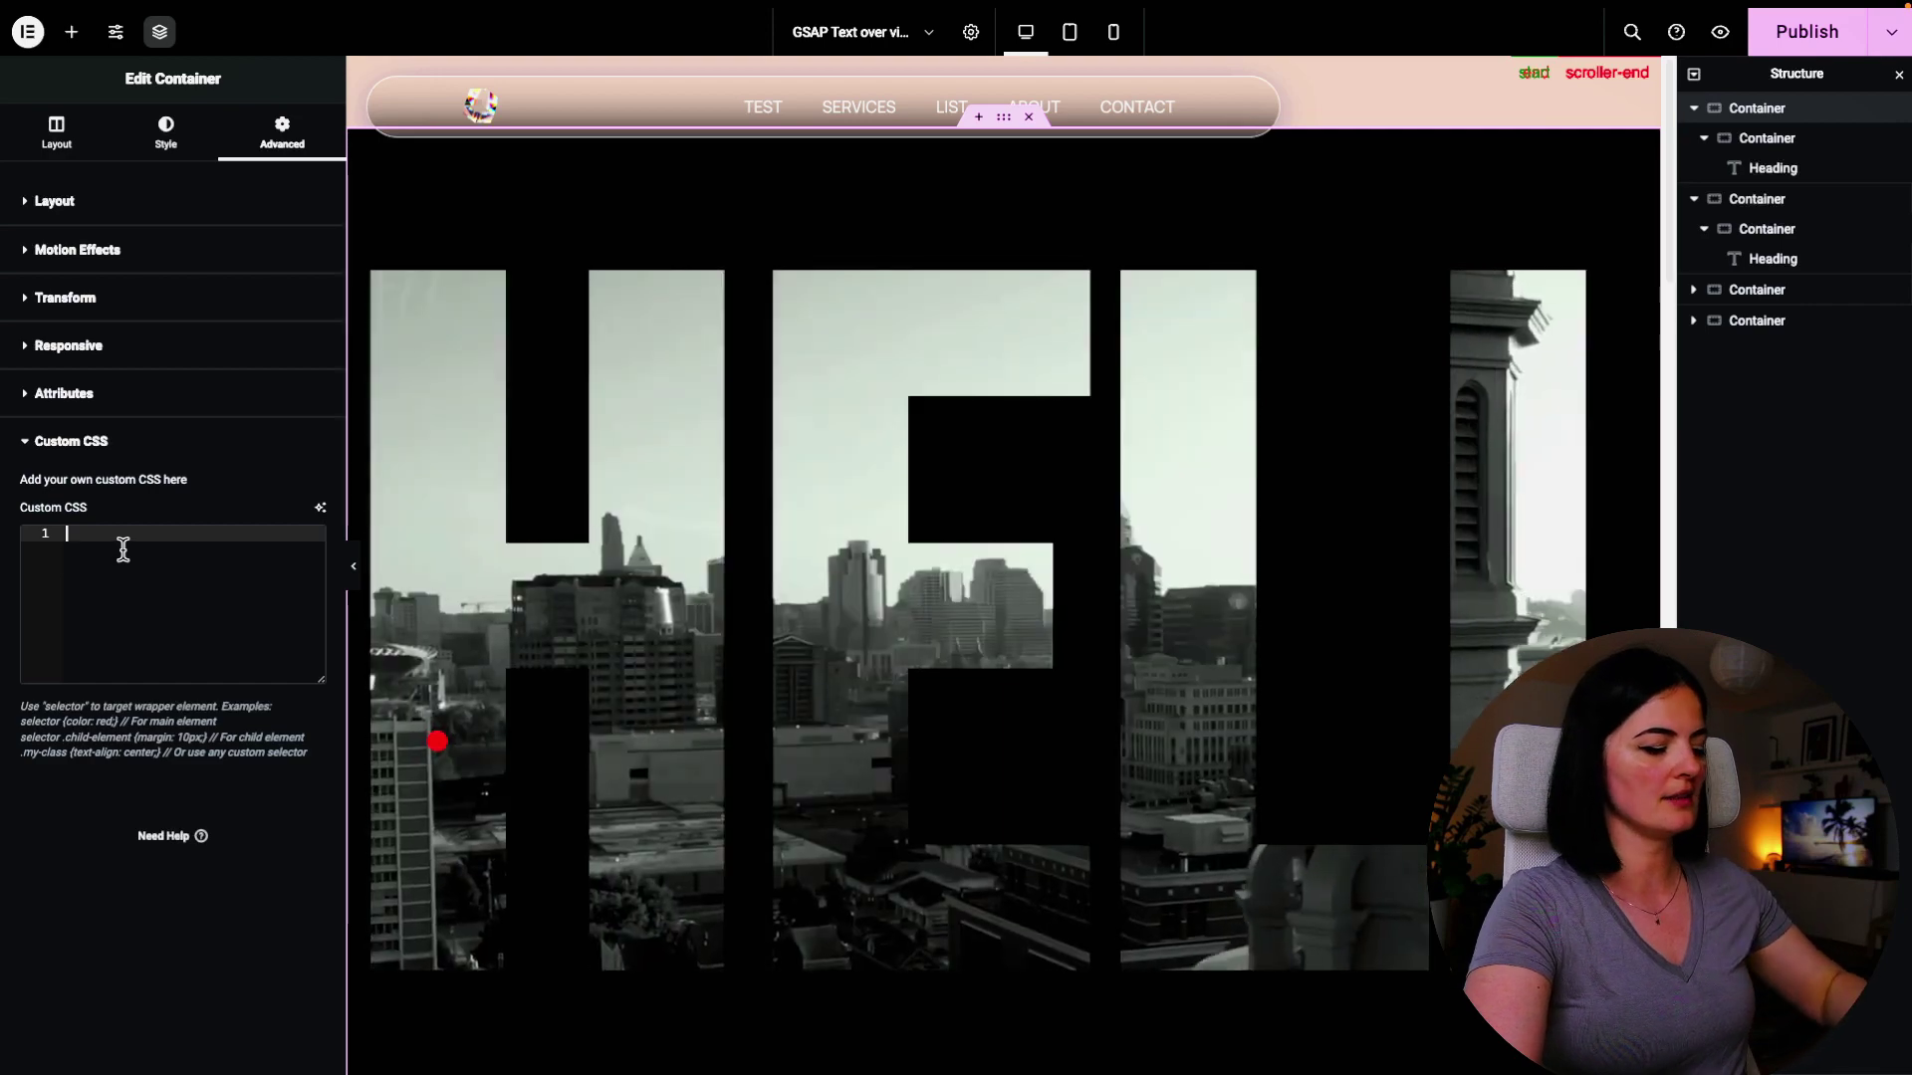
text(.video-copy{     background-color: rgb(0, 0, 0);     user-select: none;     mix-blend-mode: multiply;  }  .image-container {     position: relative;   overflow: hidden;  }  .image-container video {     position: absolute;     bottom: 0;   left: 0;   height: 140%;   width: 100%;   object-fit: cover;   object-position: center; })
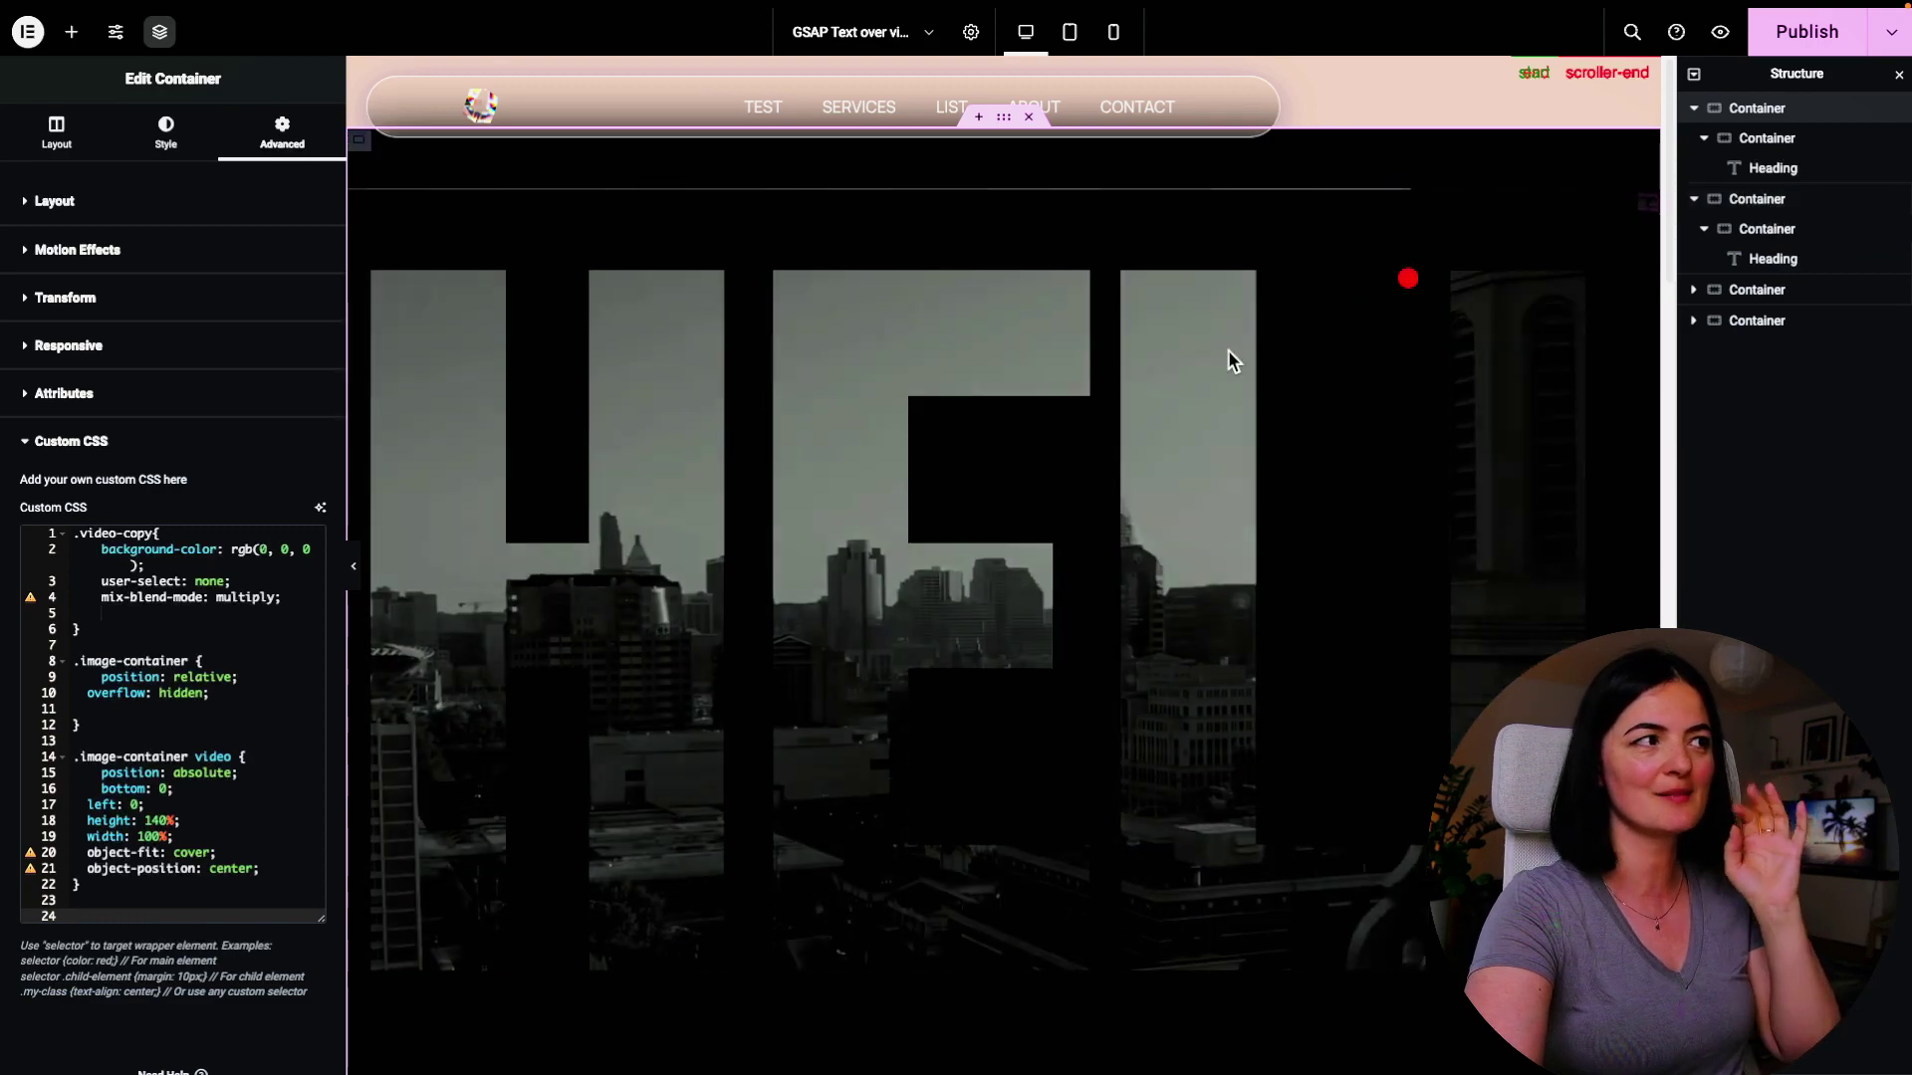
Type the class name image-container into the outer container's CSS Classes field
click(1644, 291)
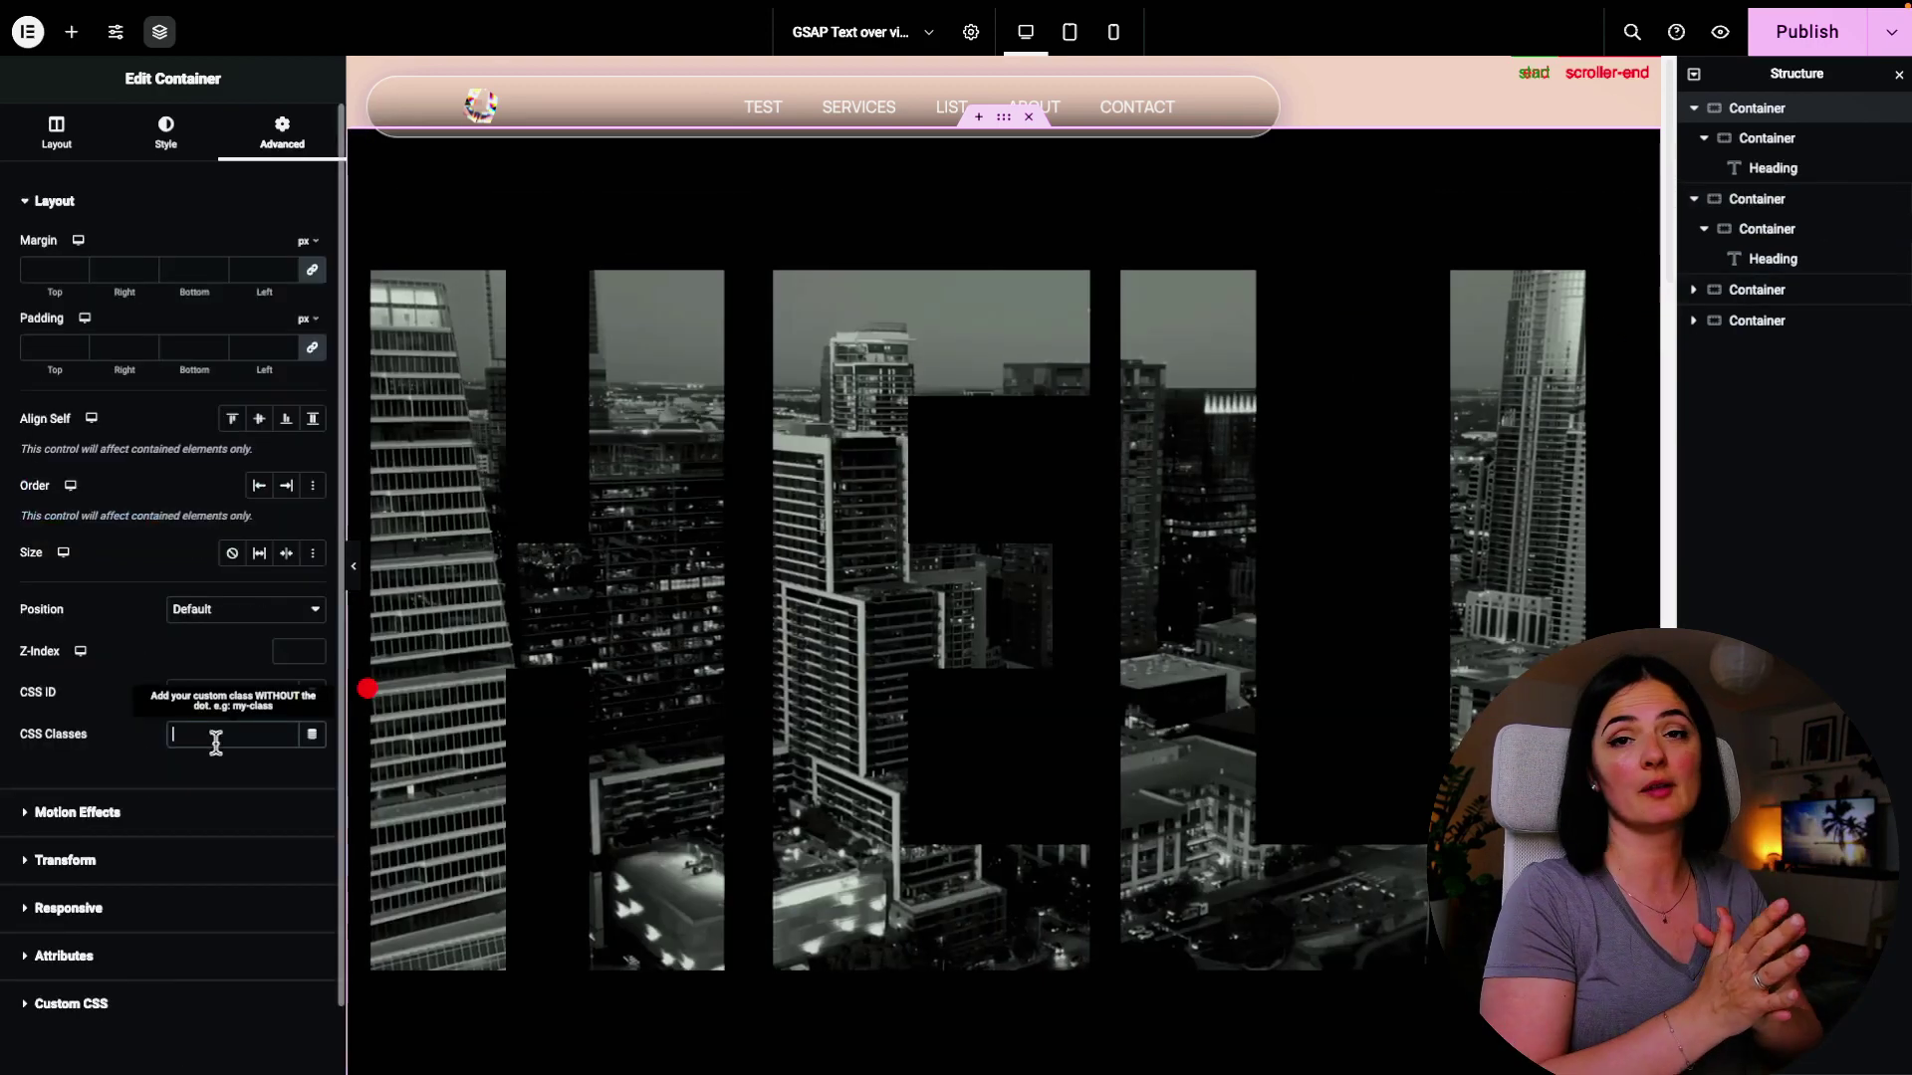
click(215, 742)
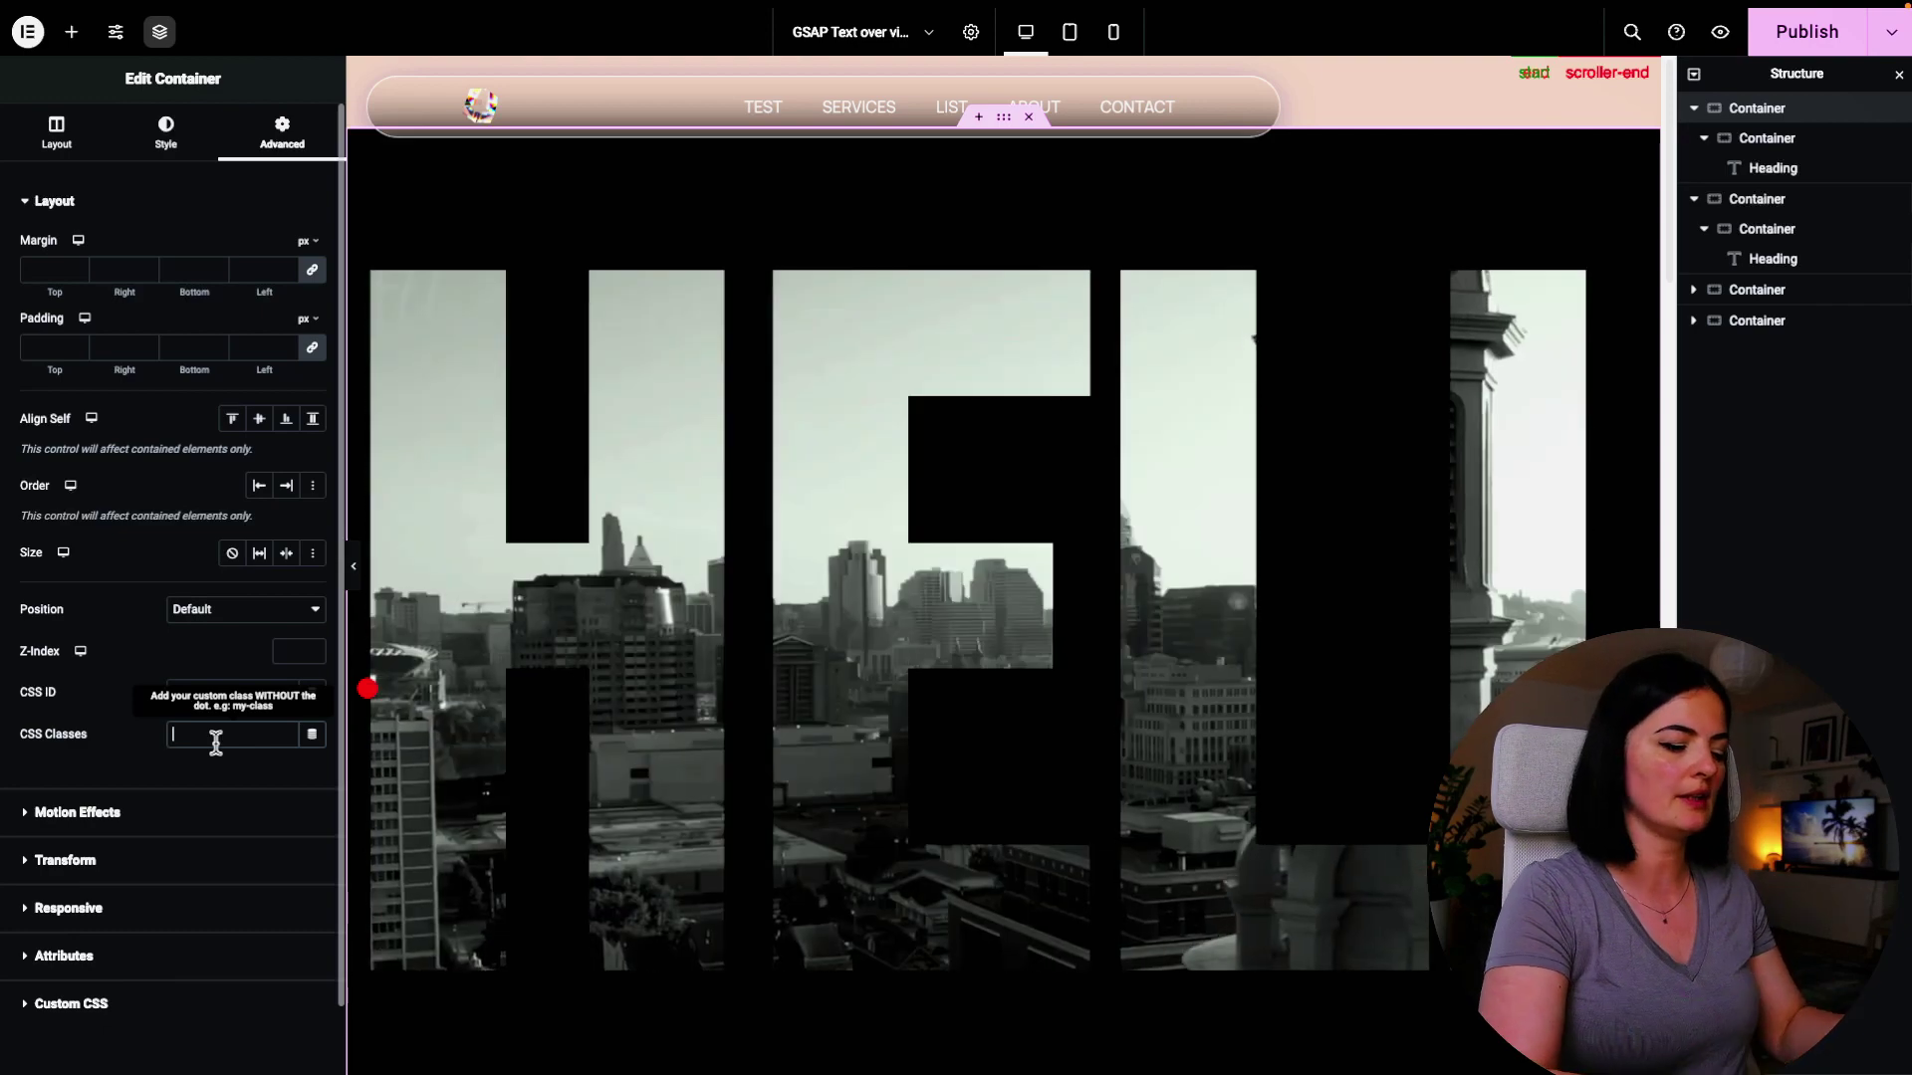
text(image-)
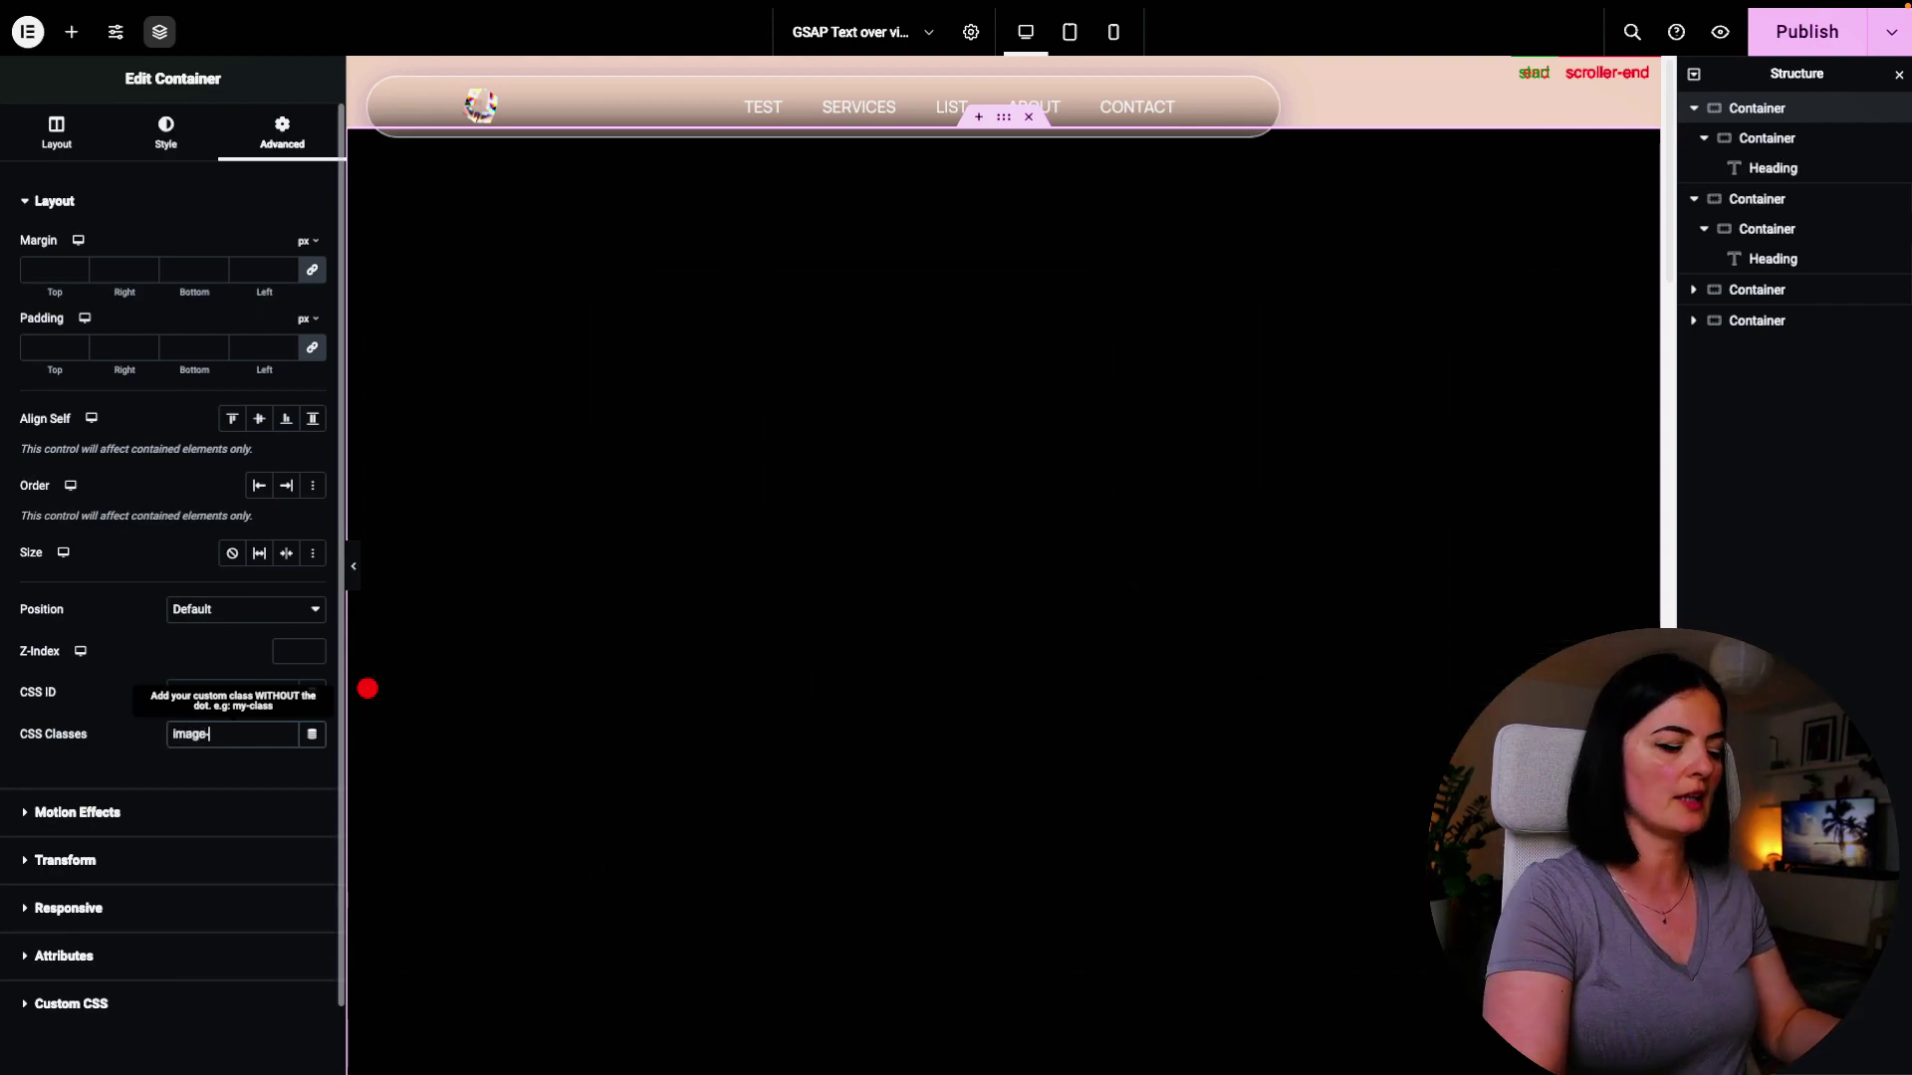
text(conta)
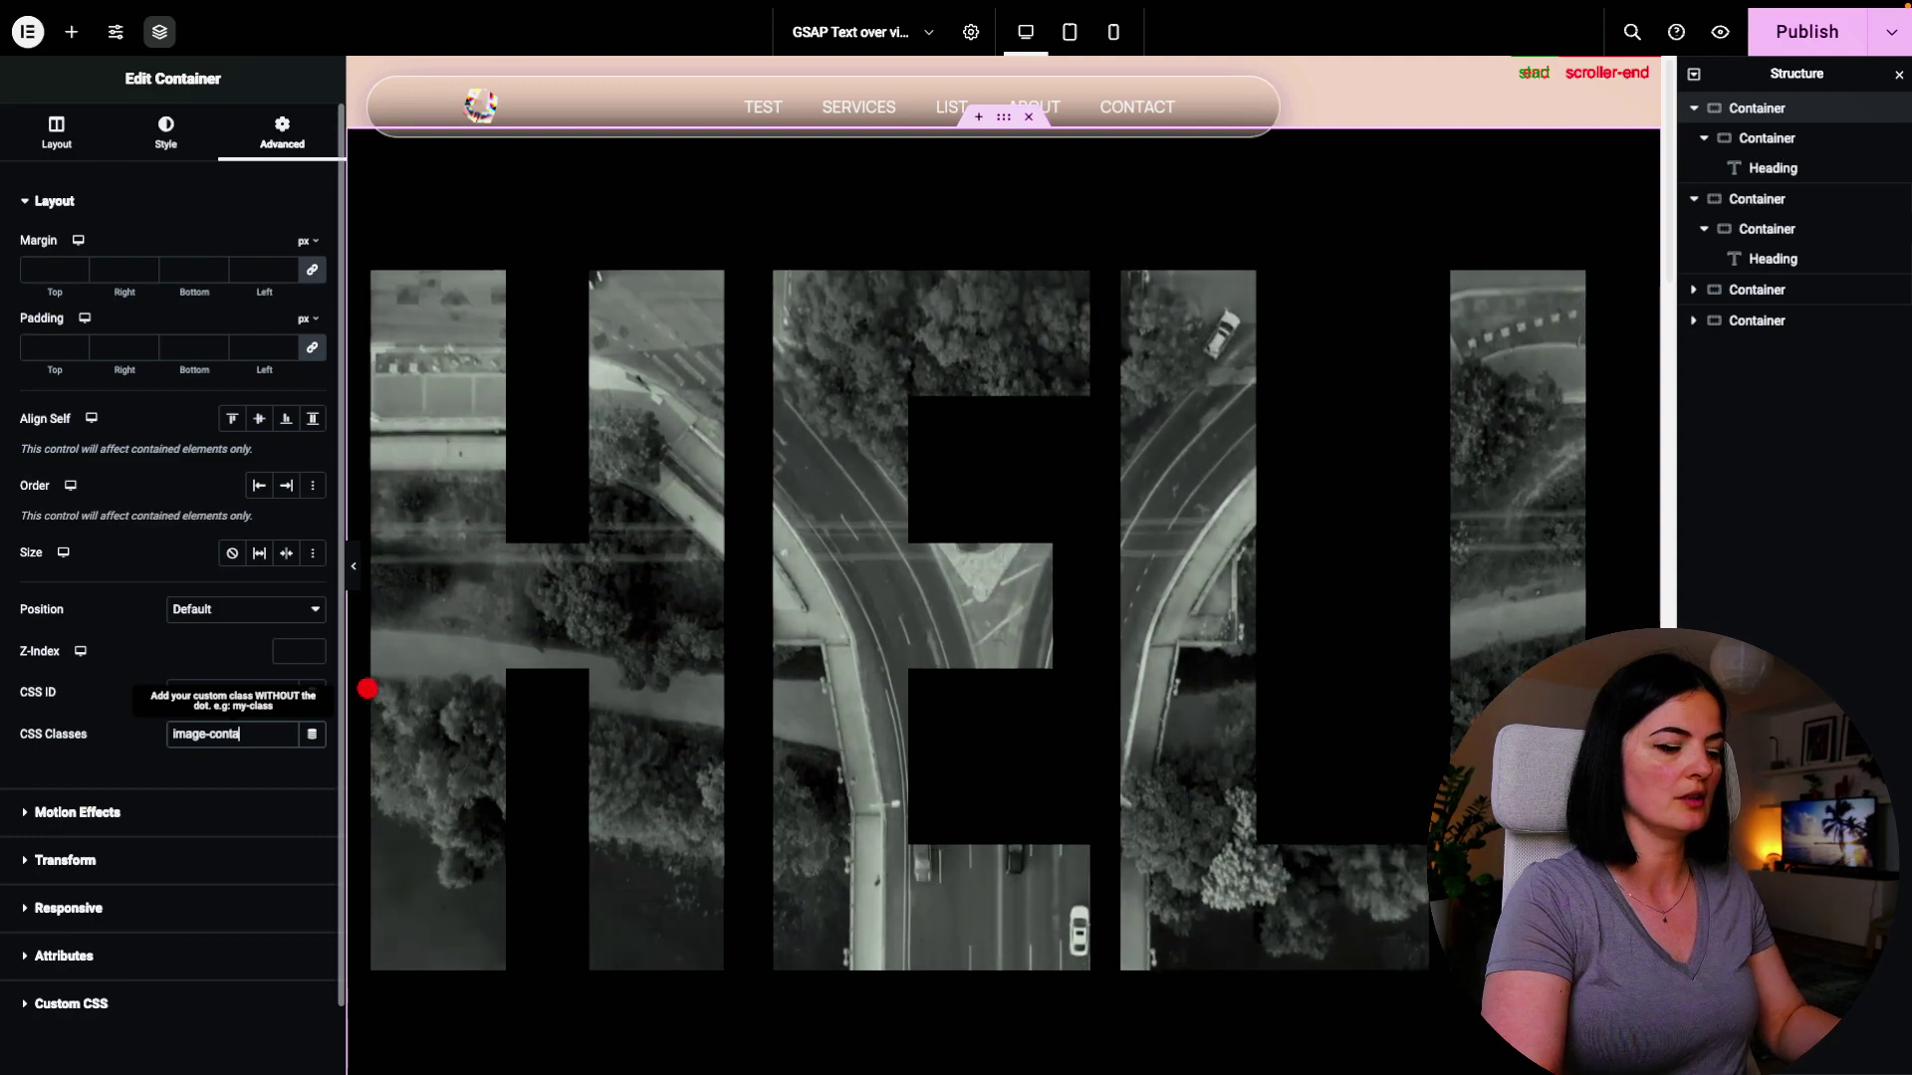
text(inecontainer)
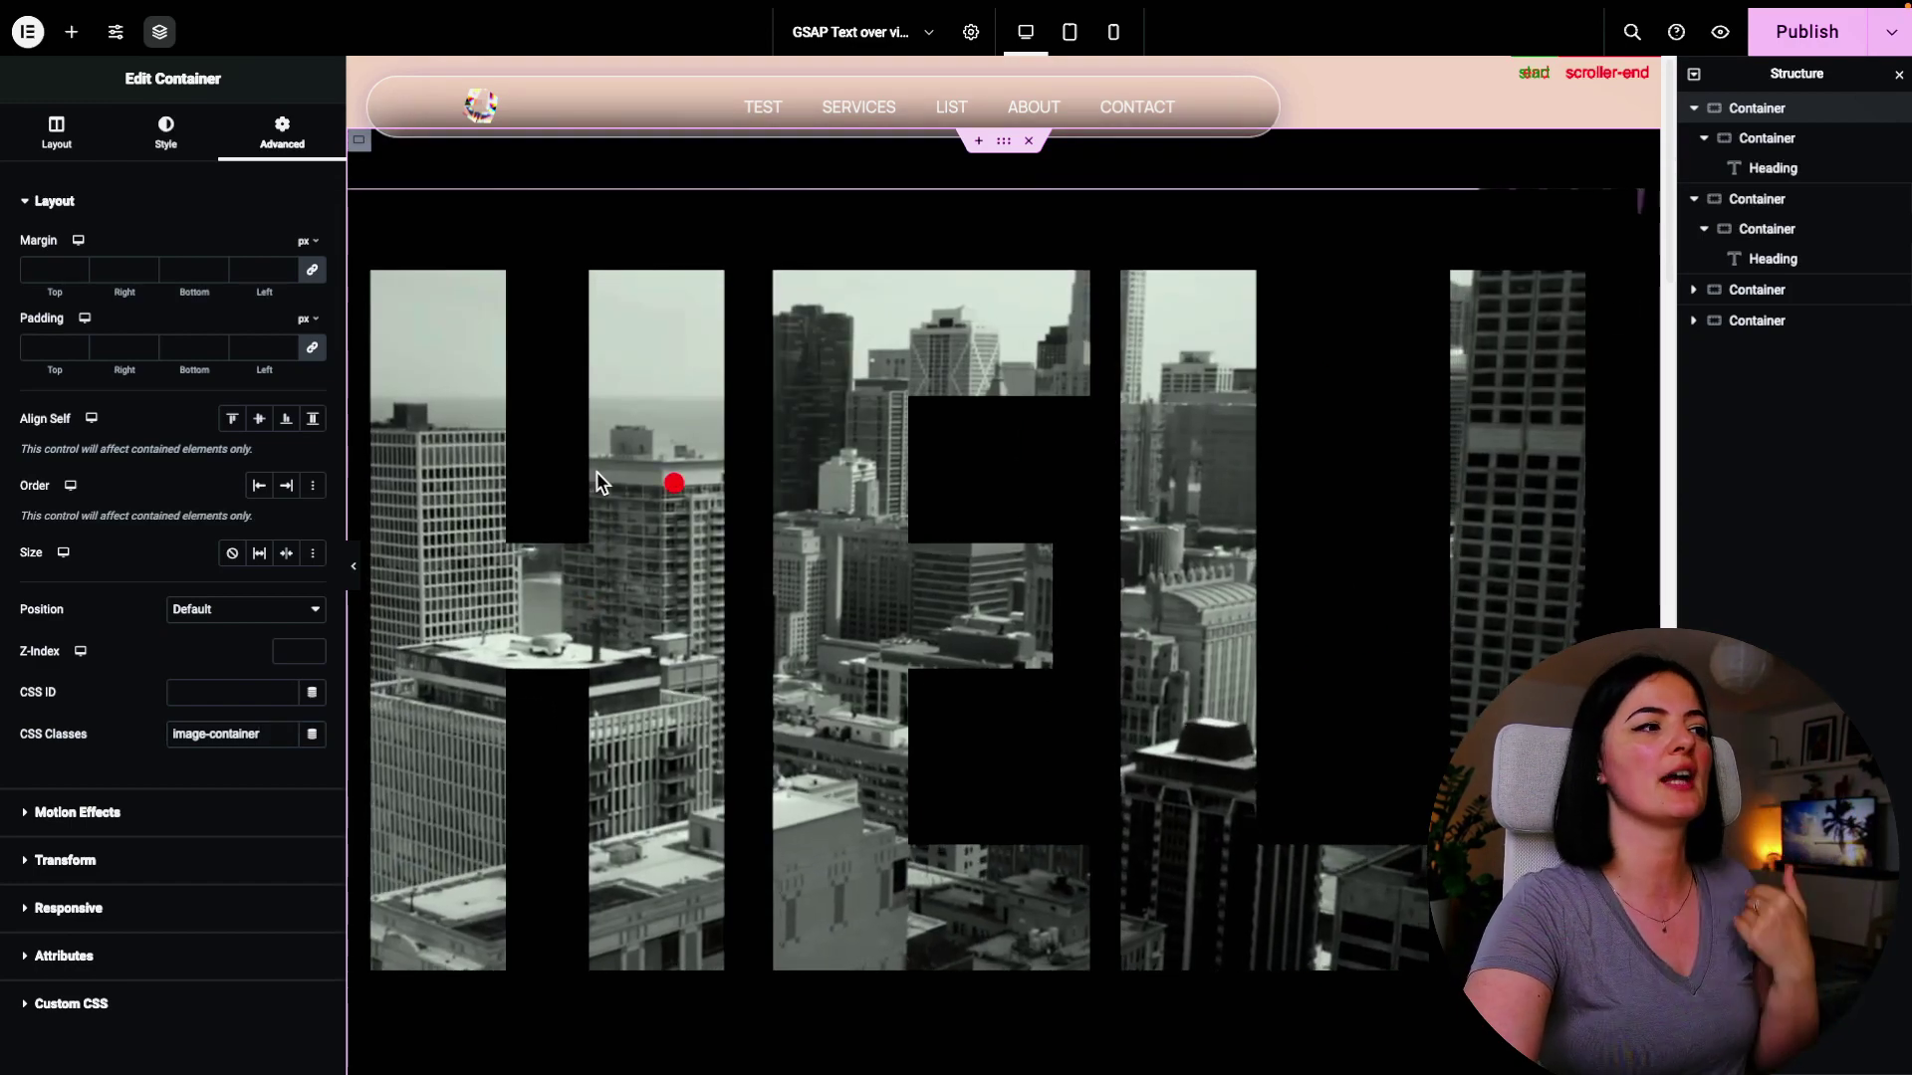
Set a Classic background overlay on the container using the grainy noise texture image
click(171, 139)
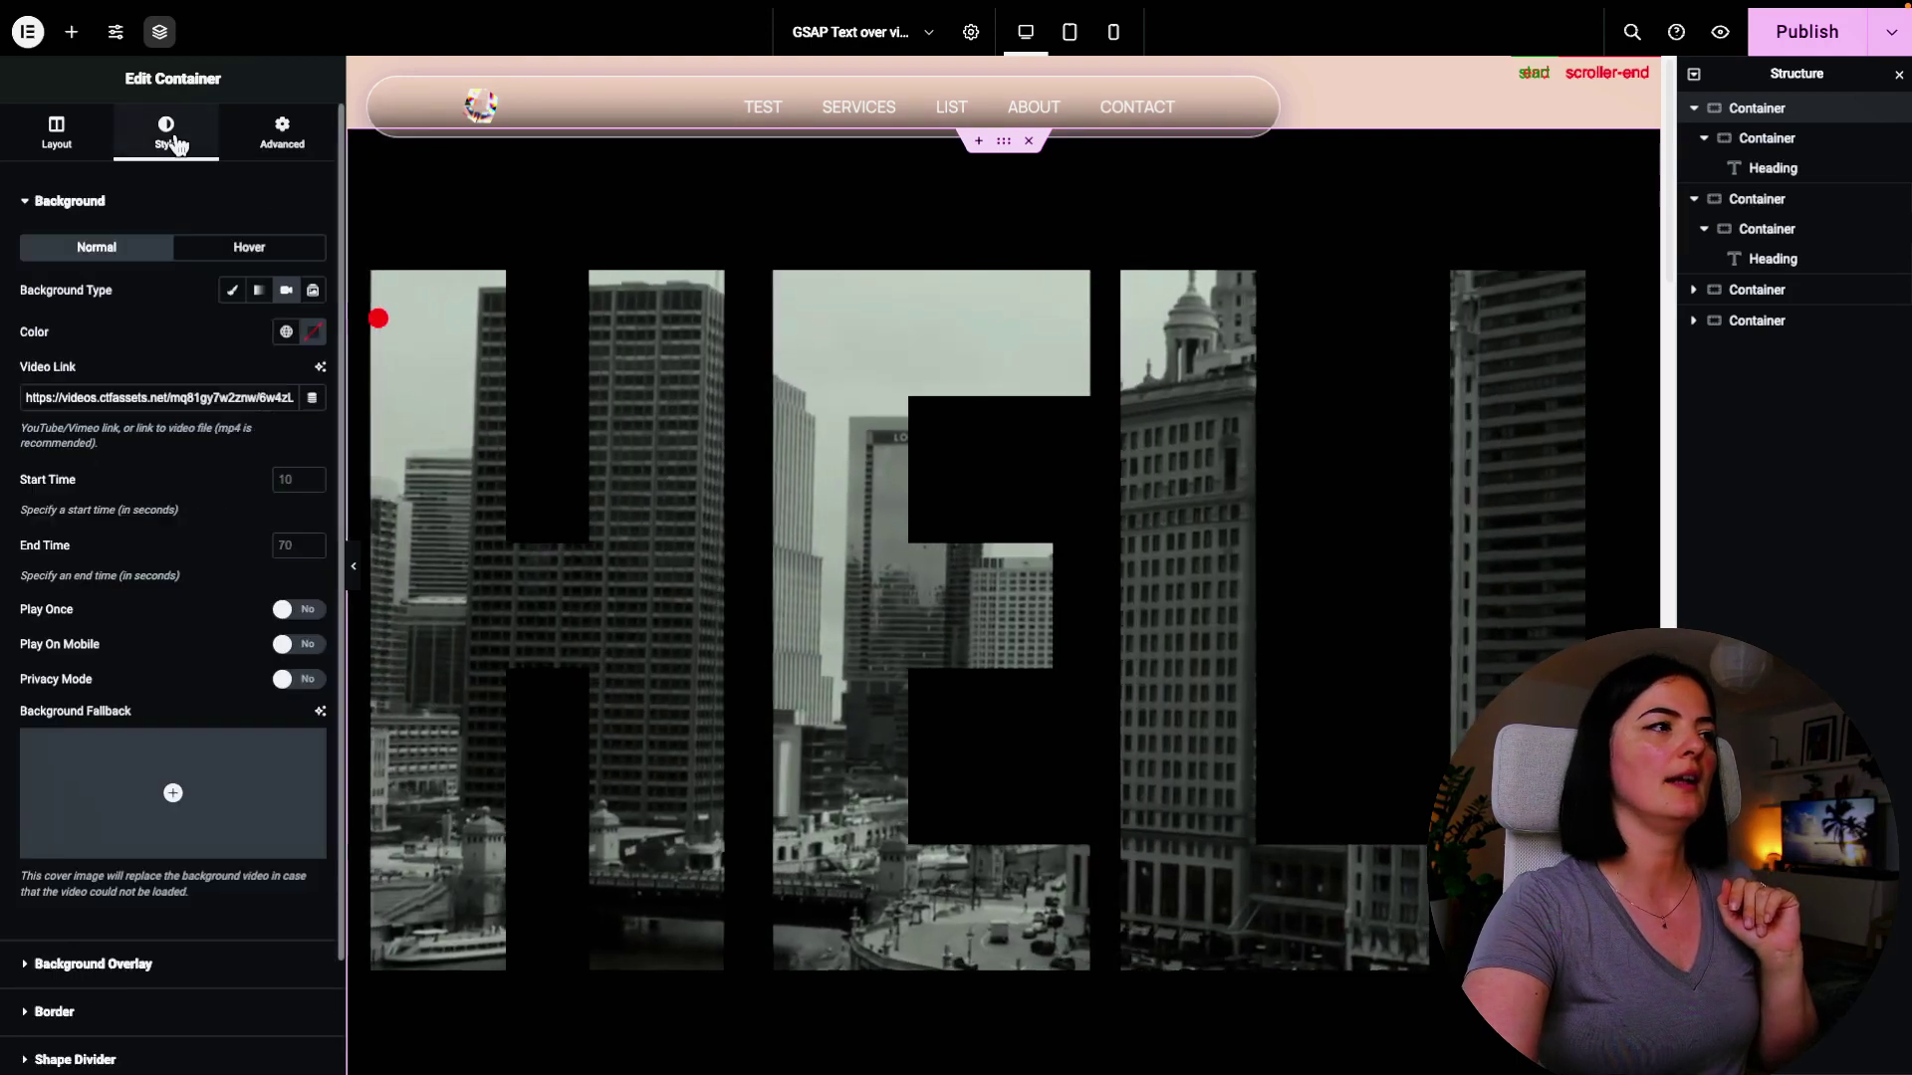
click(135, 853)
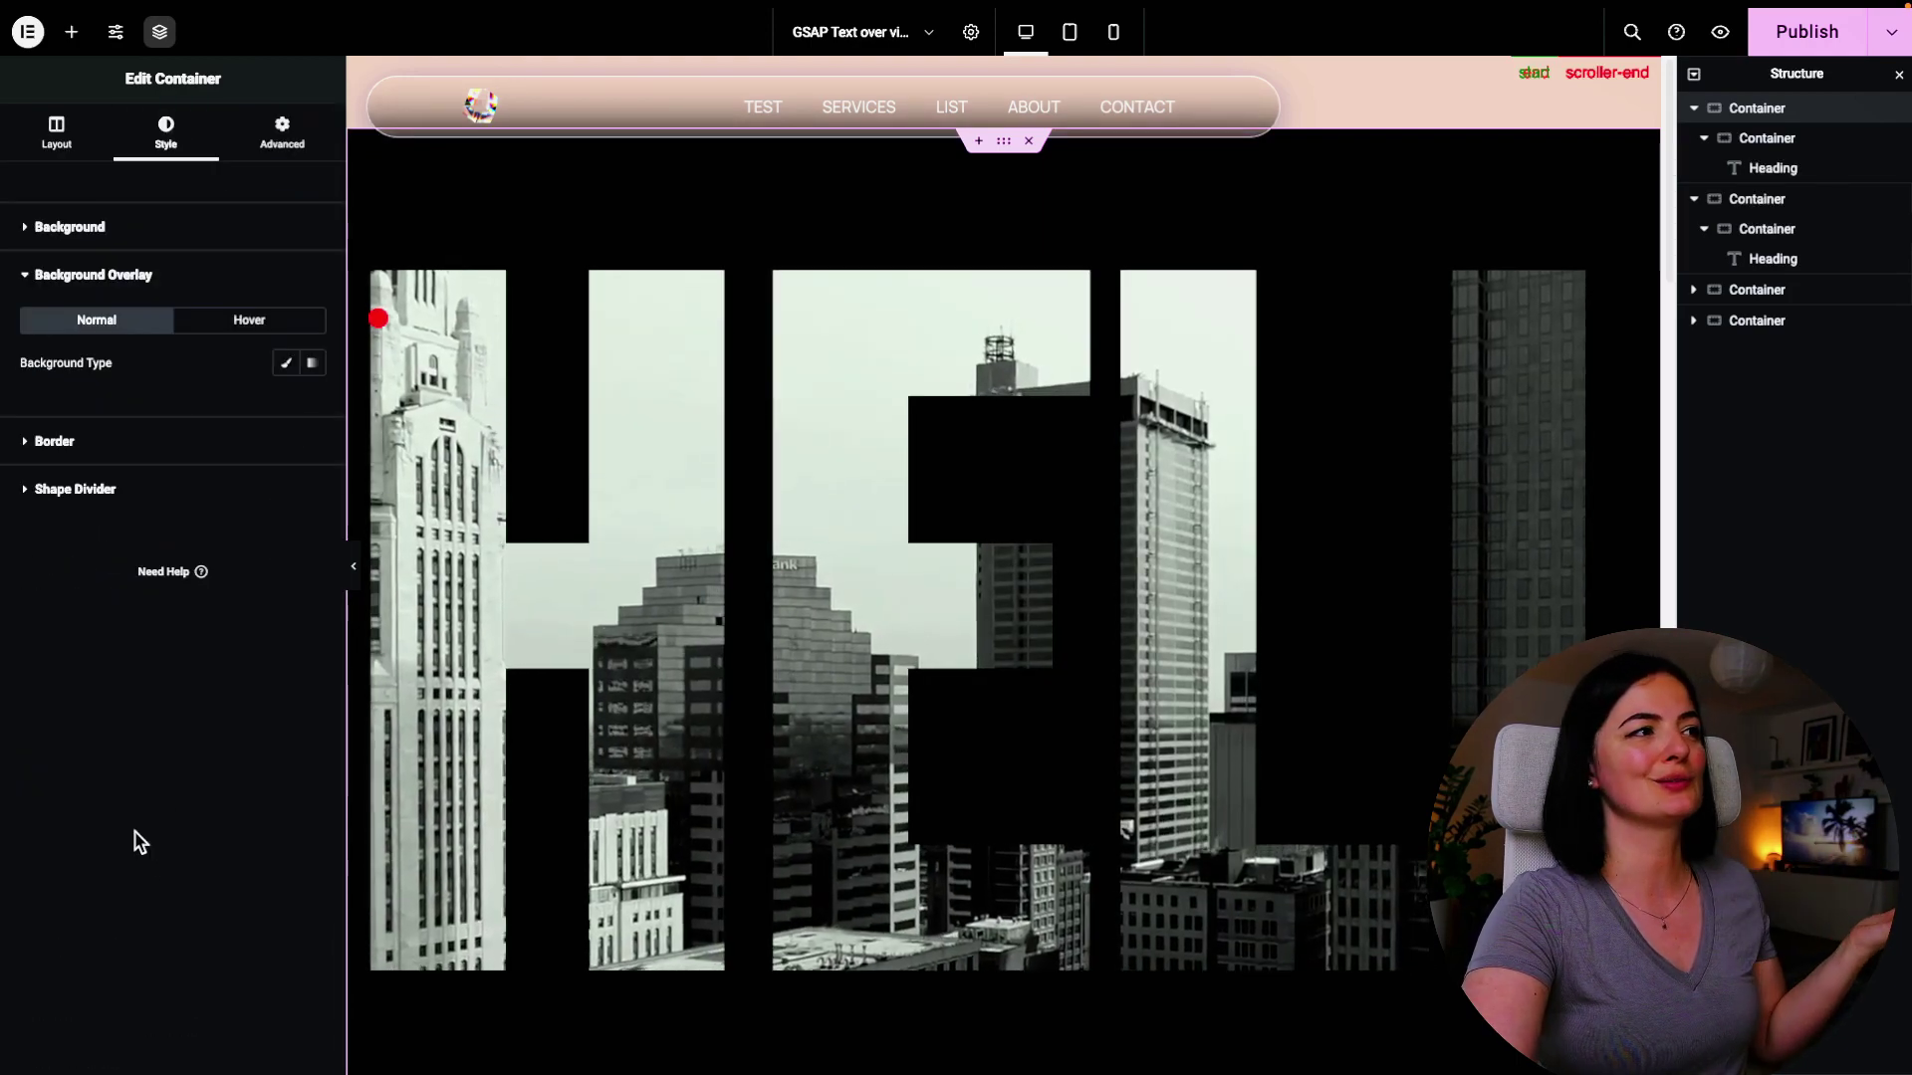
click(282, 364)
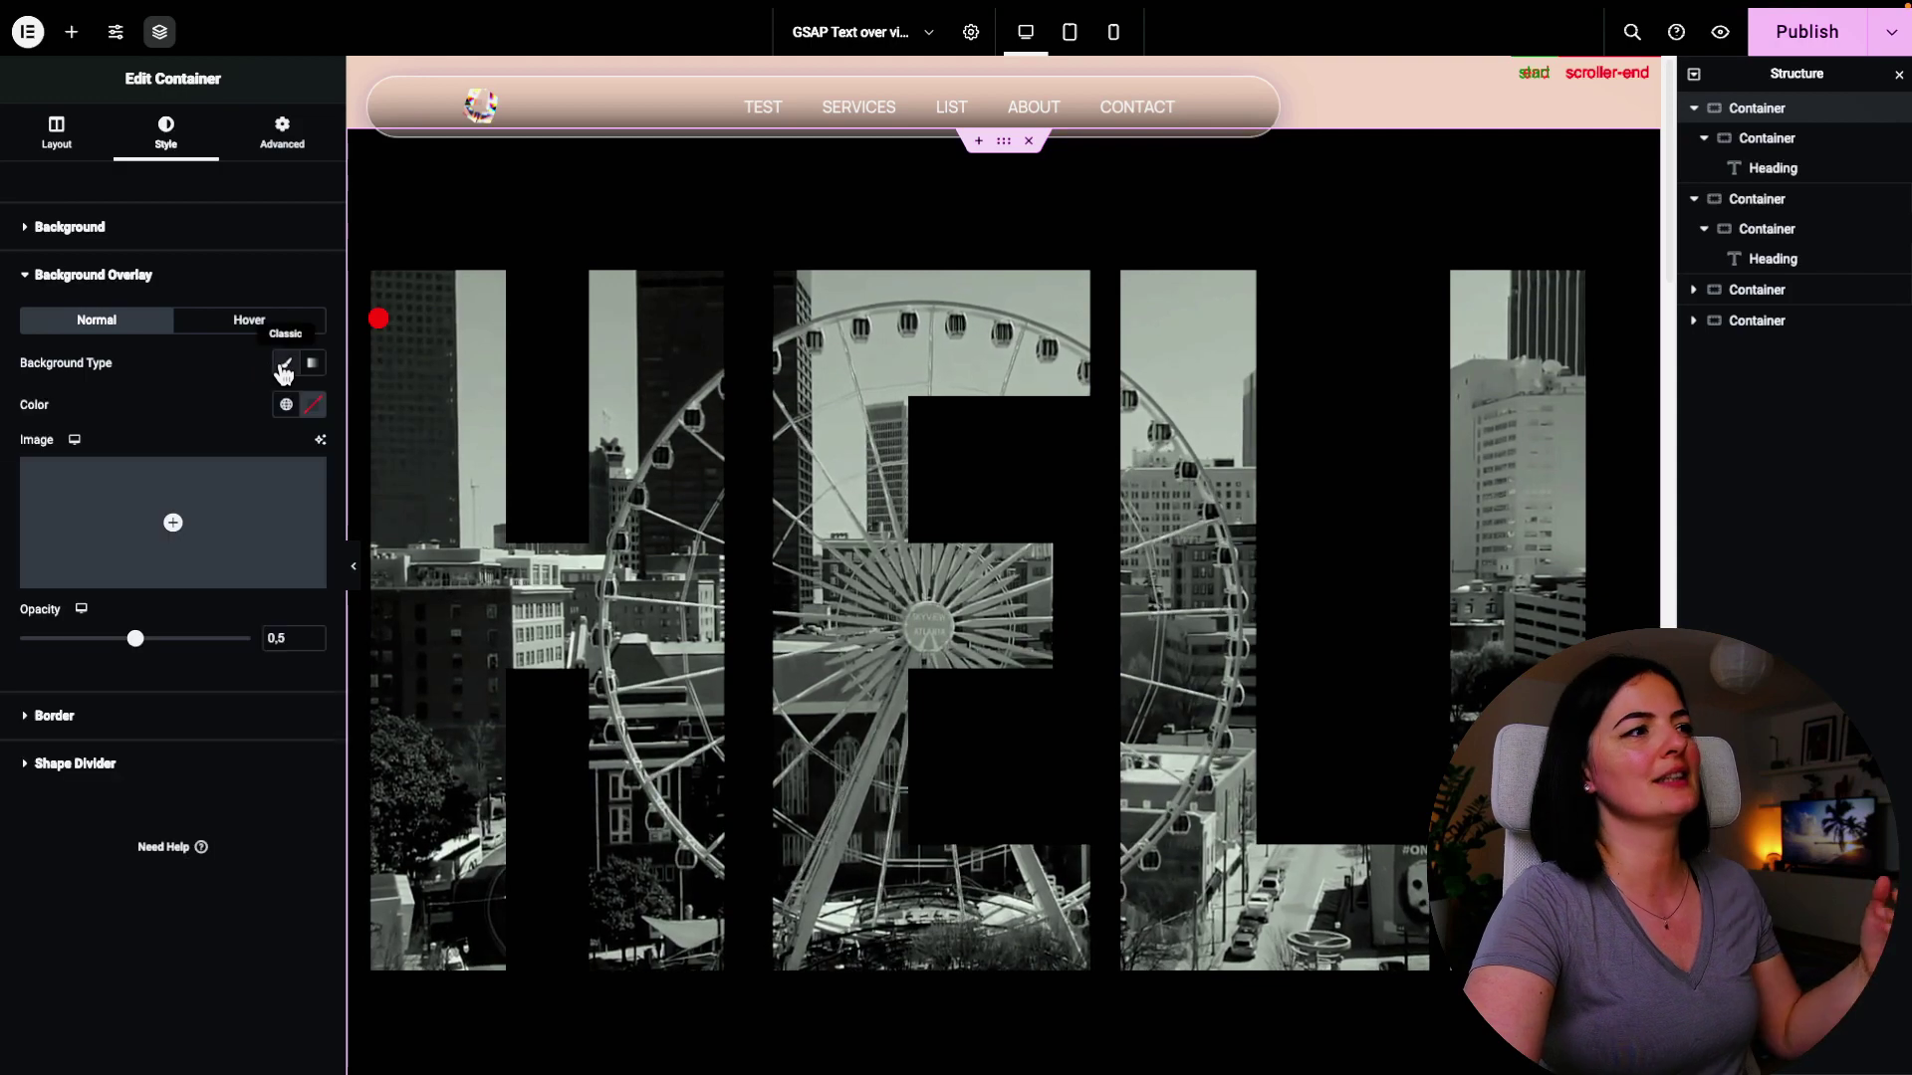
click(235, 491)
scroll(1132, 583, down, 6)
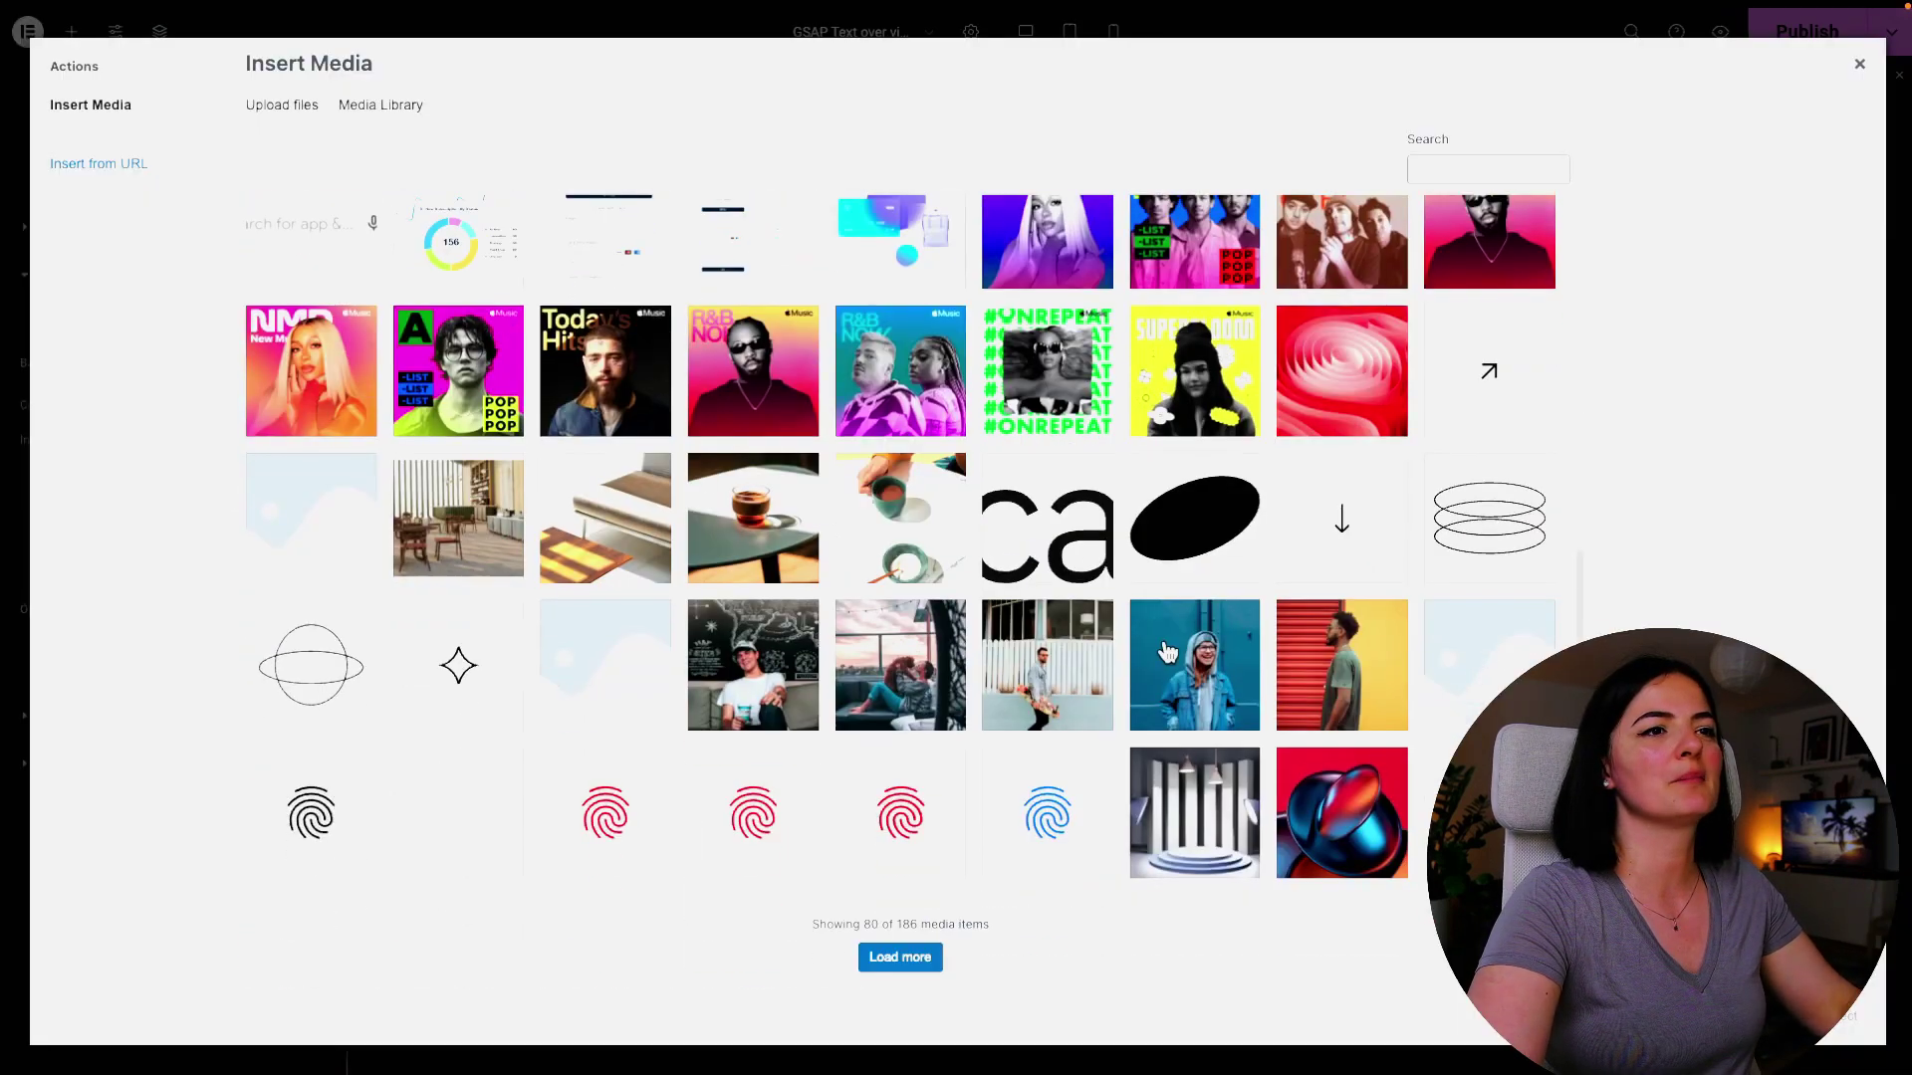
click(885, 962)
scroll(1275, 864, down, 12)
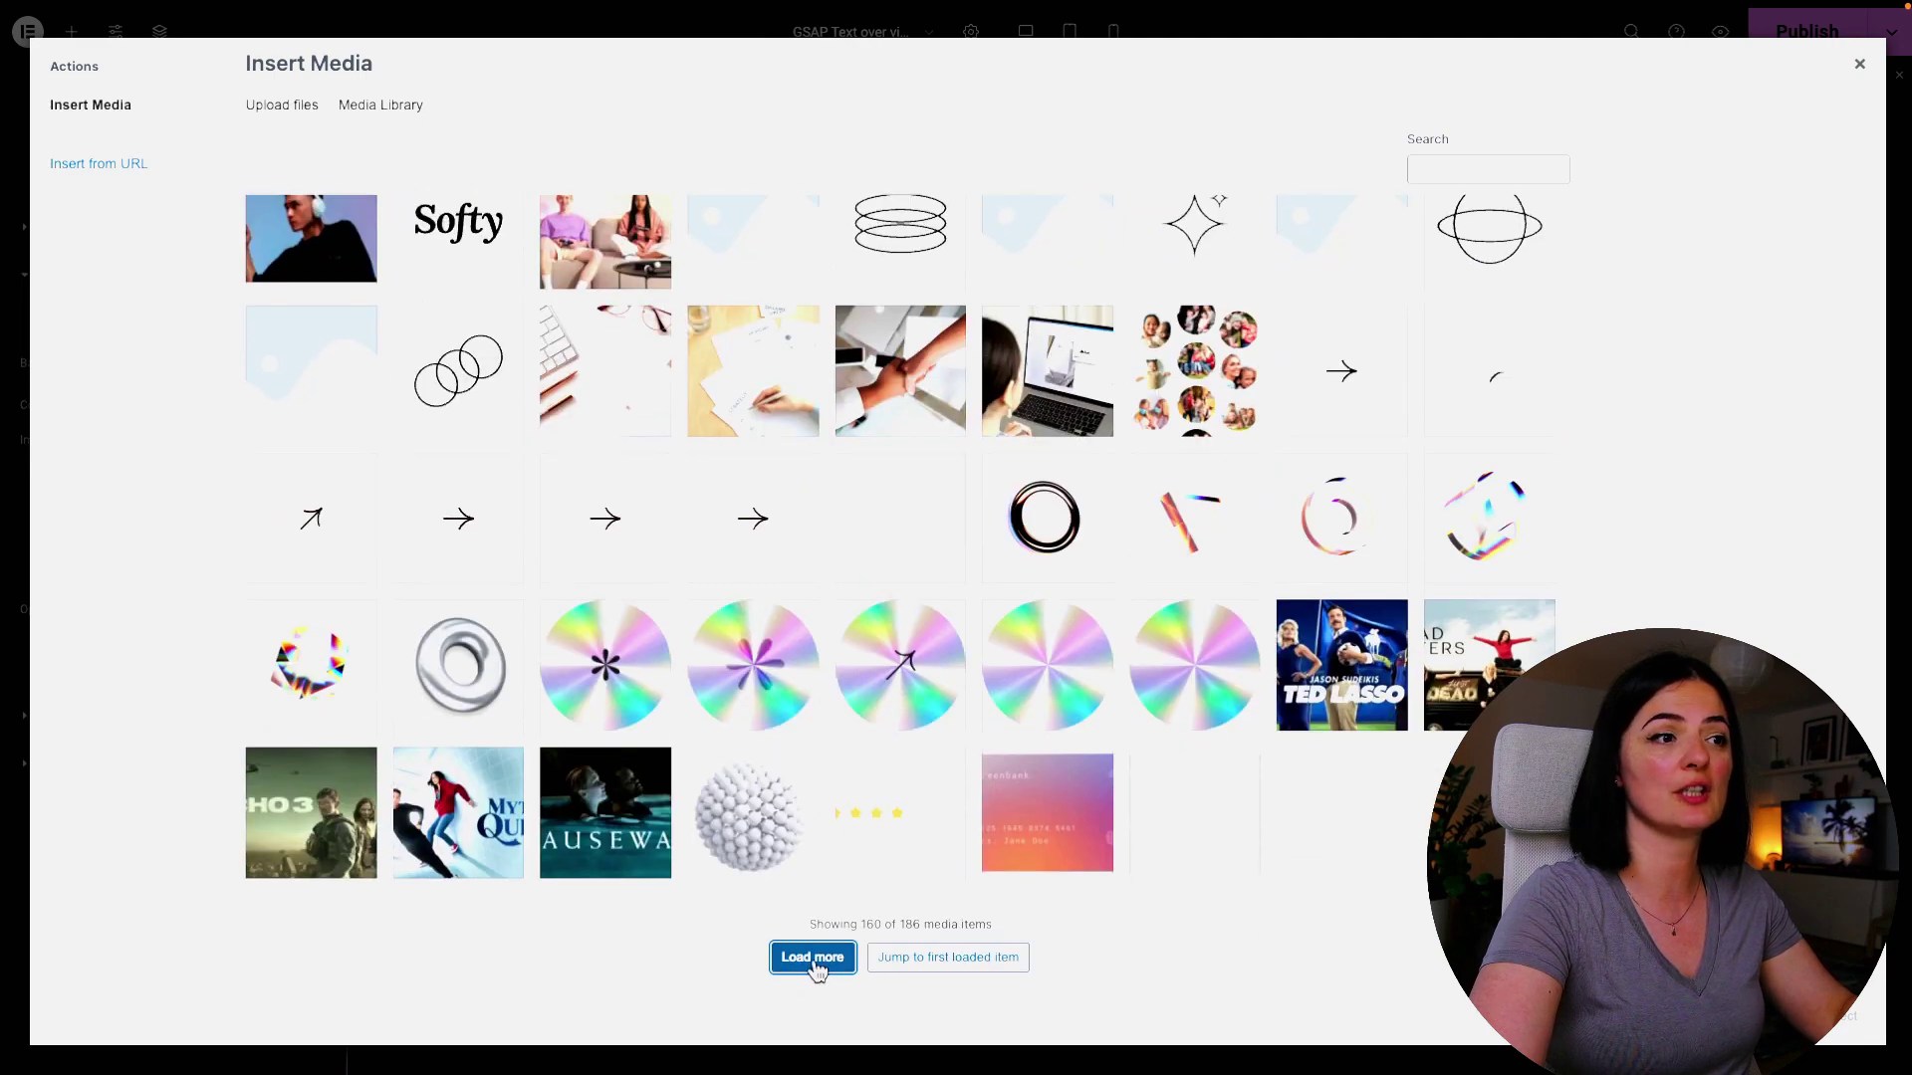
click(812, 957)
scroll(1239, 834, down, 4)
scroll(1275, 841, up, 1)
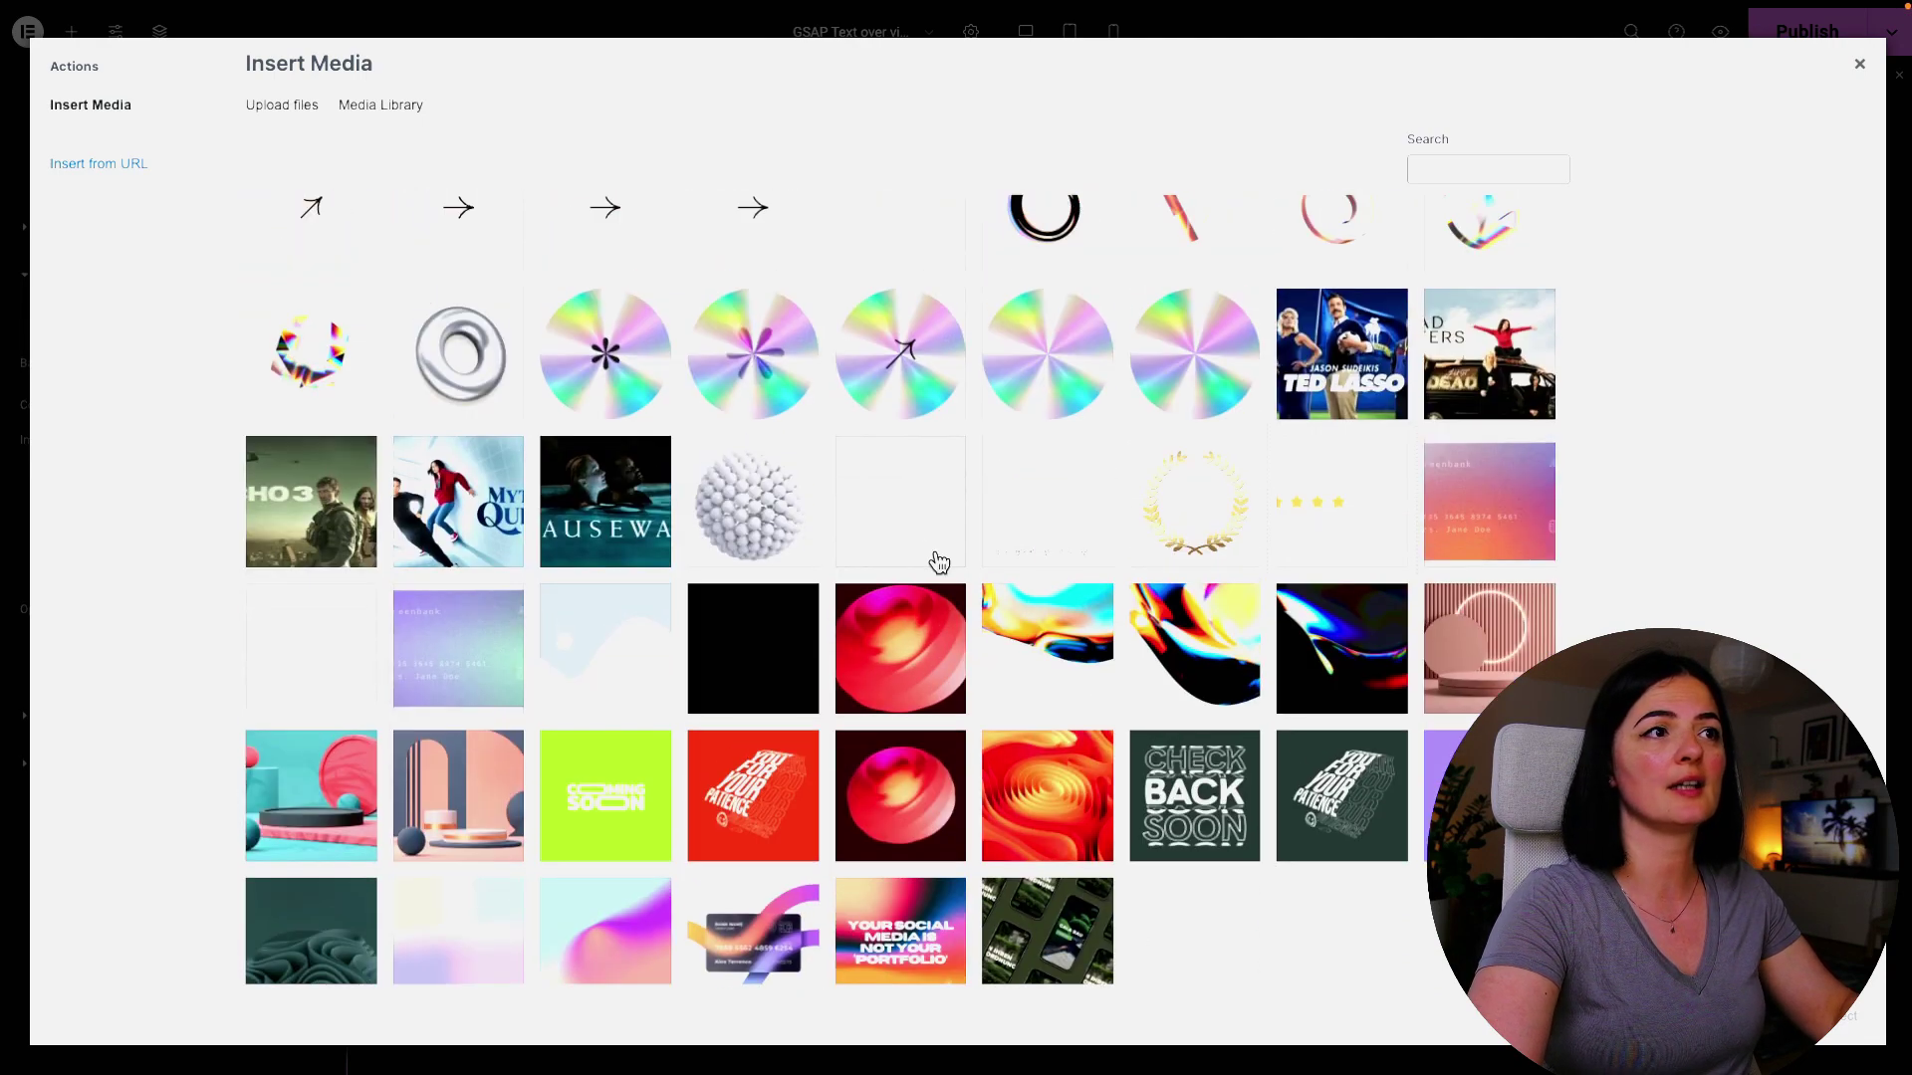
click(1847, 1015)
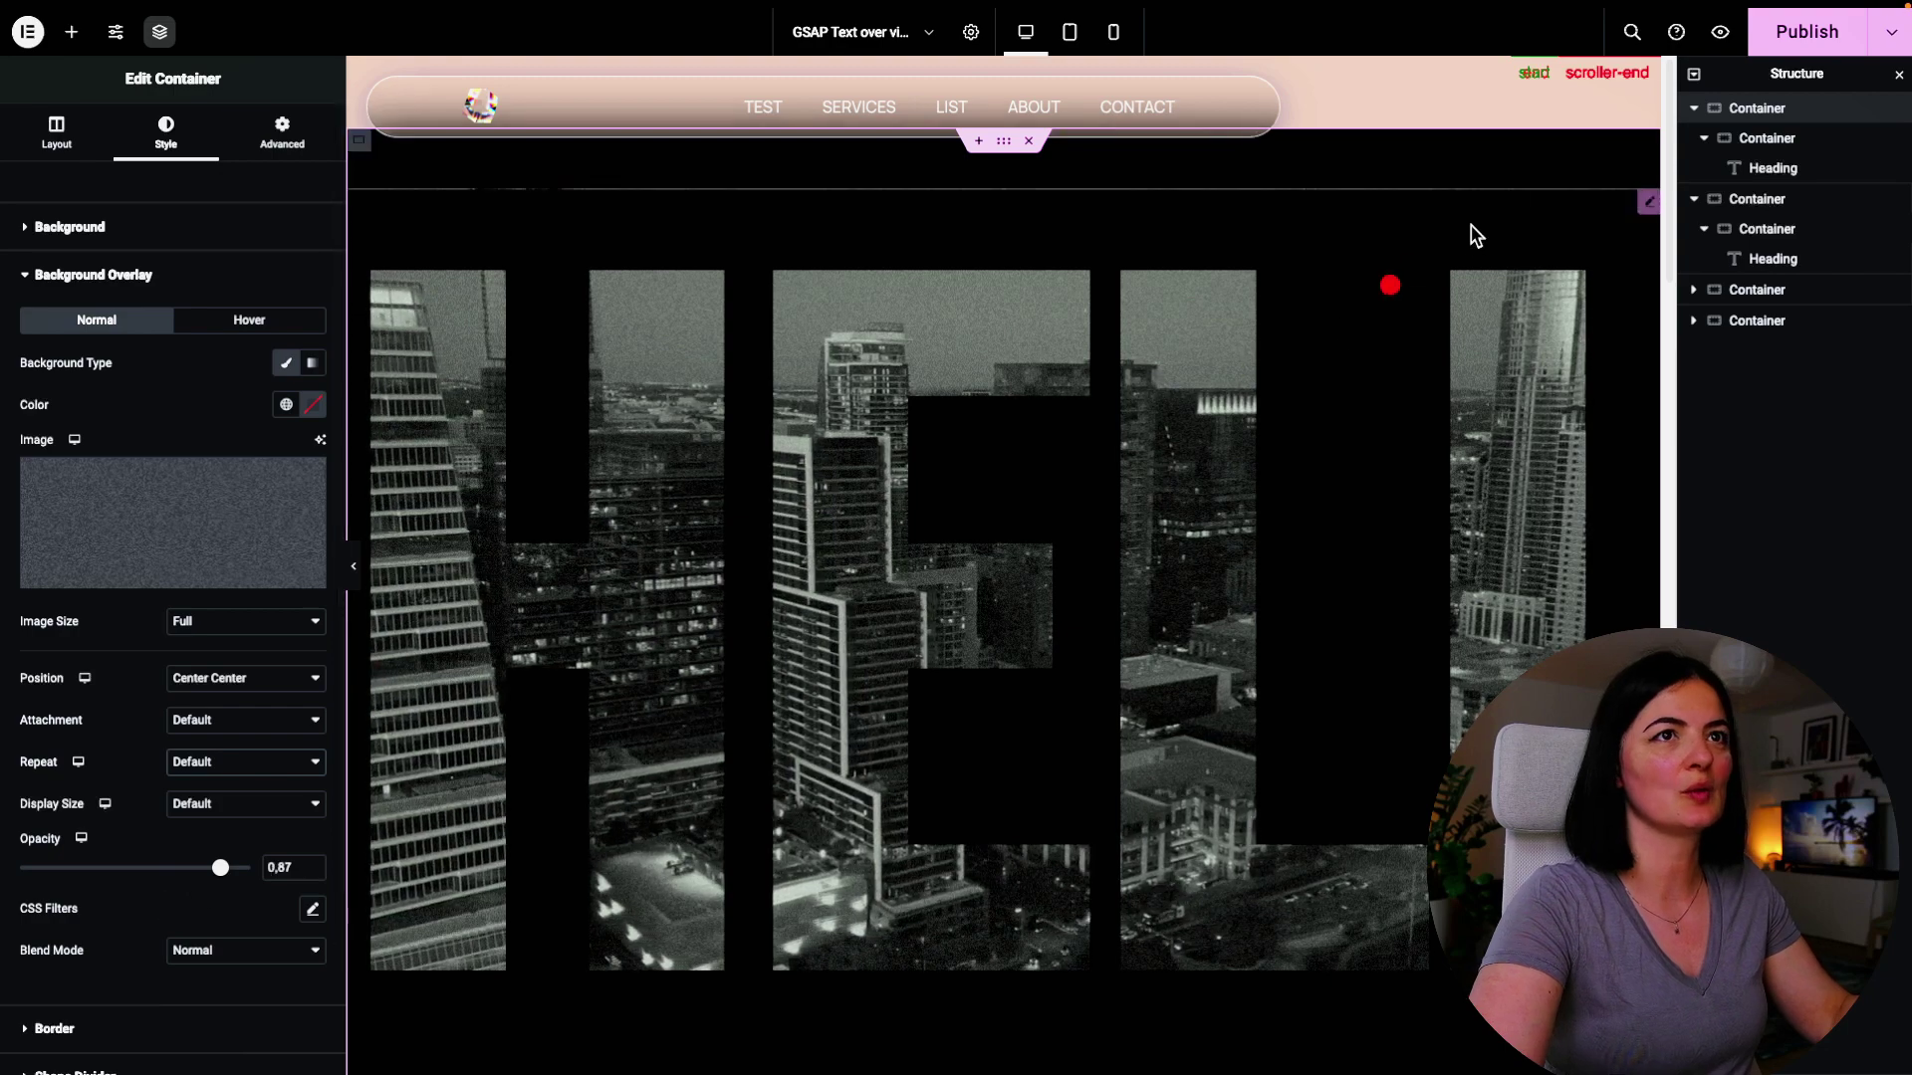
Preview the live HELLO page with the latest changes and scroll through it
click(1719, 36)
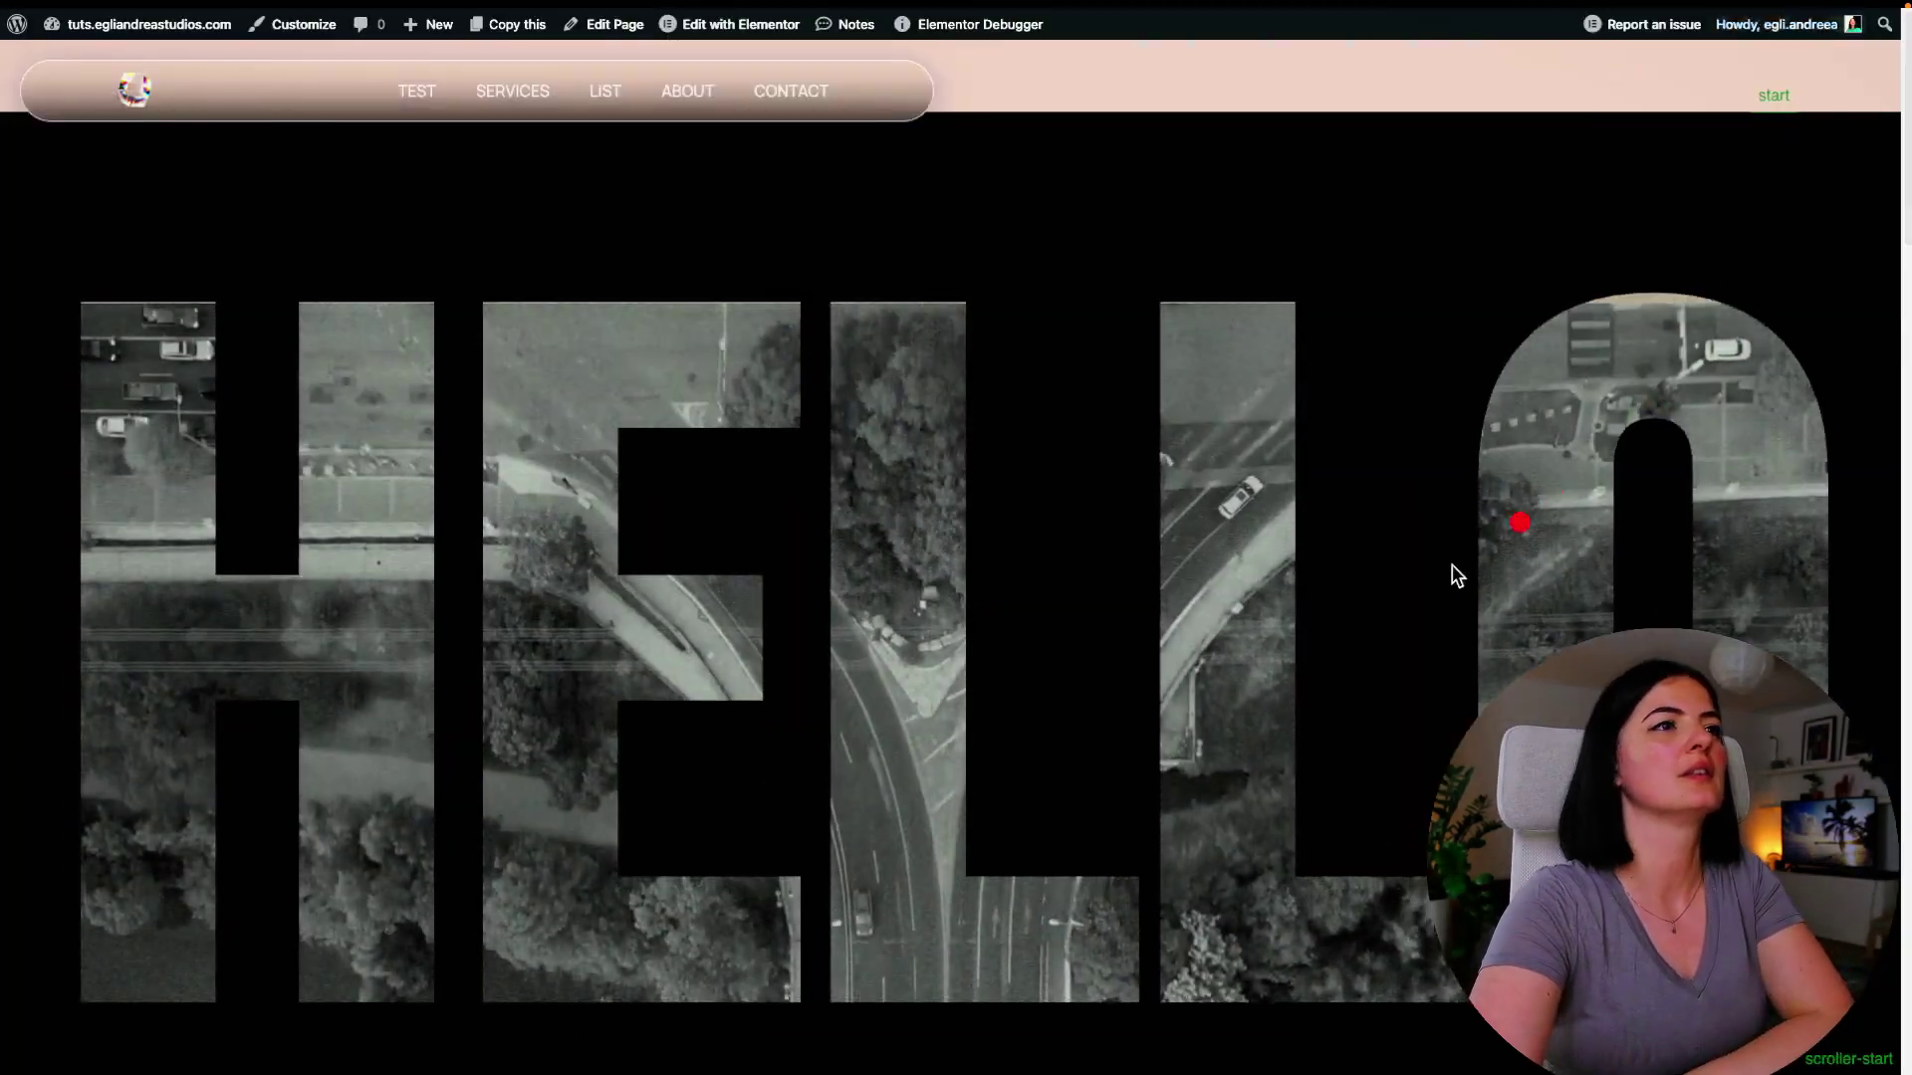
scroll(500, 586, down, 1)
scroll(501, 585, down, 3)
scroll(500, 586, up, 2)
scroll(503, 586, down, 3)
scroll(503, 586, up, 3)
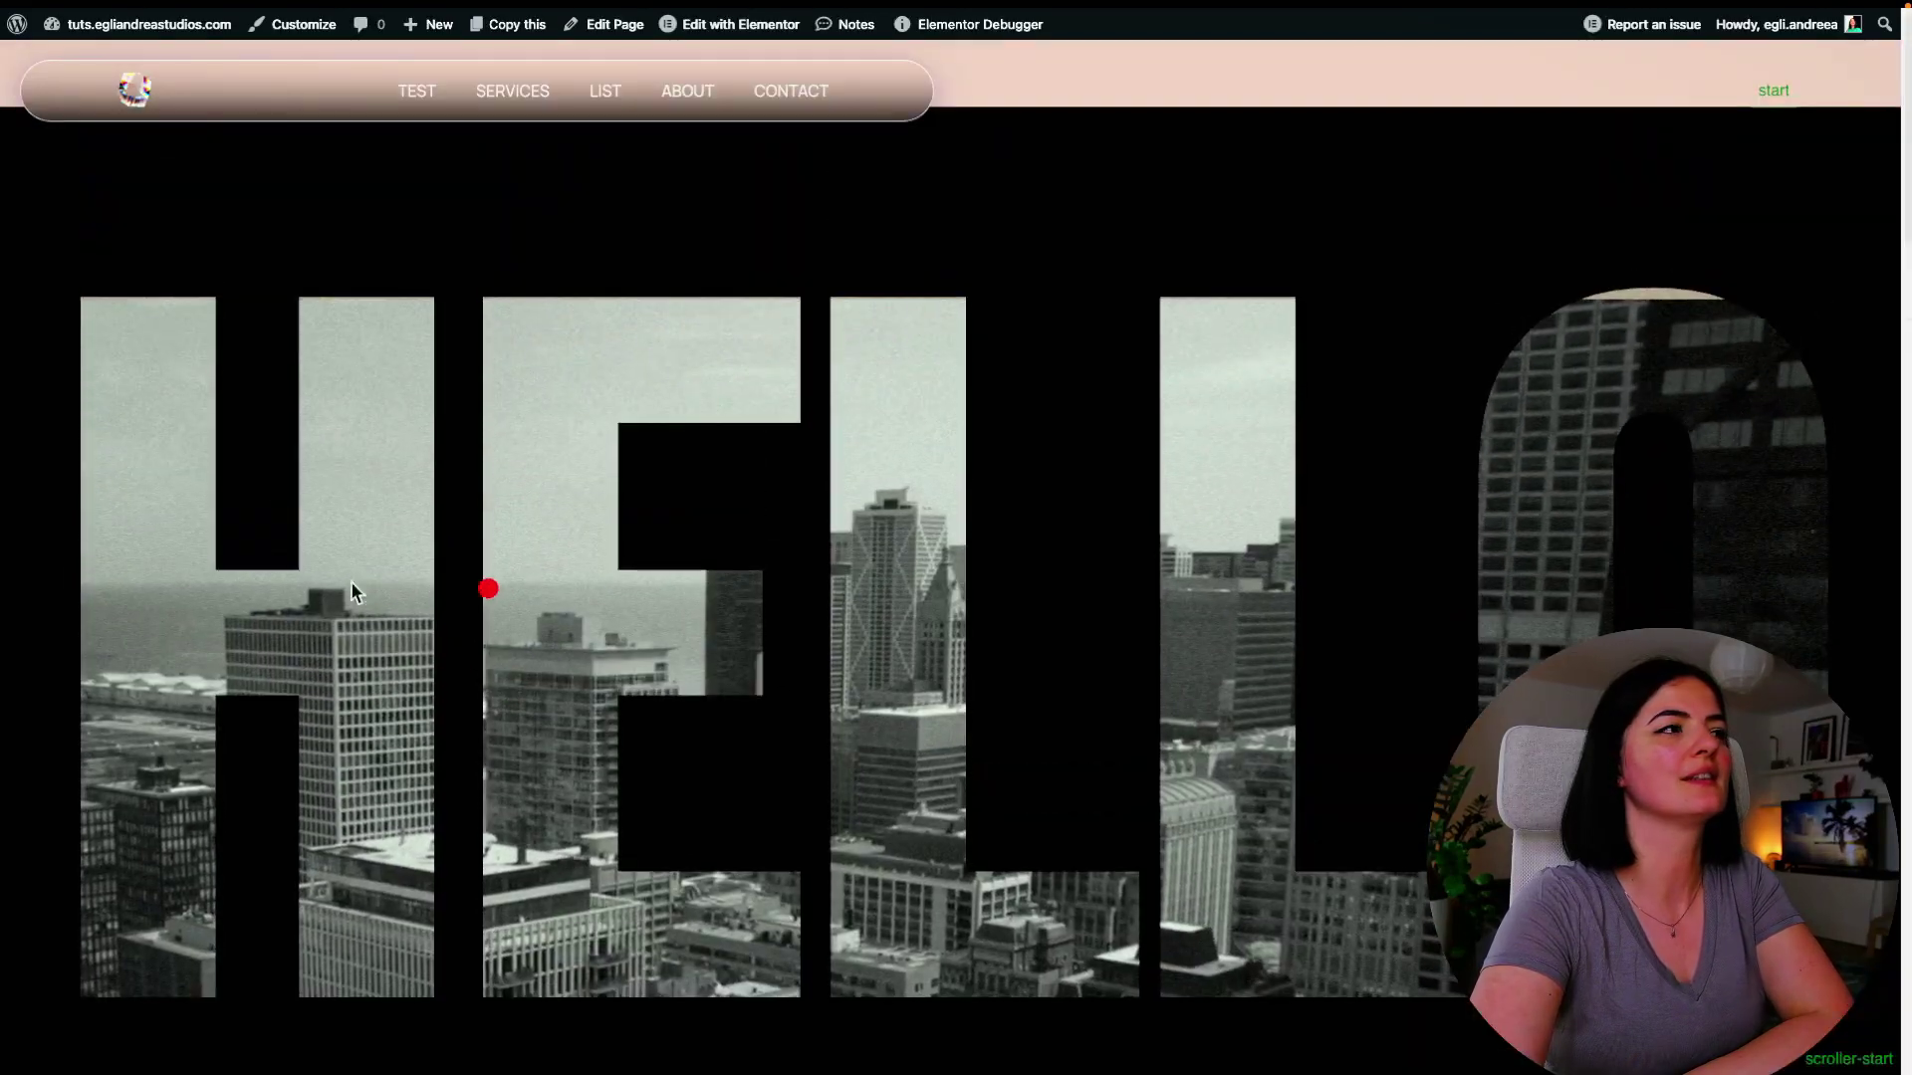
Return to the editor and select the last container's HTML widget holding the GSAP code
mouse_move(5, 757)
click(62, 803)
click(1758, 321)
Comment out the whole GSAP script in the HTML block
click(1143, 721)
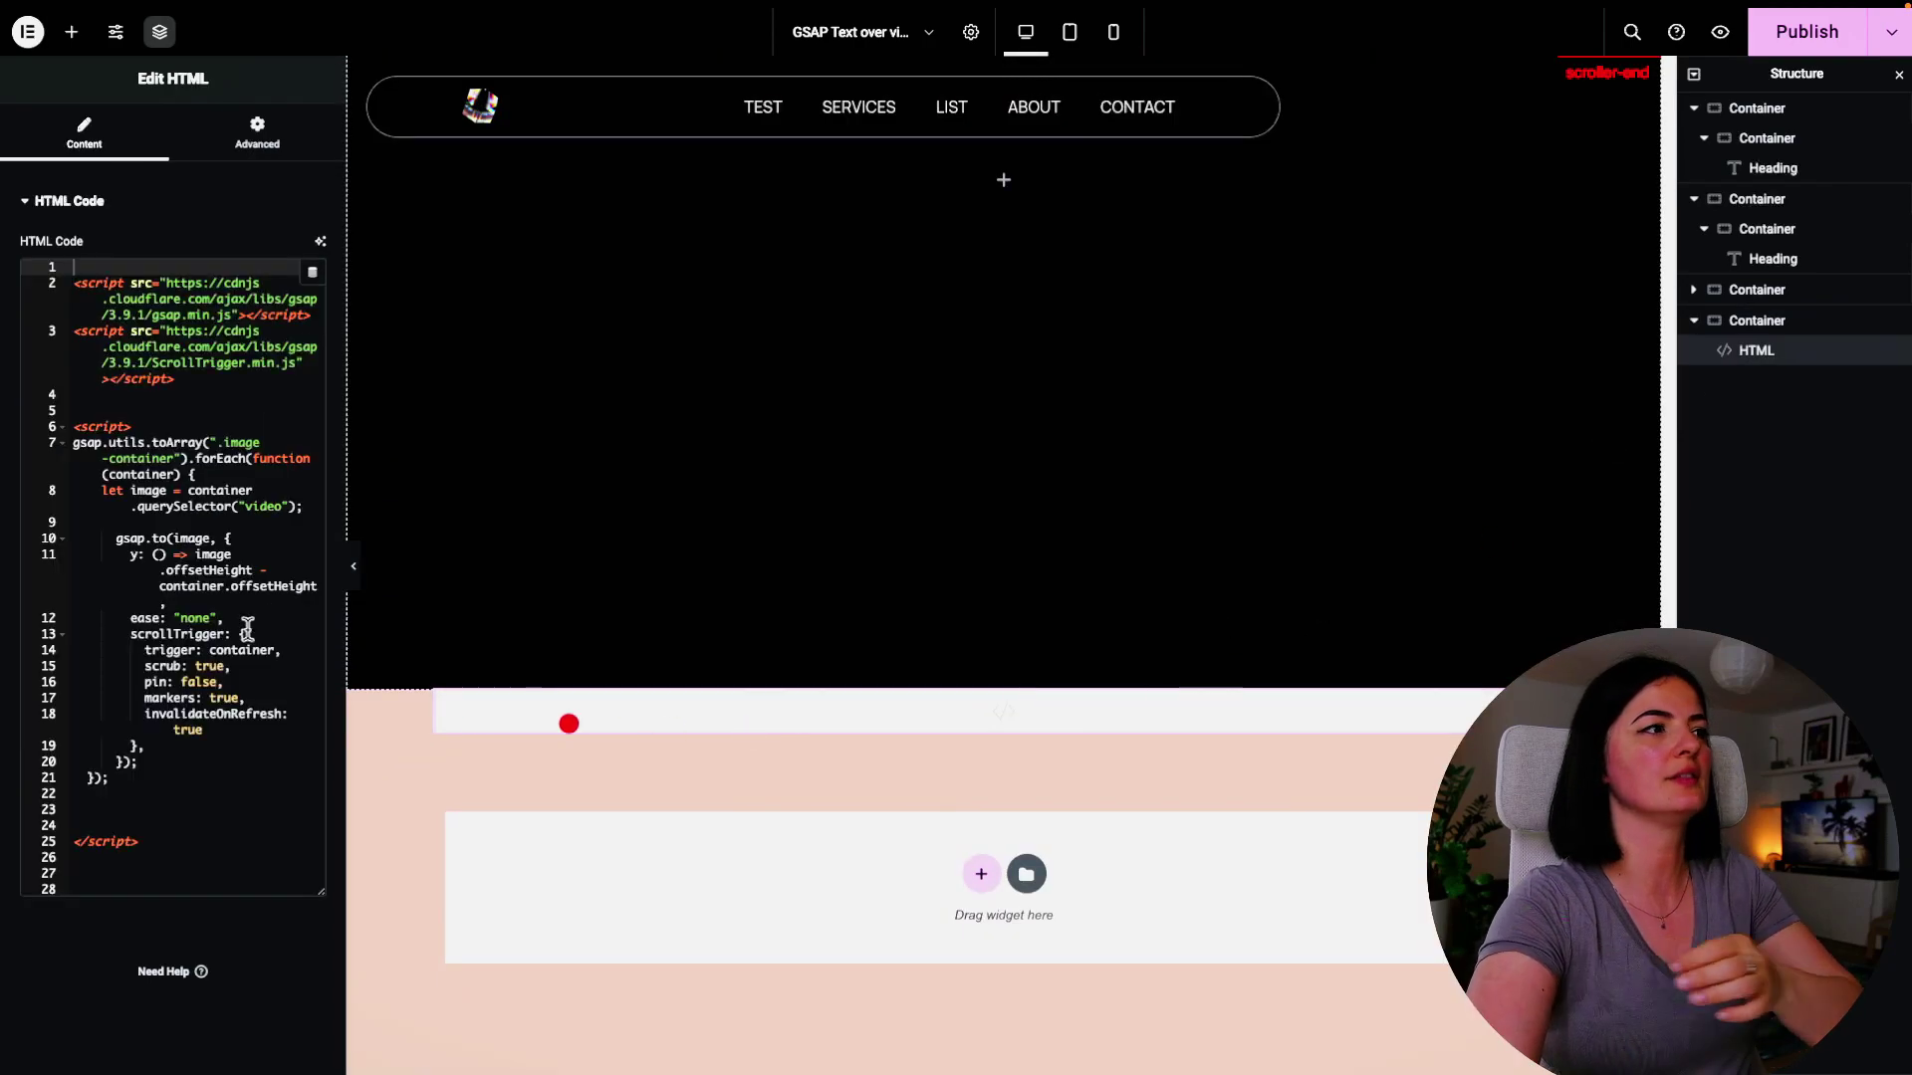
key(super+a)
key(super+slash)
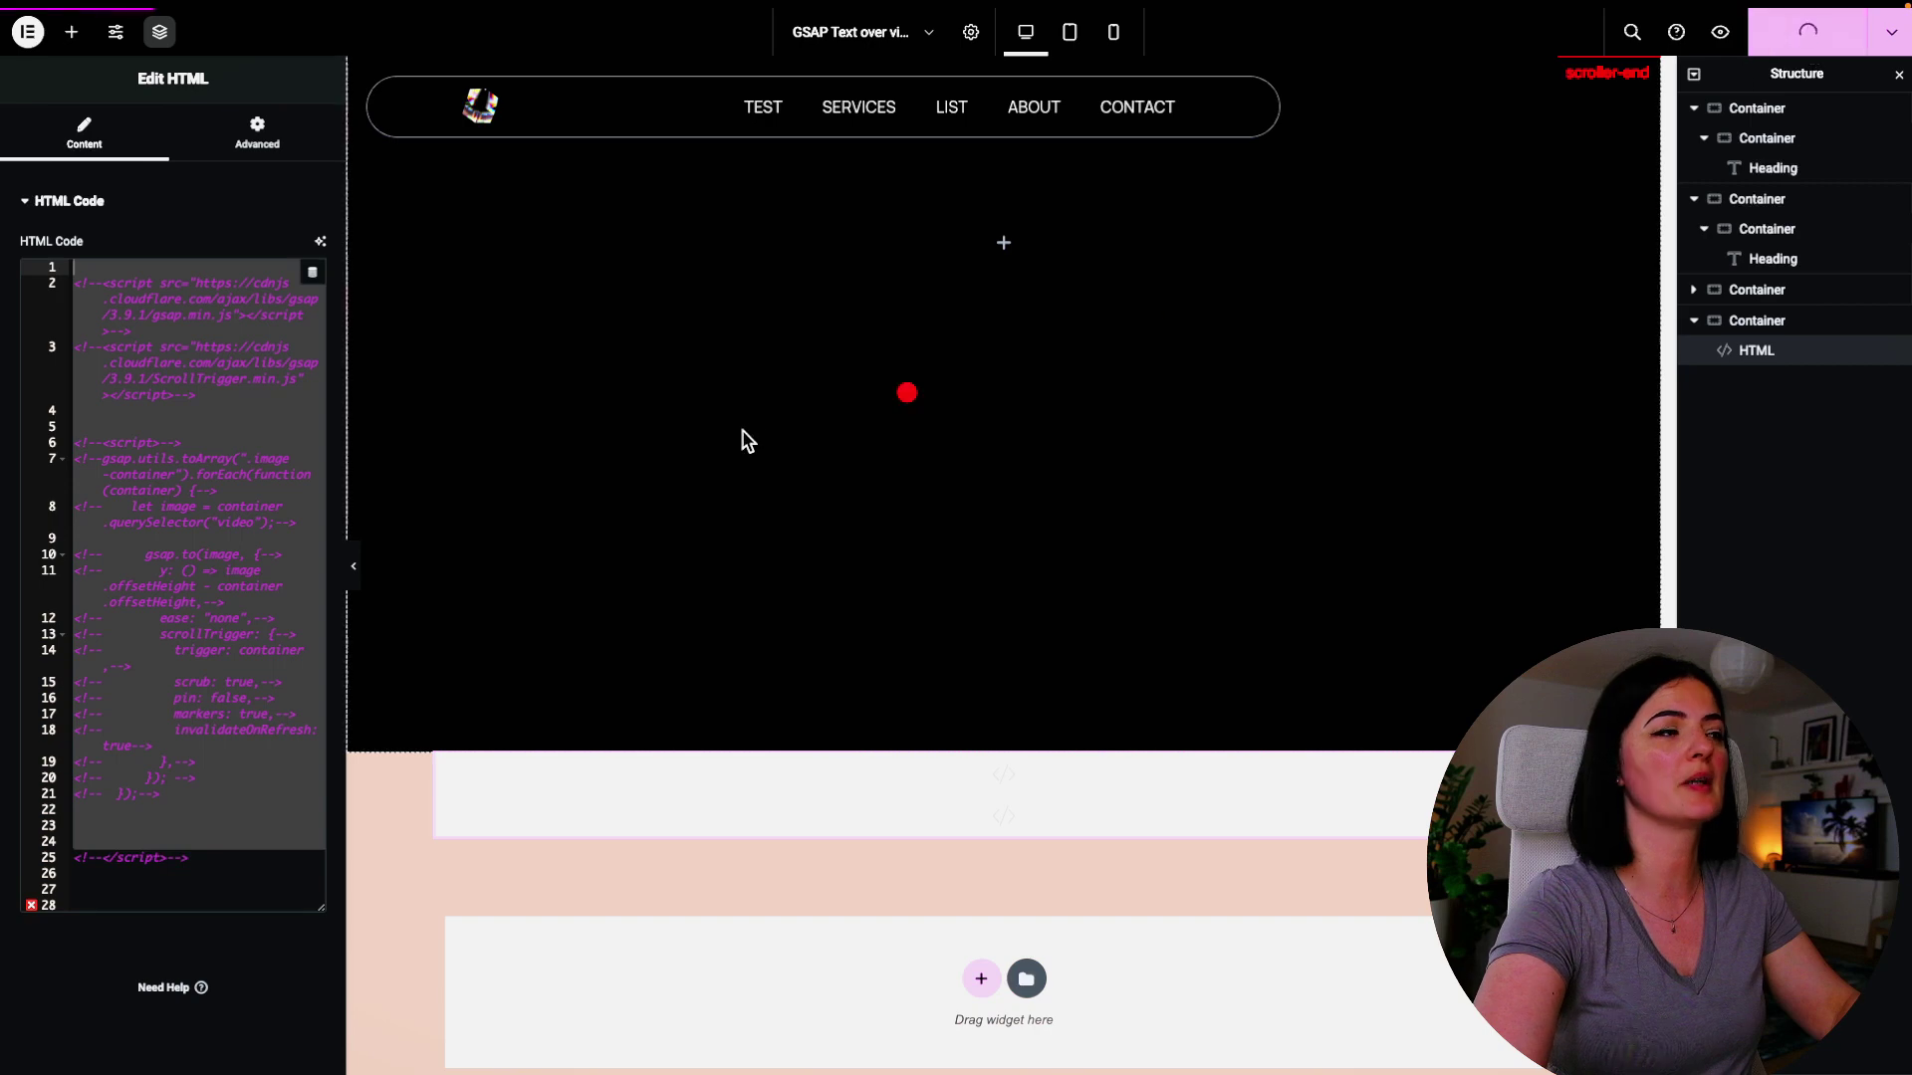
Check the HELLO text on the live page tab, then go back to the page editor
mouse_move(2, 737)
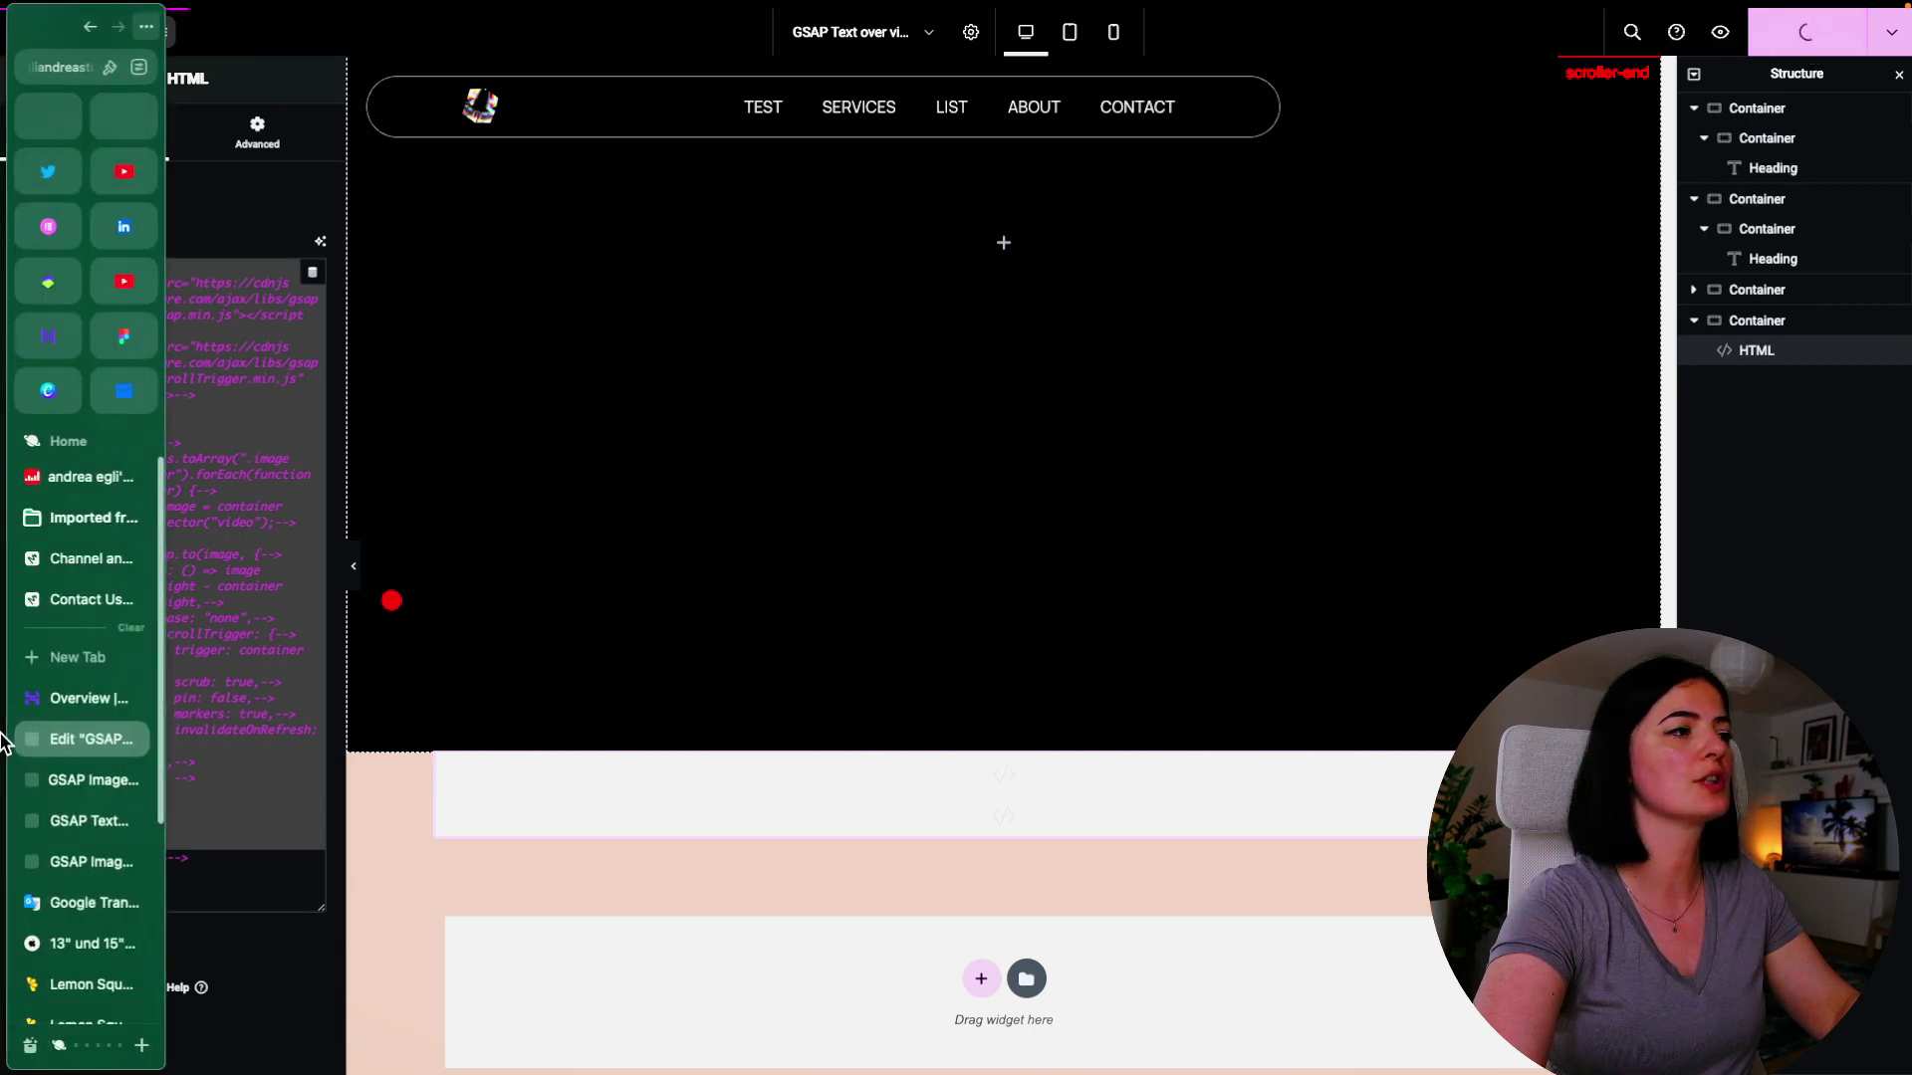
click(72, 782)
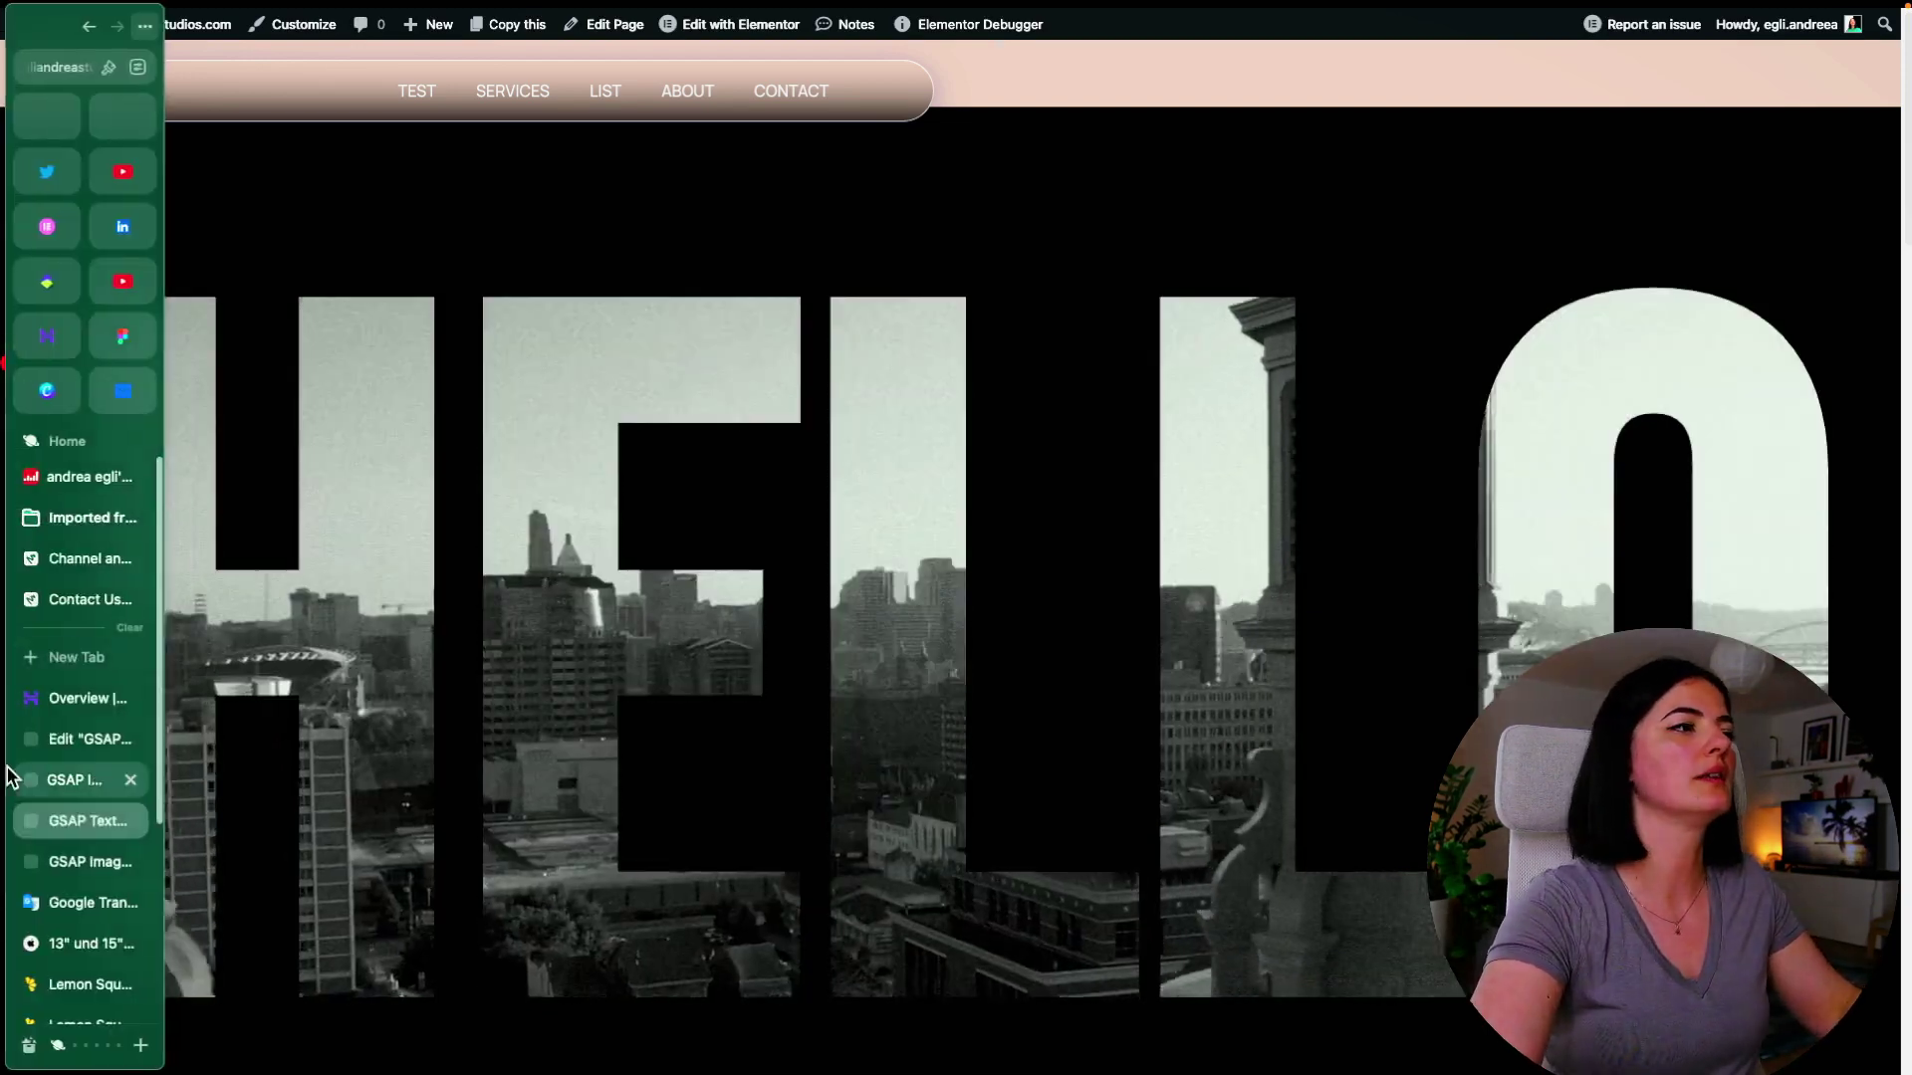
click(49, 774)
click(56, 743)
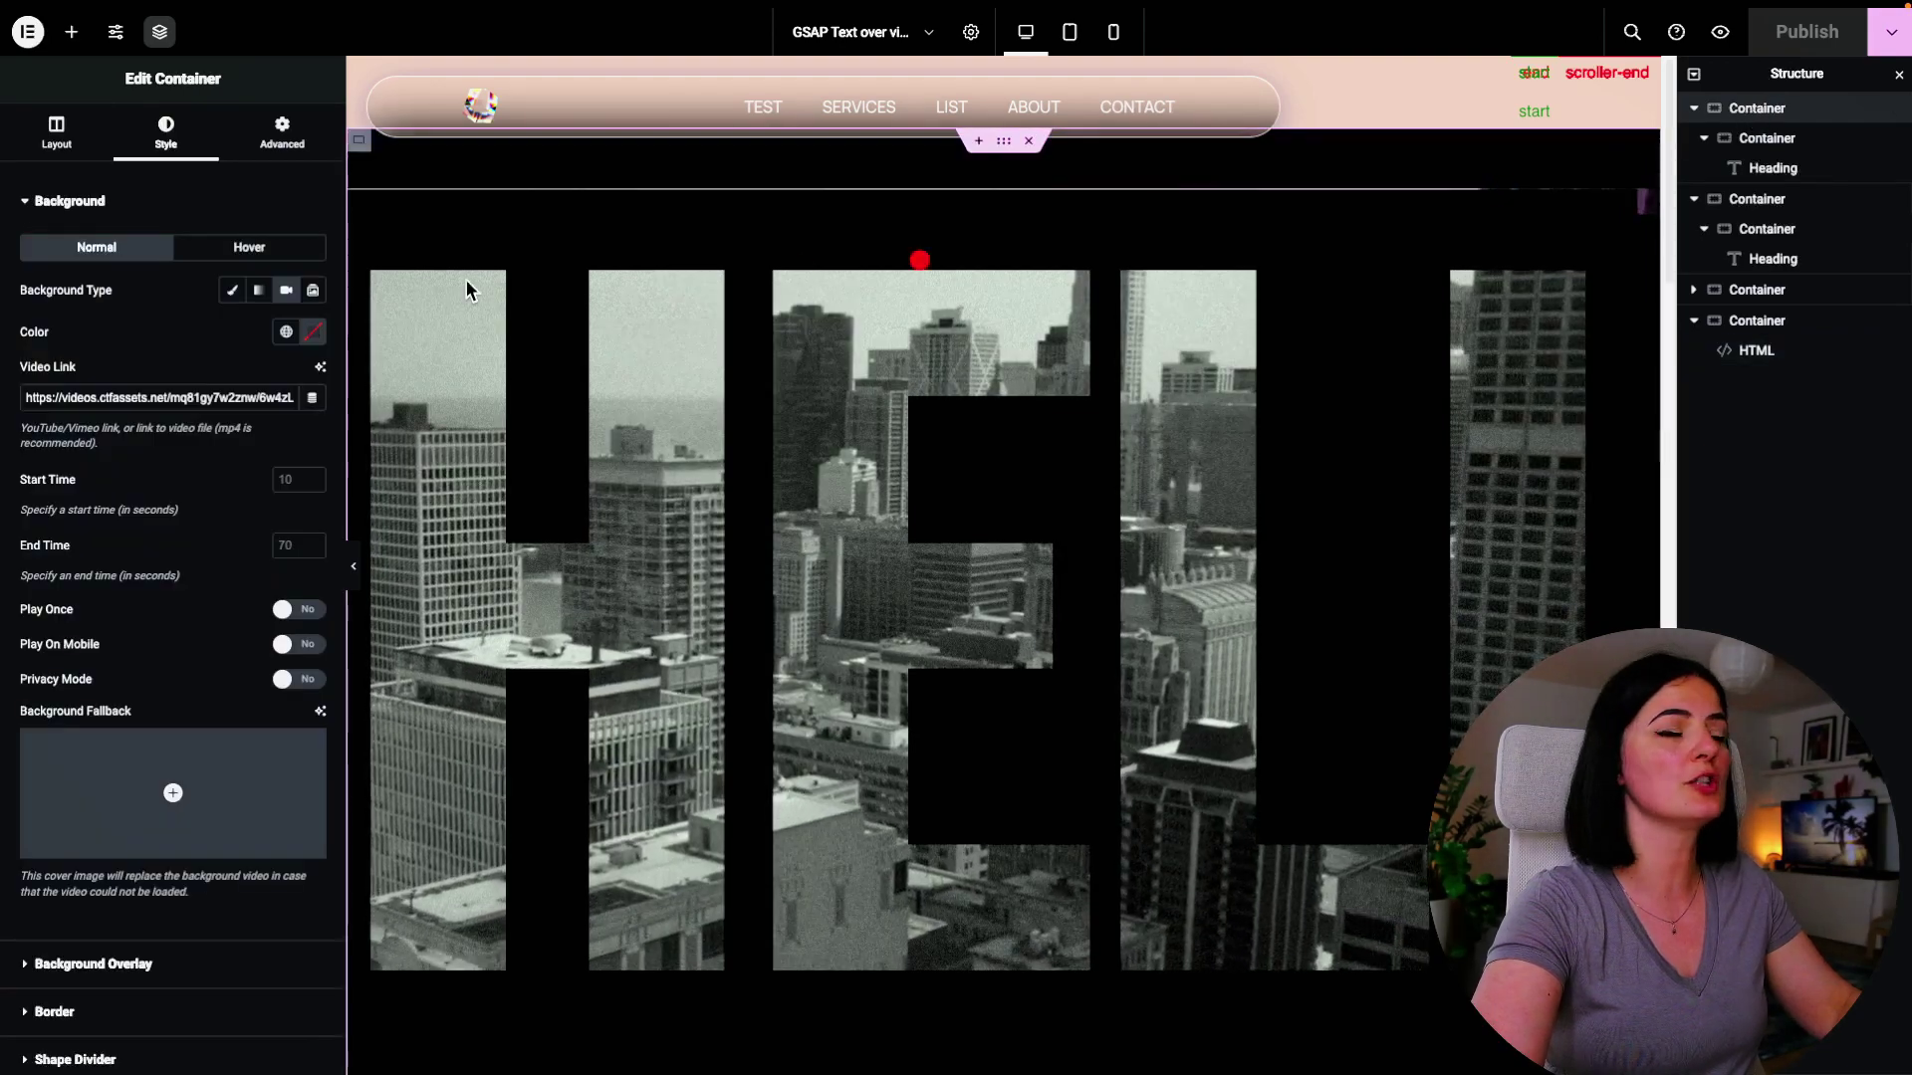
Give the video container a -90 px top margin, check it live, and return to the editor
click(288, 127)
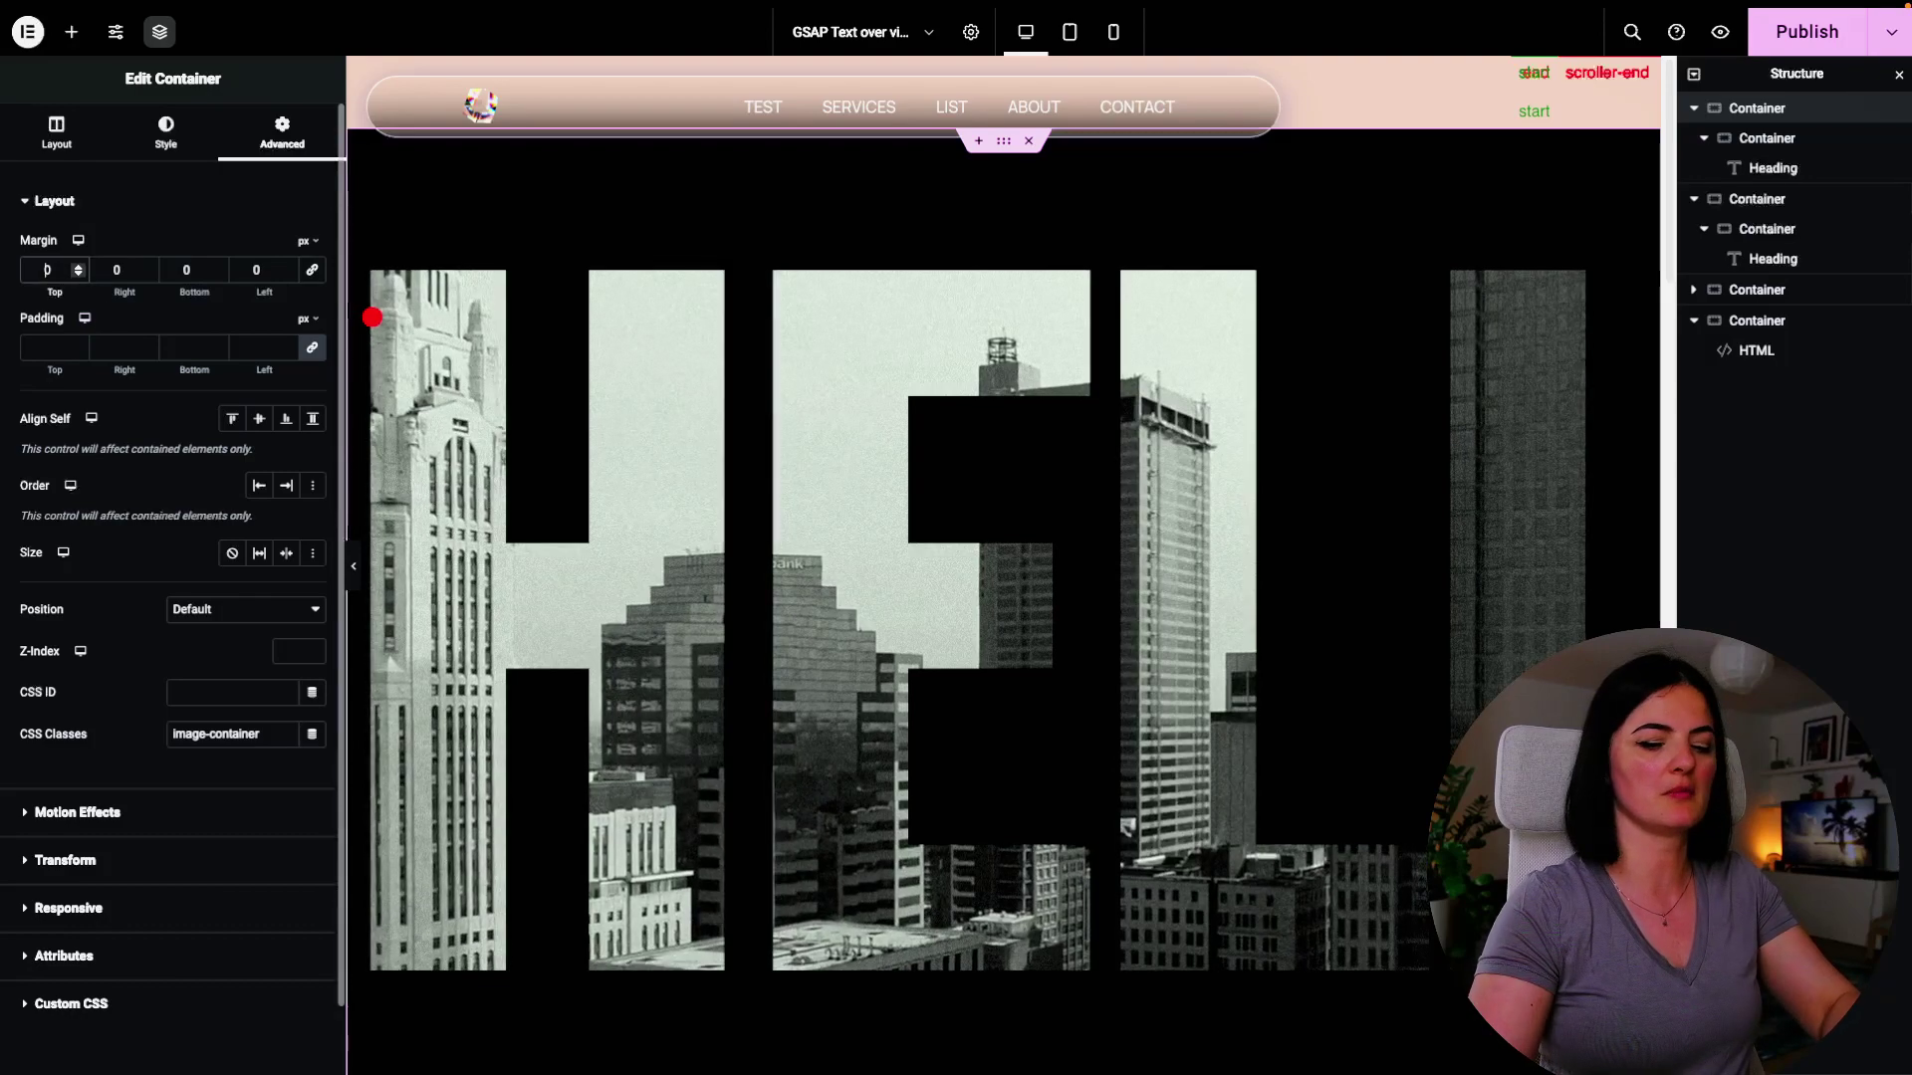
text(90)
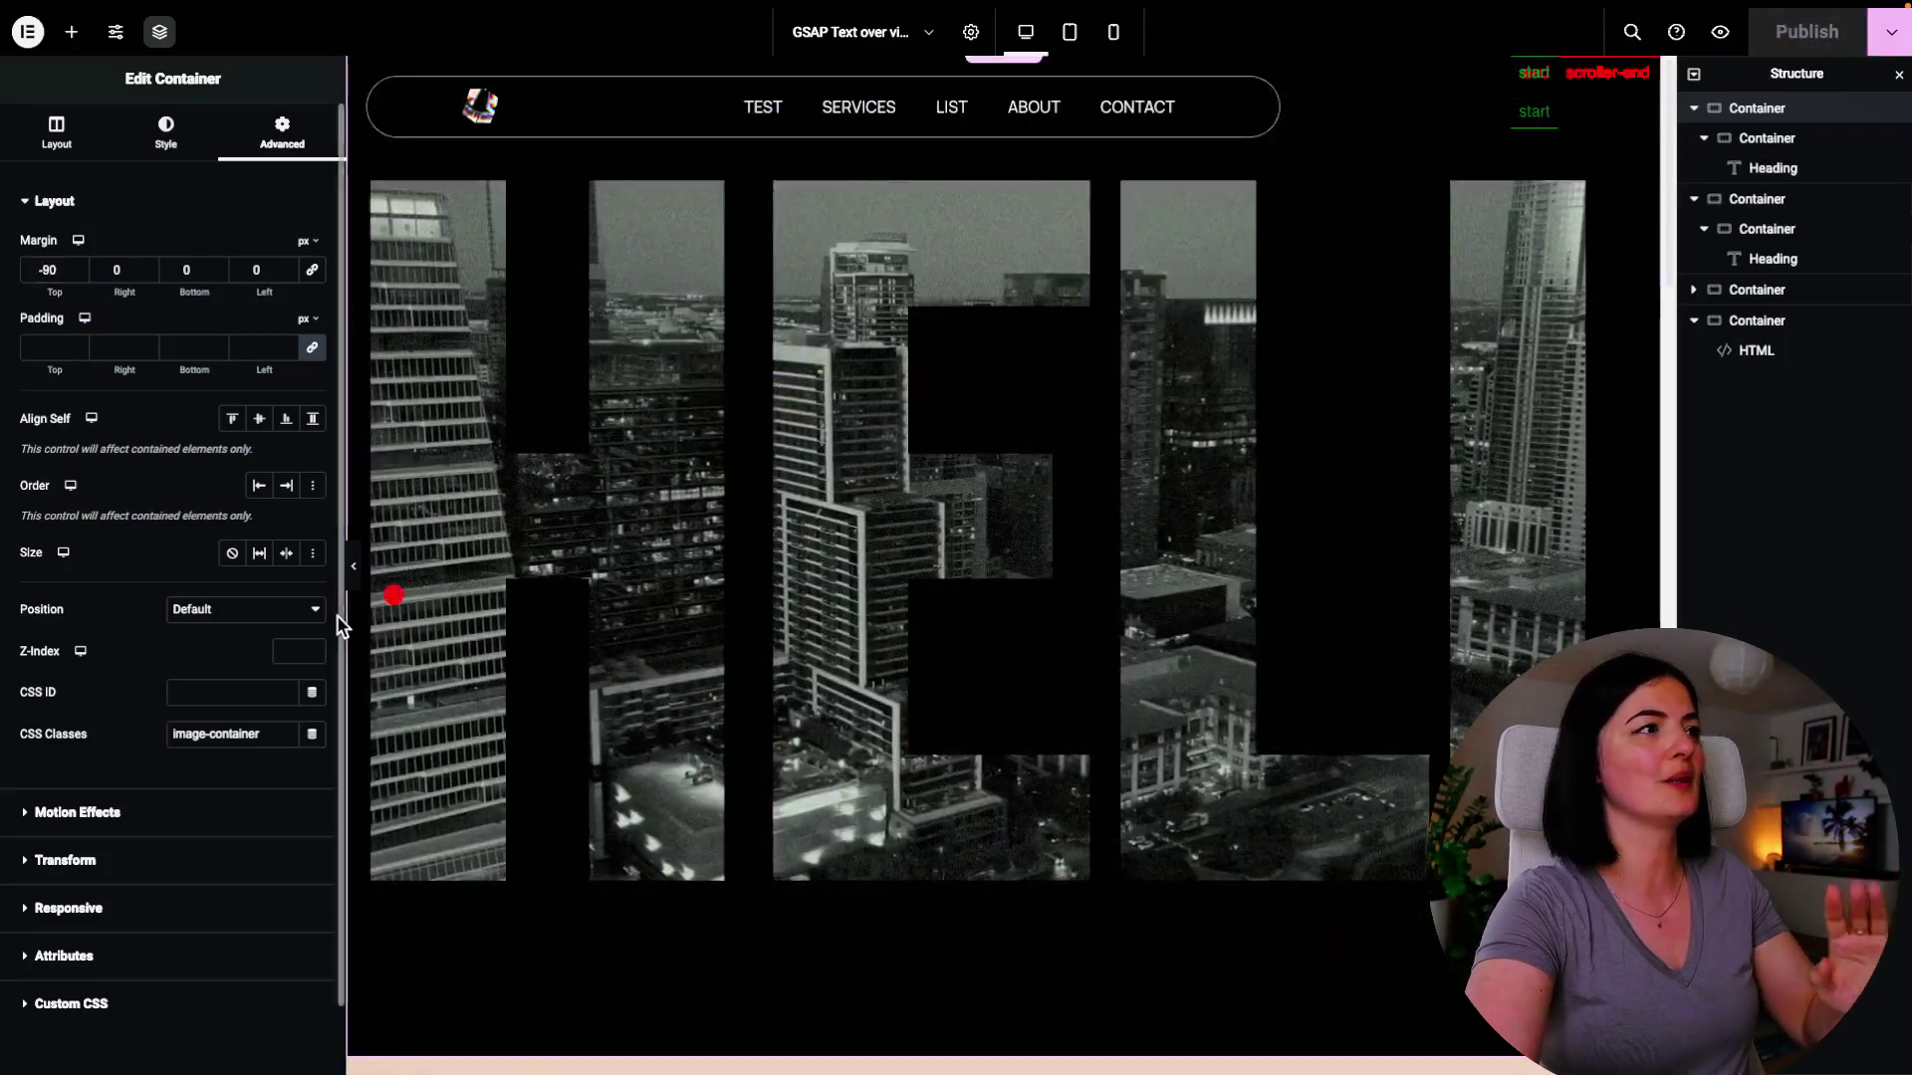
mouse_move(3, 80)
click(63, 781)
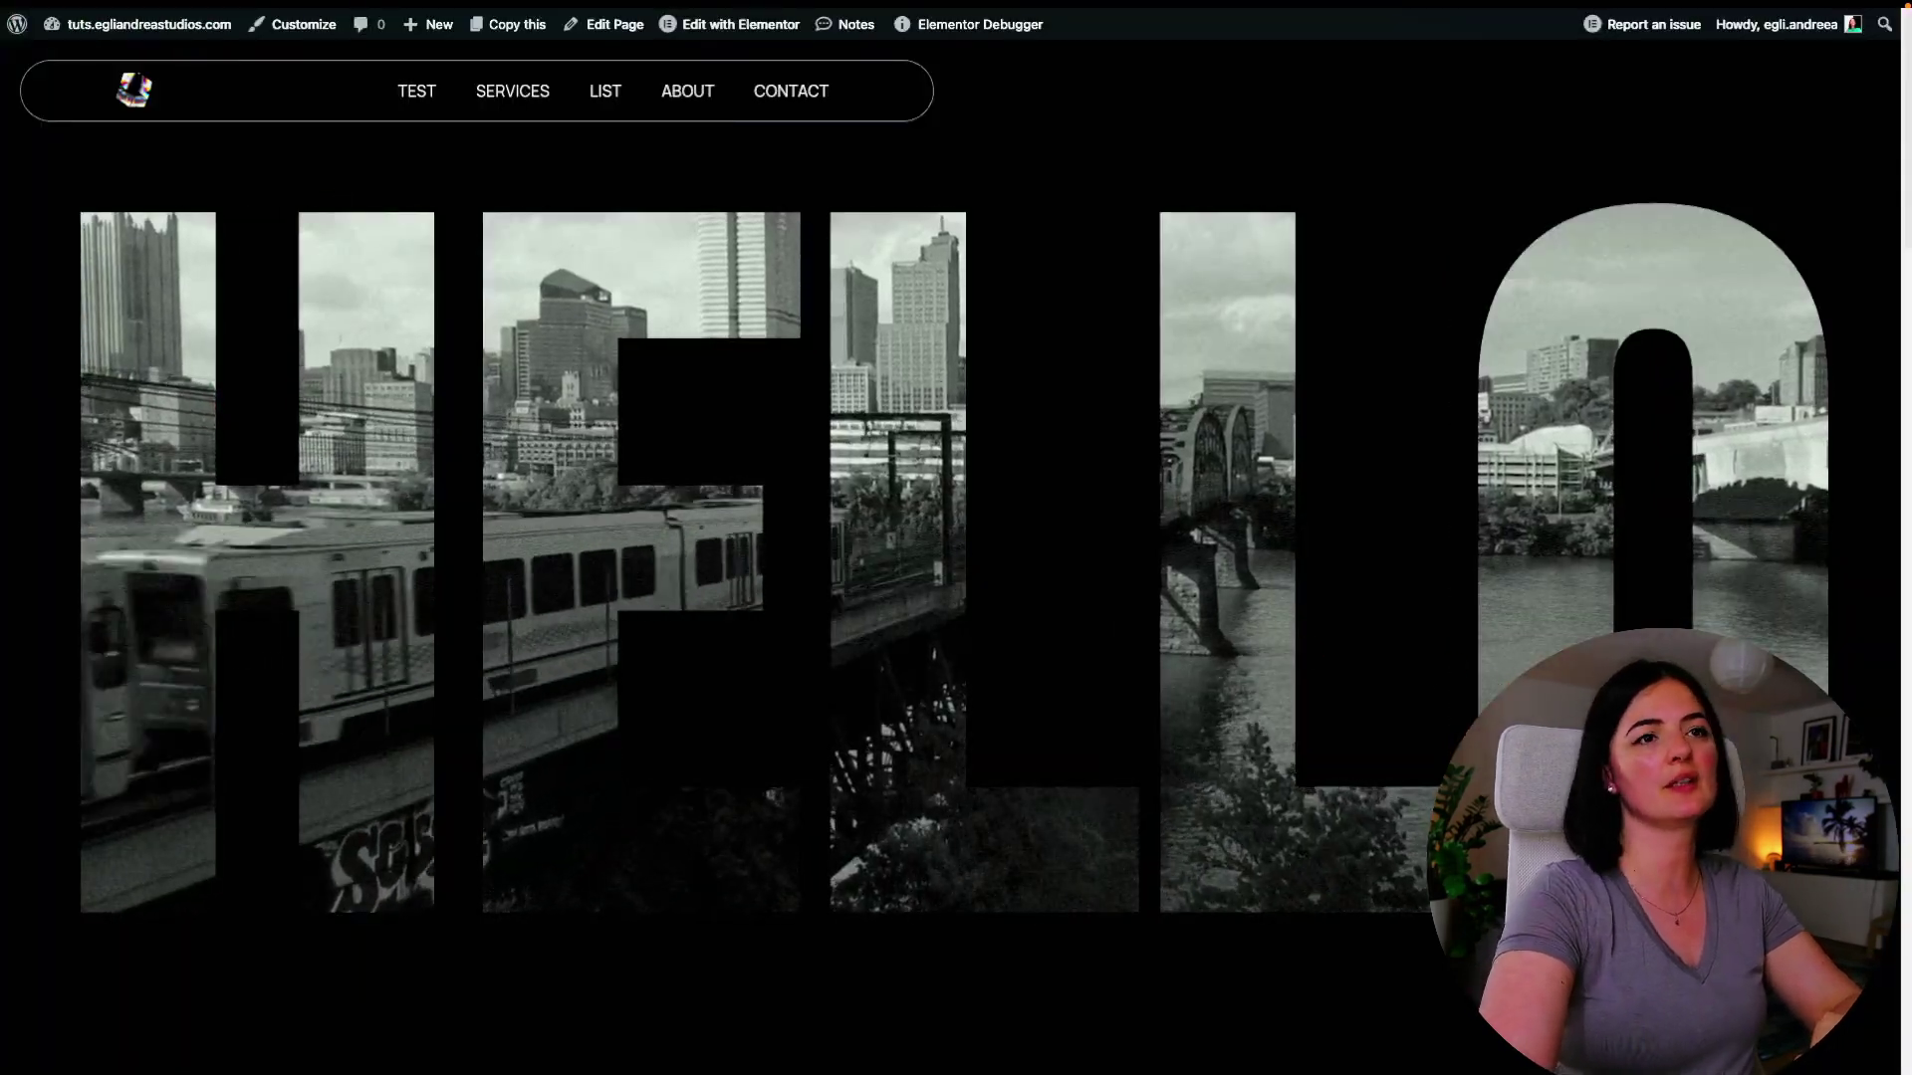
key(ctrl+Tab)
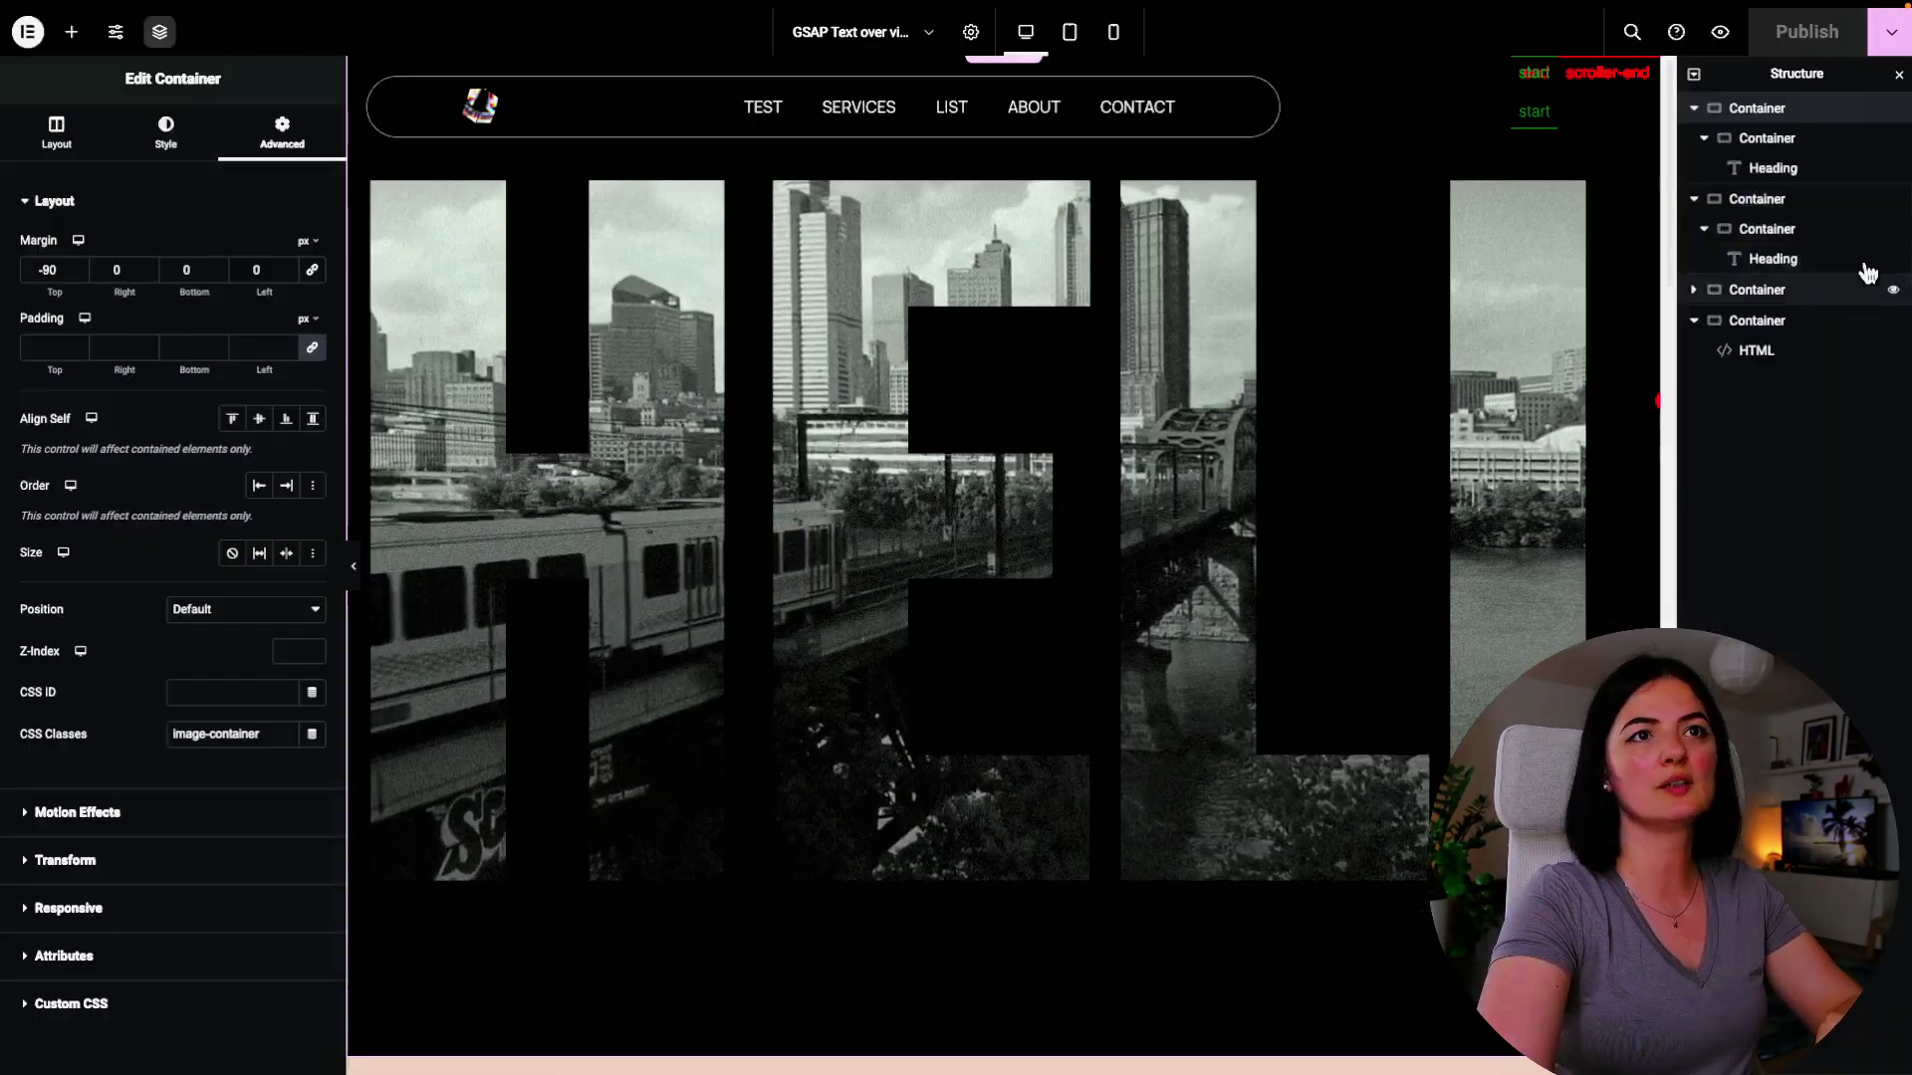
Select the HELLO heading inside the nested container and change its top margin to 170
click(1770, 141)
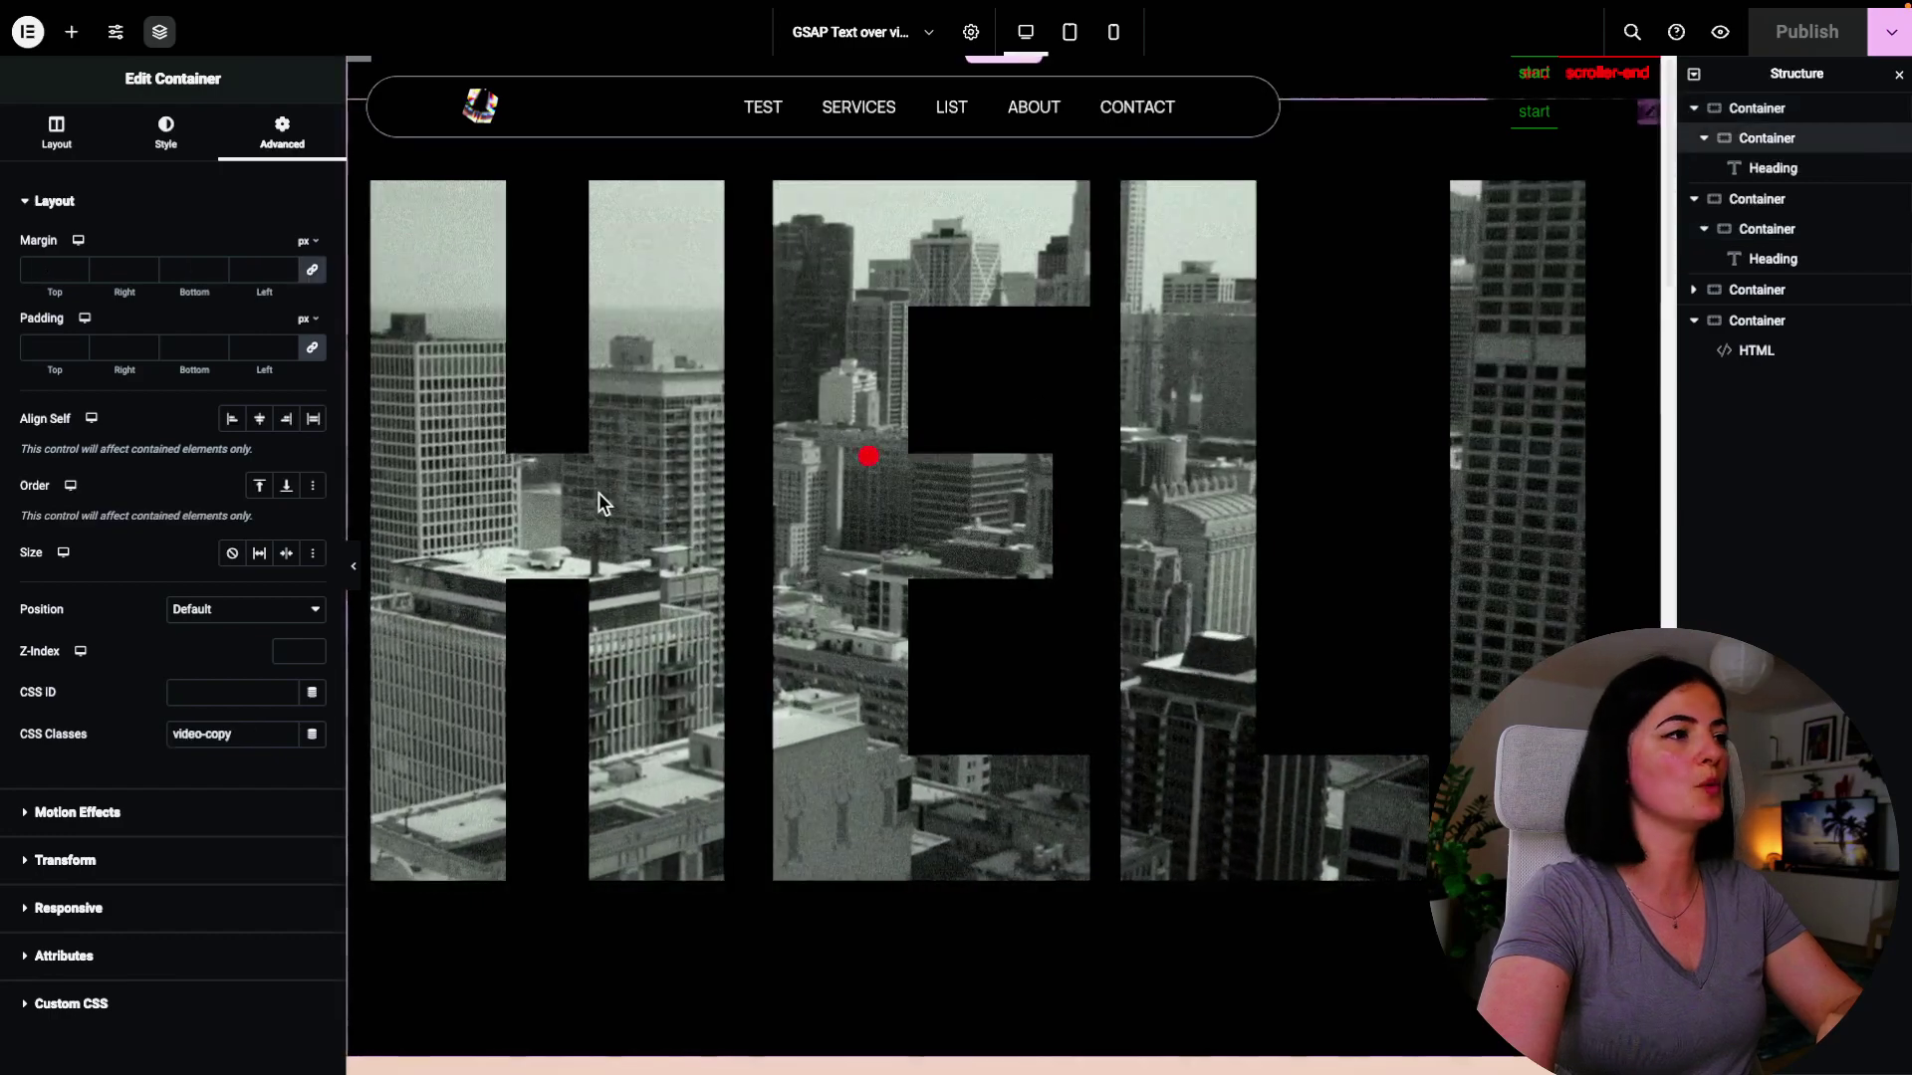
click(429, 517)
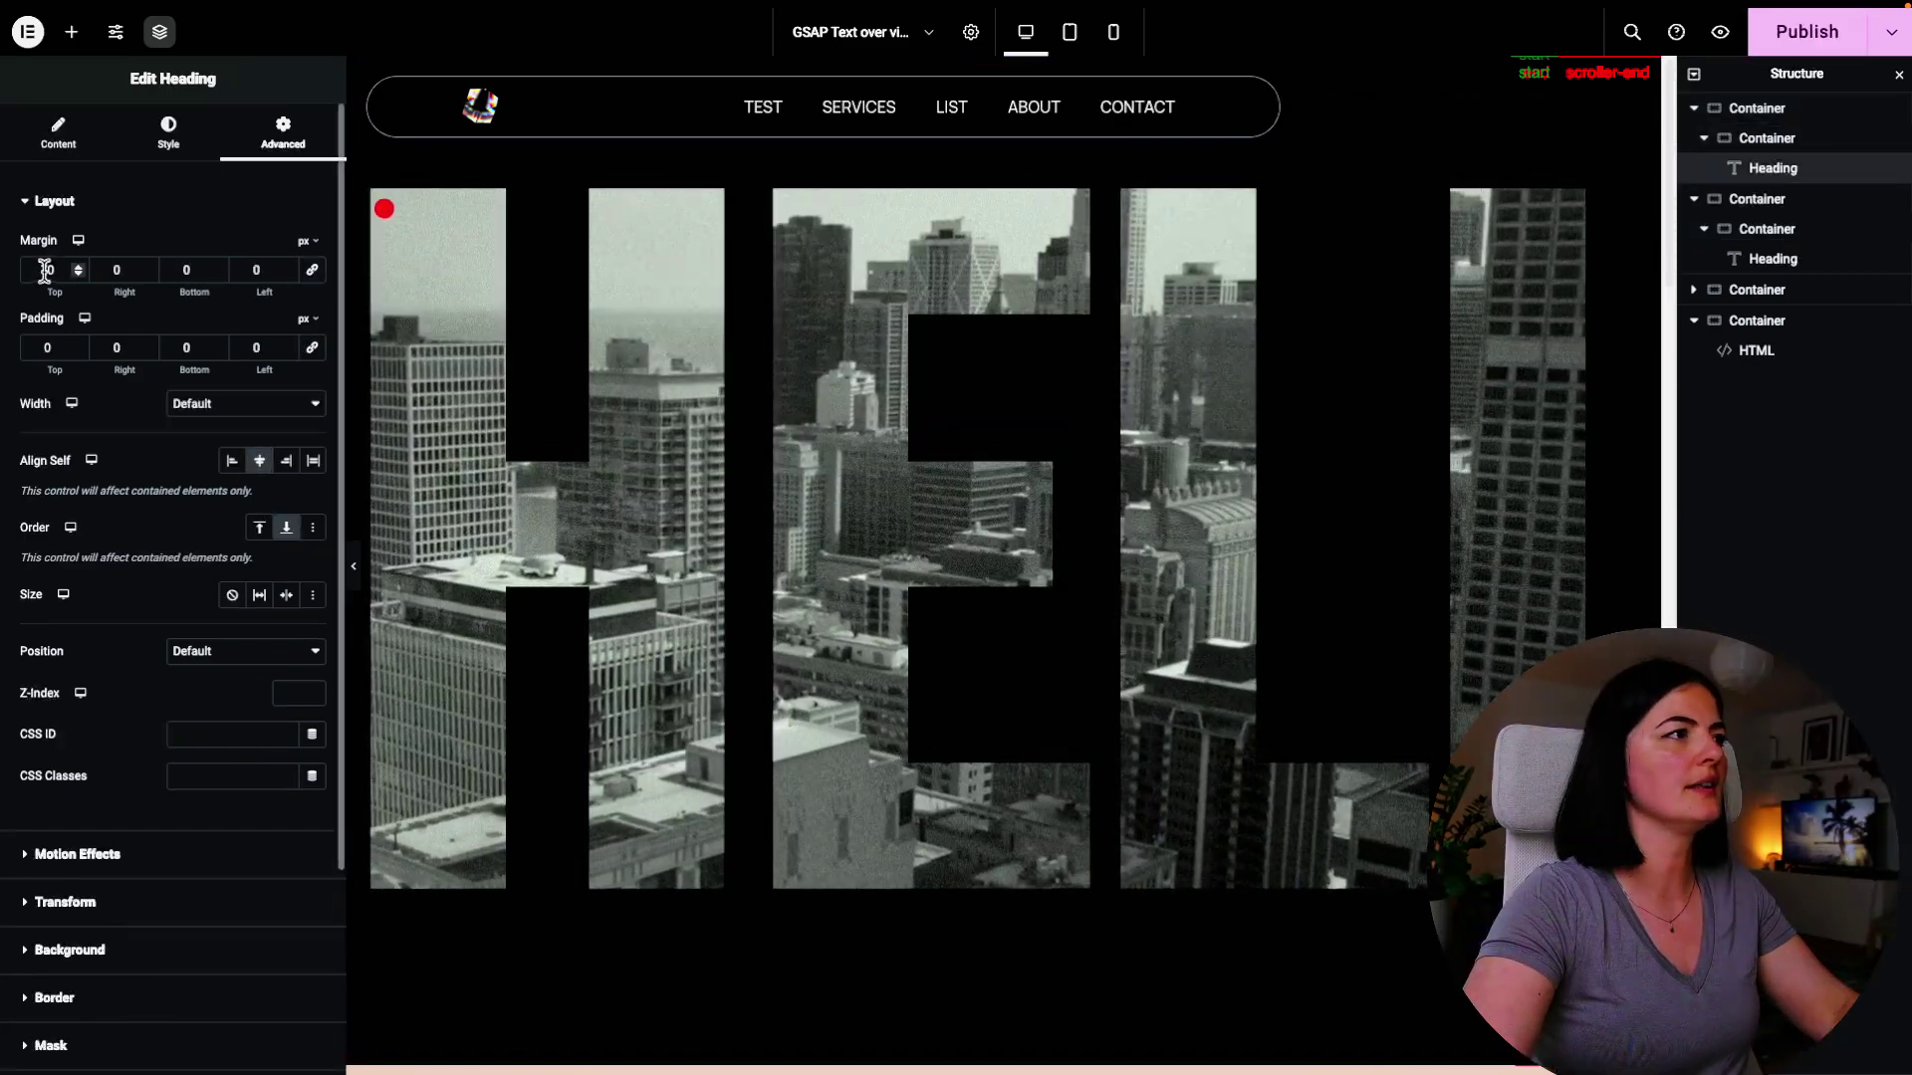
text(17)
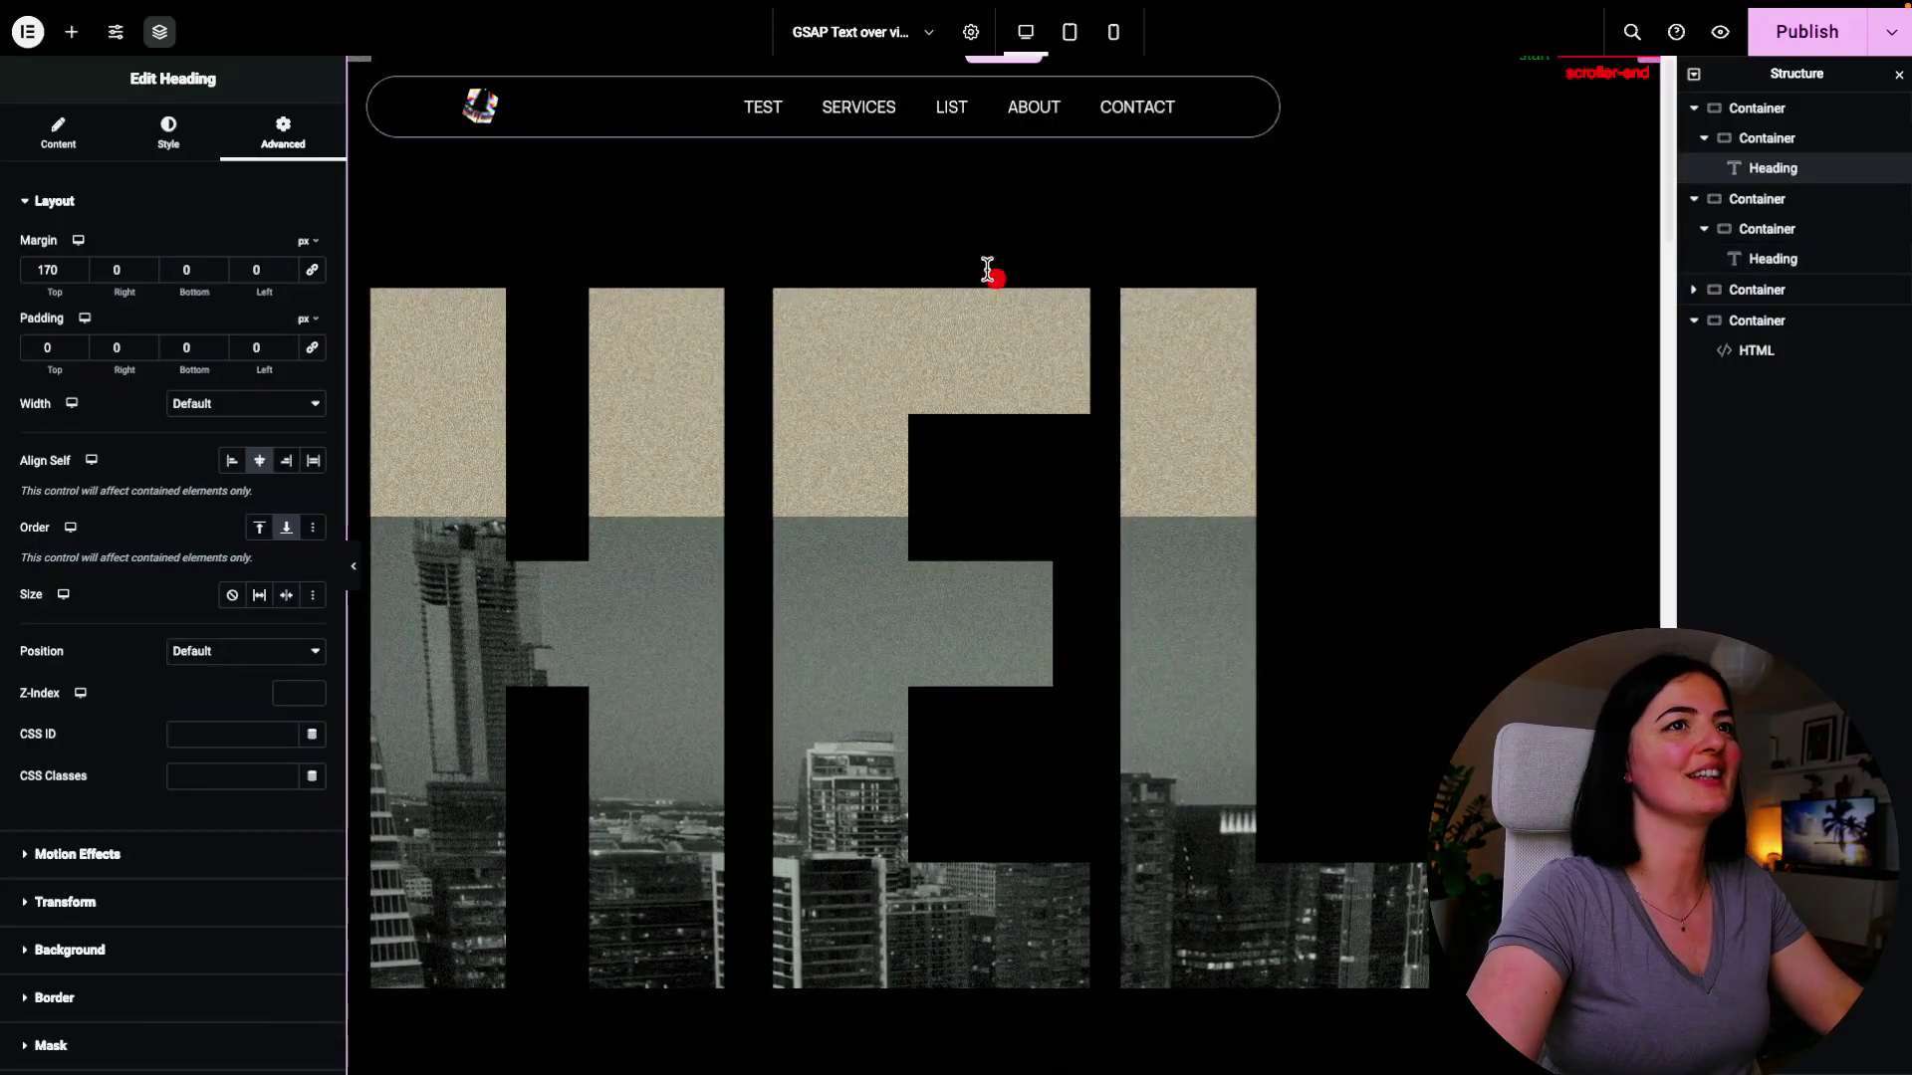
scroll(1125, 503, down, 4)
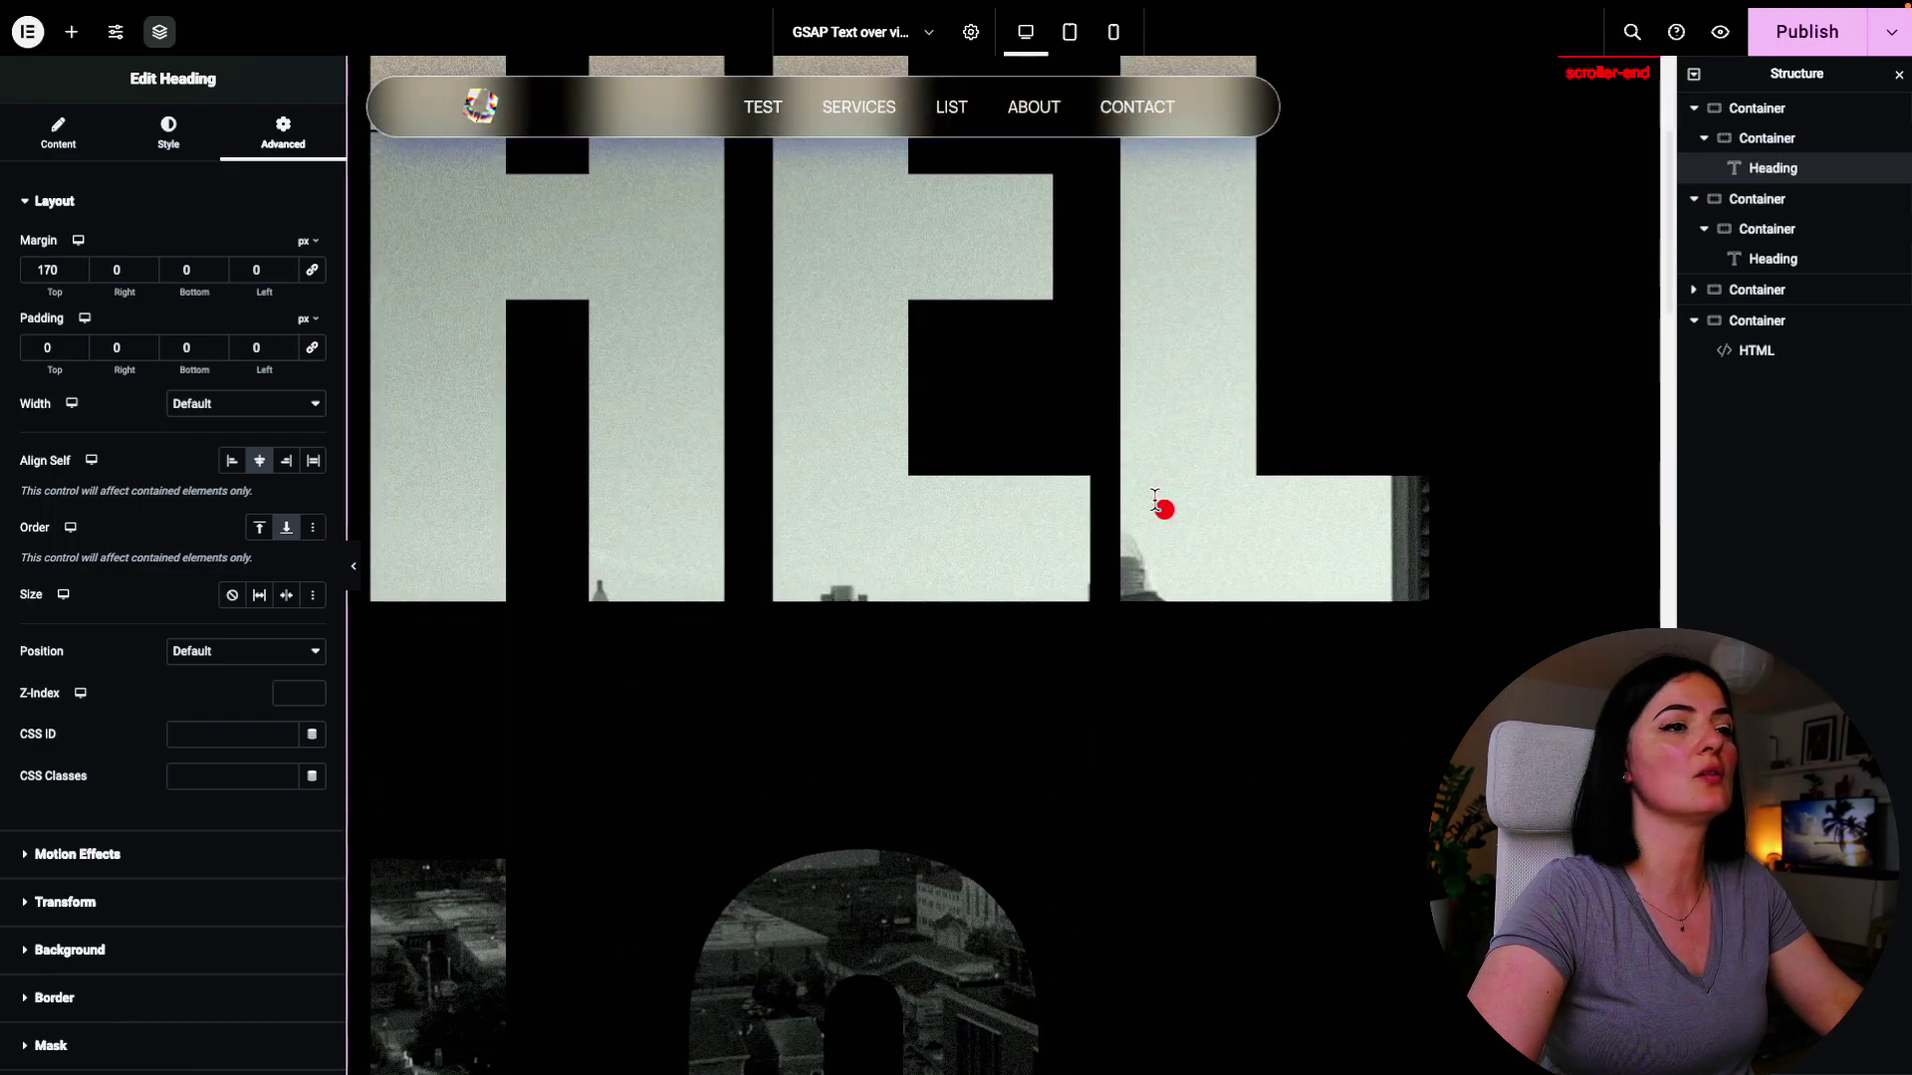
Uncomment the GSAP ScrollTrigger script in the HTML widget and widen the panel to review it
click(1757, 352)
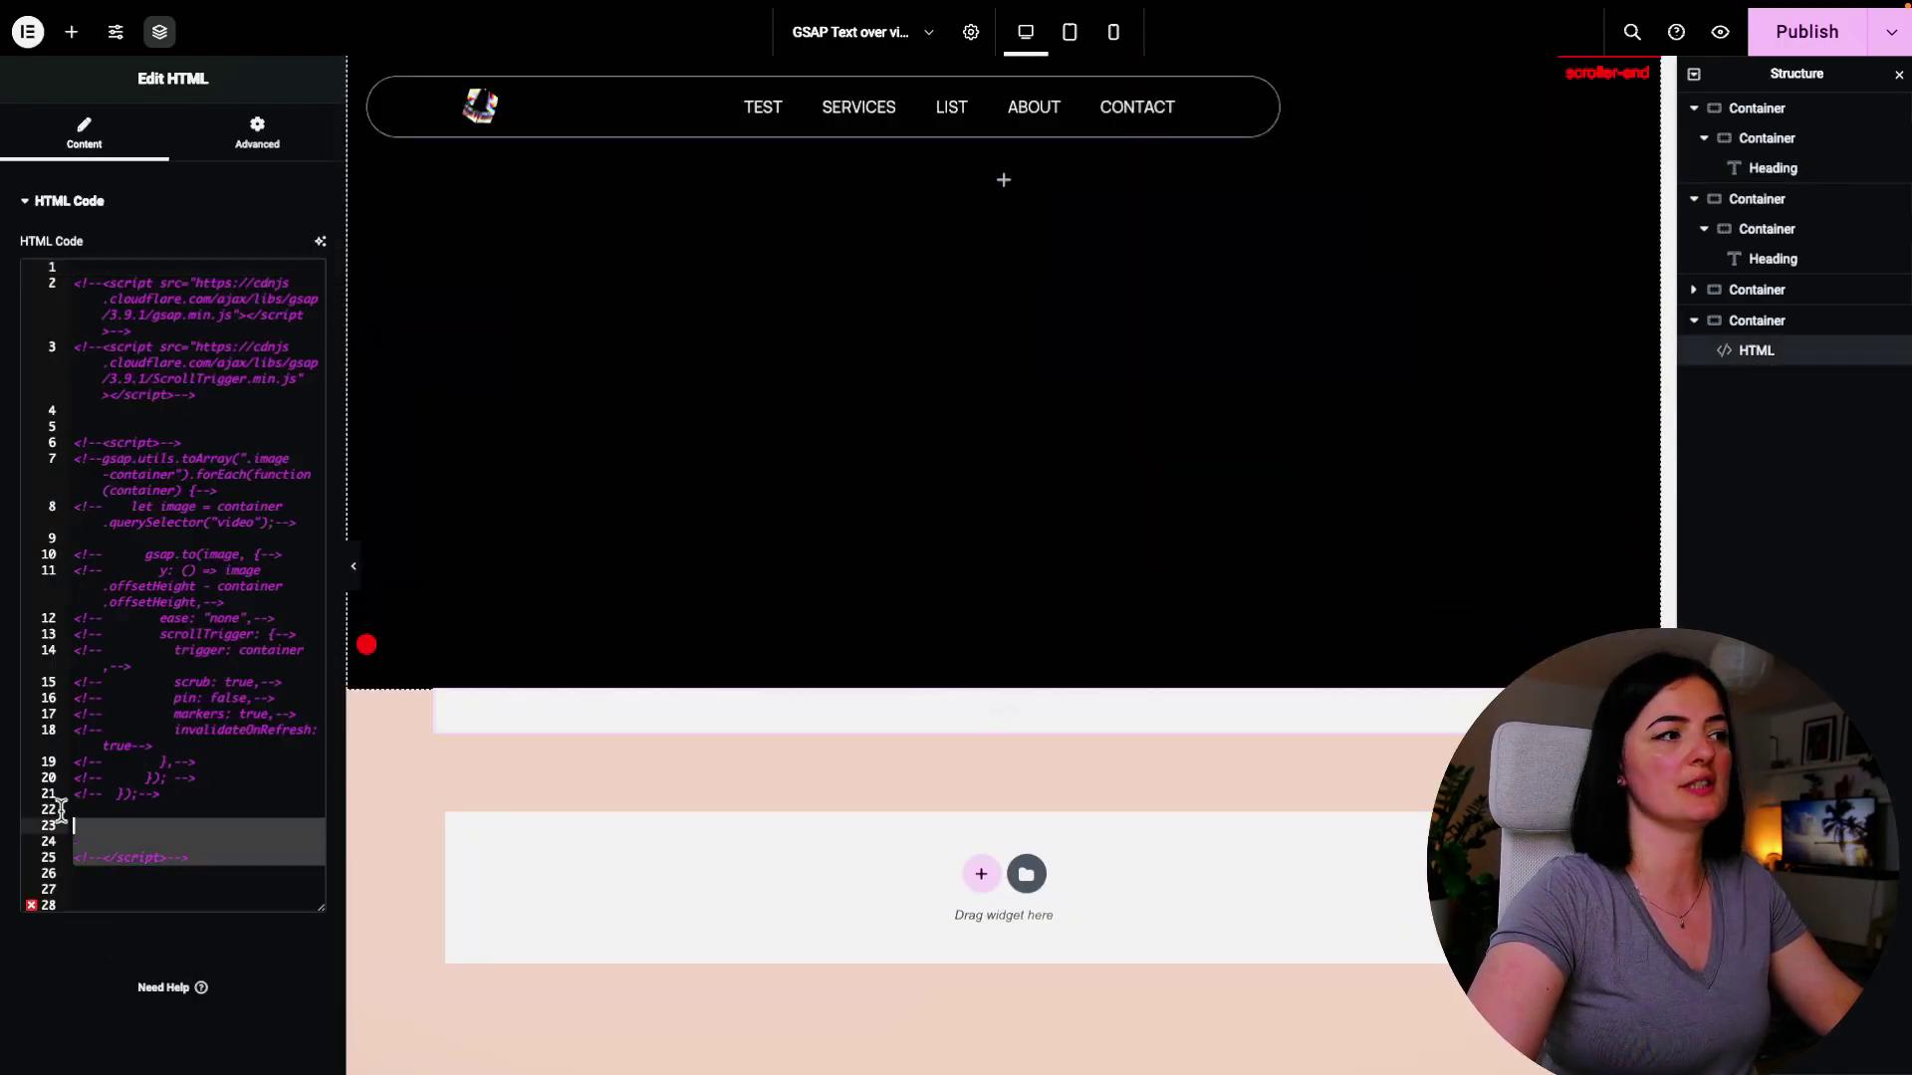
drag(62, 811, 36, 327)
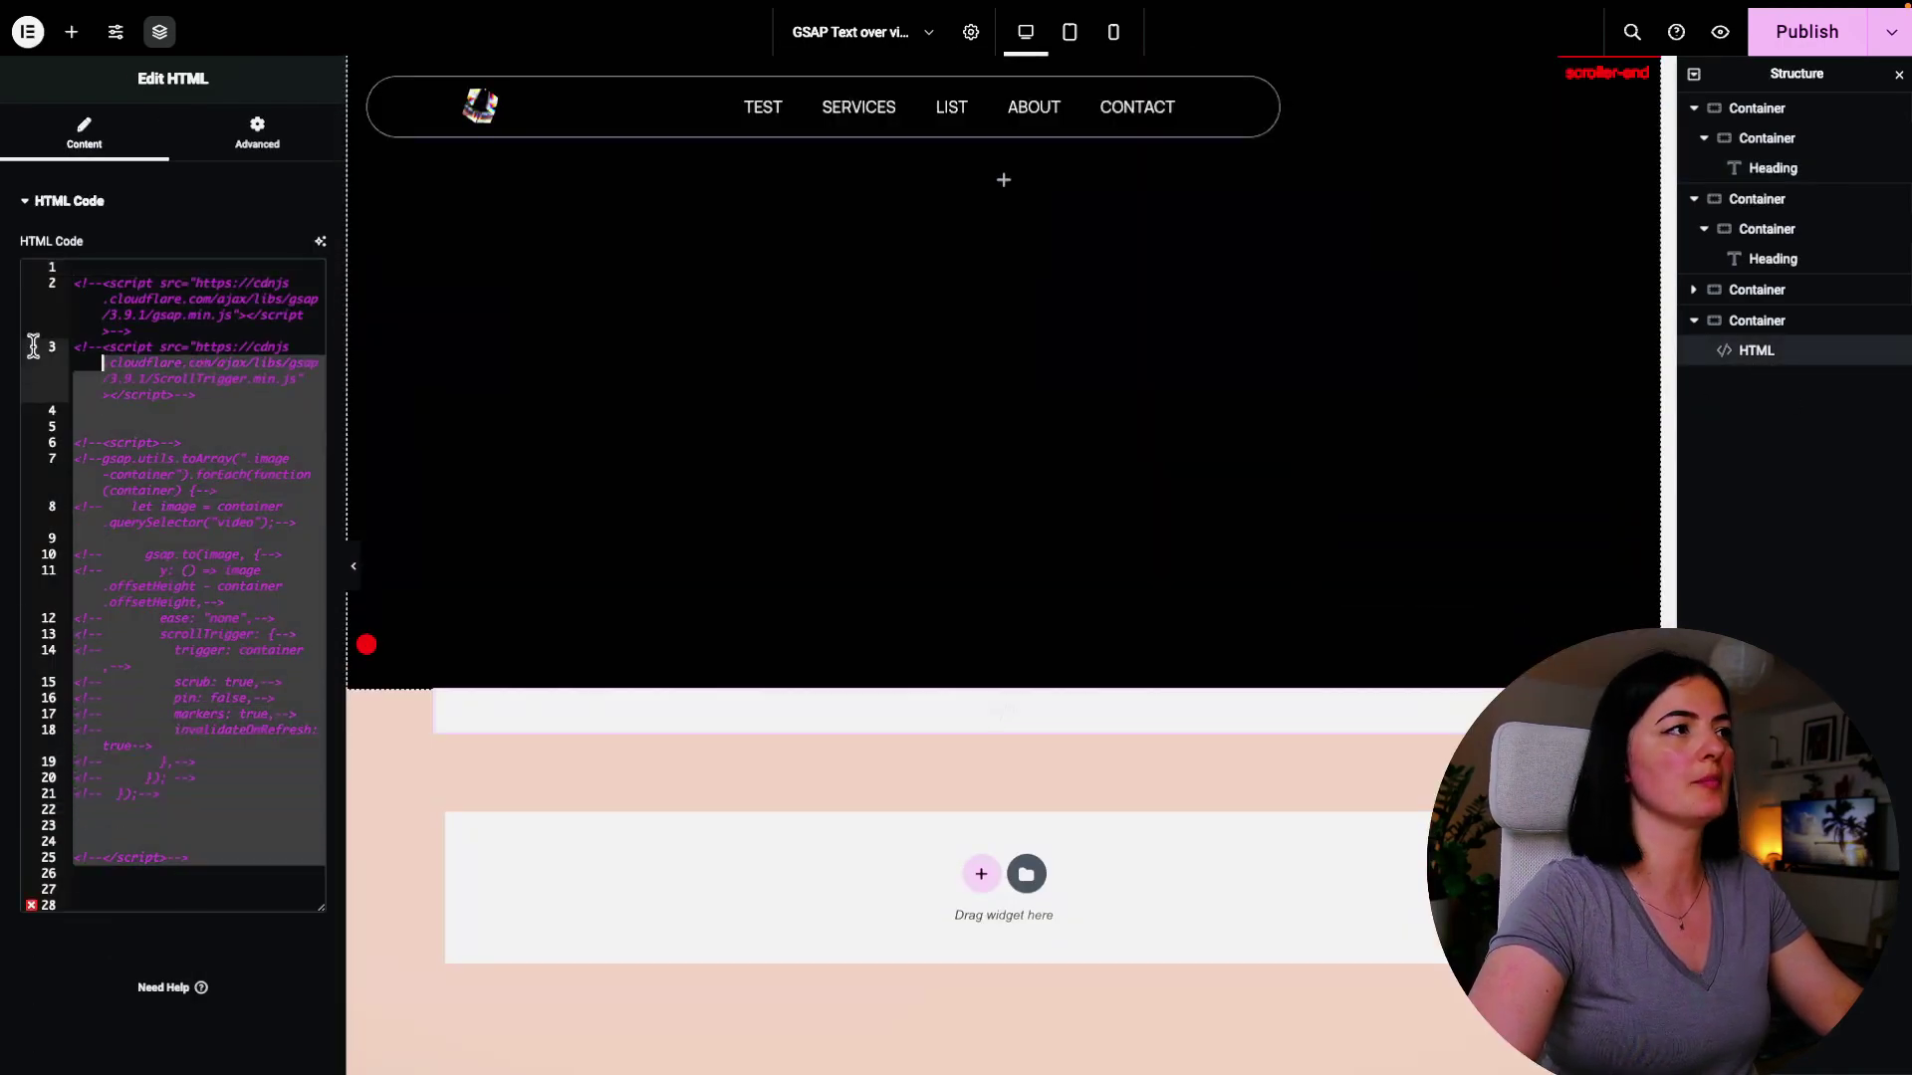
key(ctrl+slash)
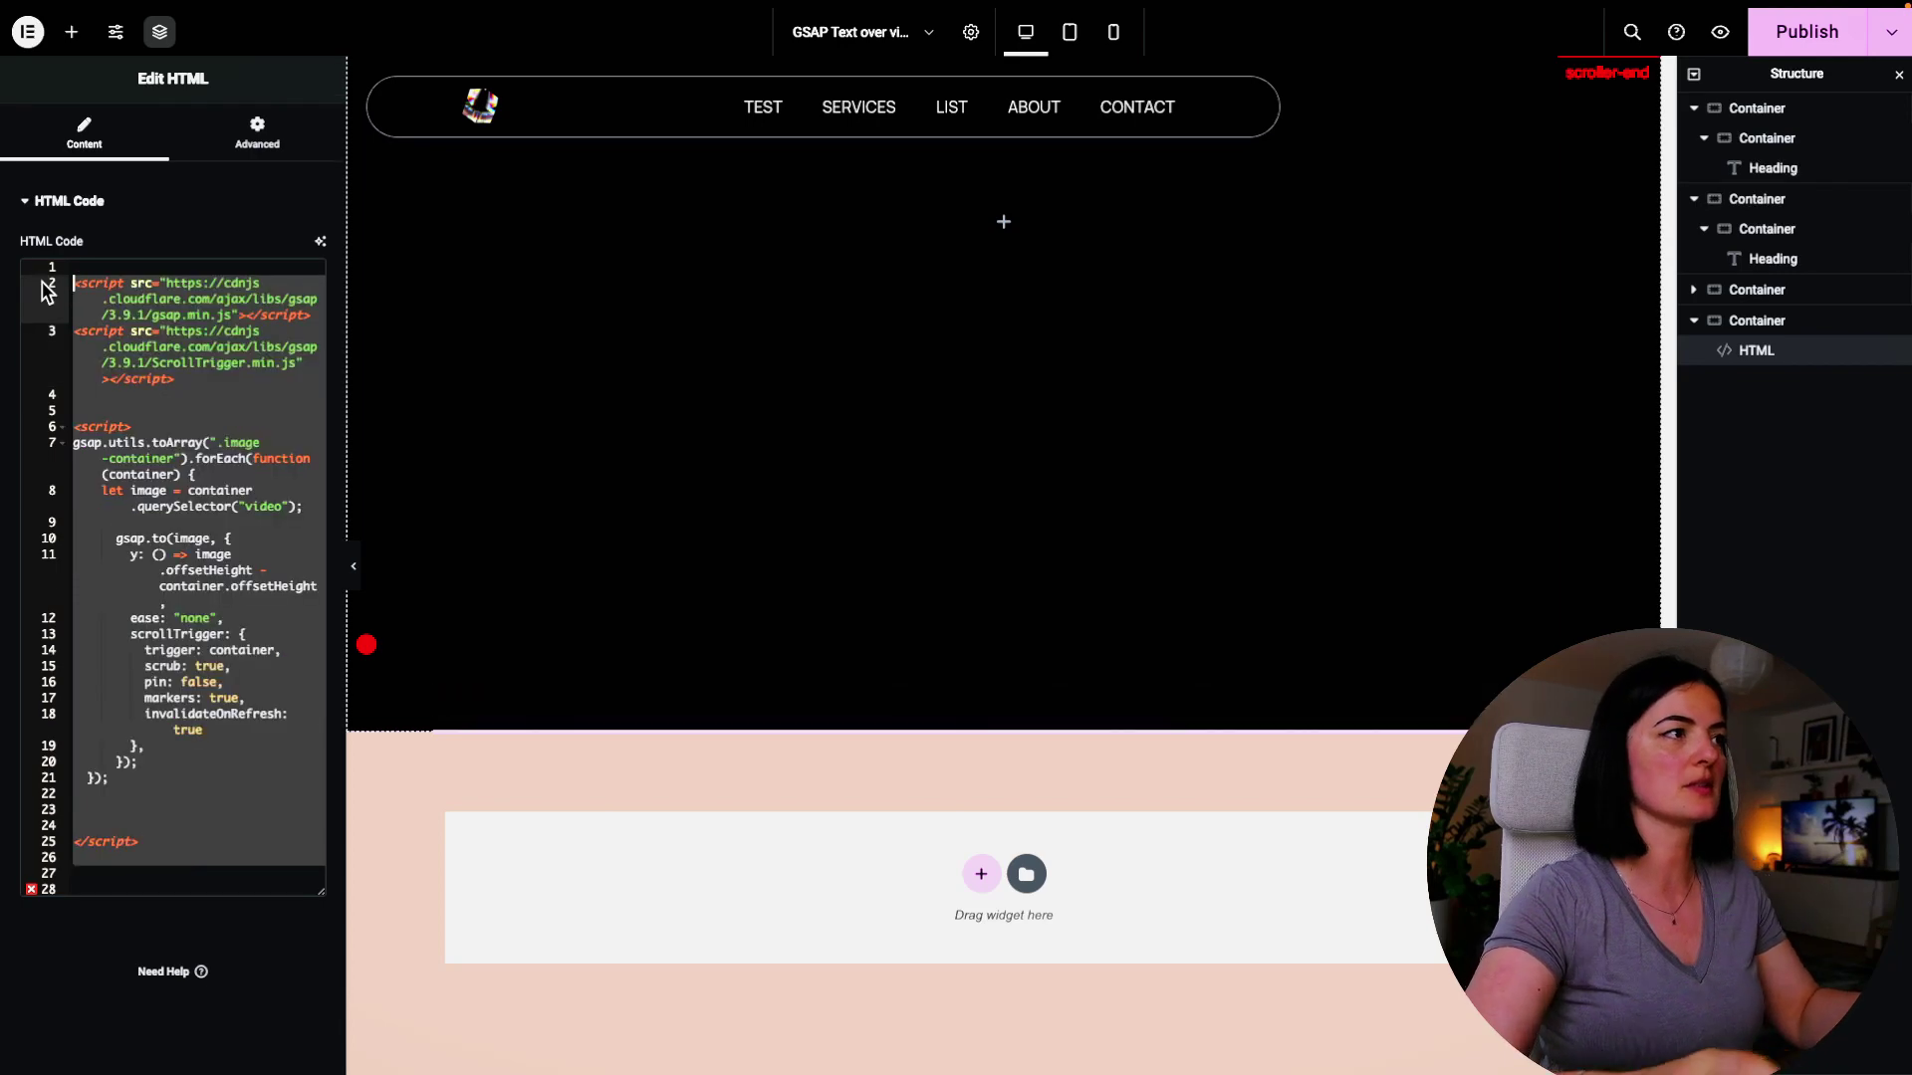
drag(346, 448, 443, 448)
click(221, 730)
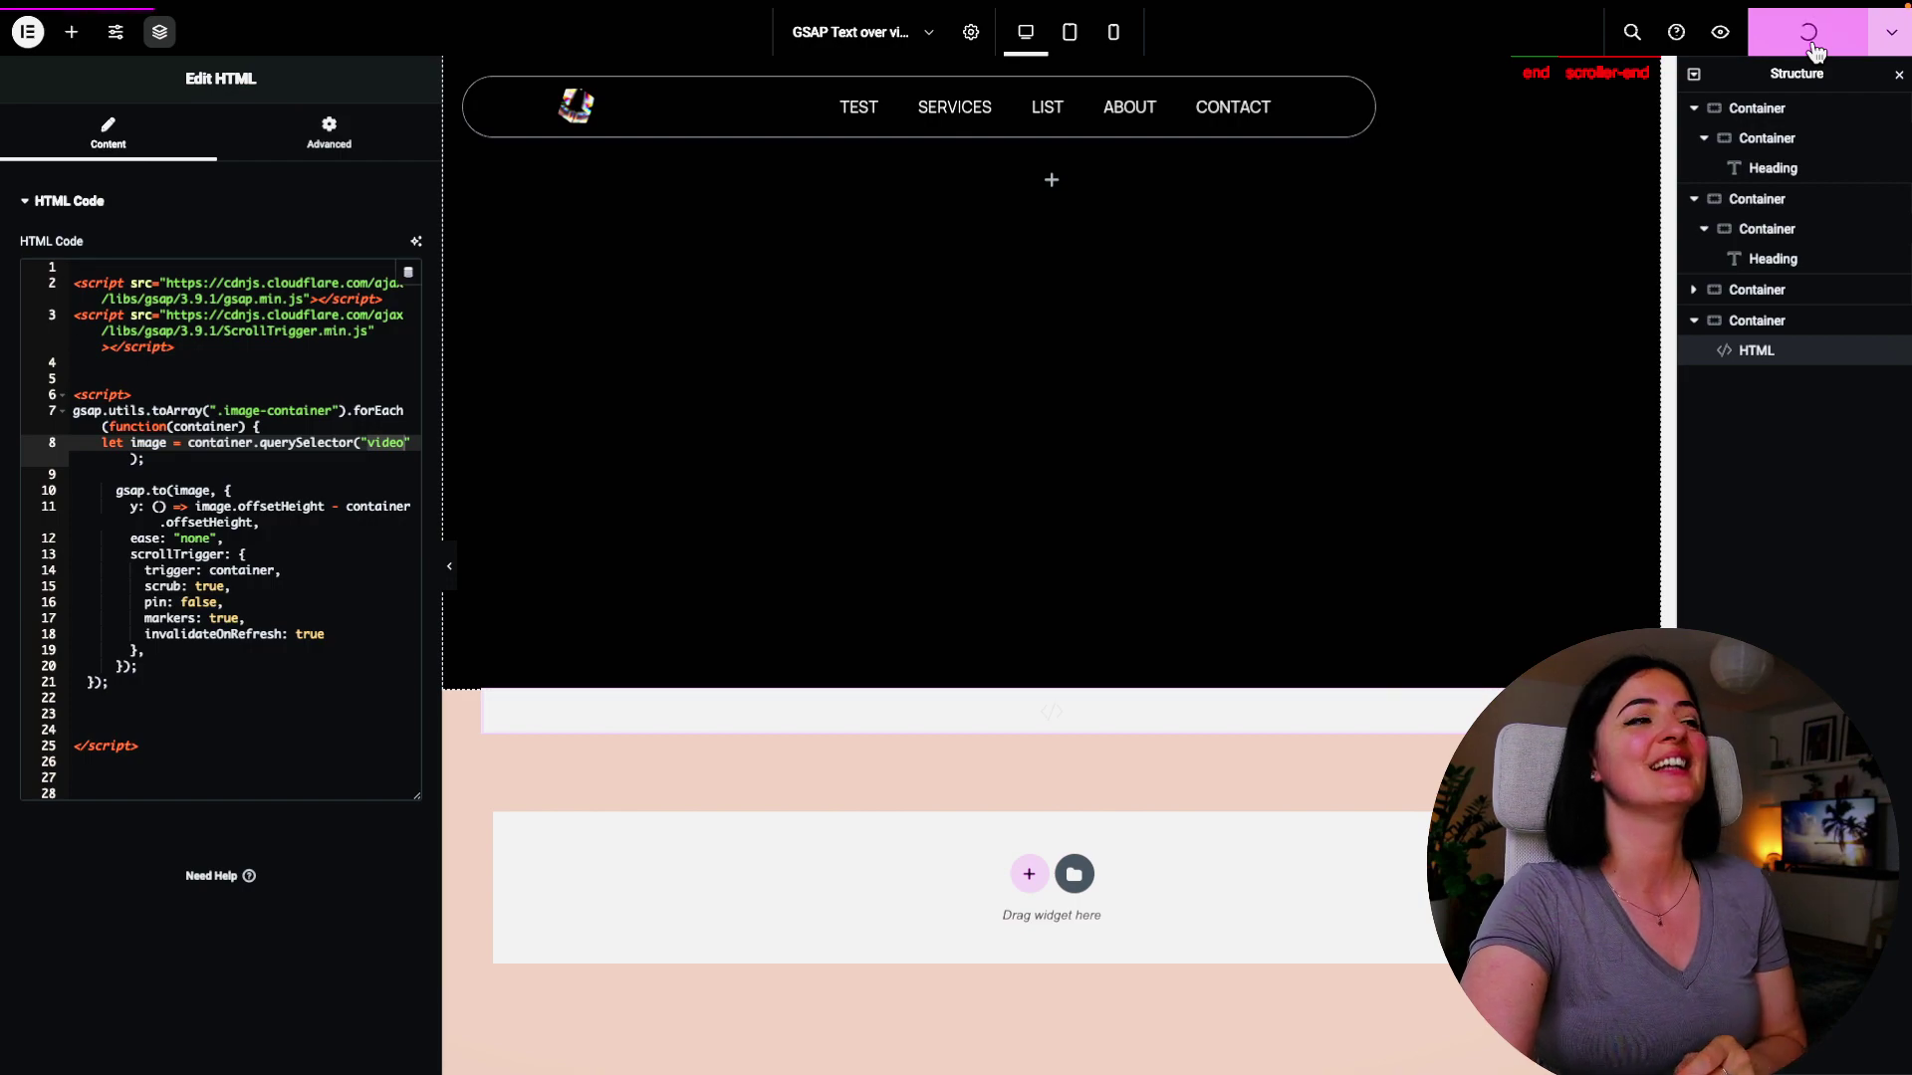
Open the saved page live and scroll up and down to watch the video move inside HELLO
click(1720, 32)
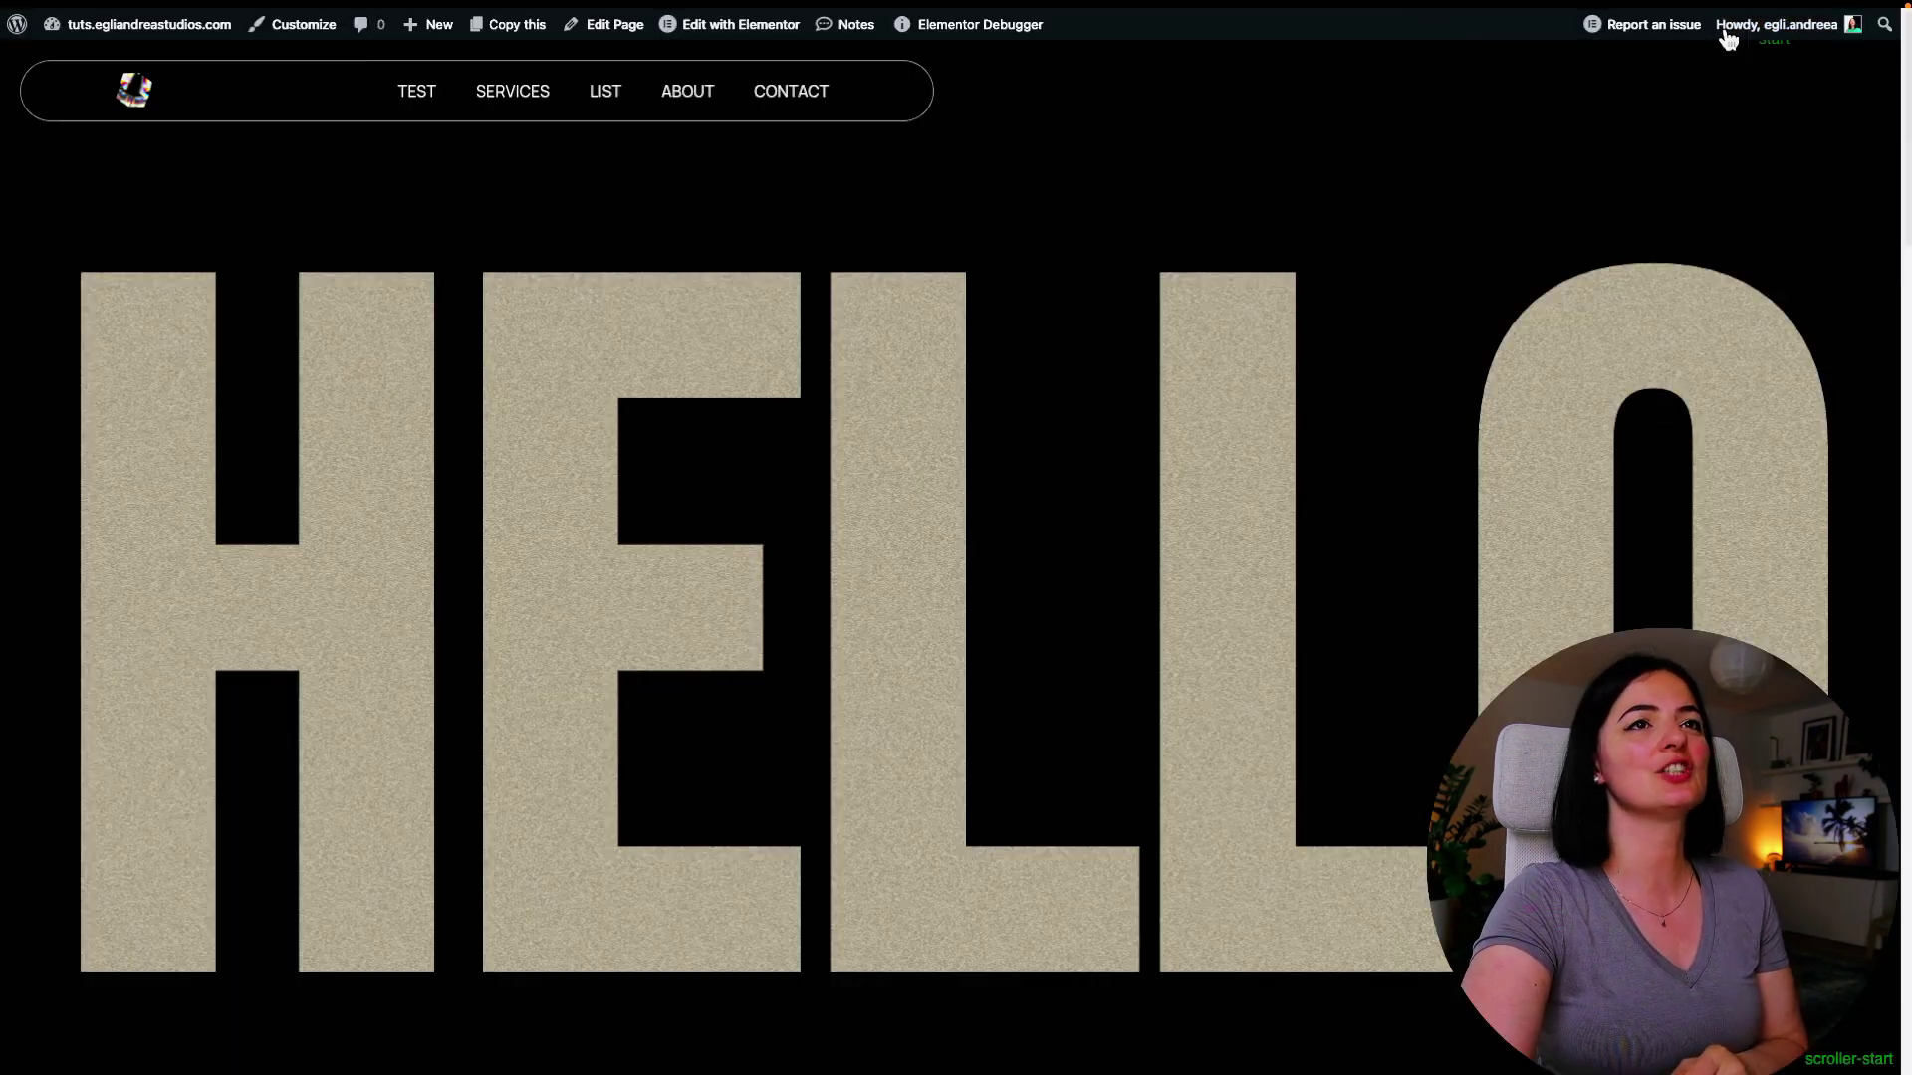
scroll(1882, 752, down, 2)
scroll(1882, 752, up, 2)
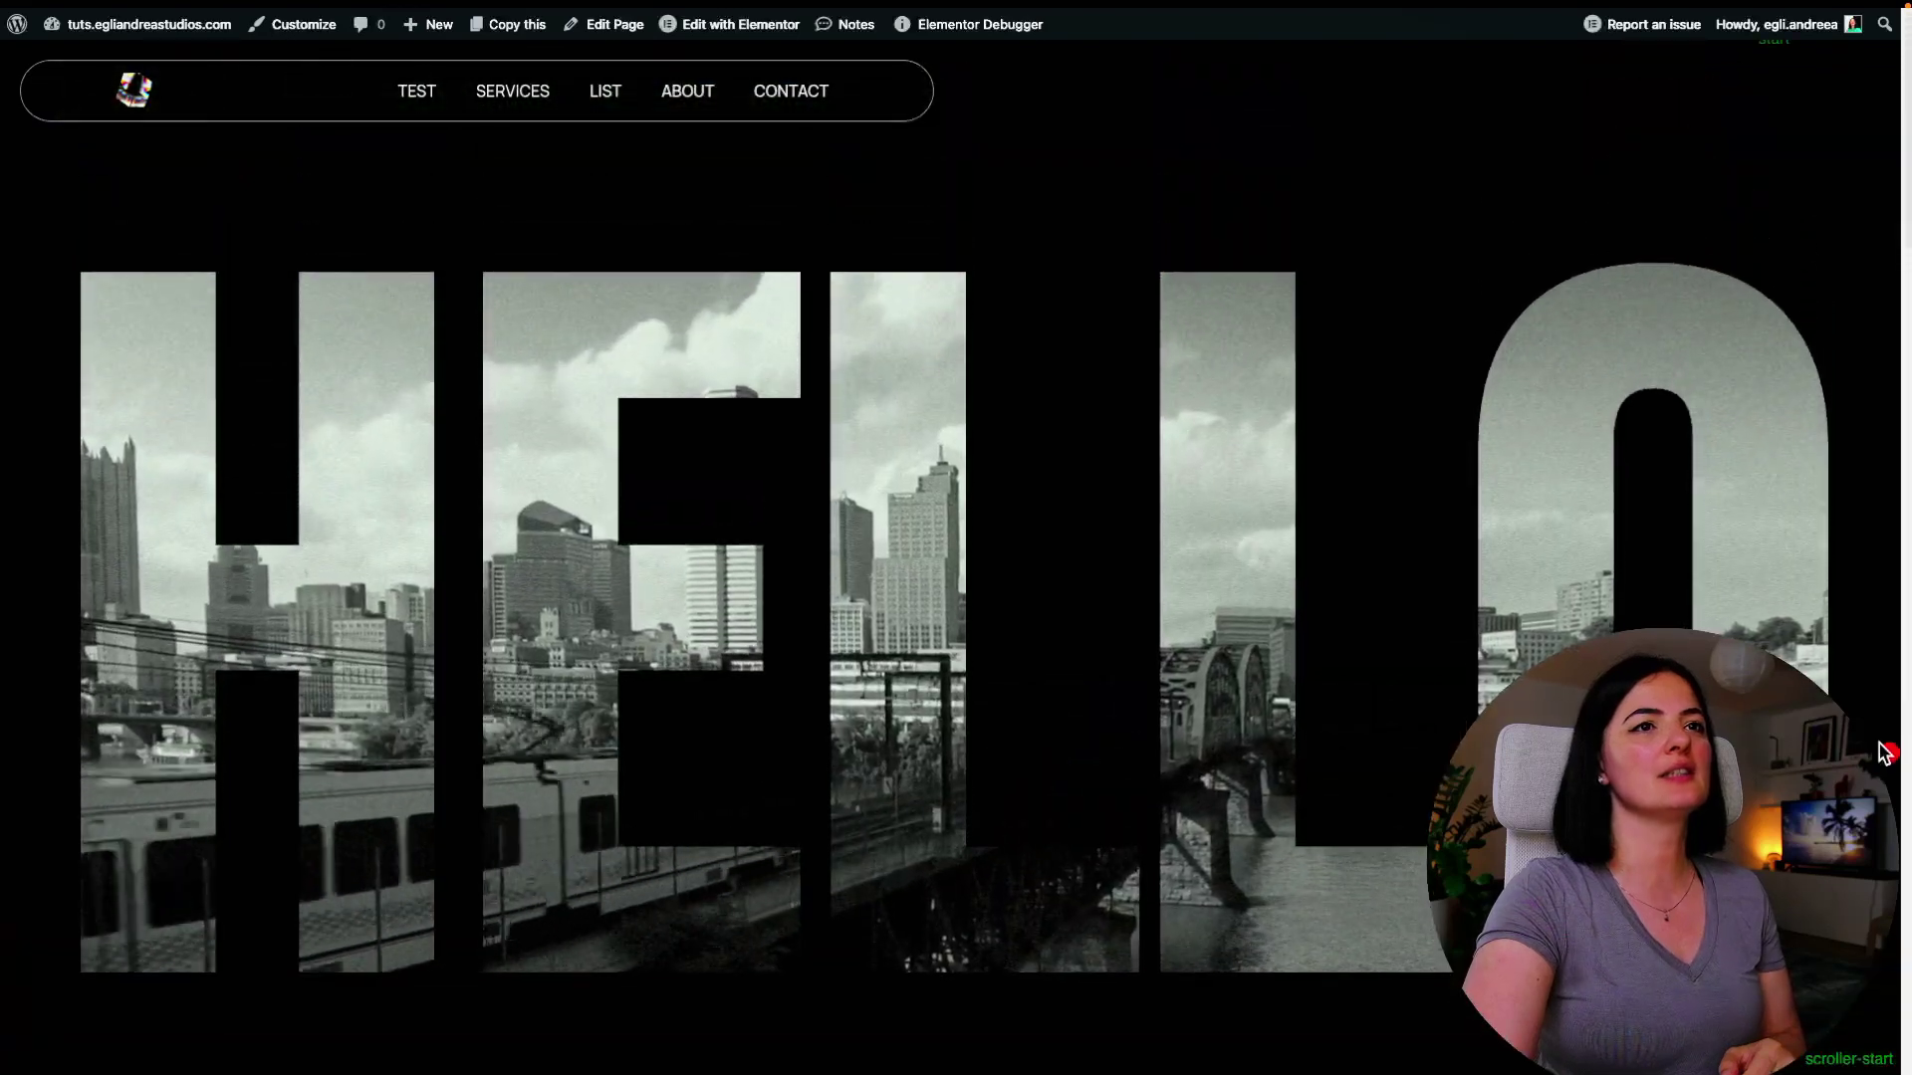
scroll(1885, 752, down, 2)
scroll(1885, 752, up, 2)
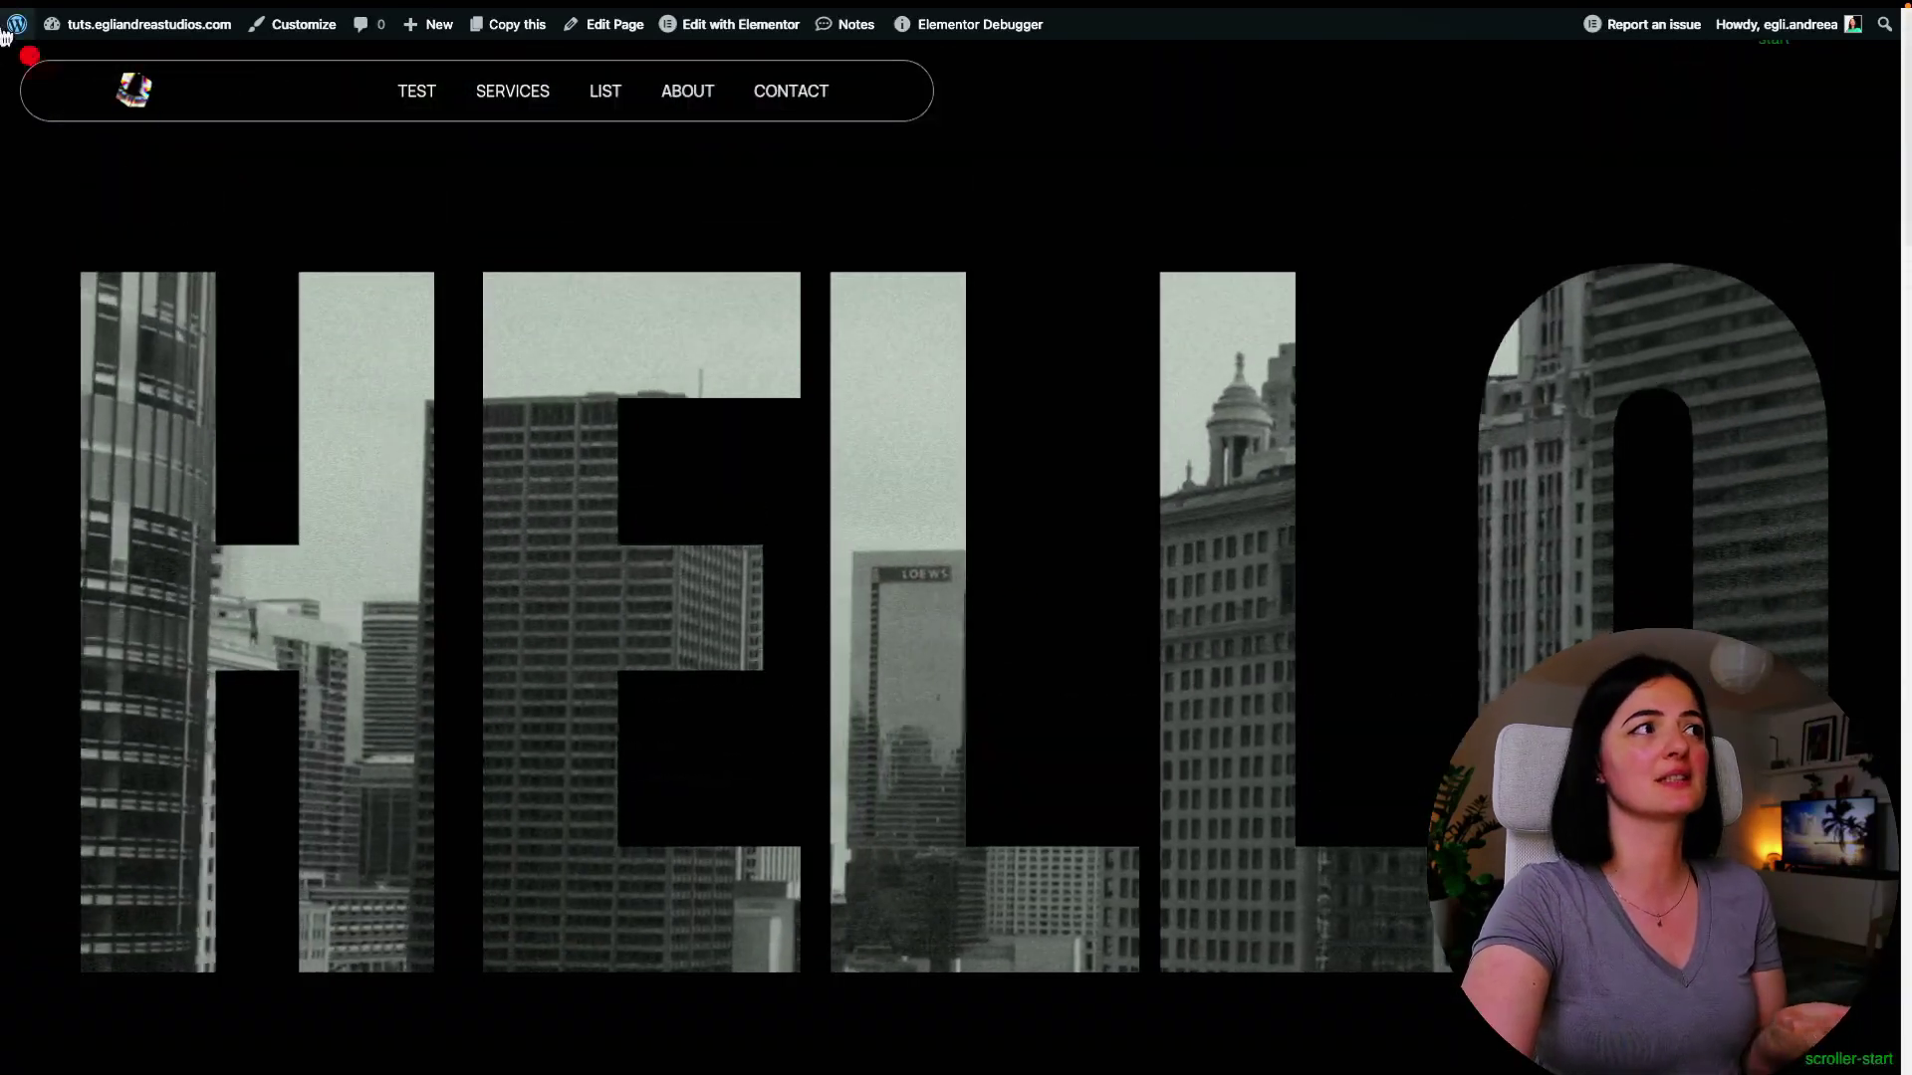
Exit the editor to the dashboard, visit Elementor's Custom Code snippets, then Elementor Settings
mouse_move(122, 59)
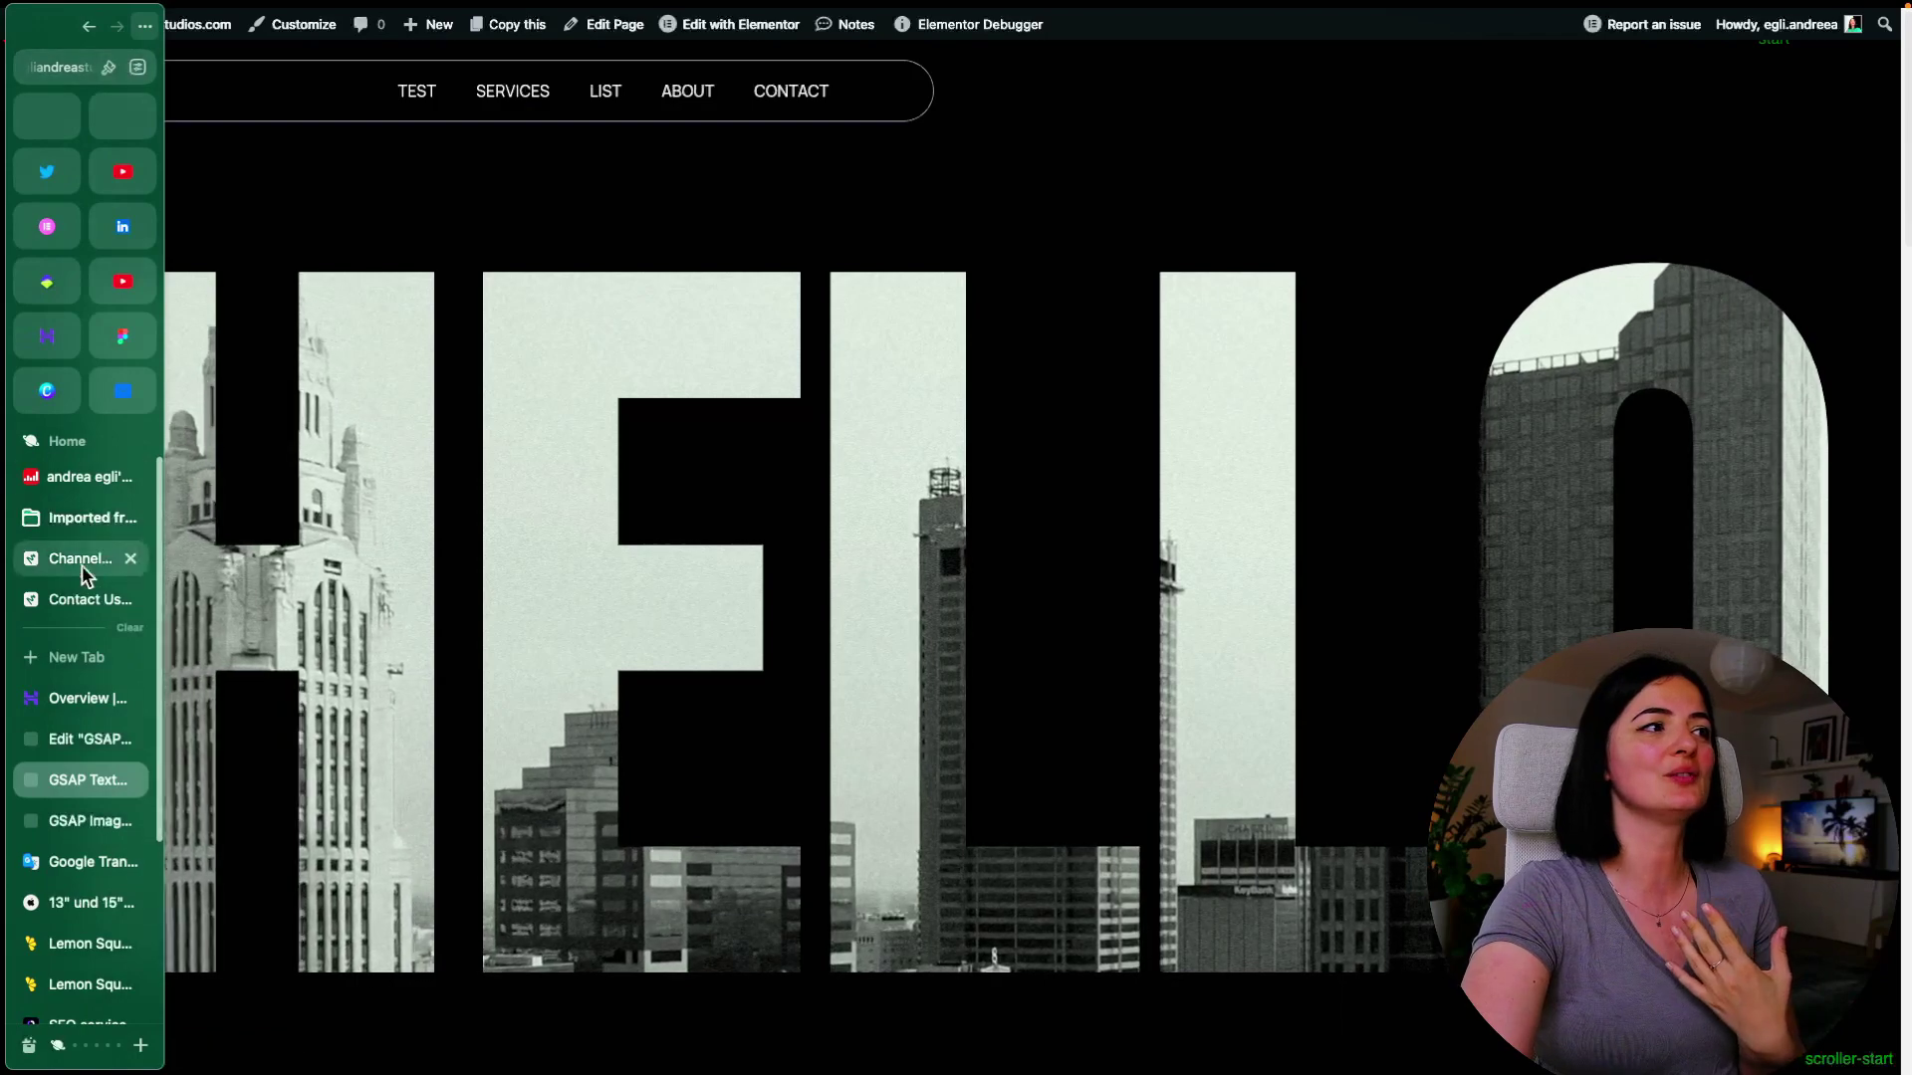
click(83, 740)
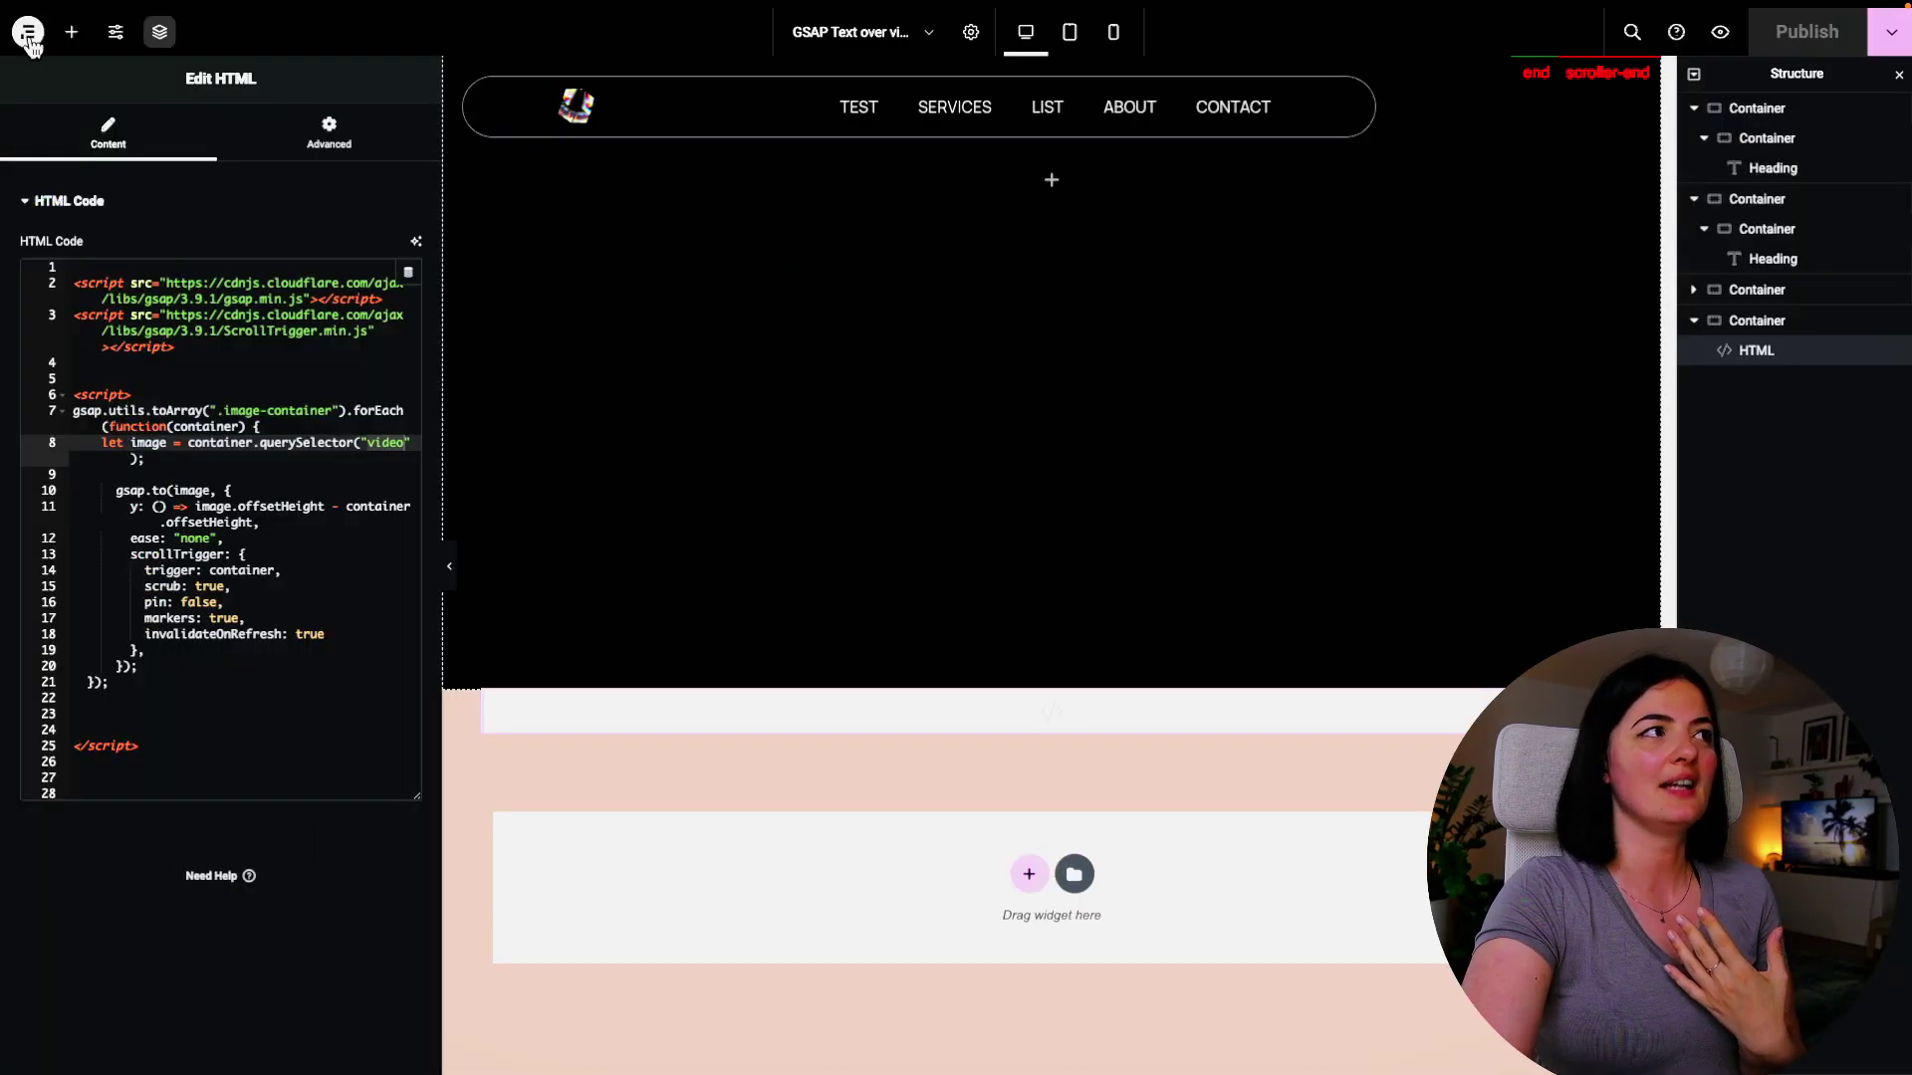
click(27, 31)
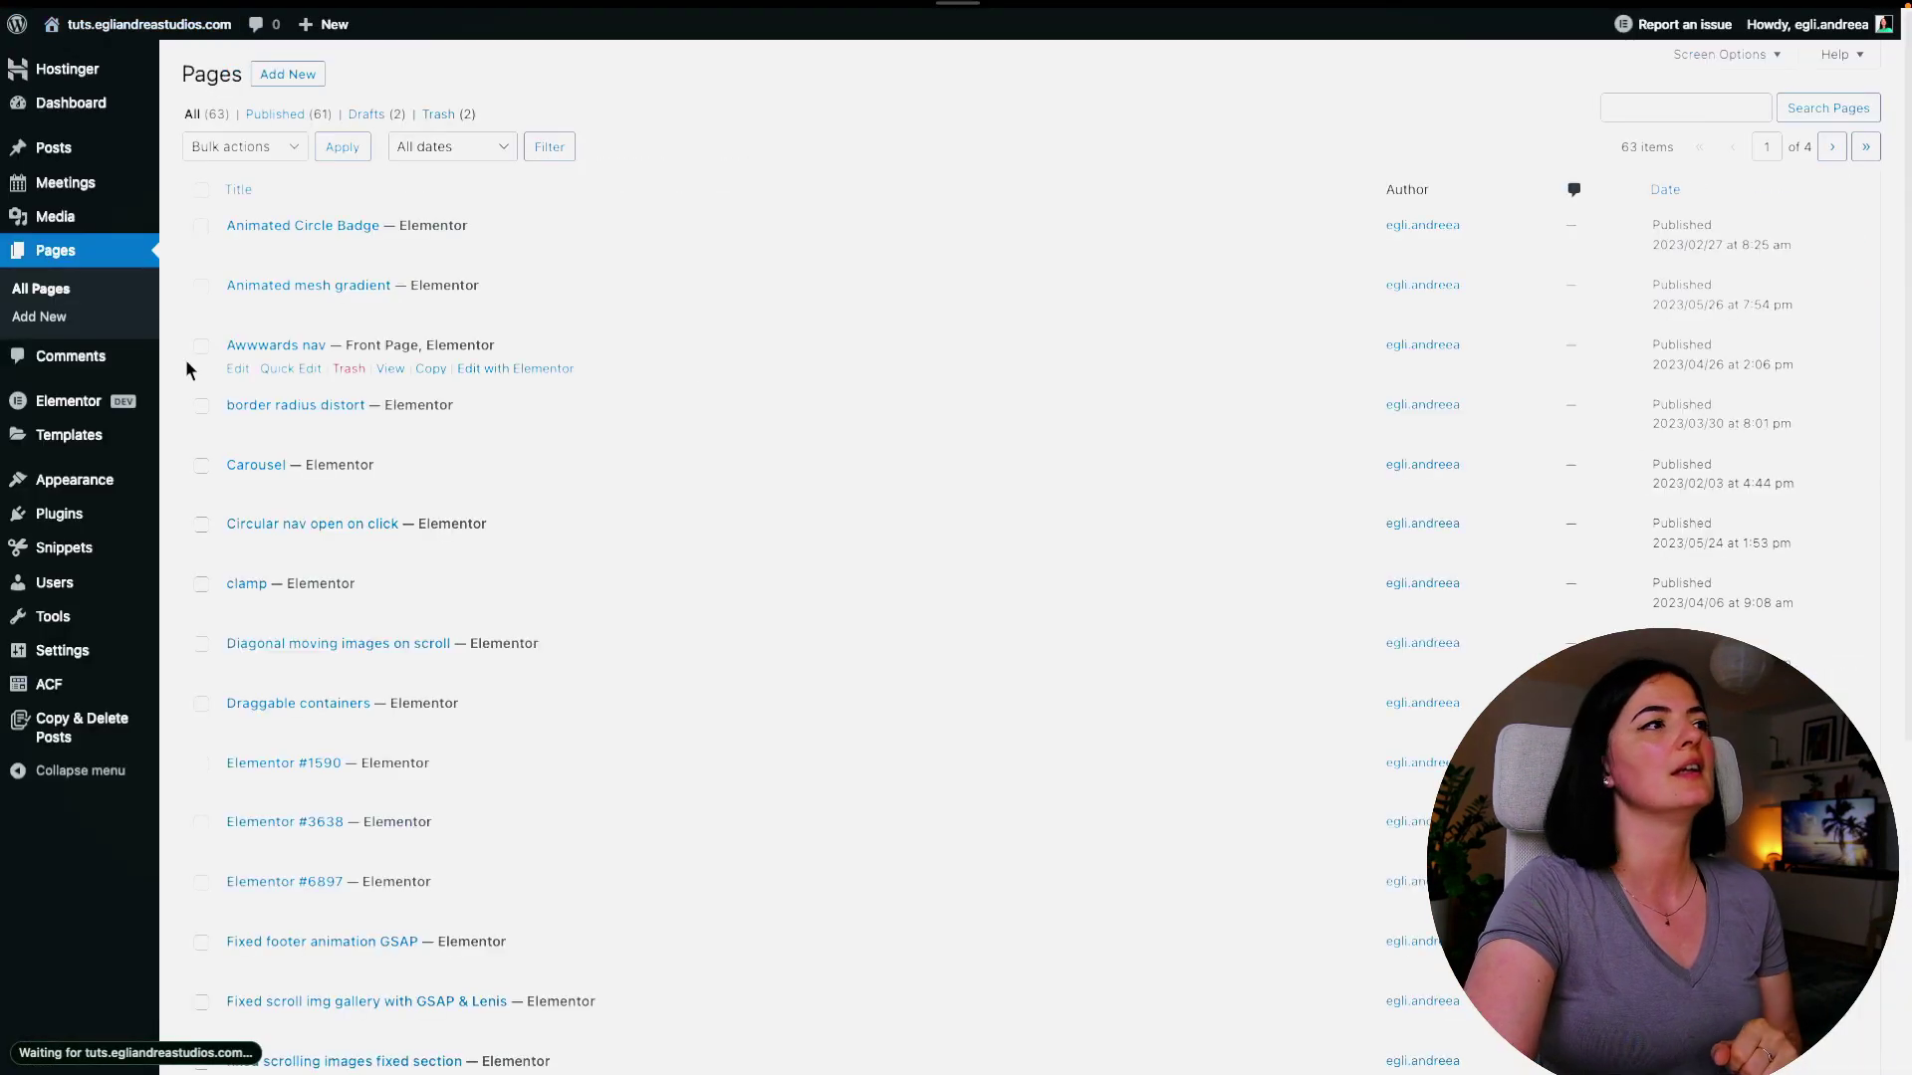
click(72, 399)
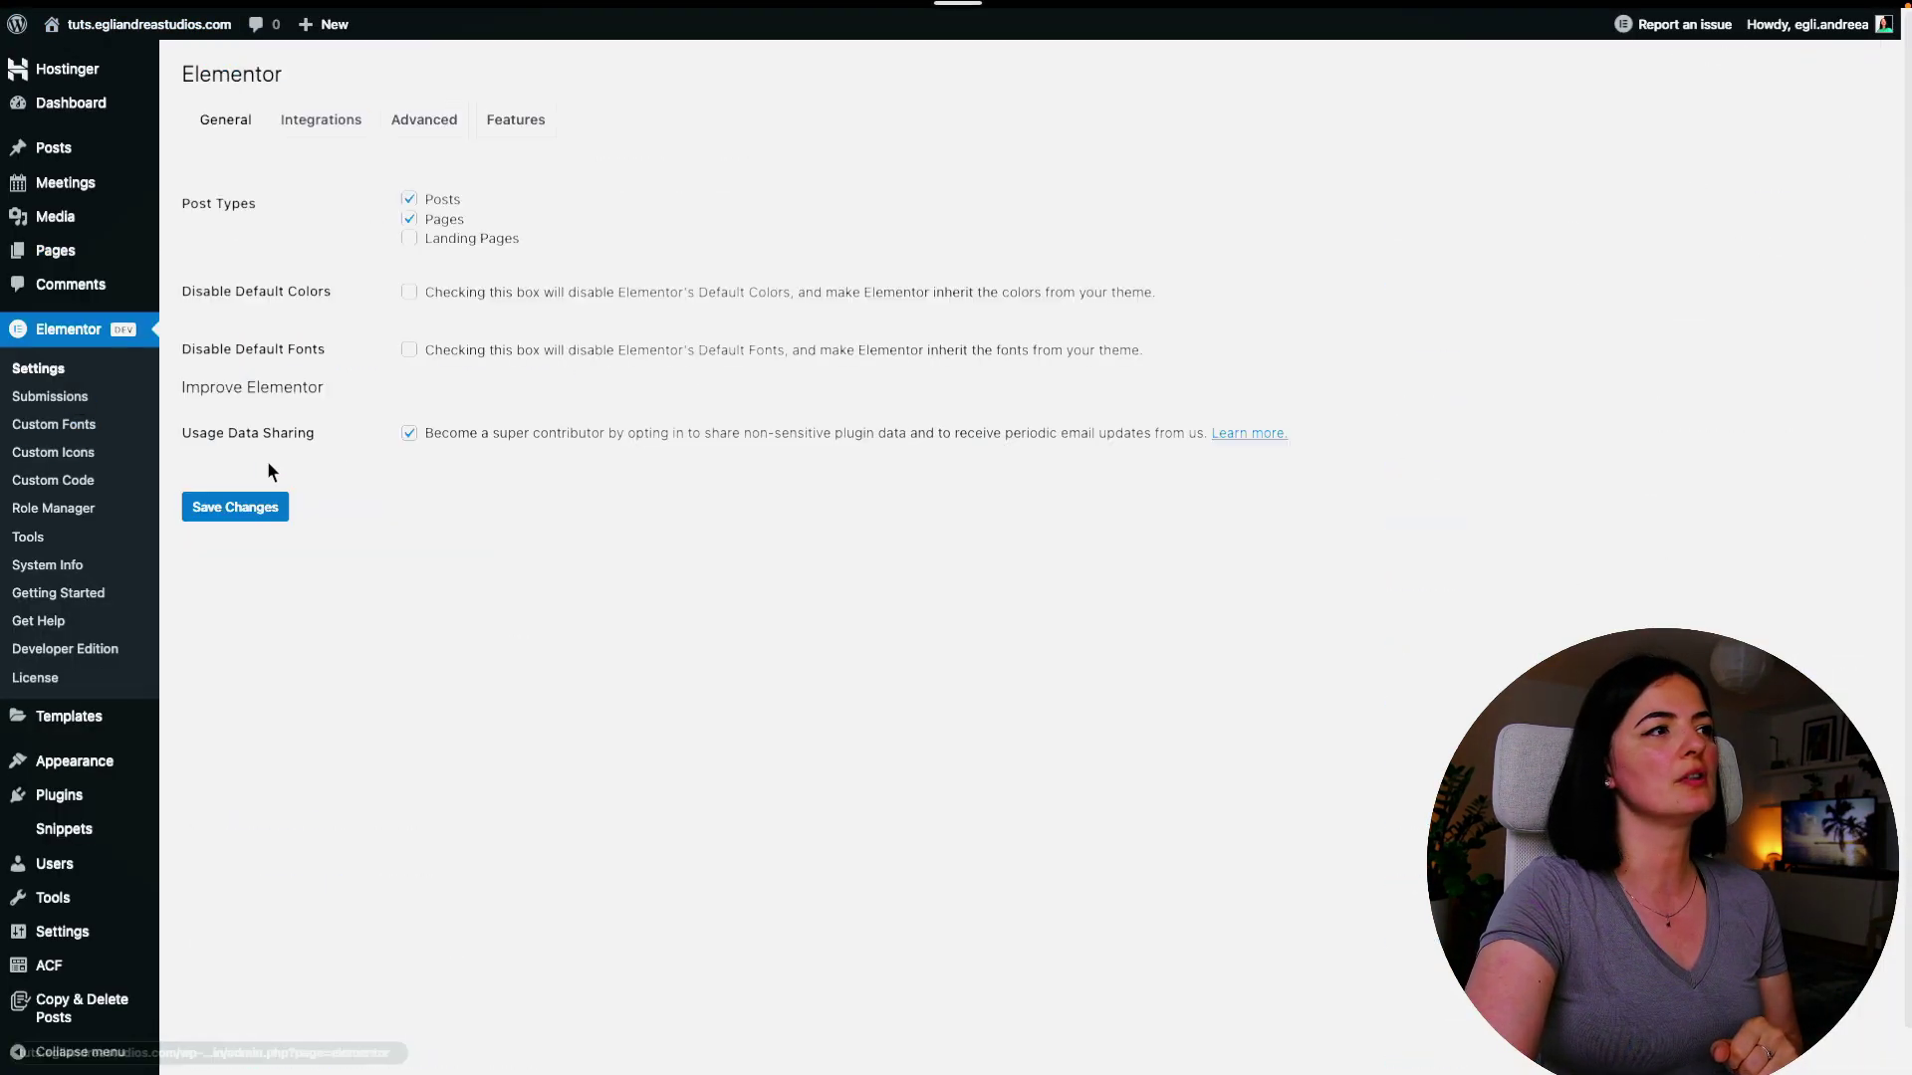
click(88, 495)
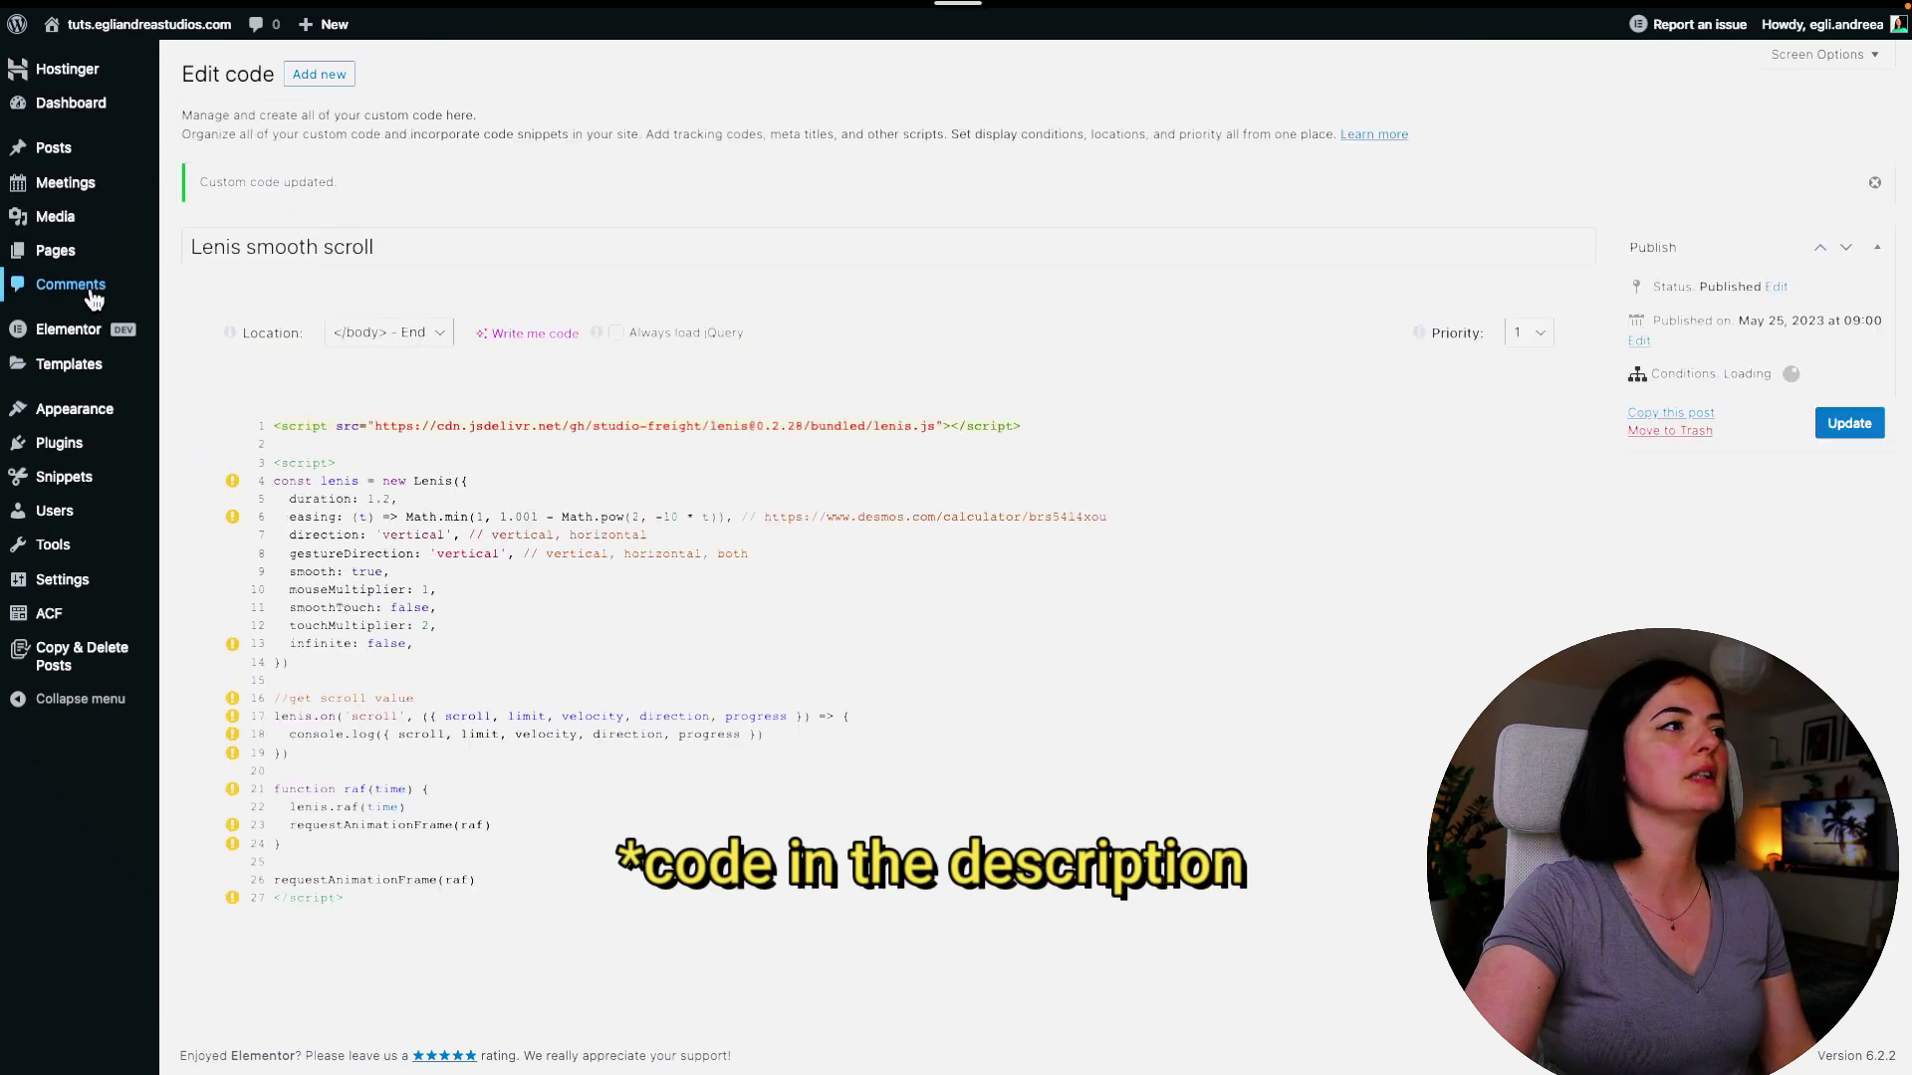
click(184, 331)
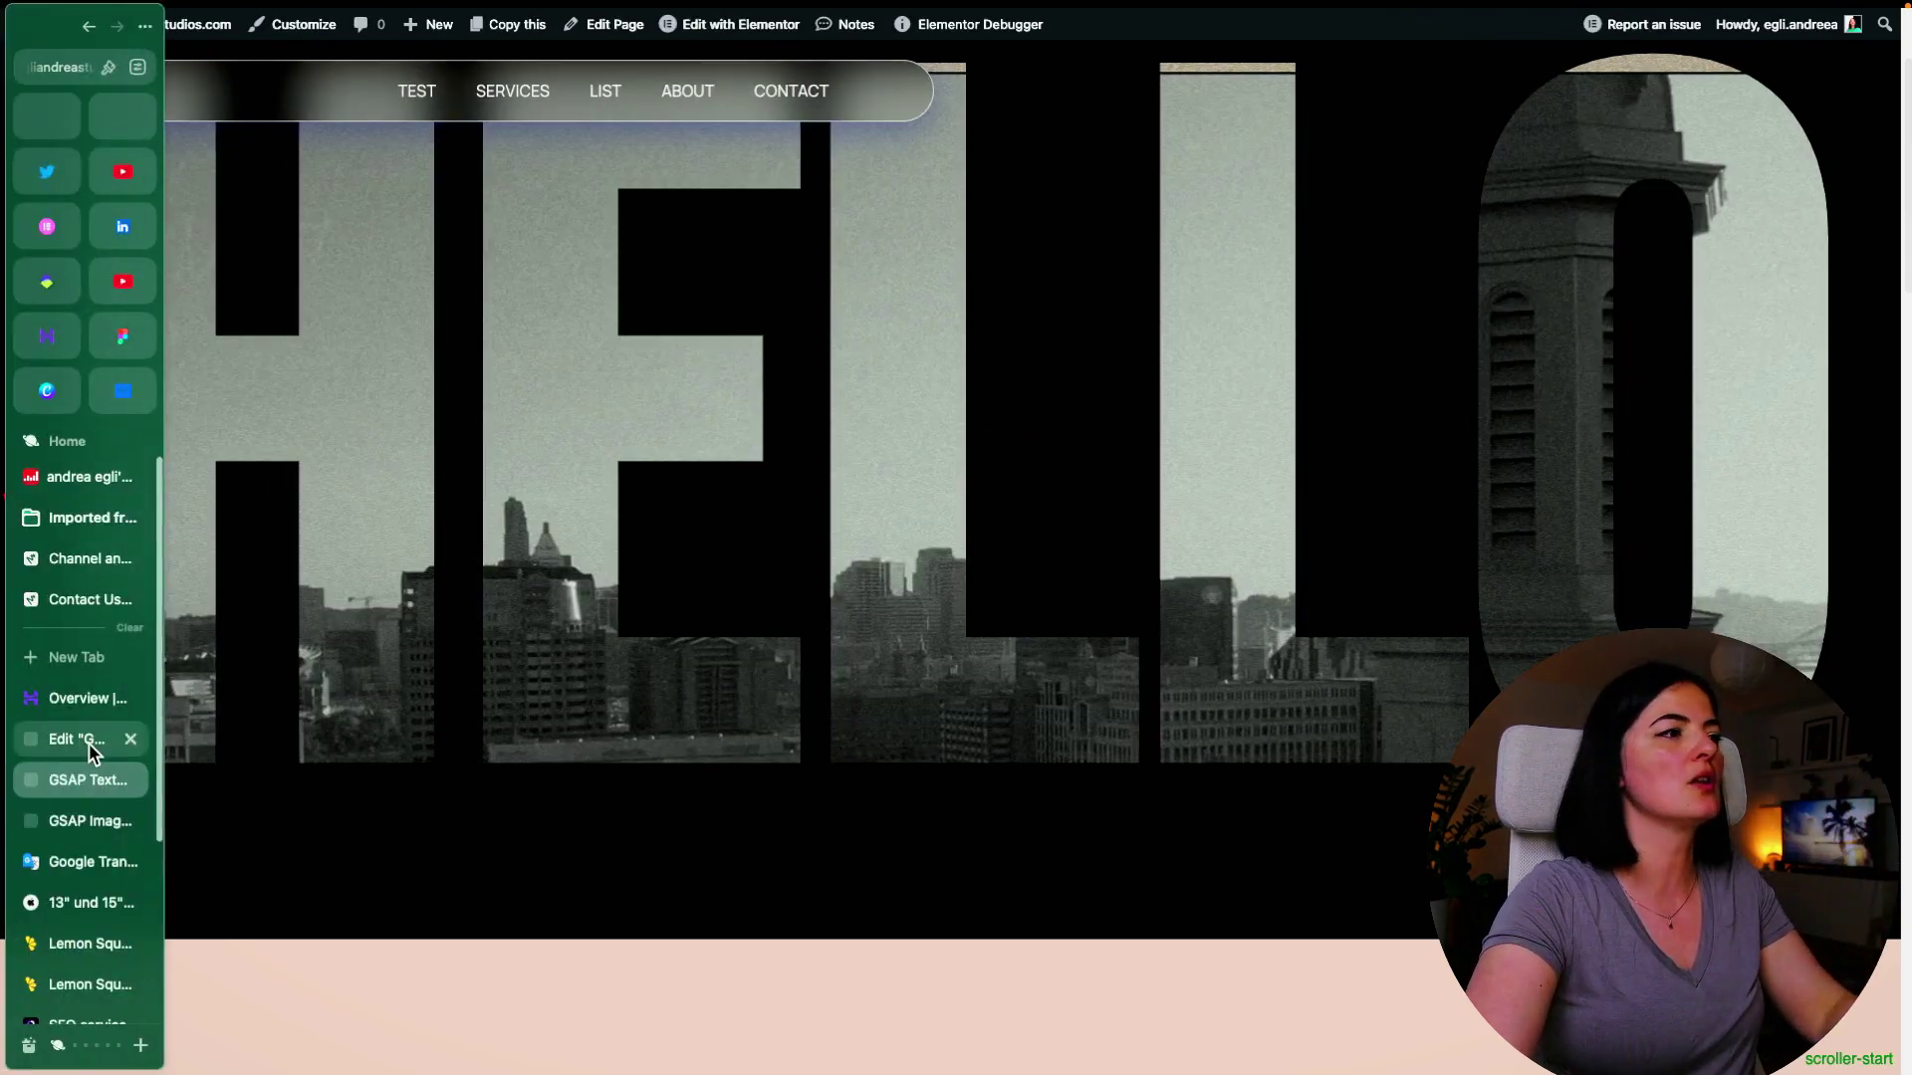
Back in the editor, set the HELLO heading's top margin to 200 px
click(88, 741)
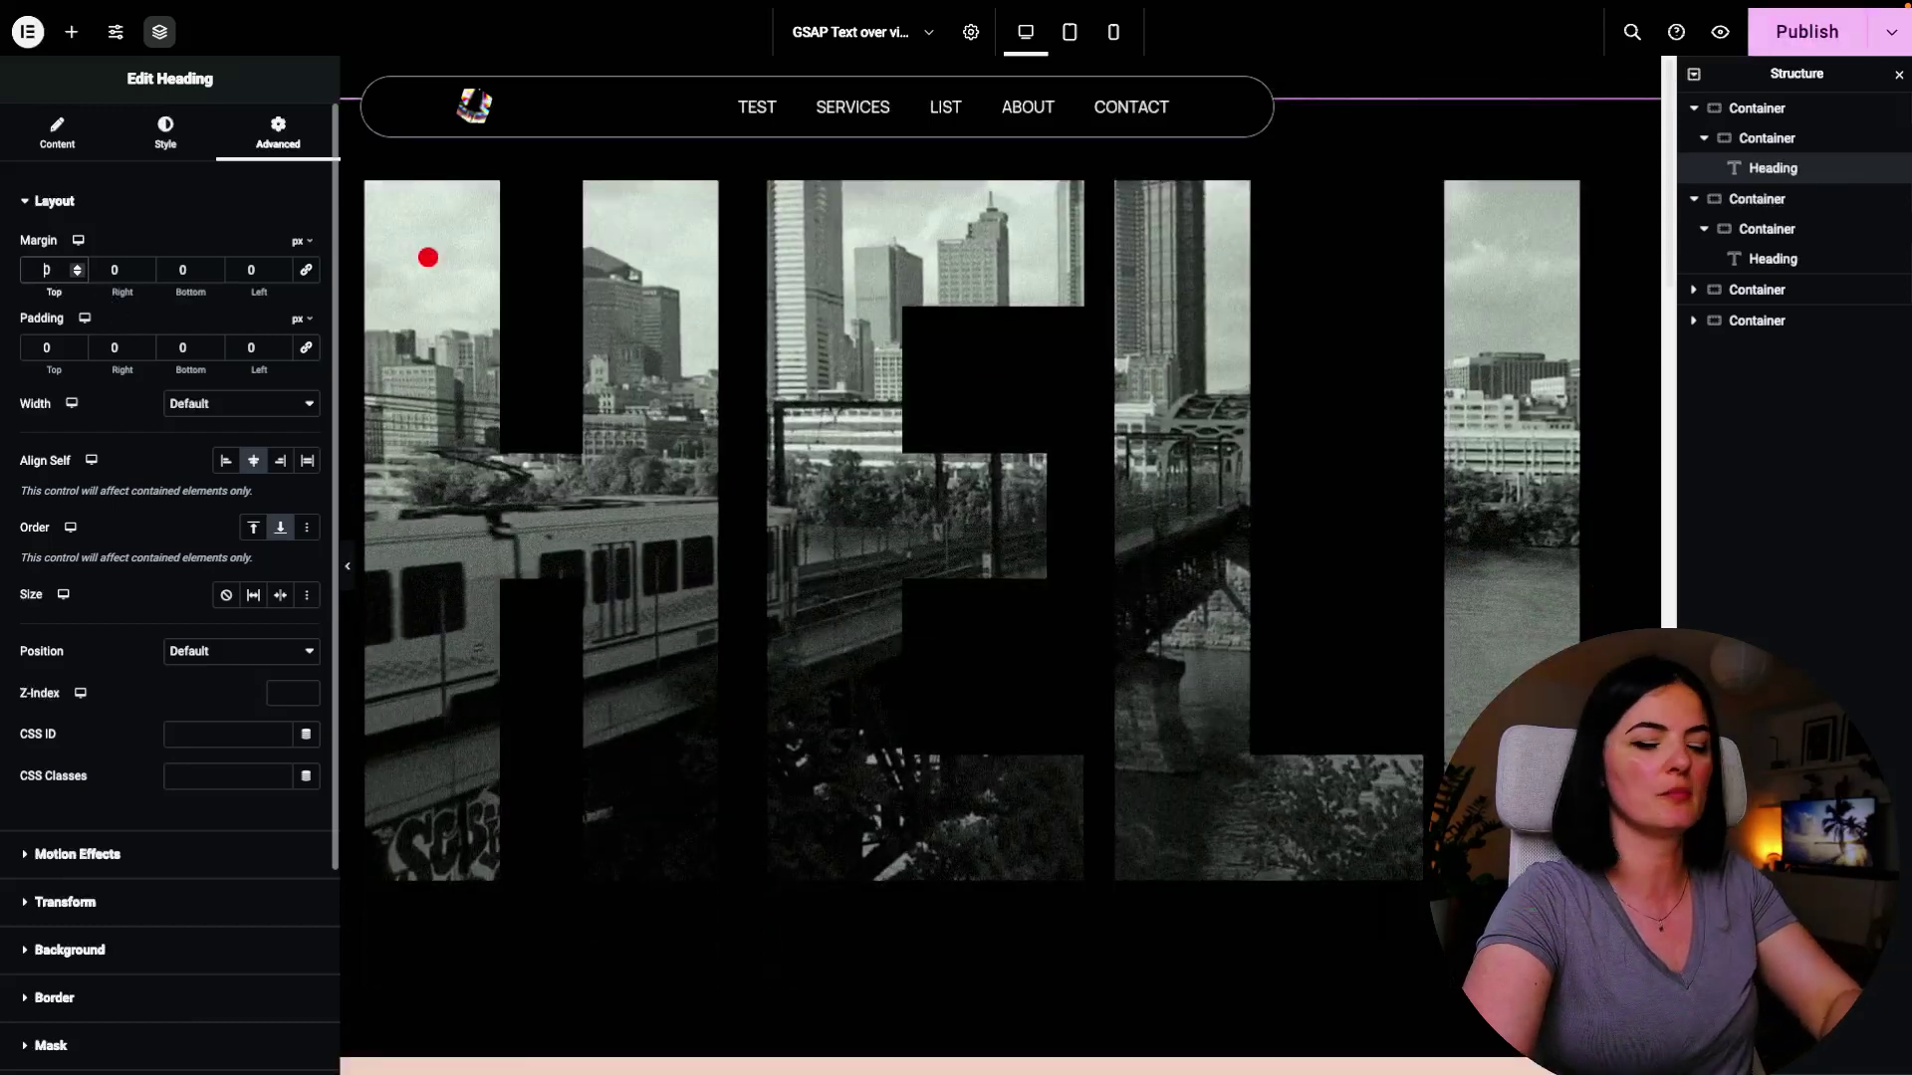
text(200)
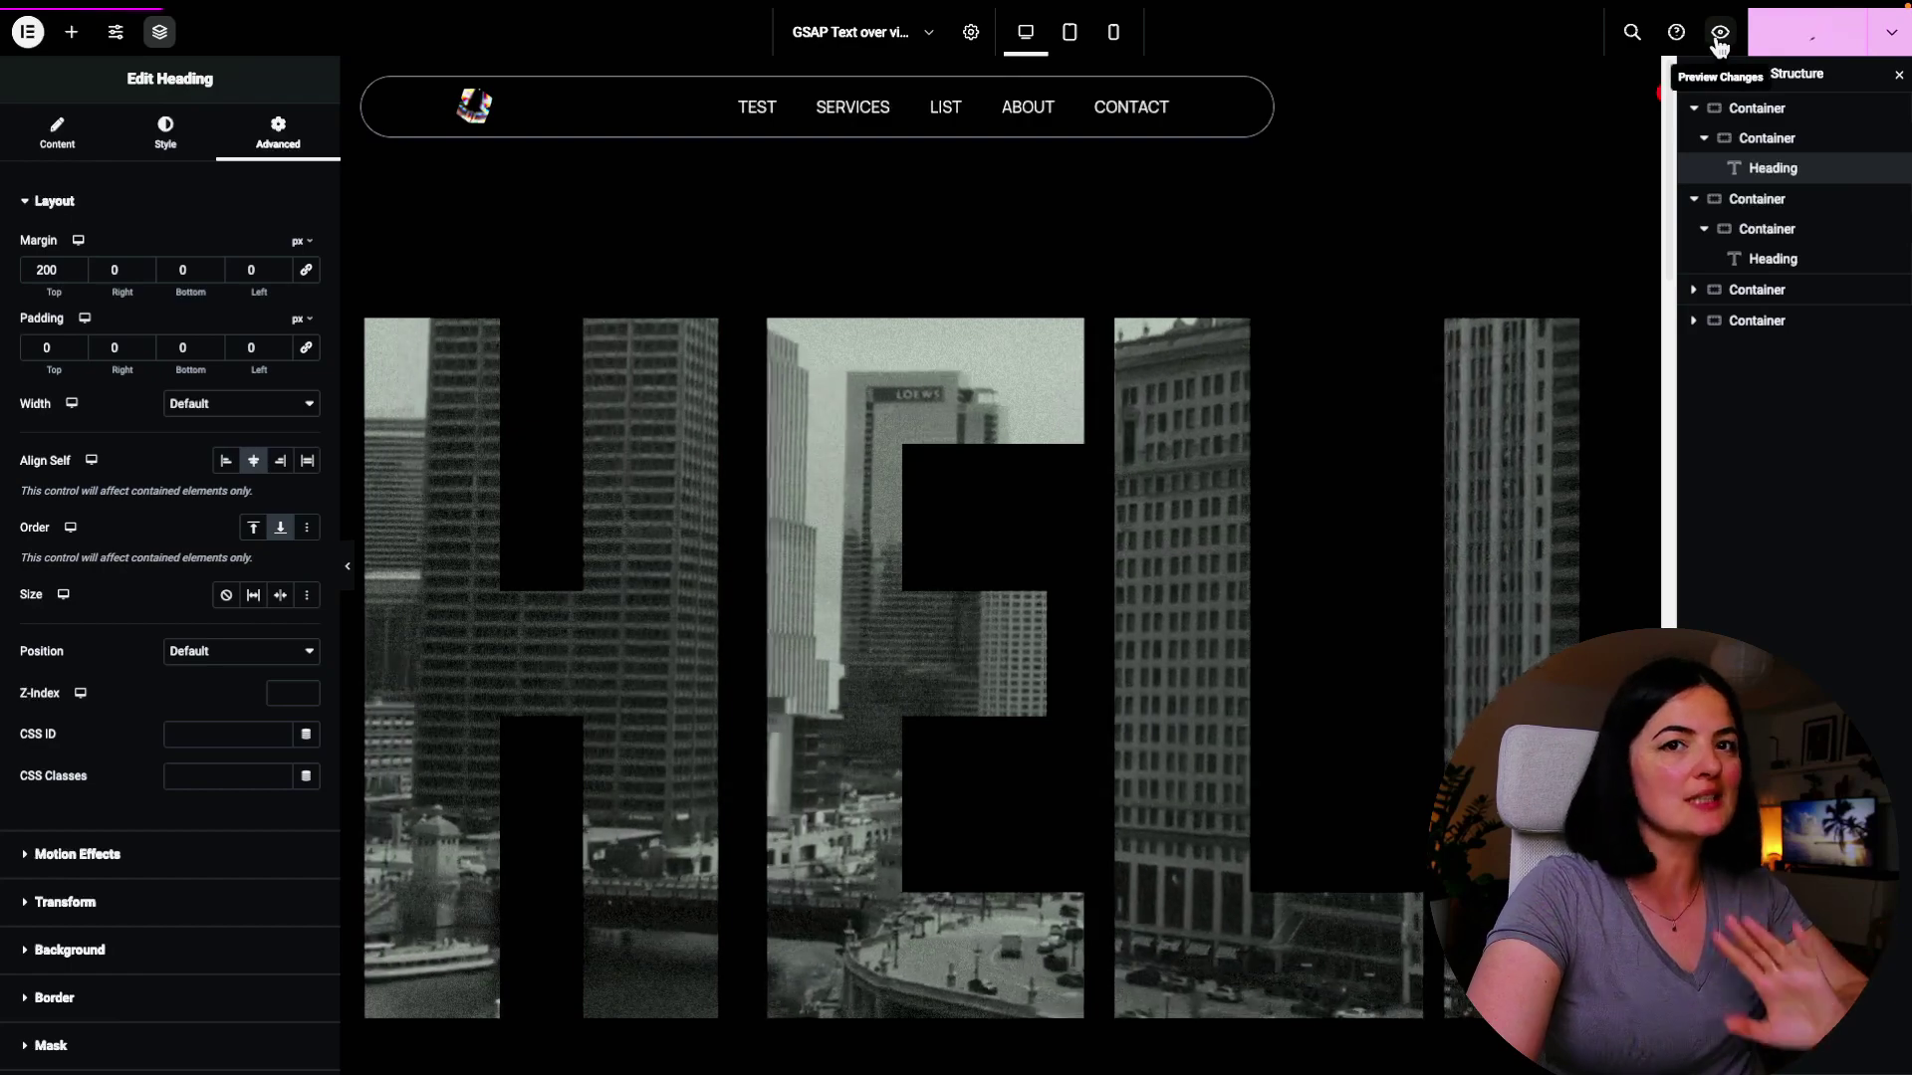
Preview the page and scroll the HELLO section, switching between the editor and live tabs
click(1720, 33)
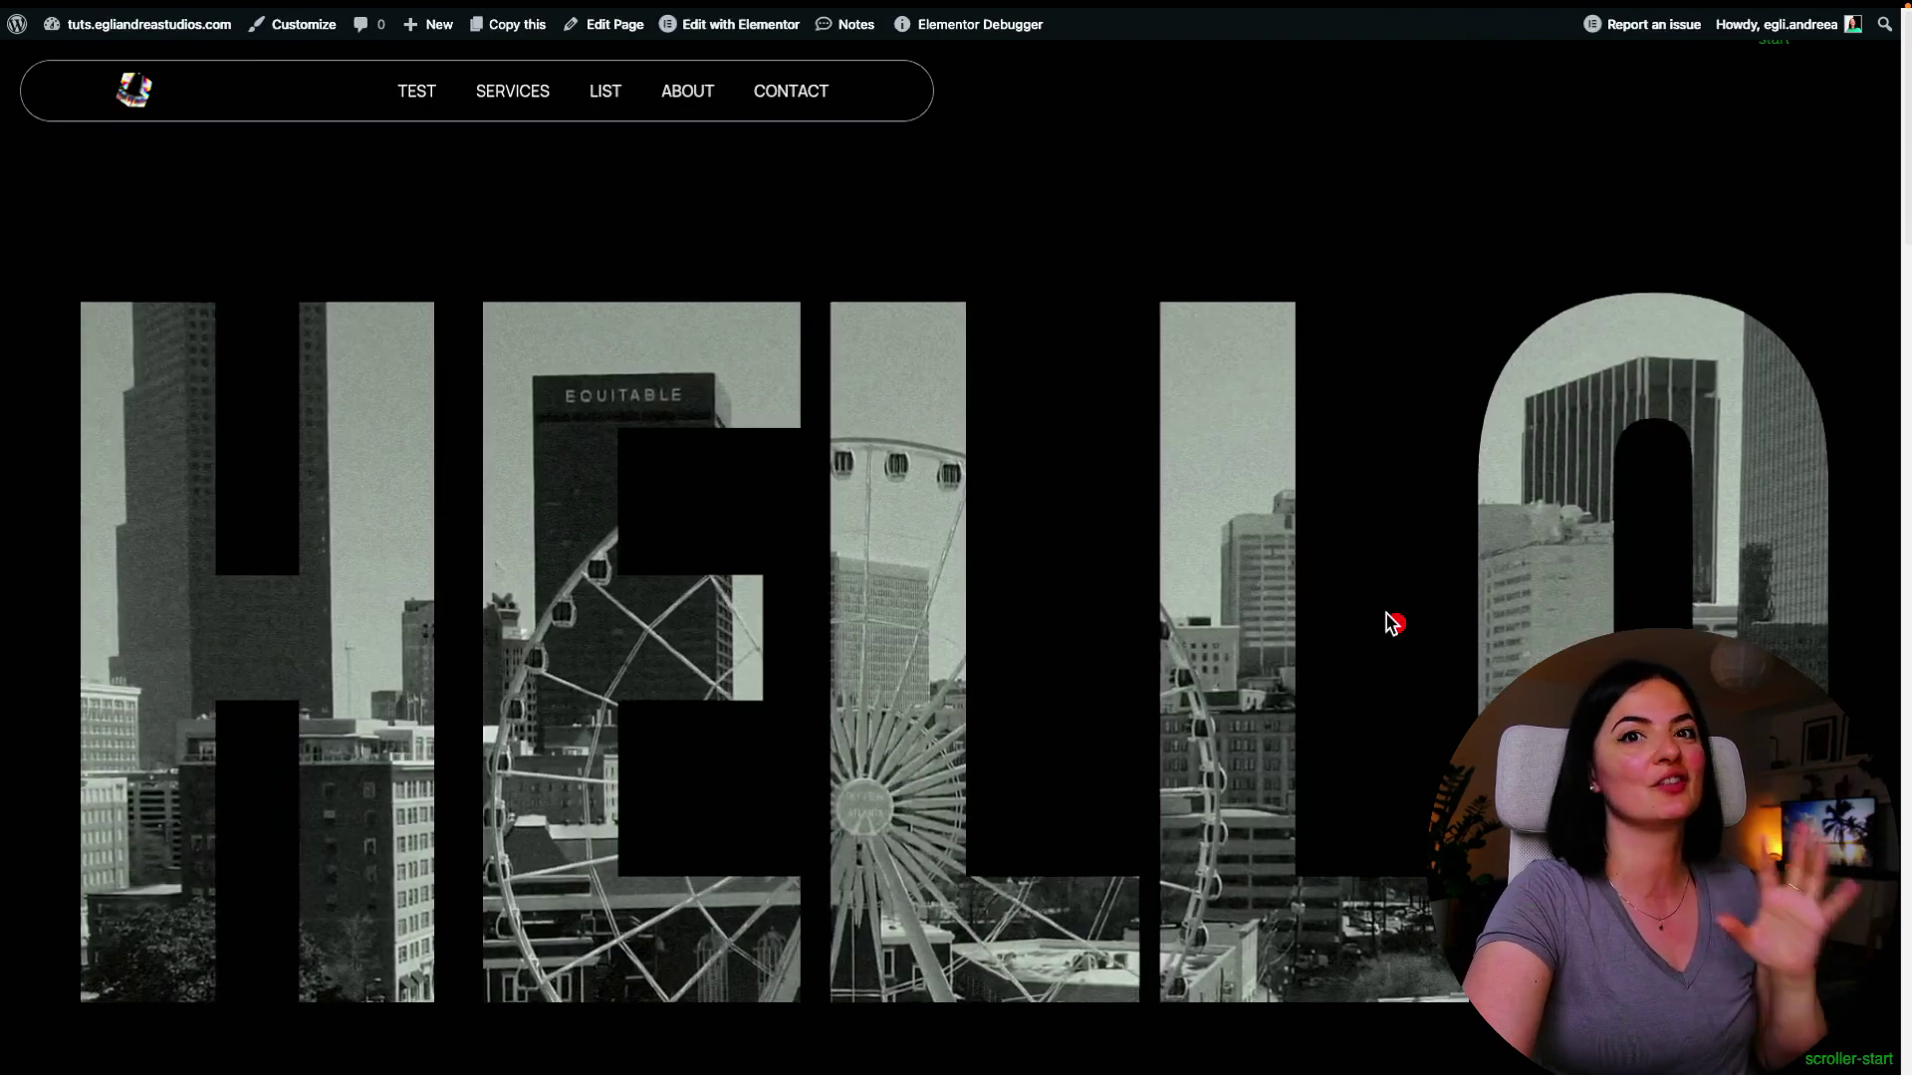
scroll(1392, 623, down, 6)
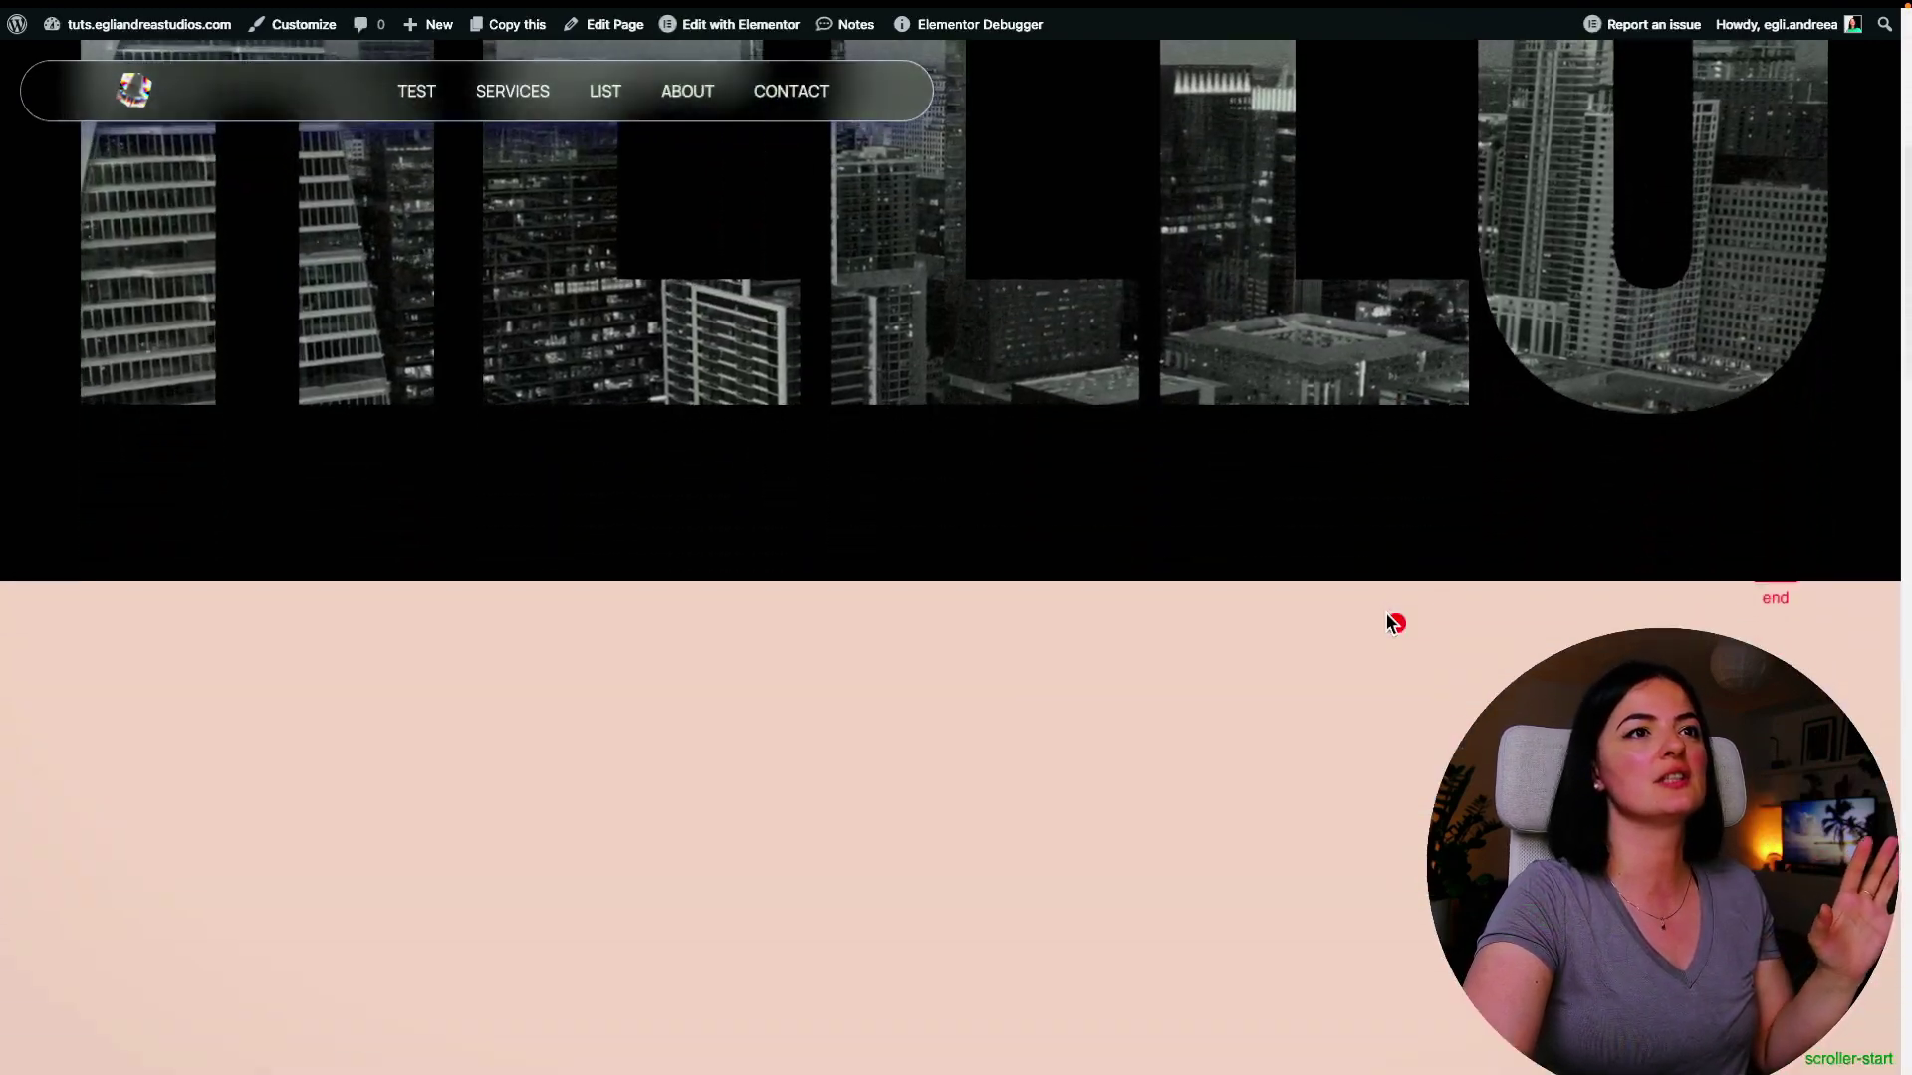
scroll(1392, 624, up, 6)
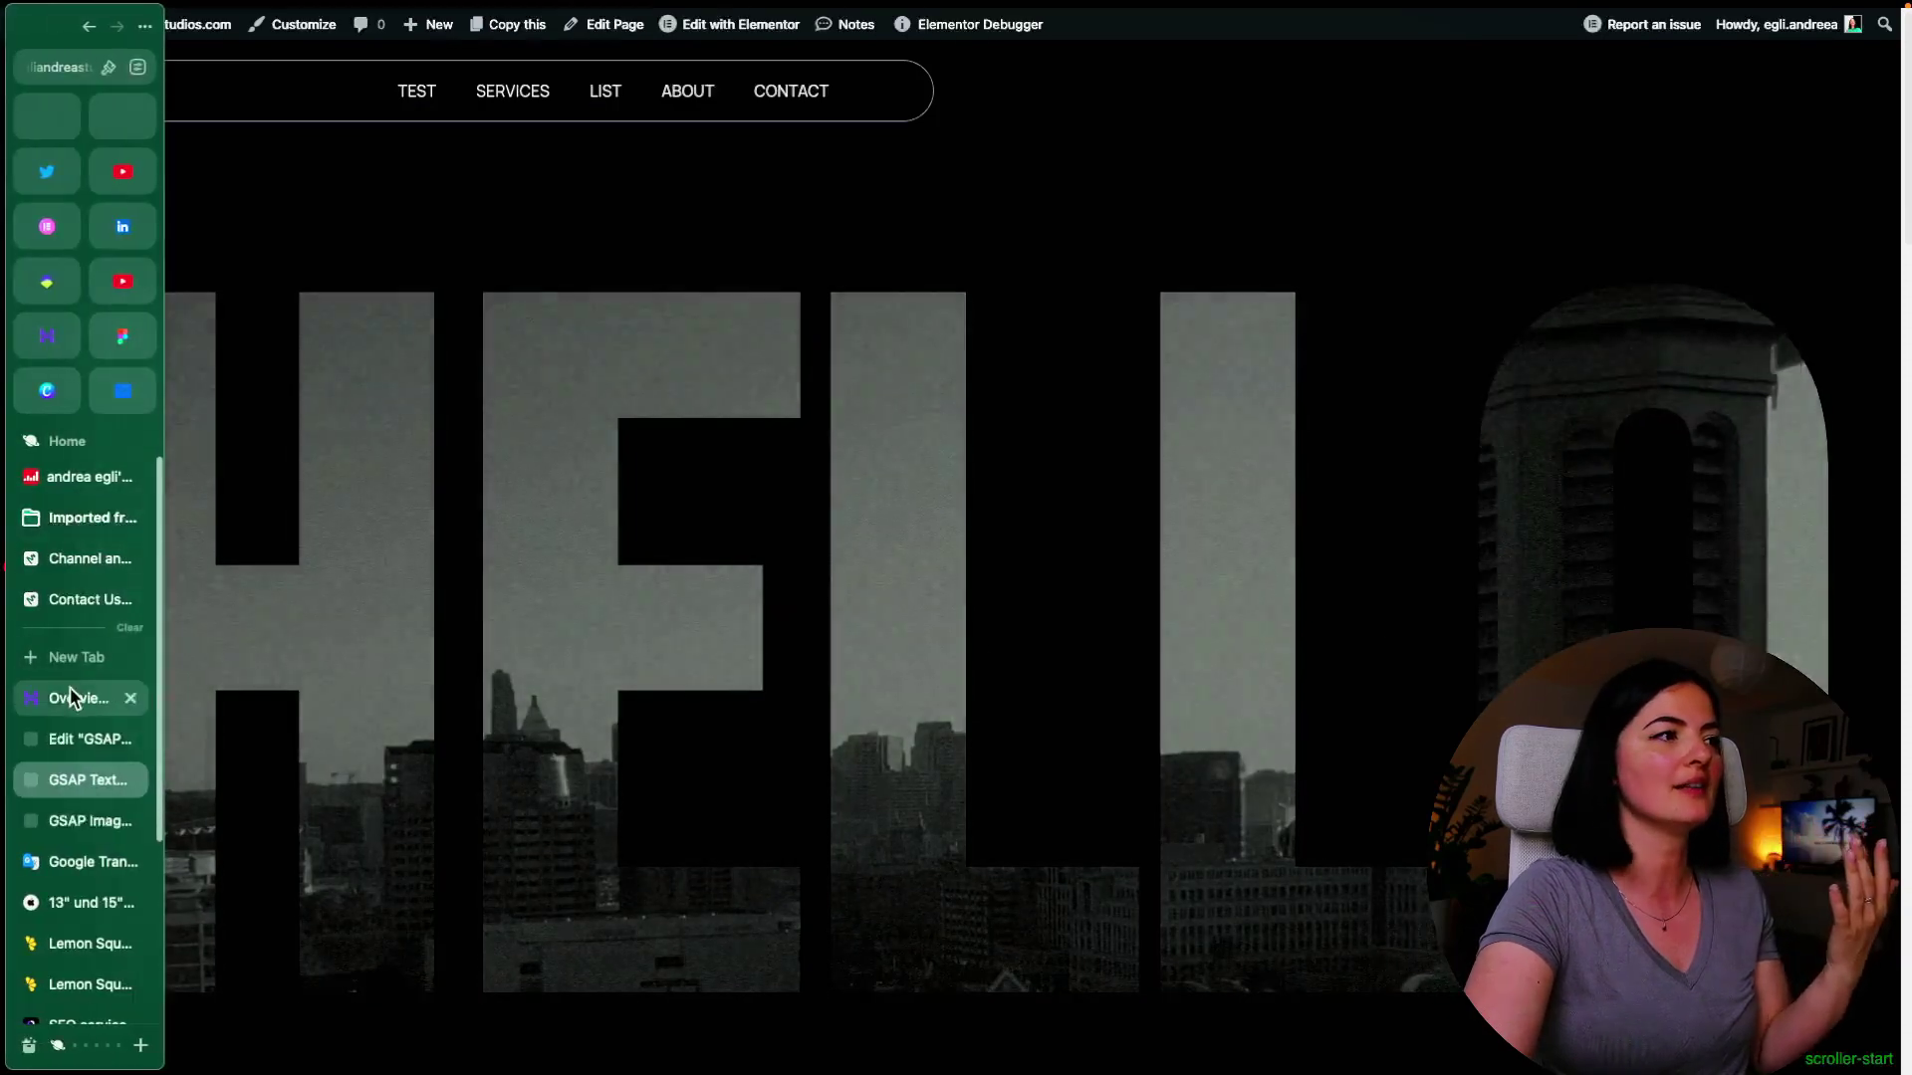
click(86, 734)
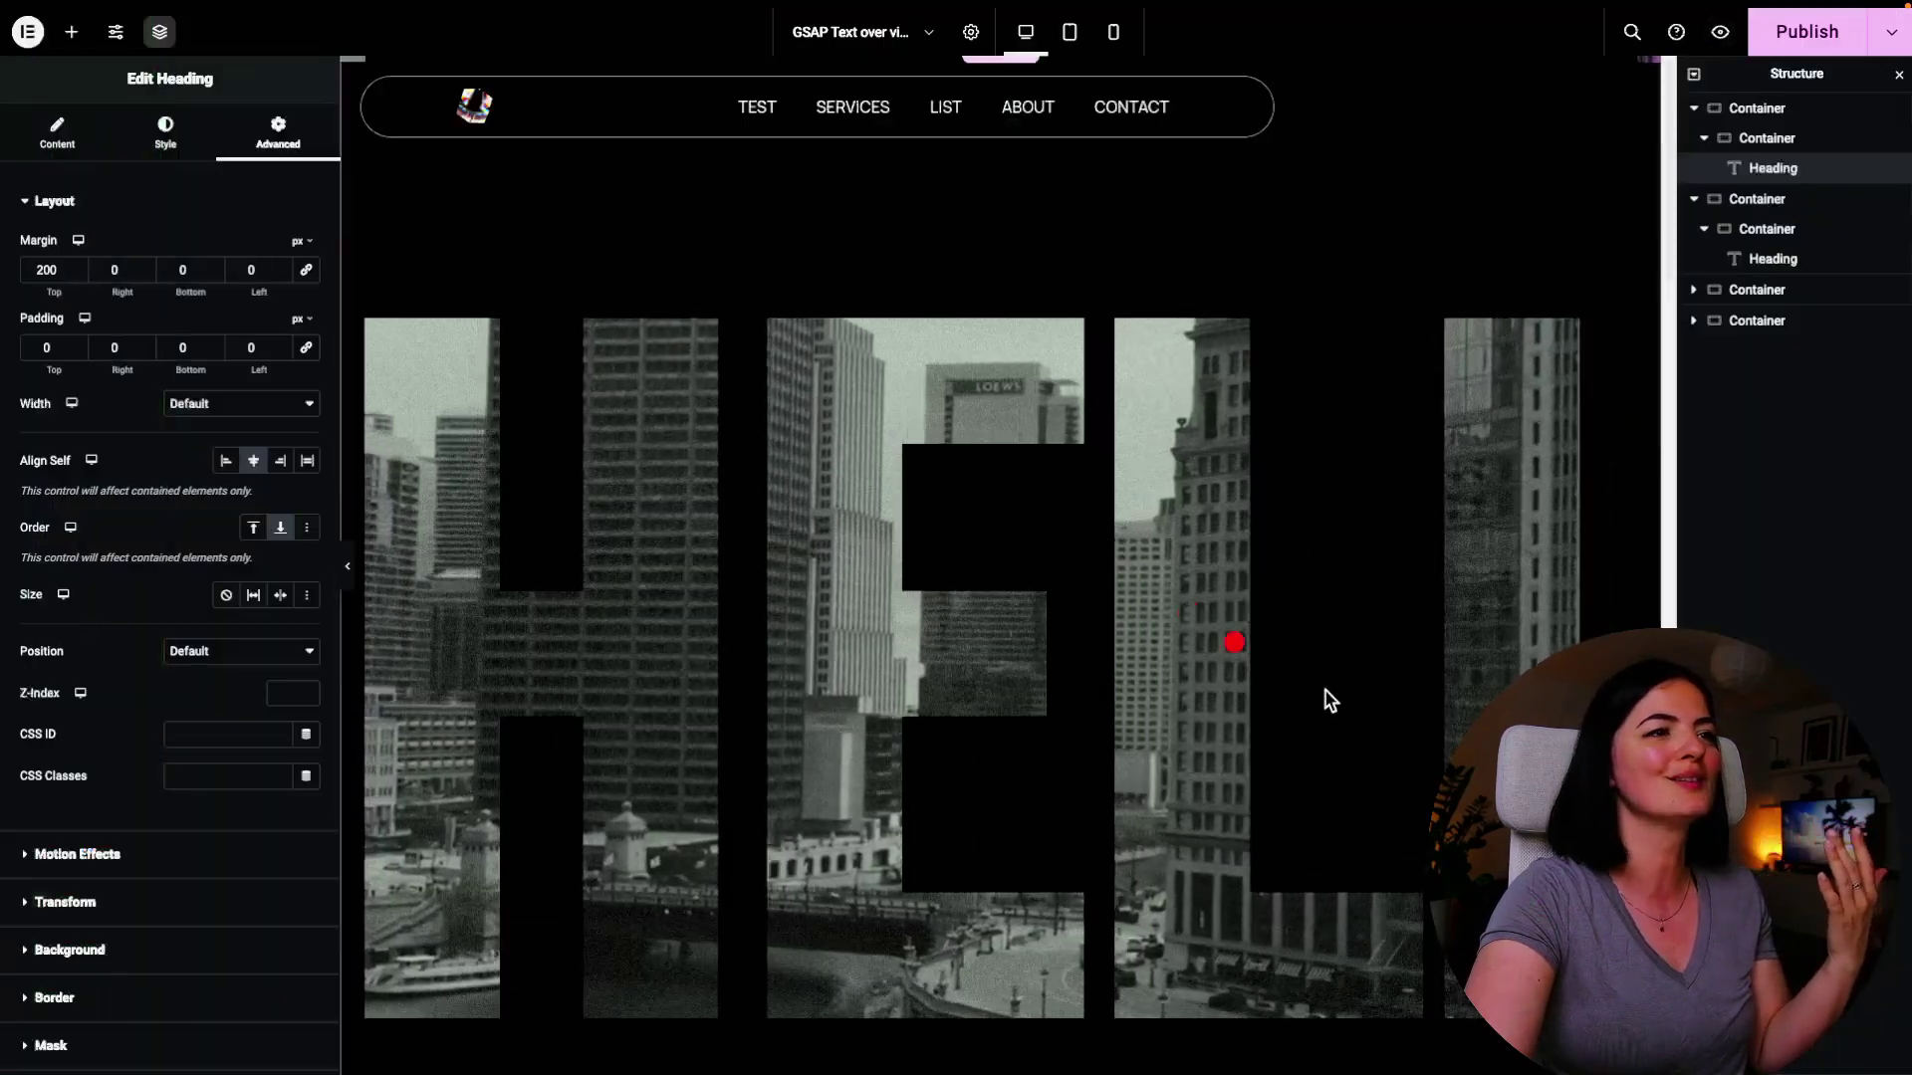
key(ctrl+Tab)
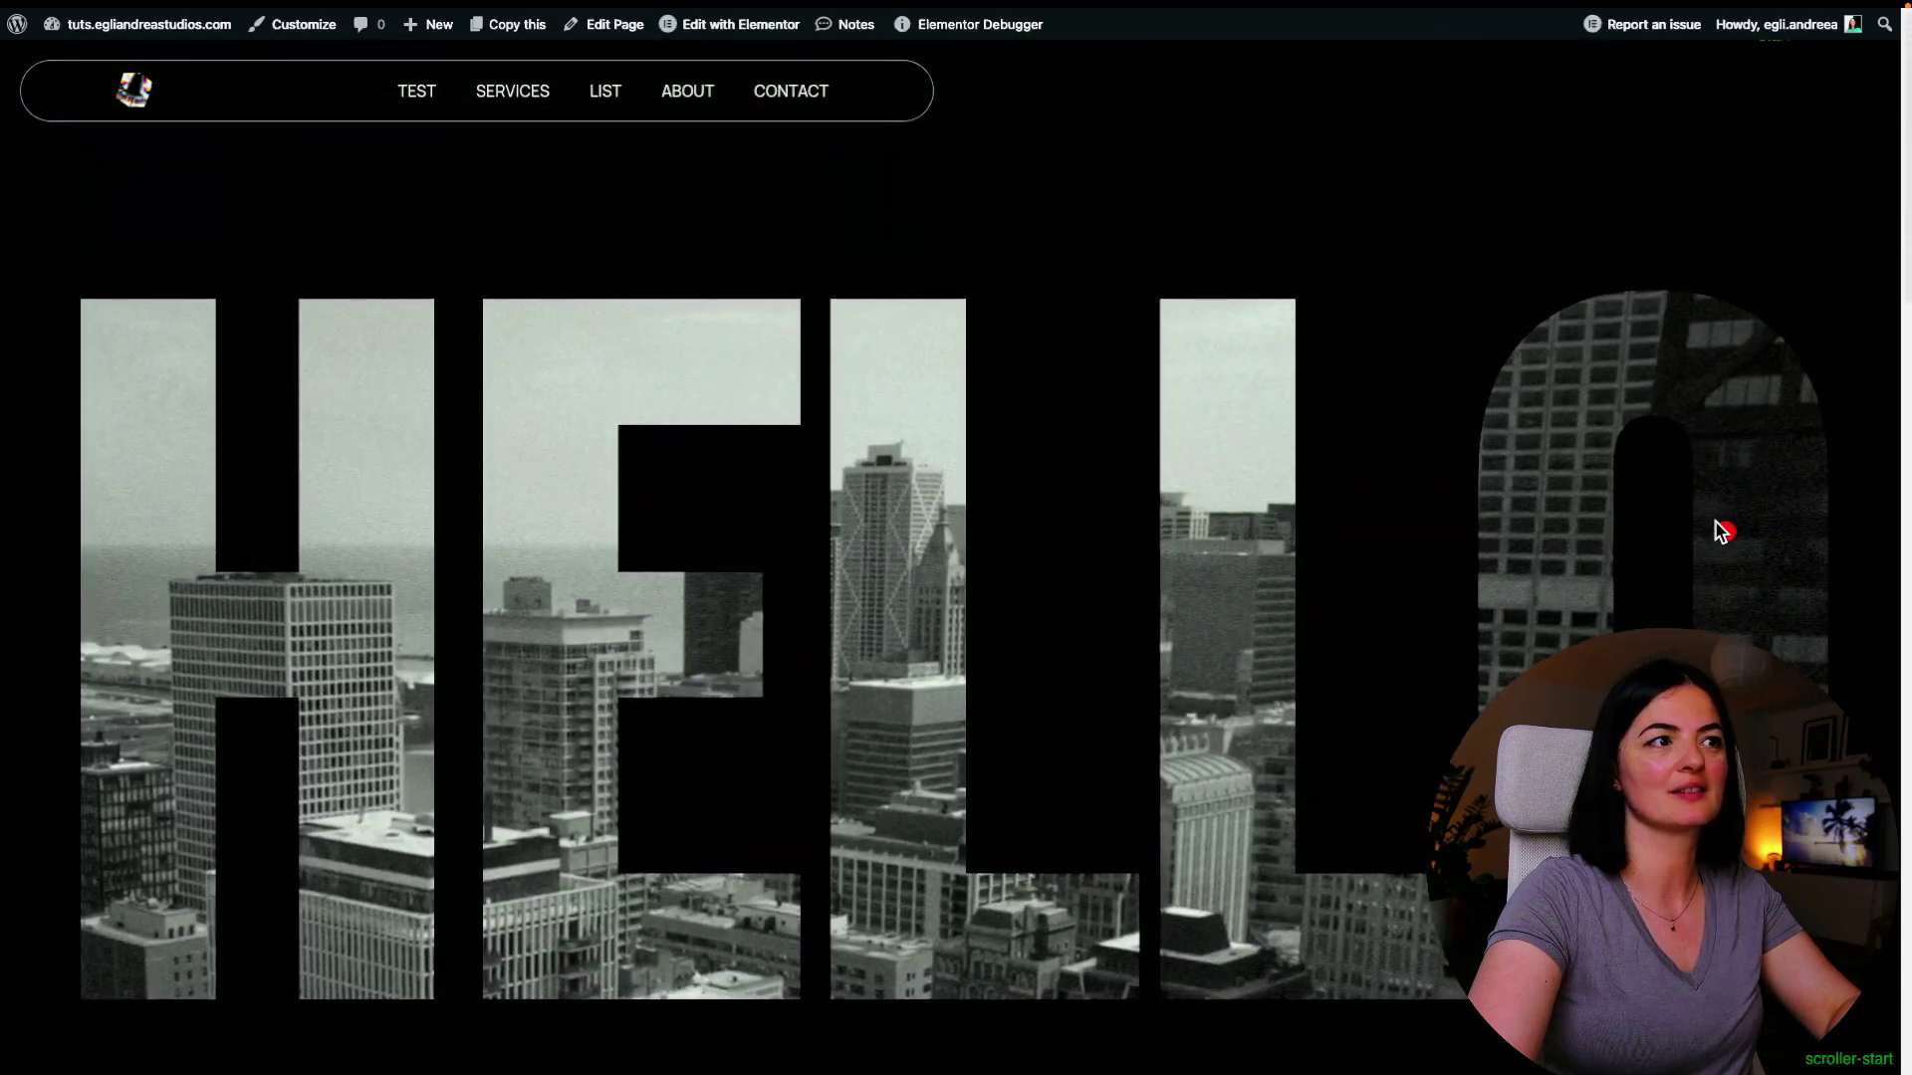
scroll(1723, 533, down, 10)
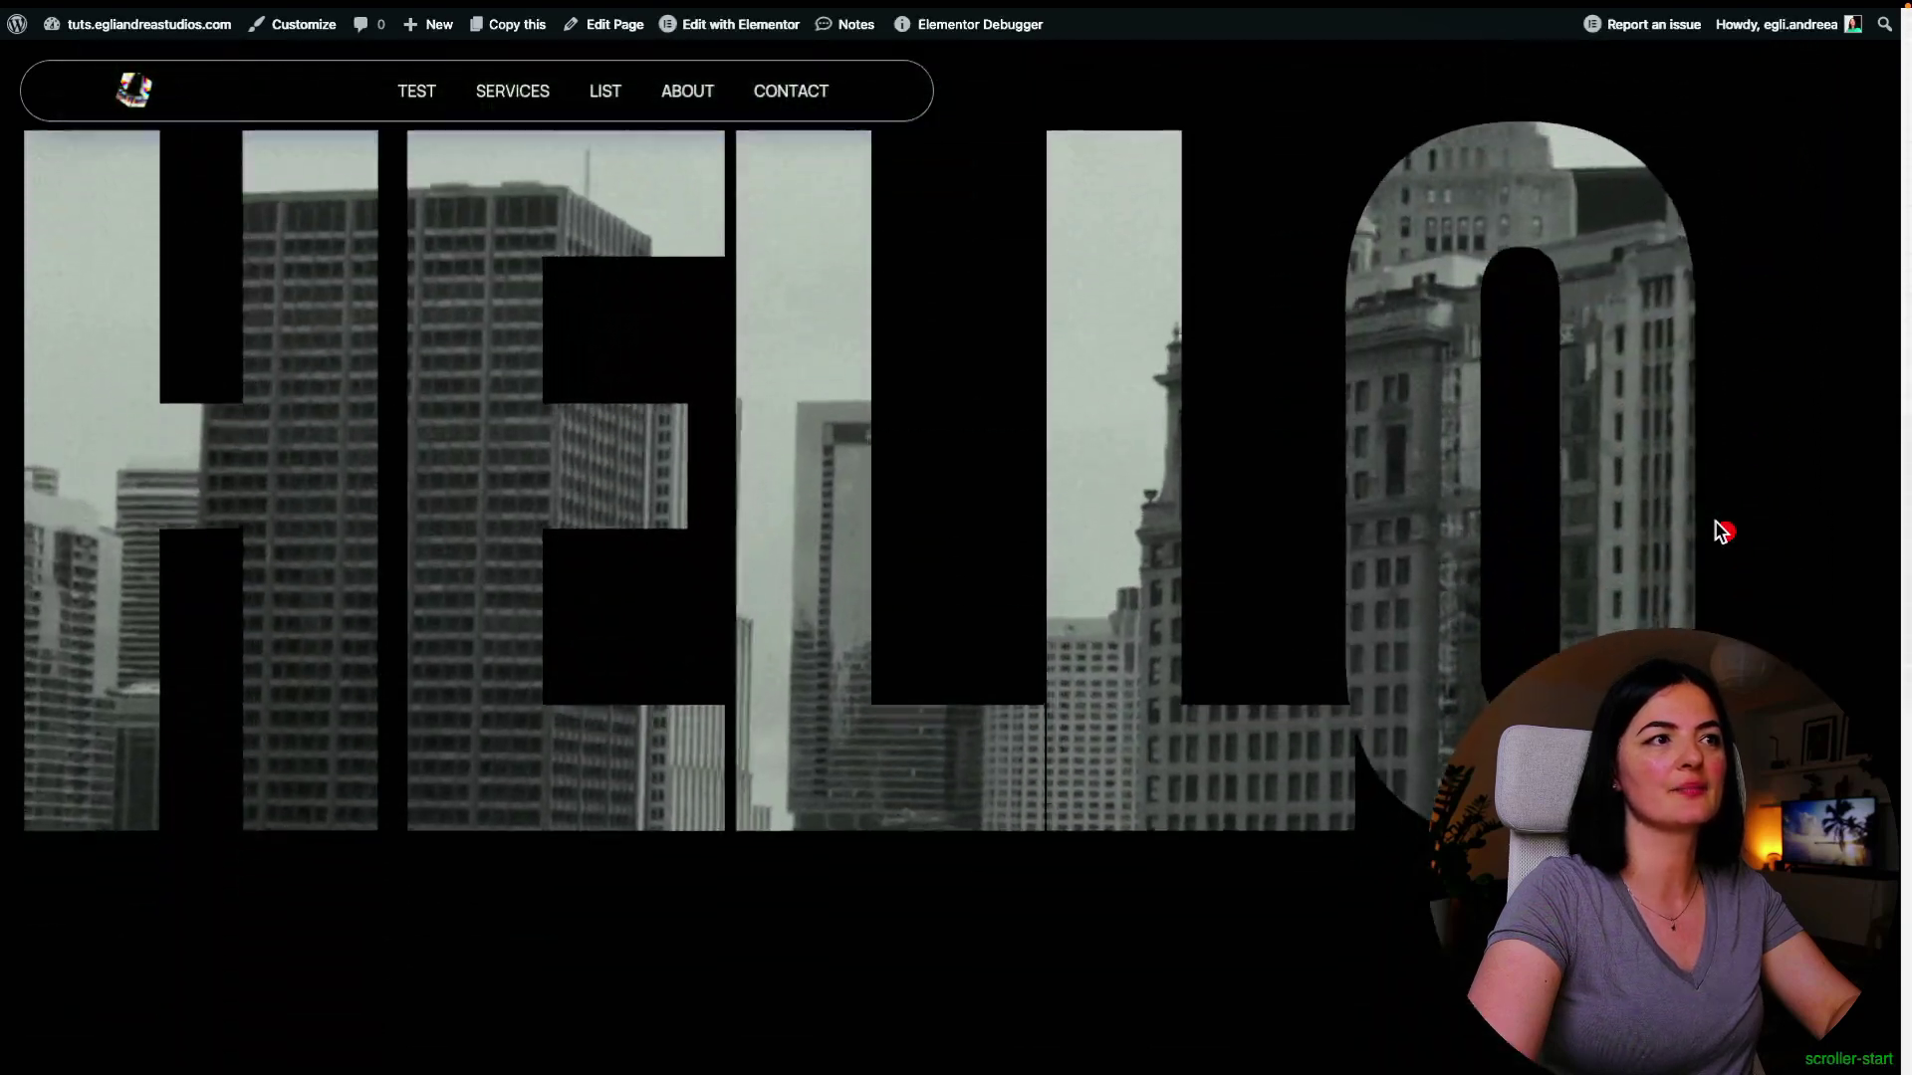
scroll(1723, 532, down, 10)
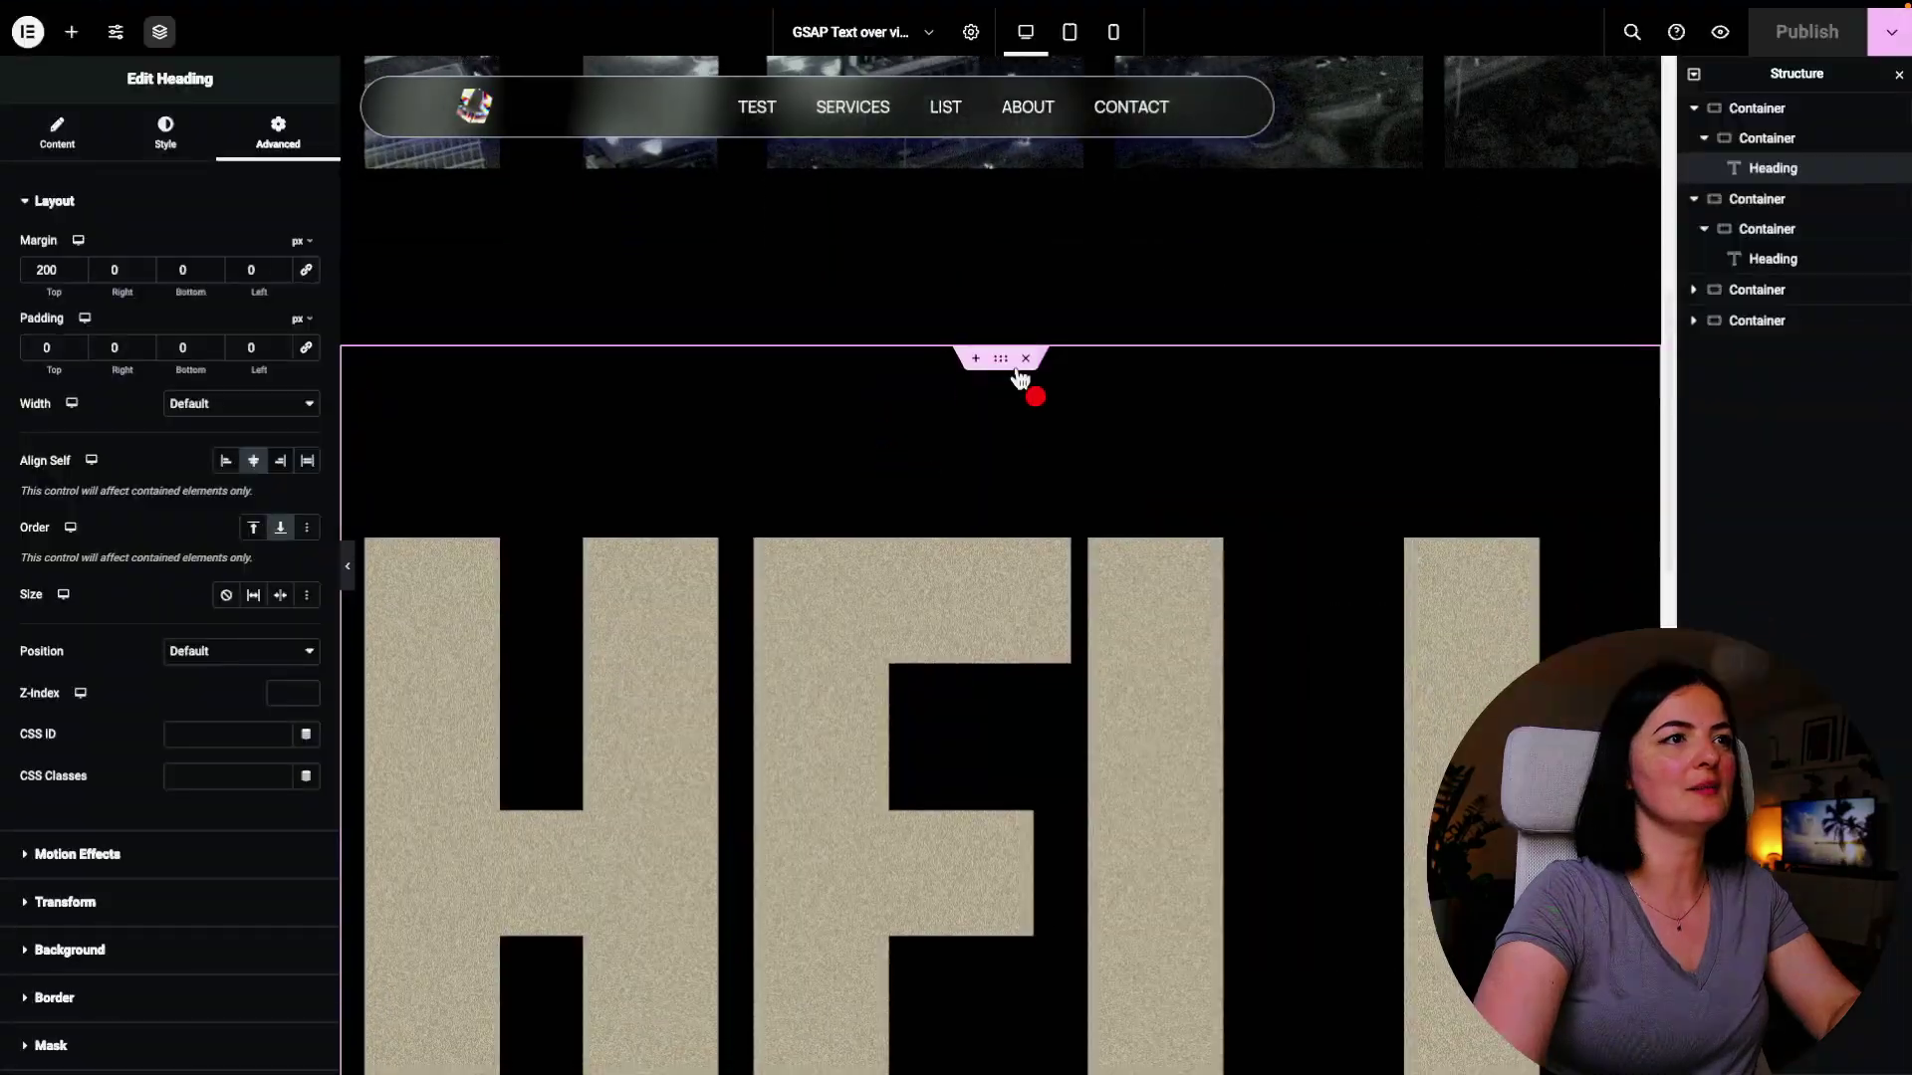
Add a section above HELLO and insert the saved 'HERO TEXT GSAP VIDEO TITLE' template, found by searching 'her'
click(978, 360)
click(1026, 436)
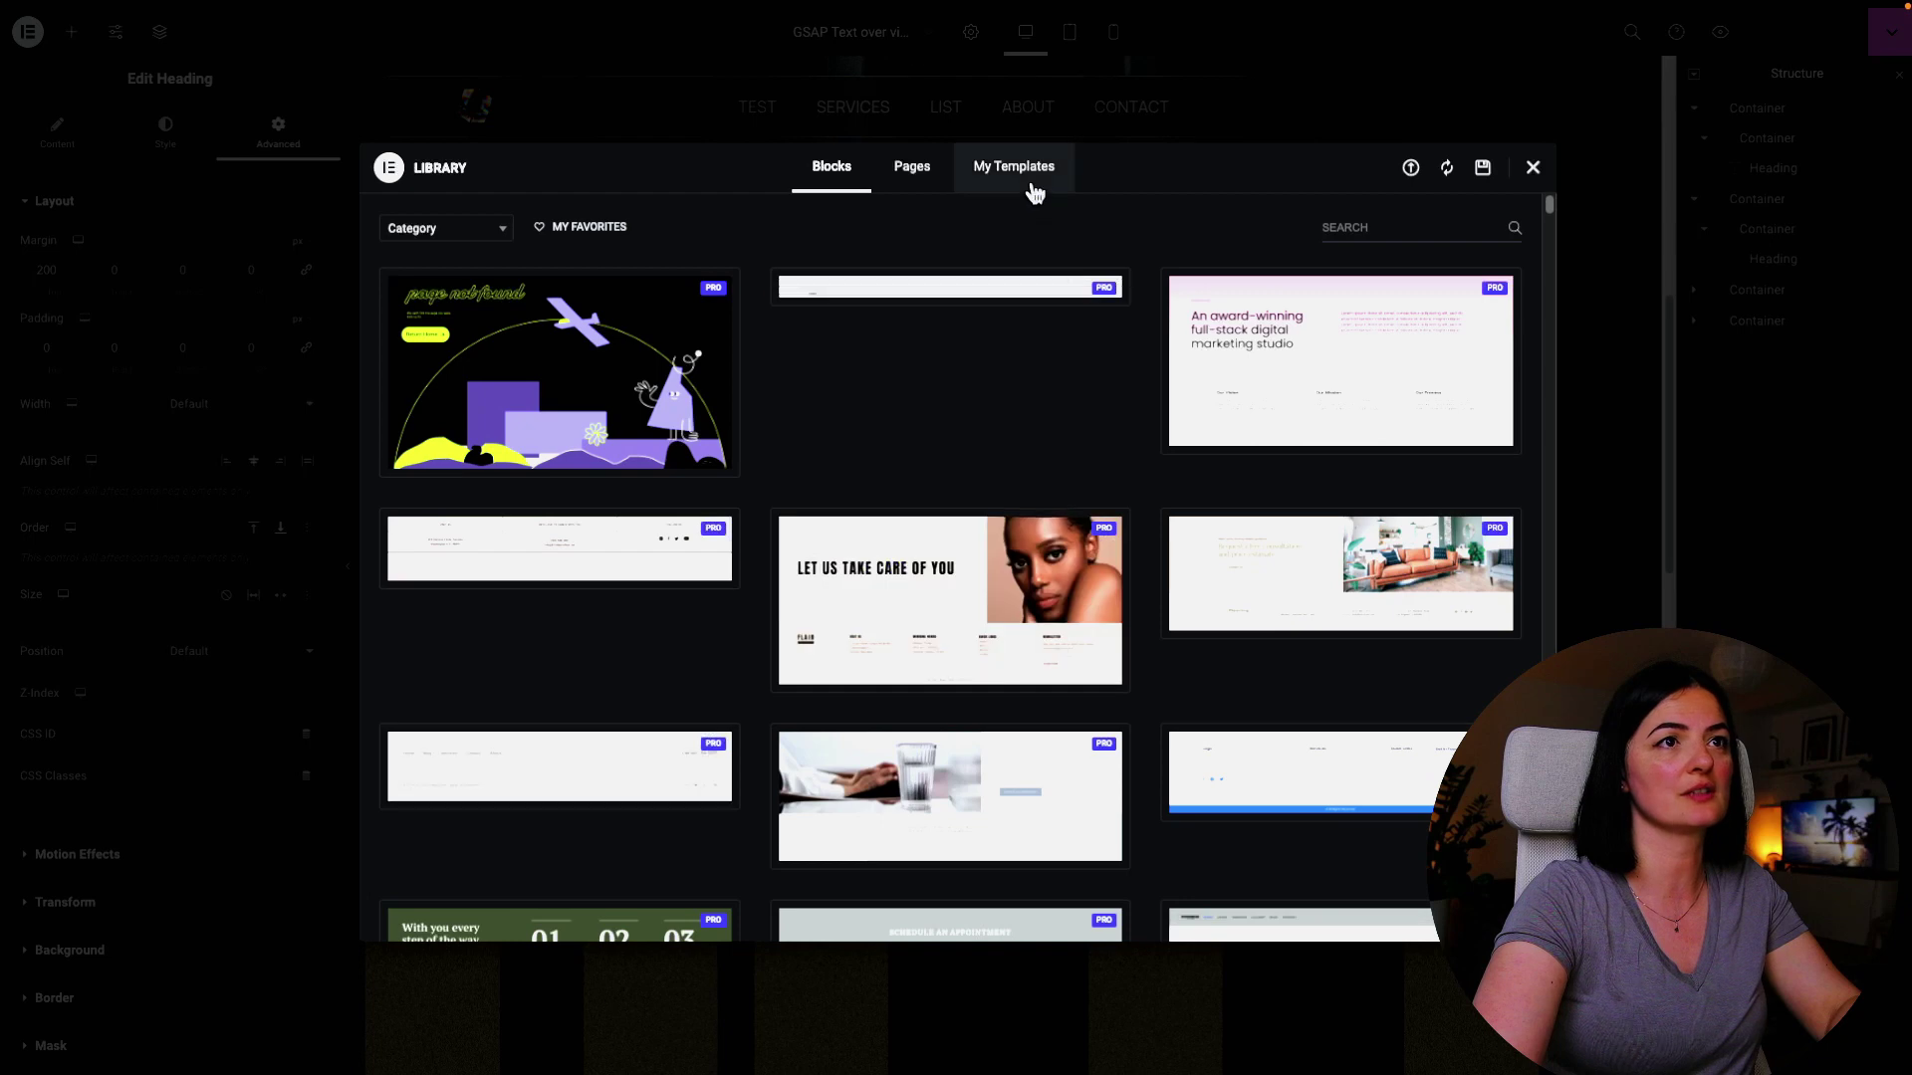
click(1035, 193)
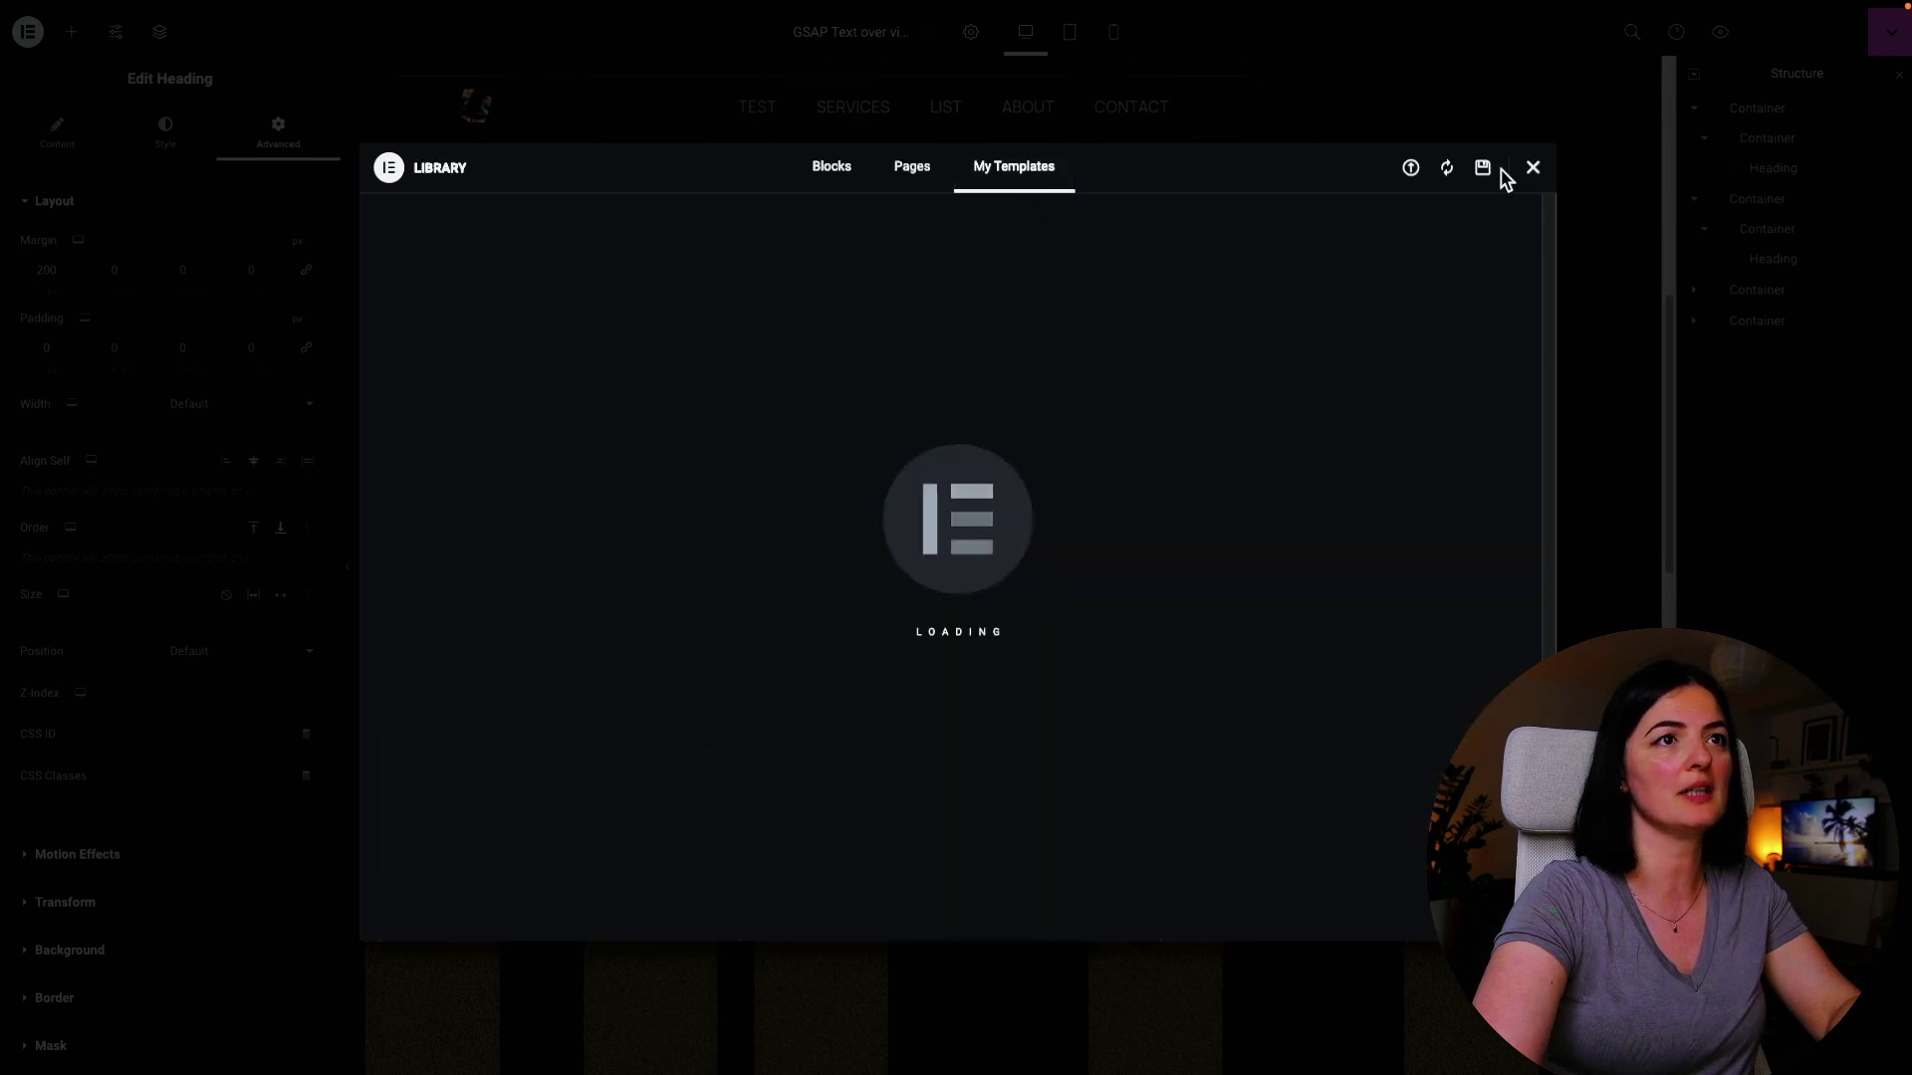
text(hero)
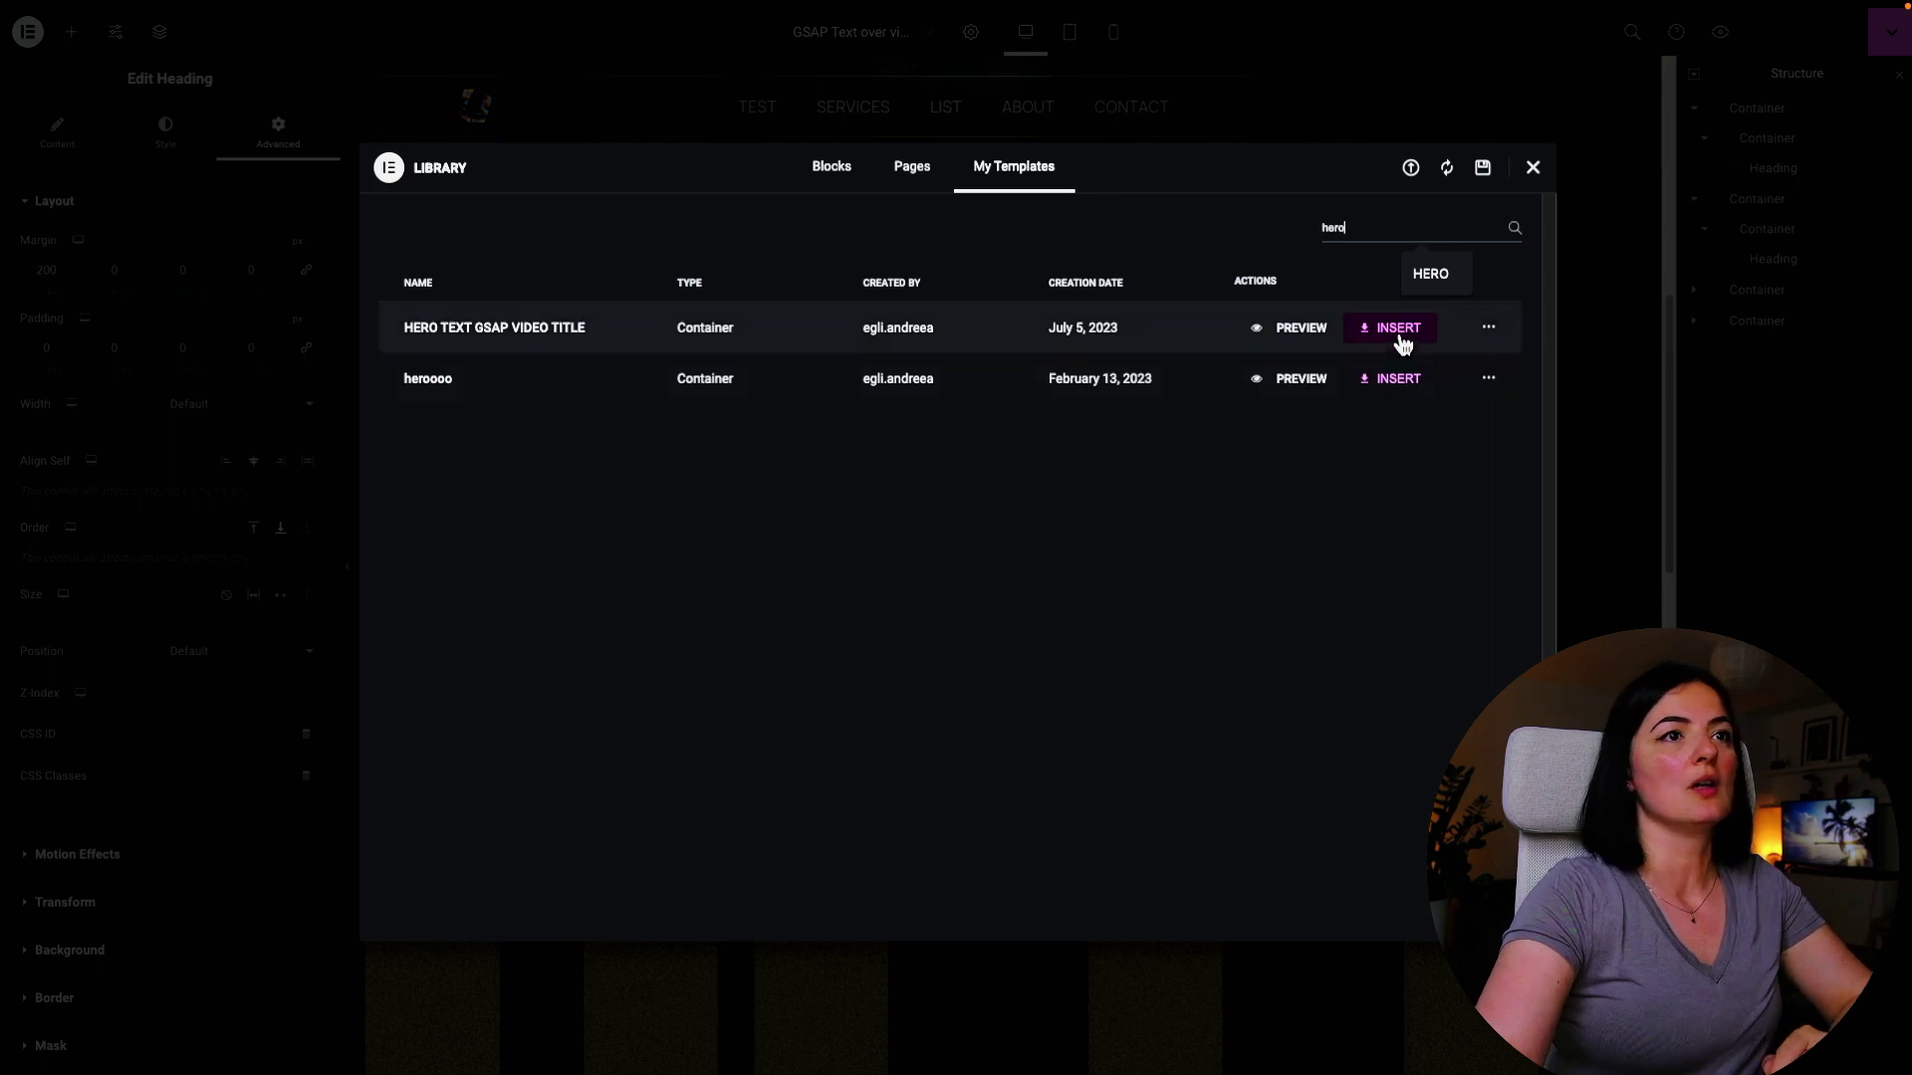
click(1399, 328)
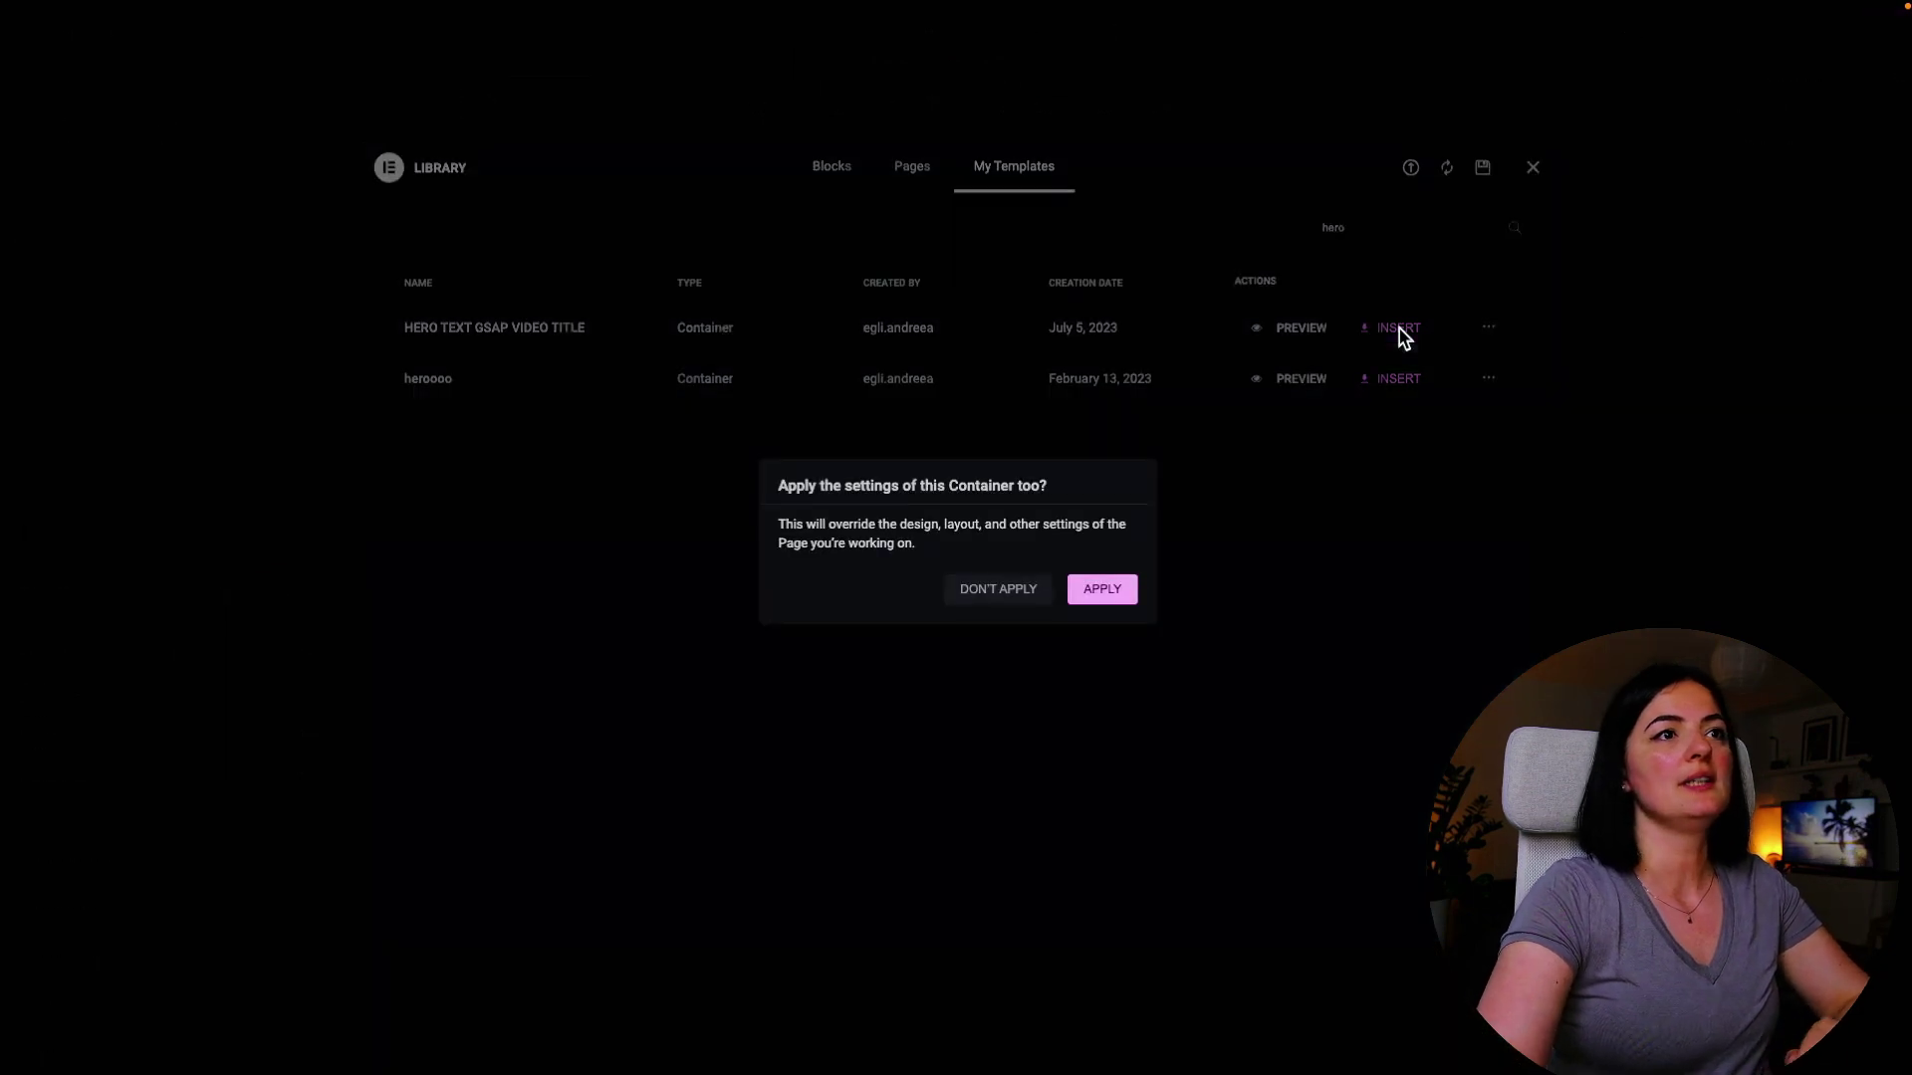
click(1103, 589)
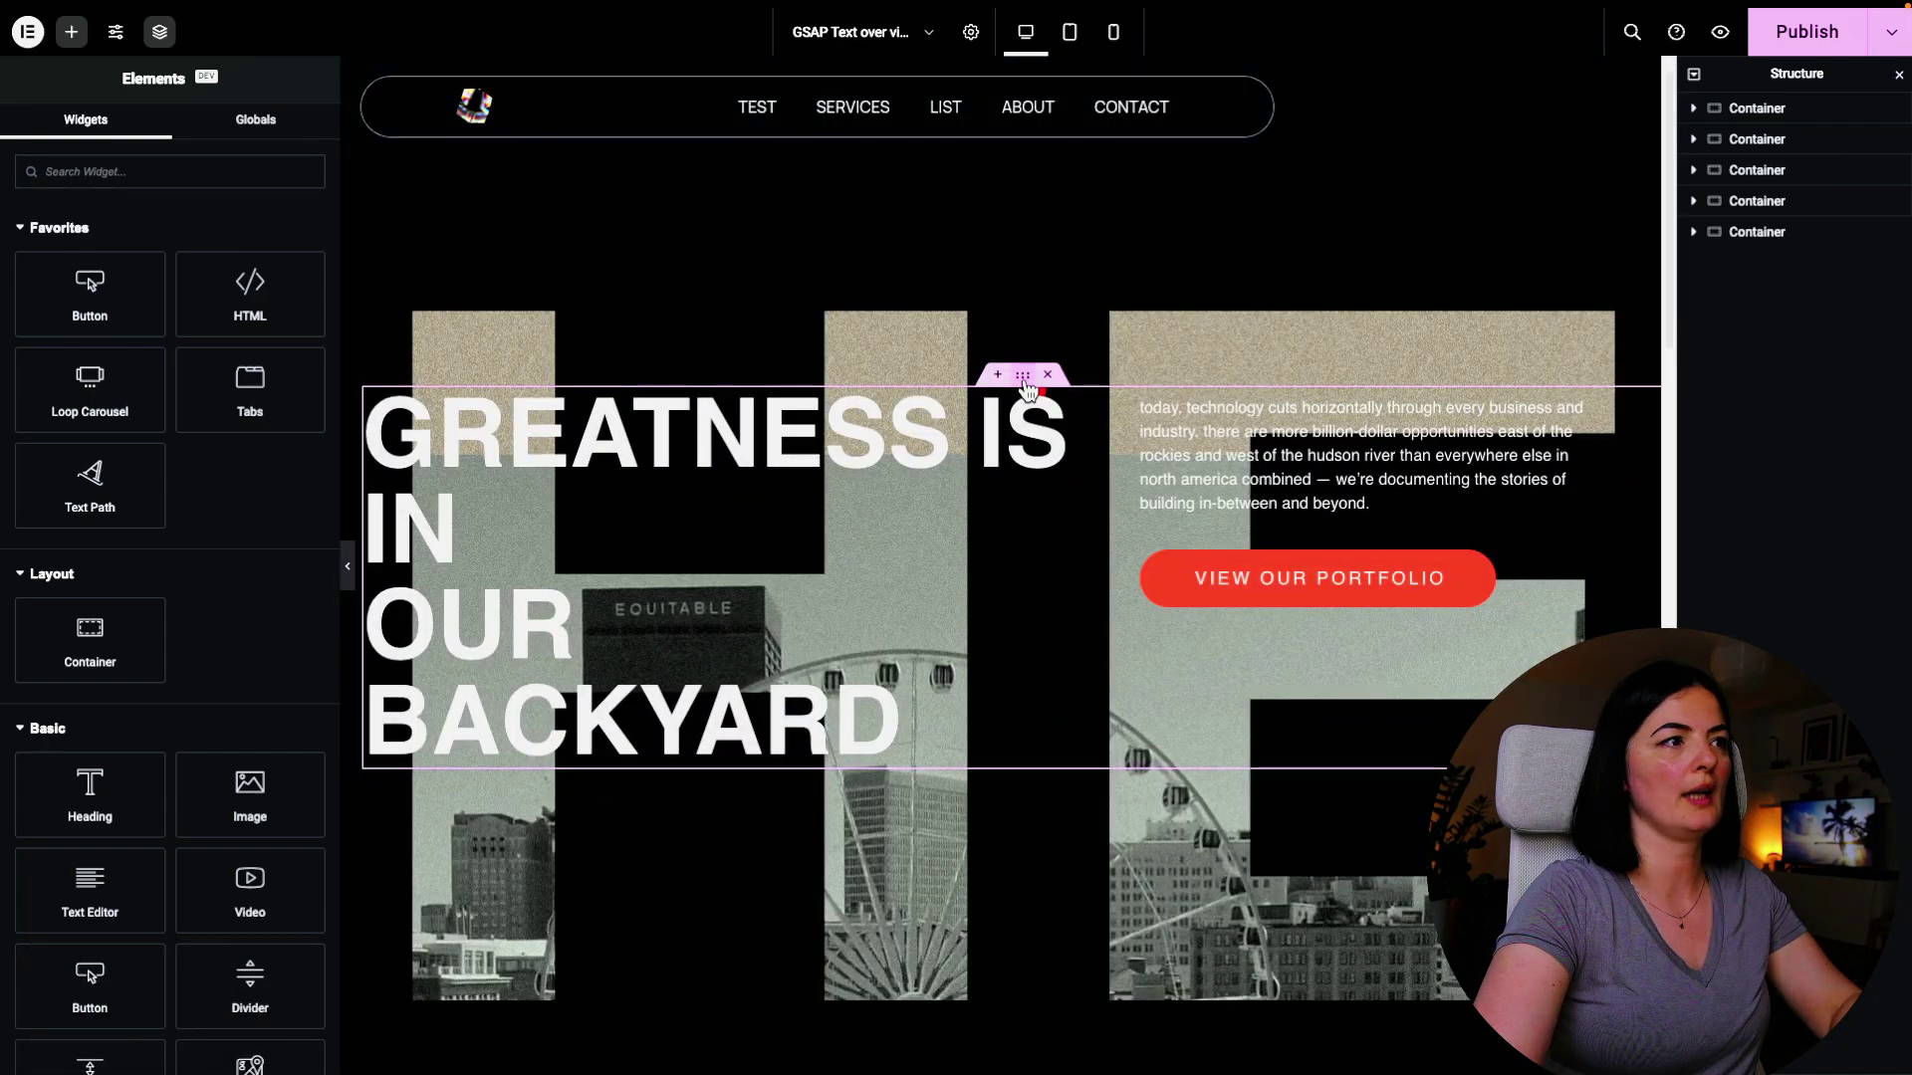
Give the hero text container a 4 px horizontal offset and 4% vertical offset
click(1026, 383)
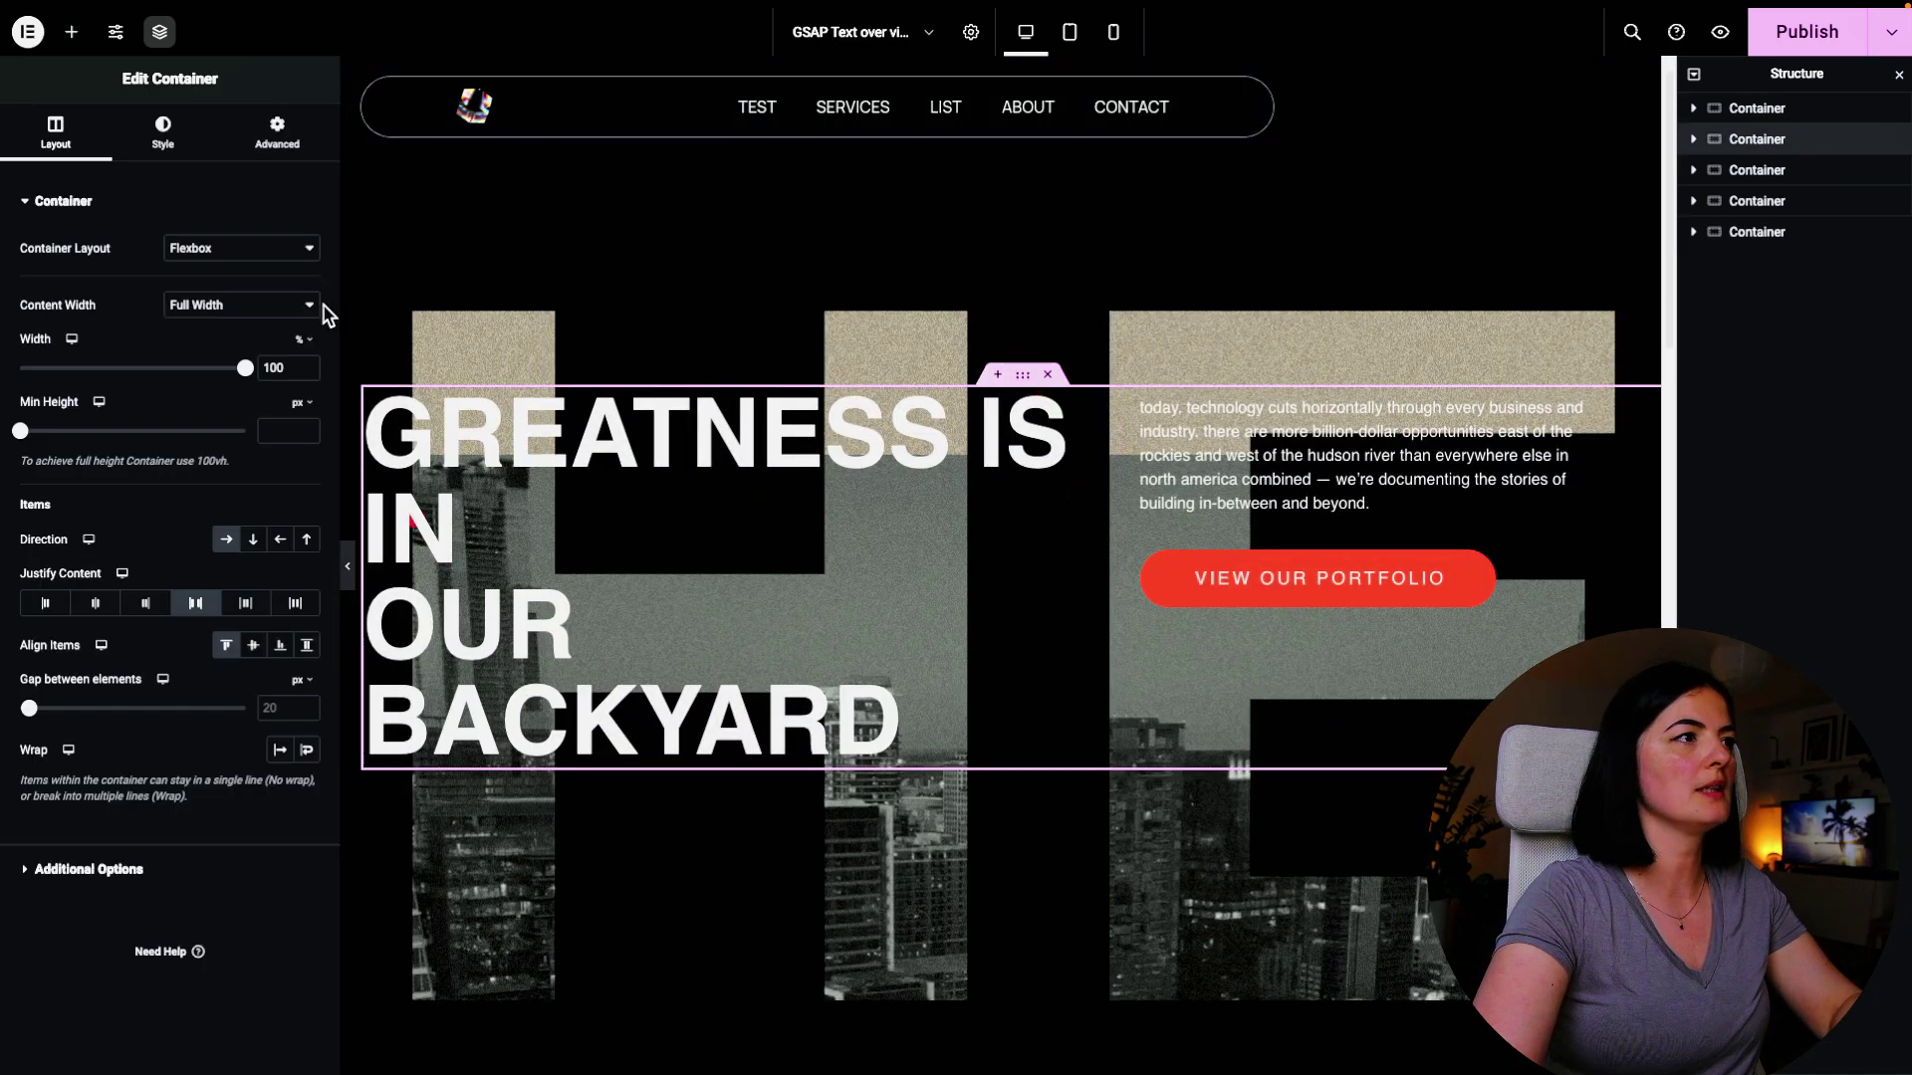
click(286, 127)
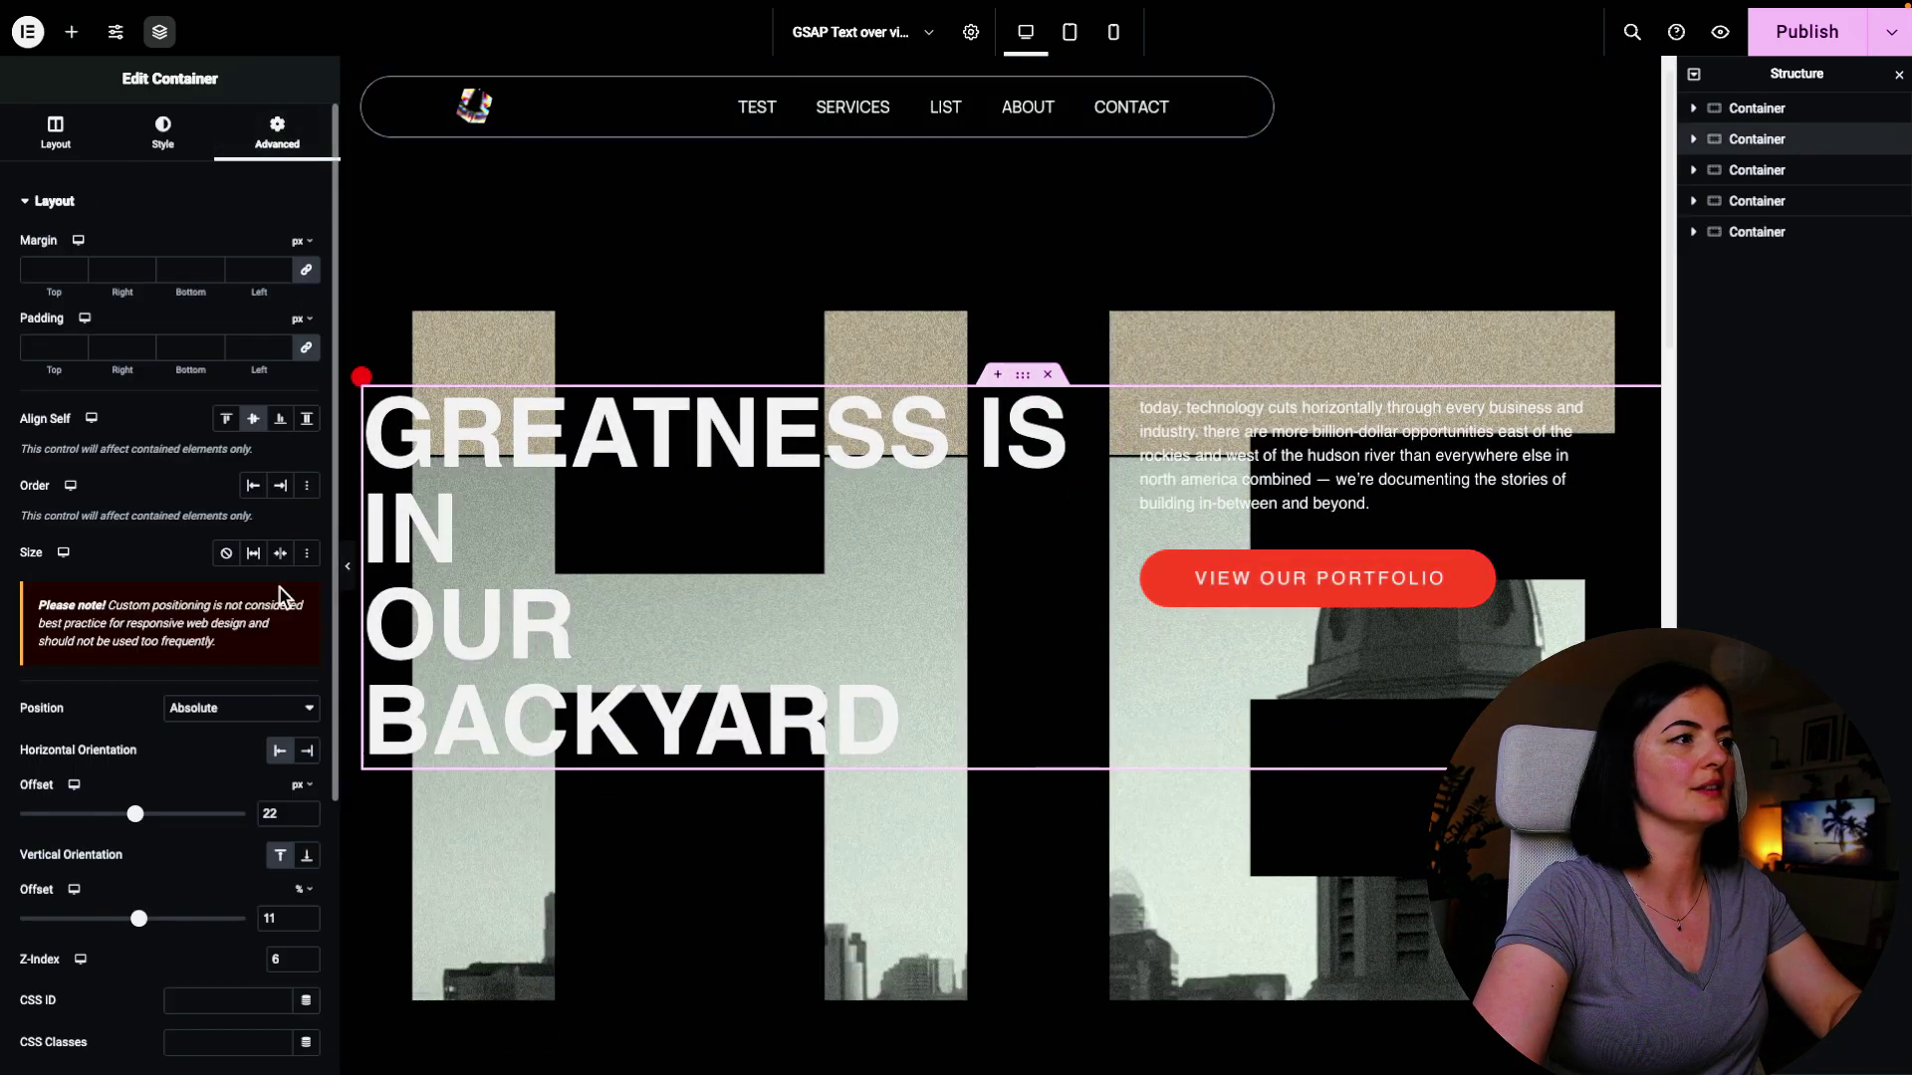
drag(136, 814, 133, 814)
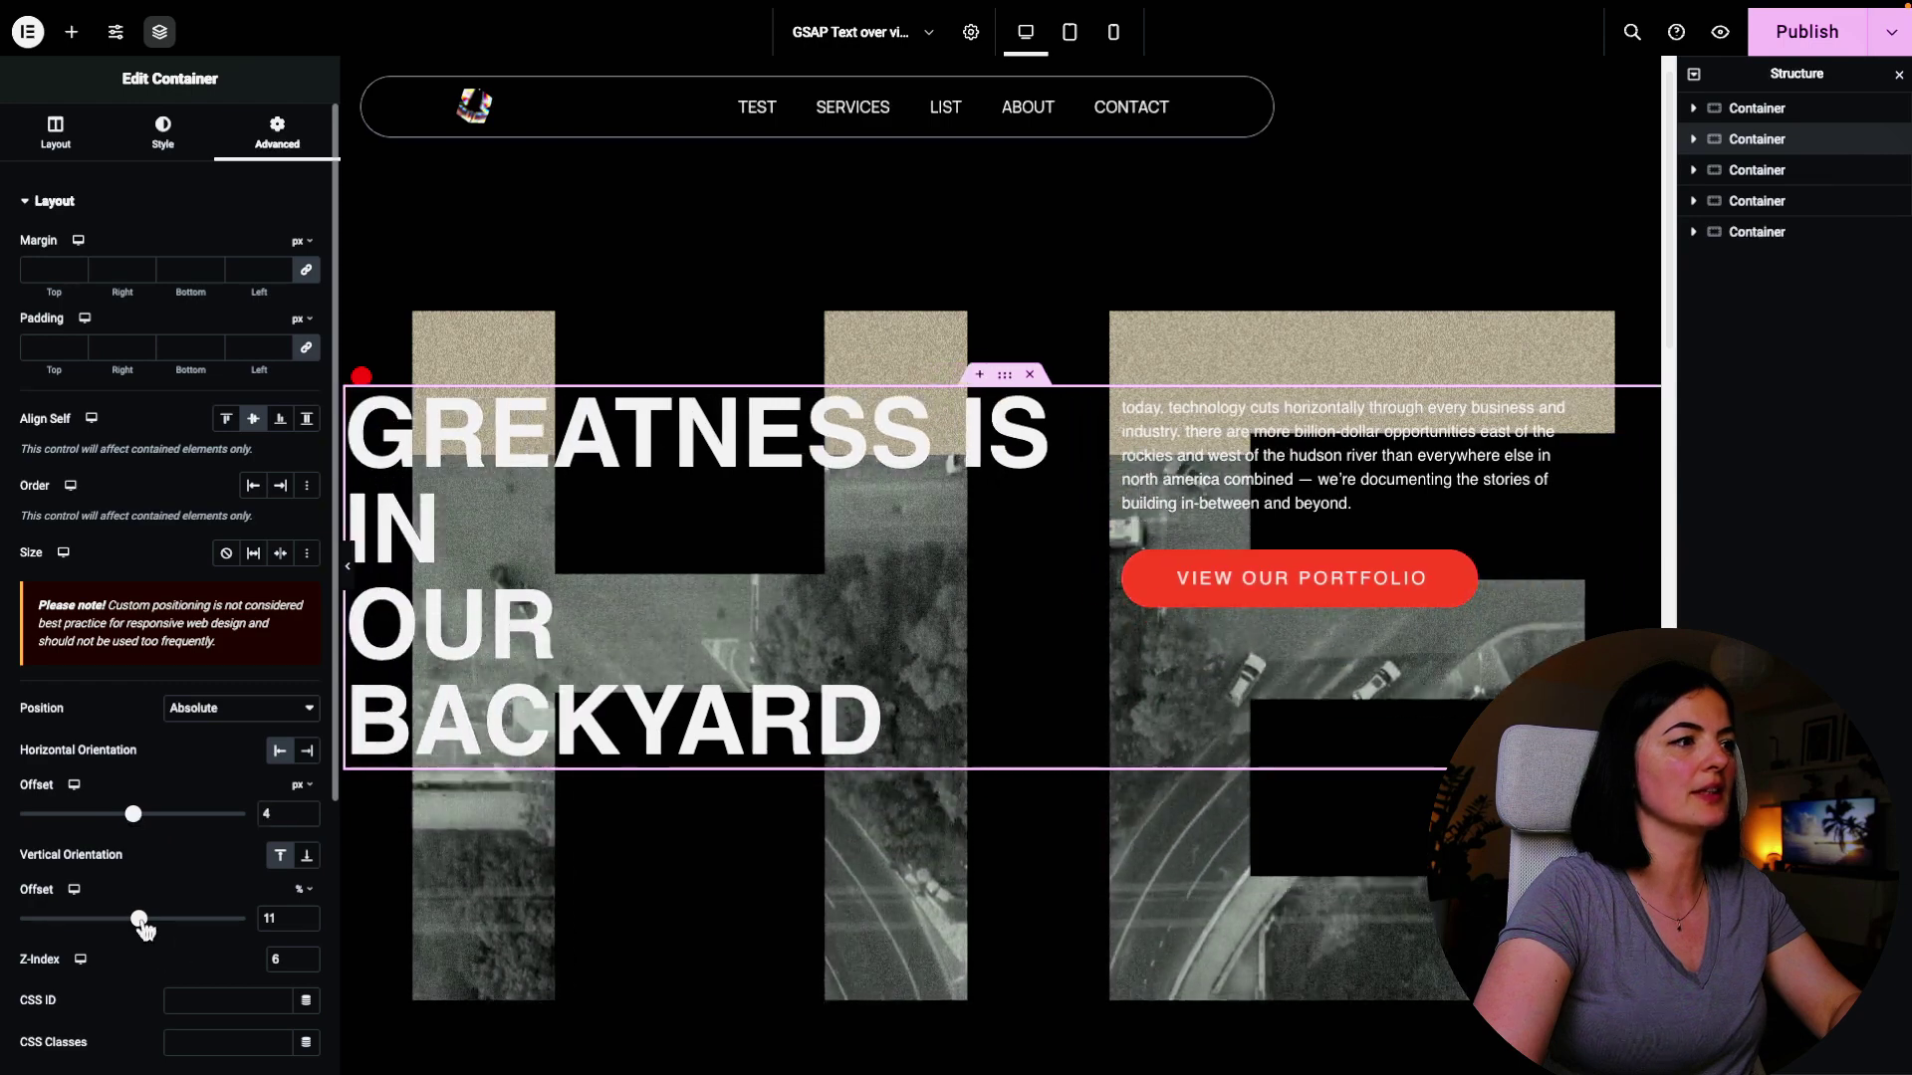
drag(138, 918, 137, 918)
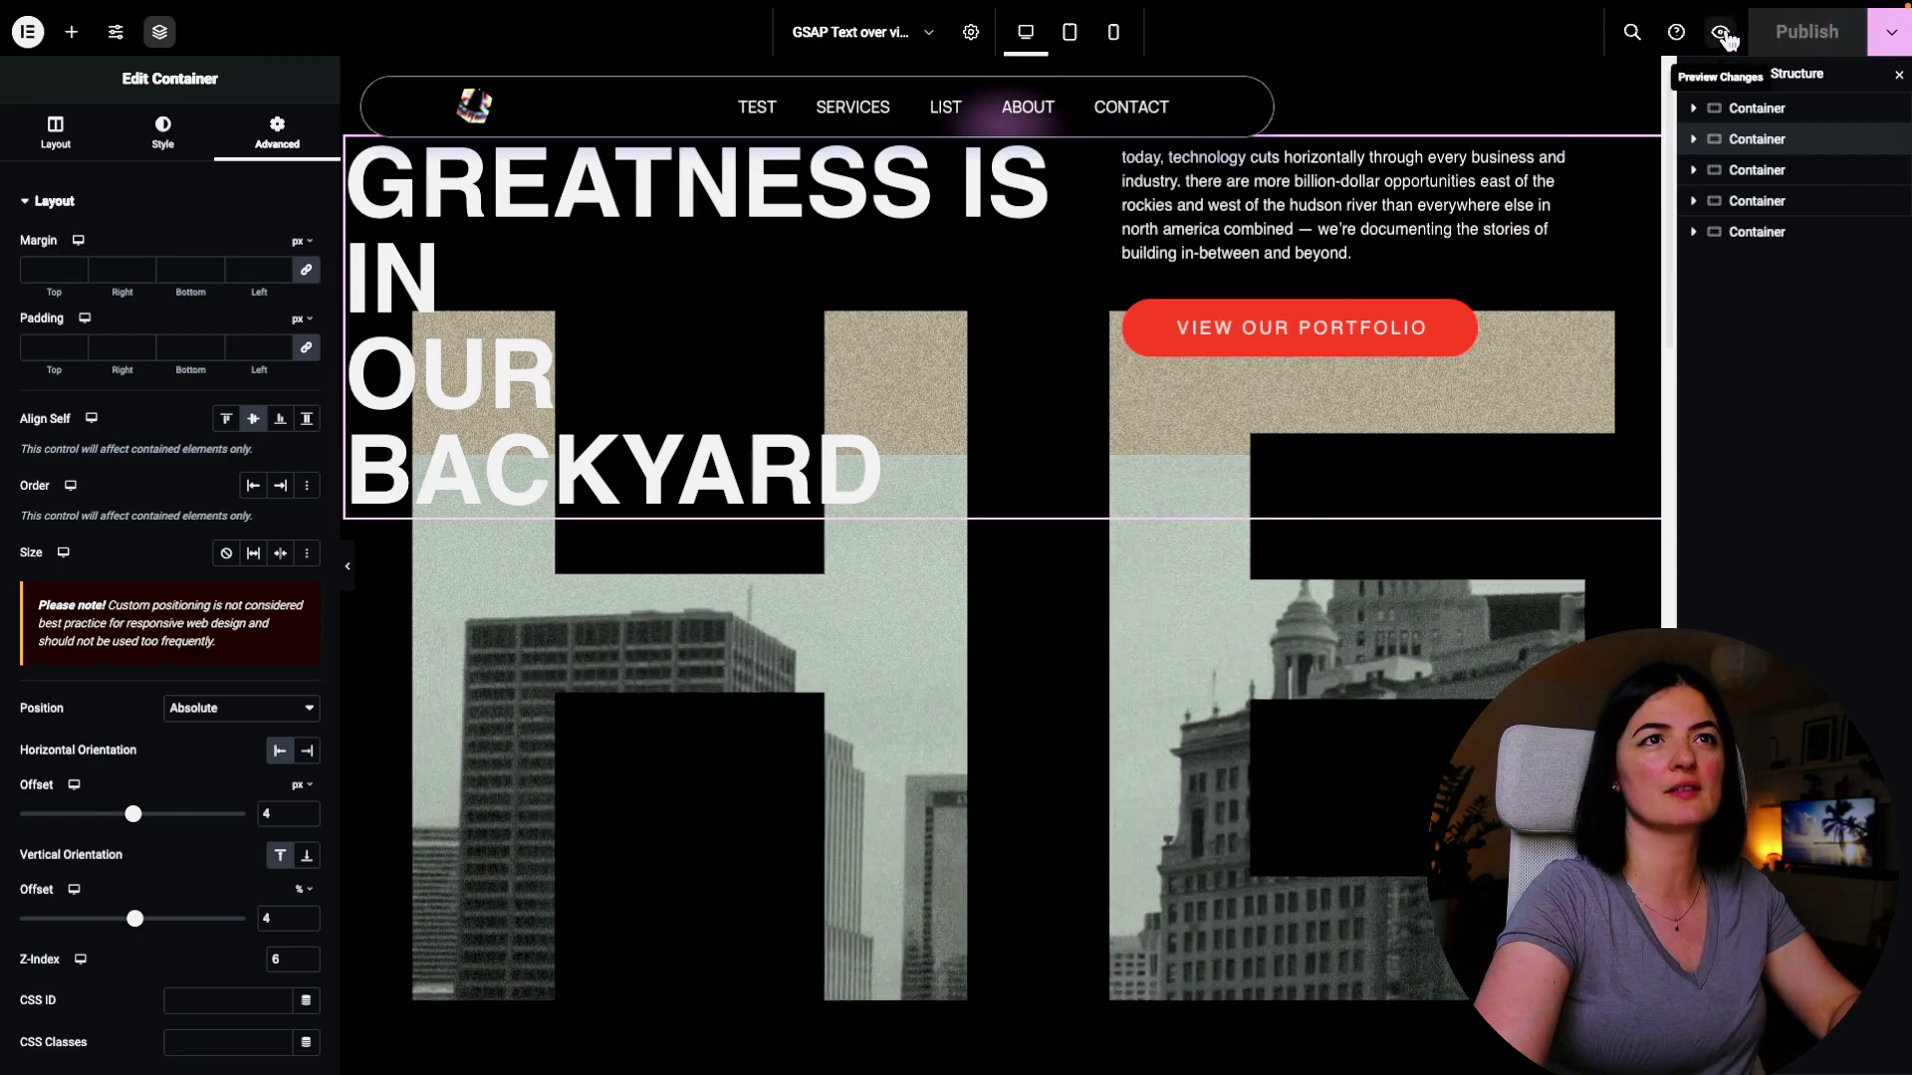
Check the live page, raise the vertical offset to 8%, and hide the panel to preview
click(1726, 36)
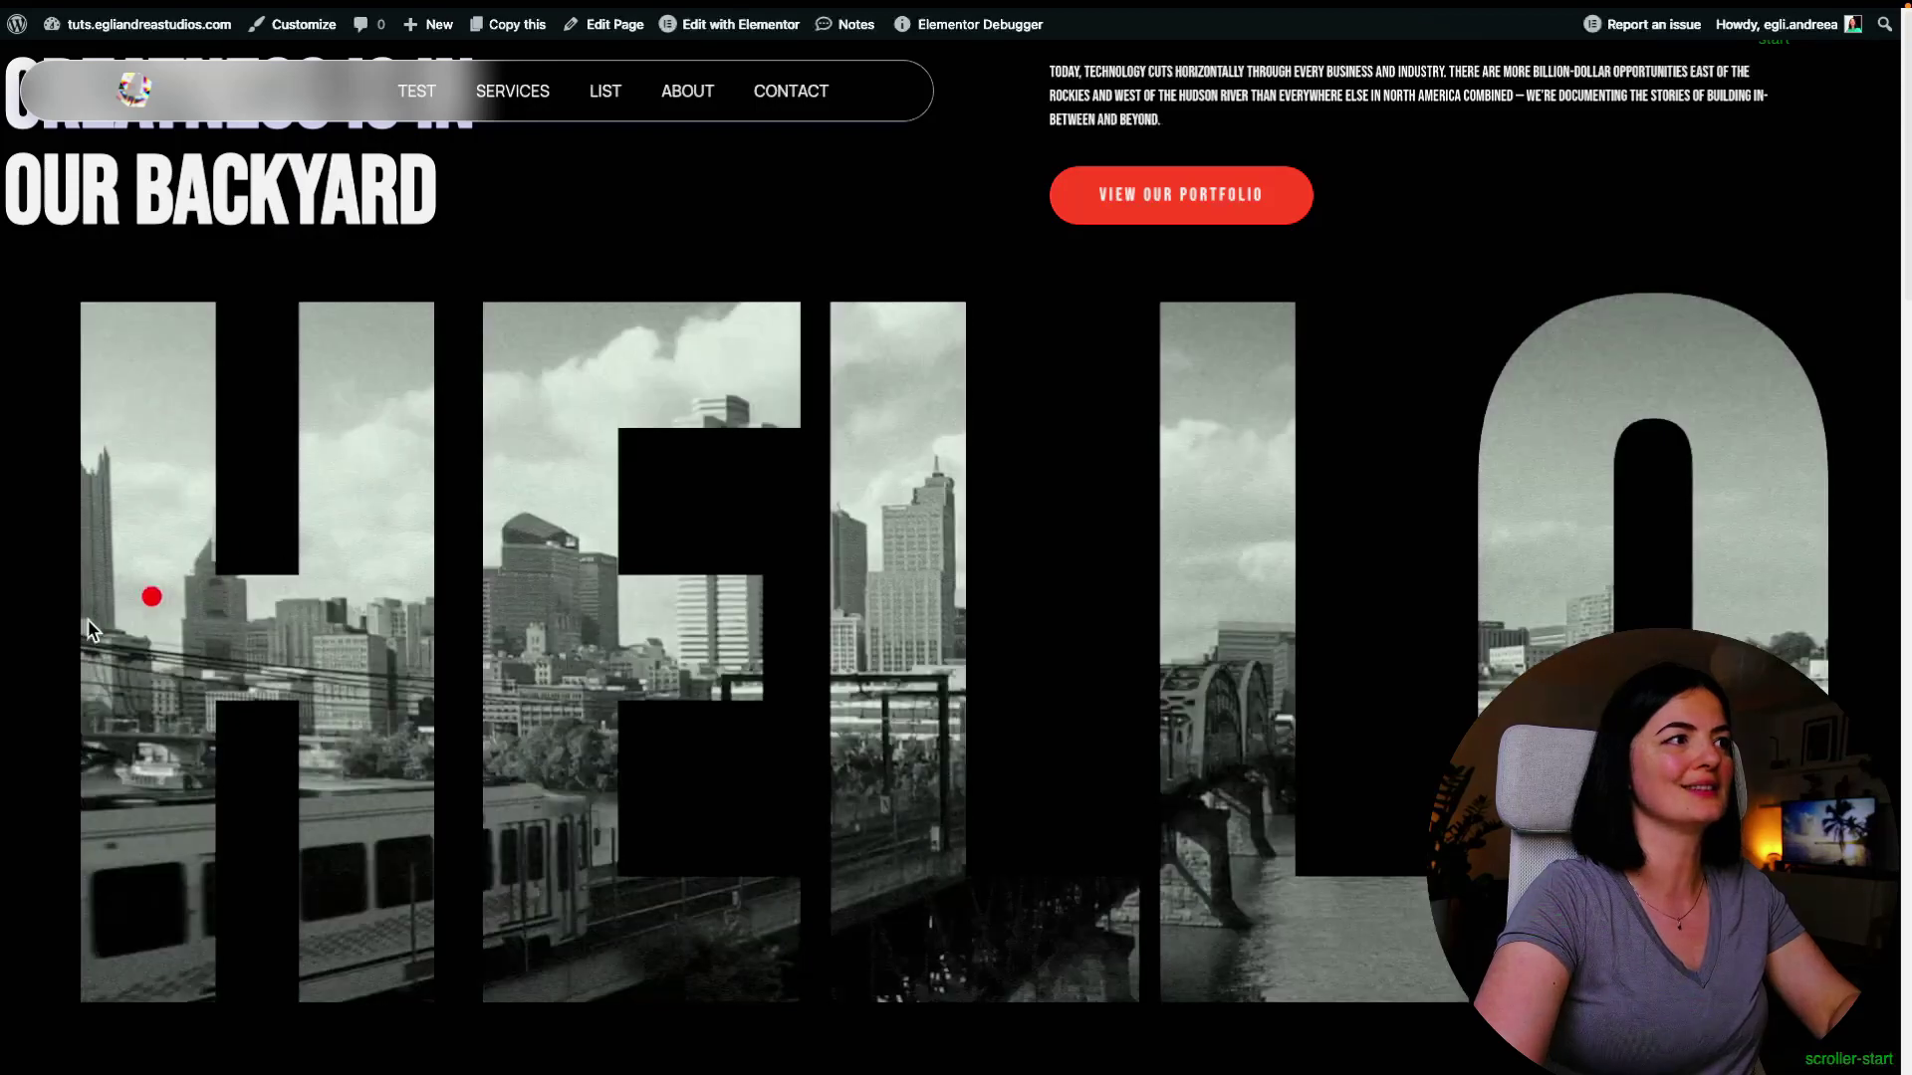
mouse_move(3, 637)
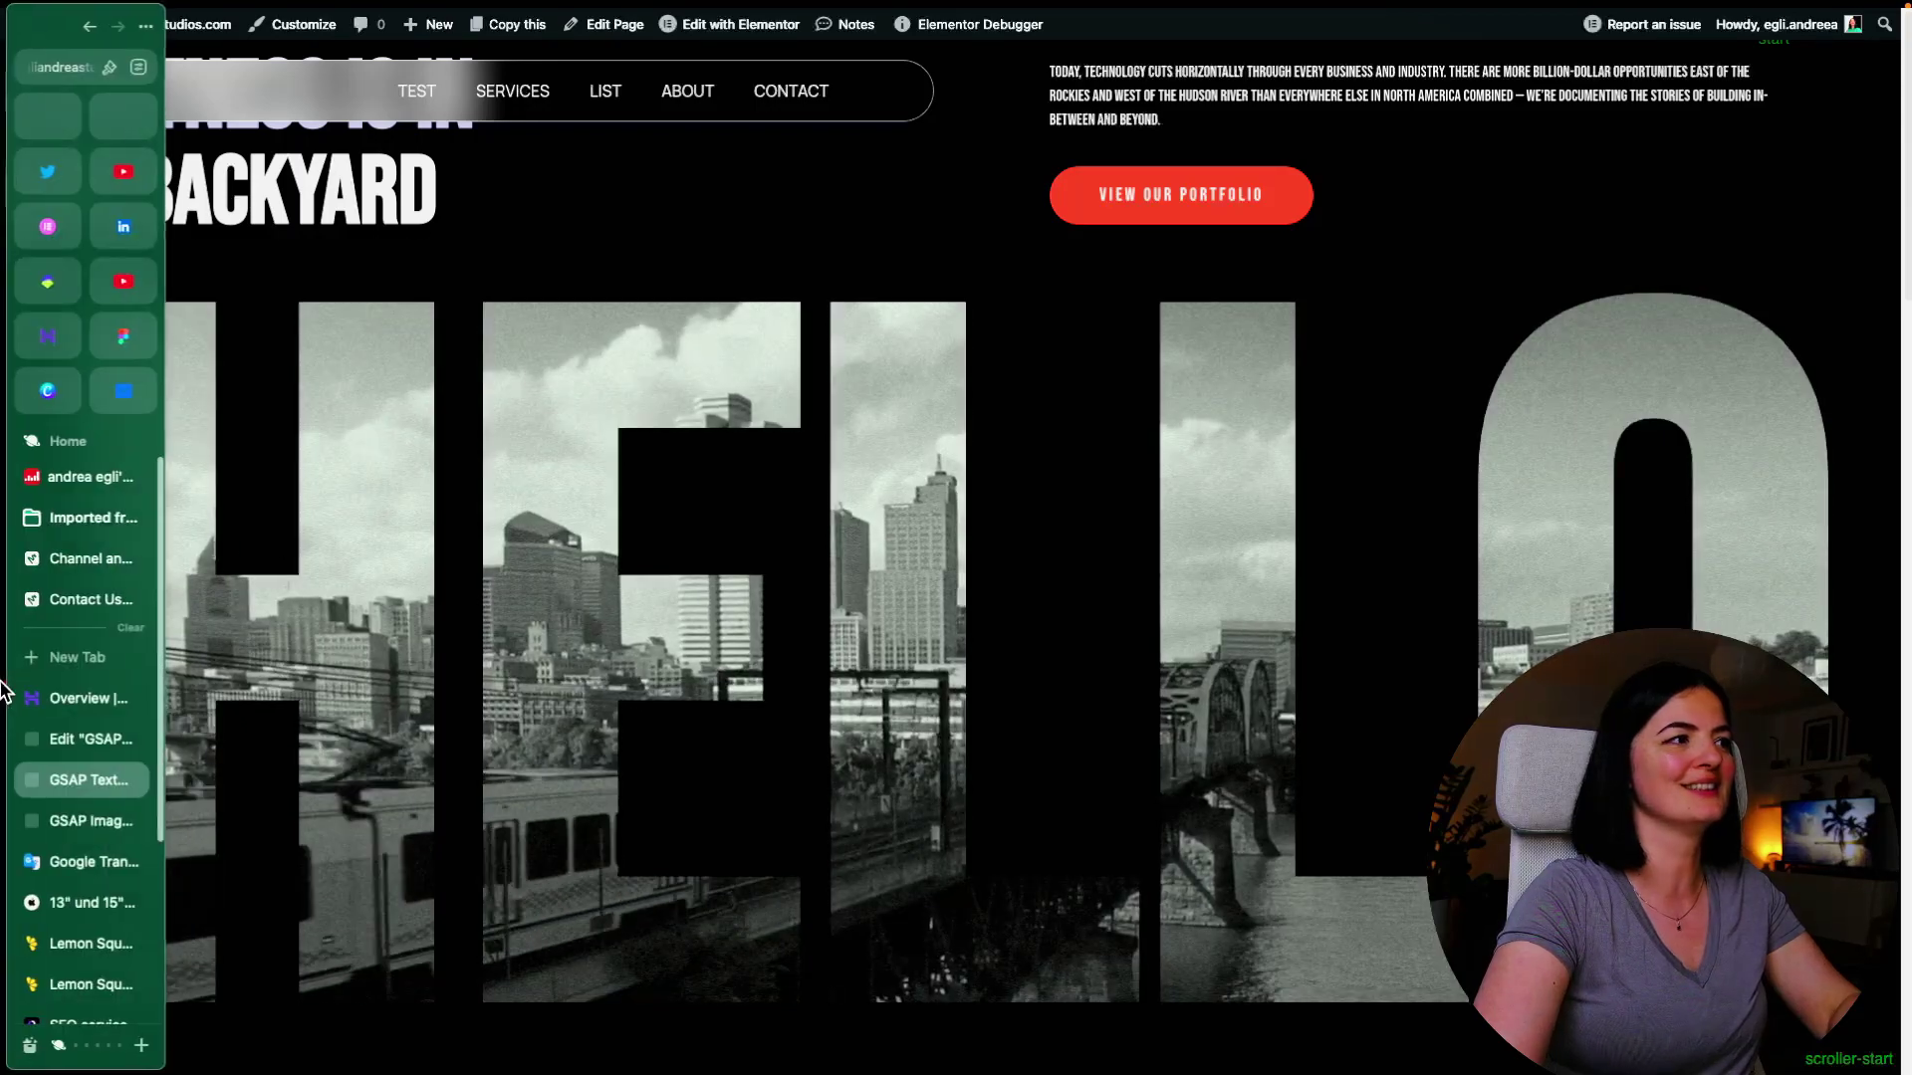
click(92, 781)
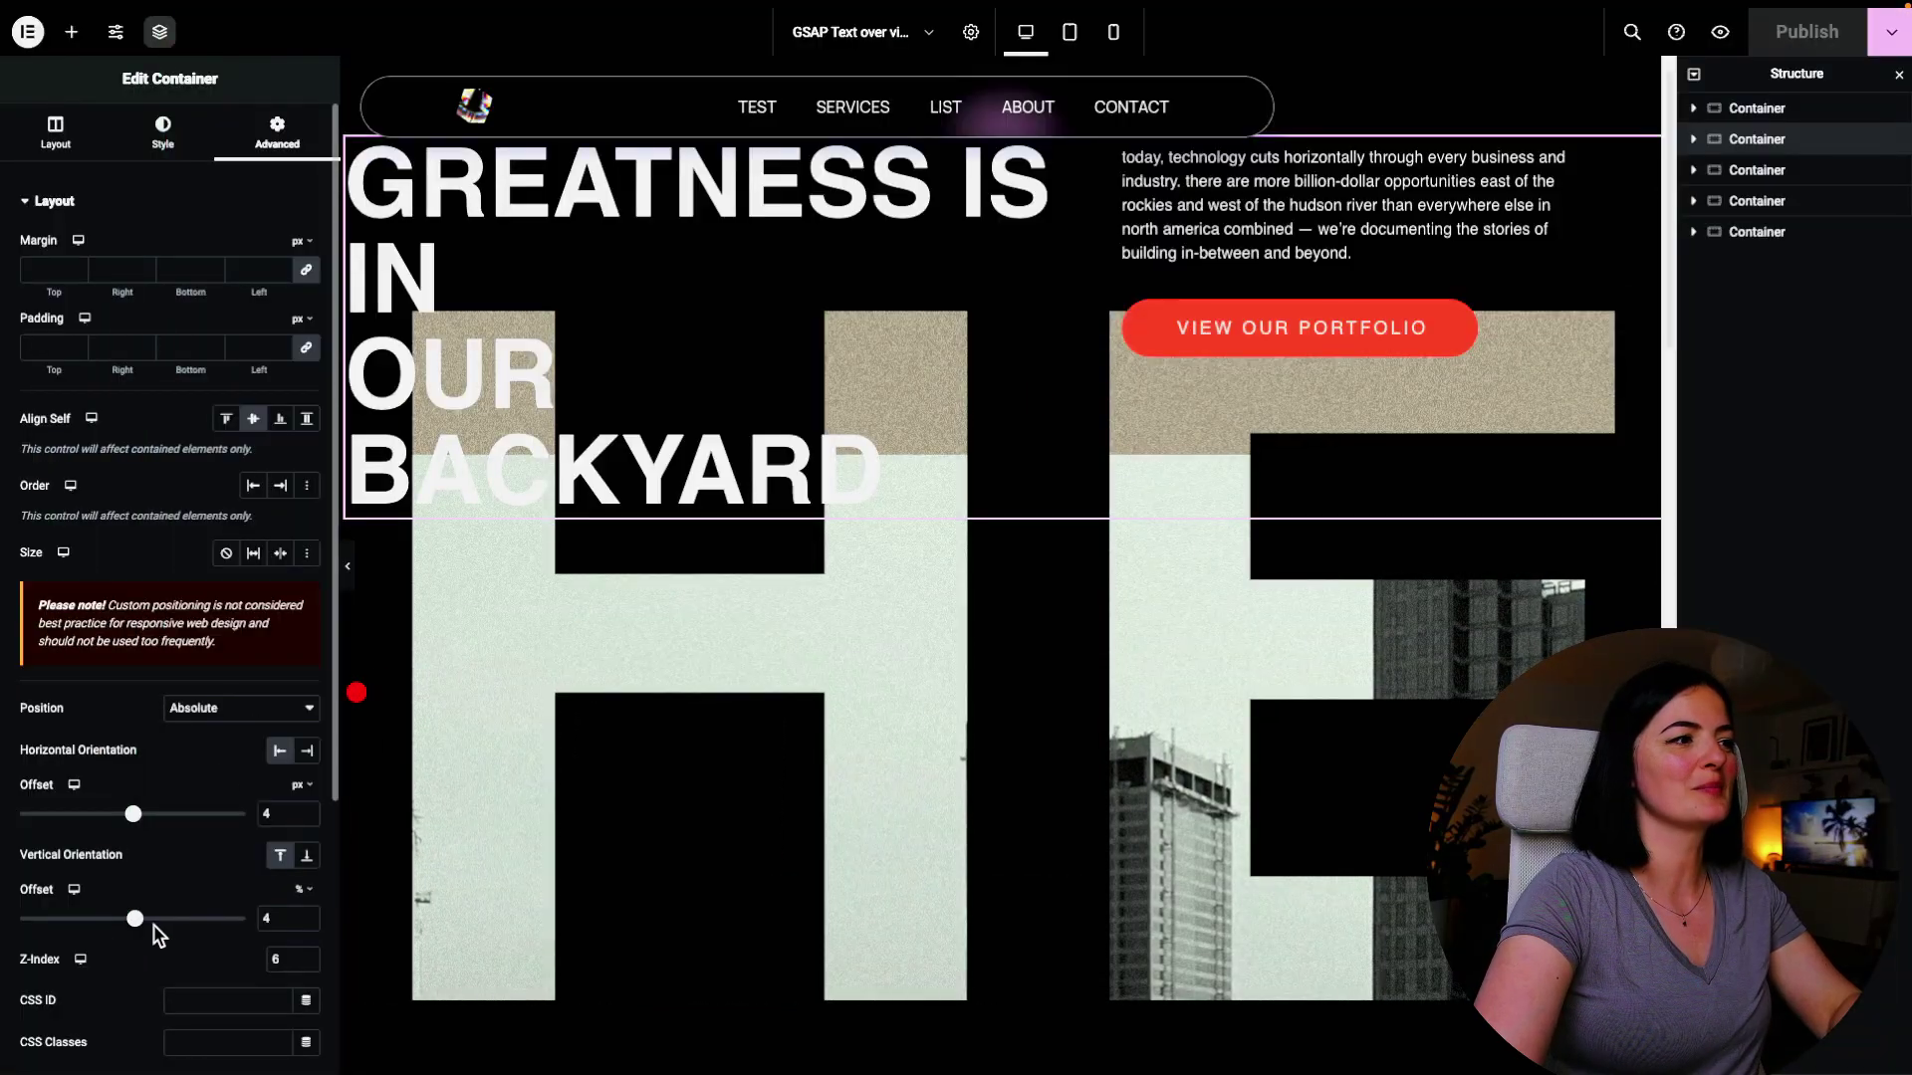
drag(136, 928, 138, 929)
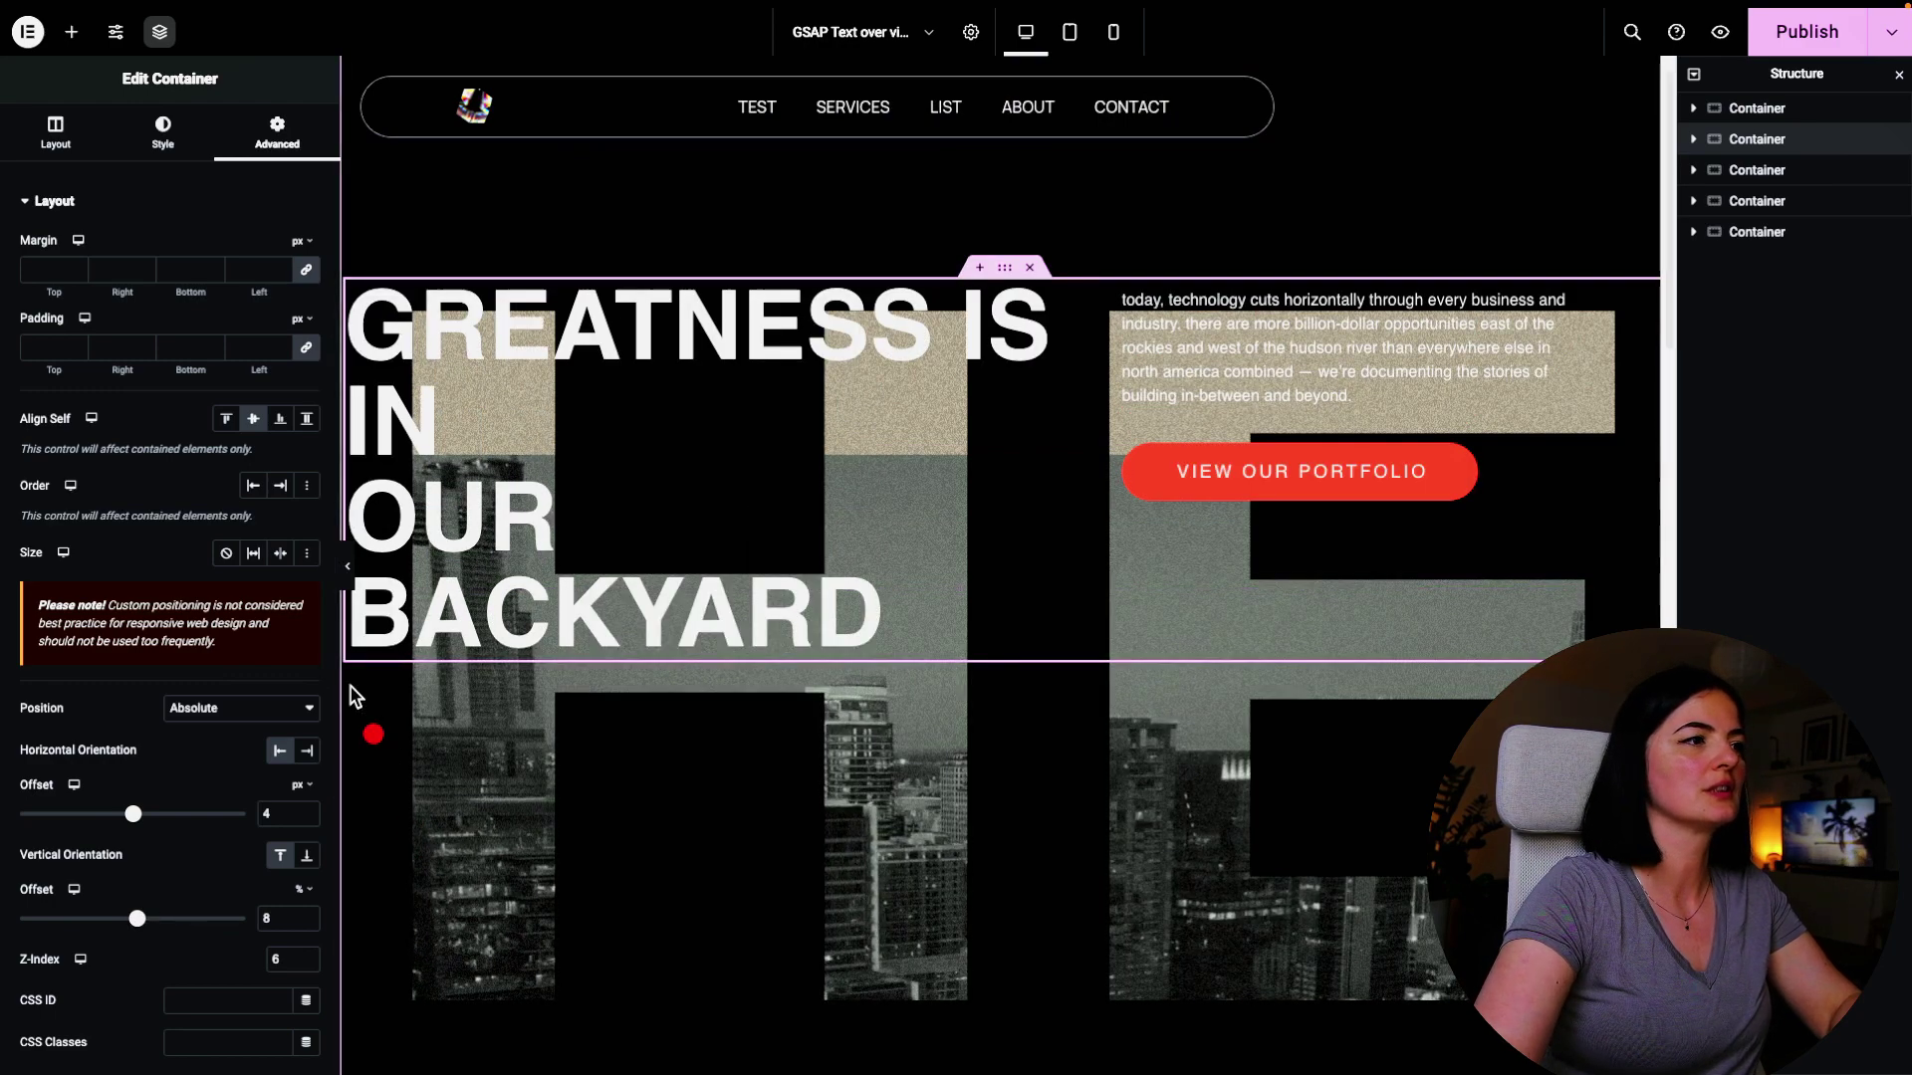
click(350, 566)
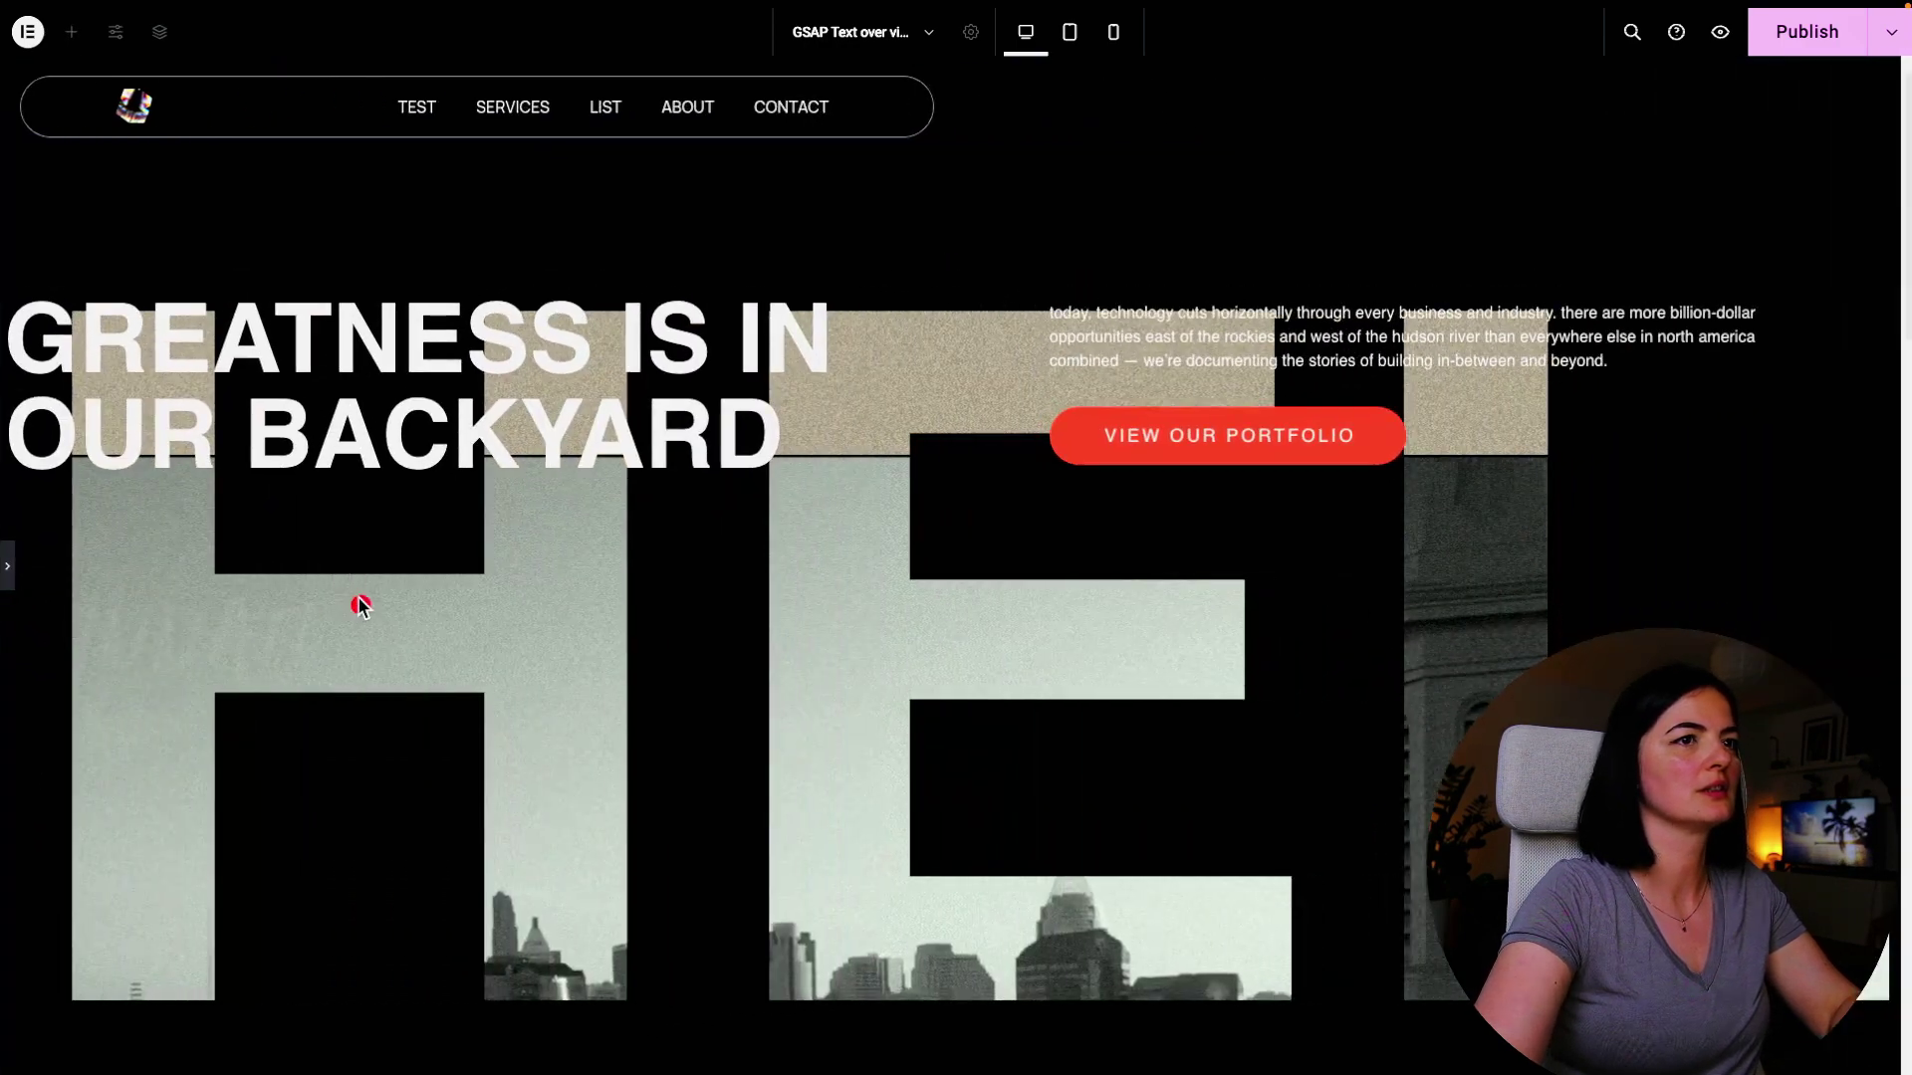
Restore the editing panel and preview the changes on the live page
click(7, 565)
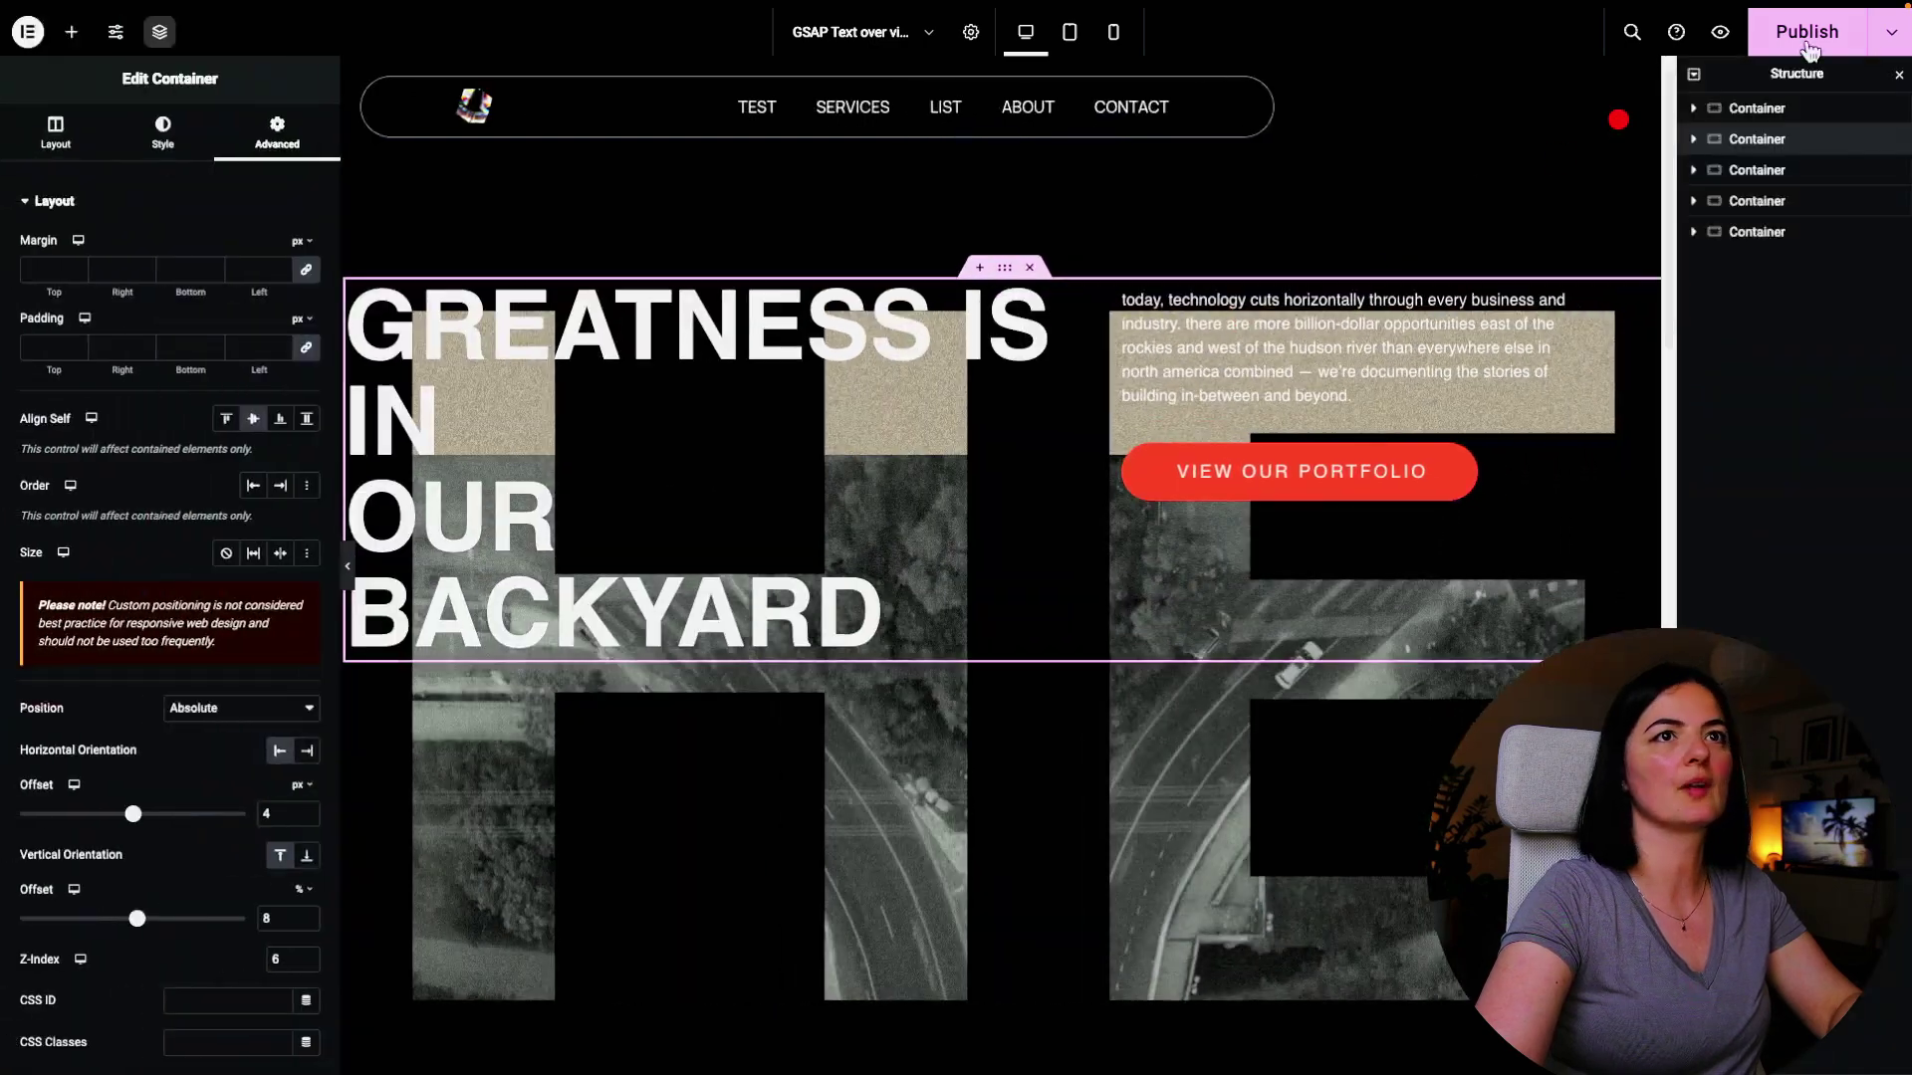
click(1722, 34)
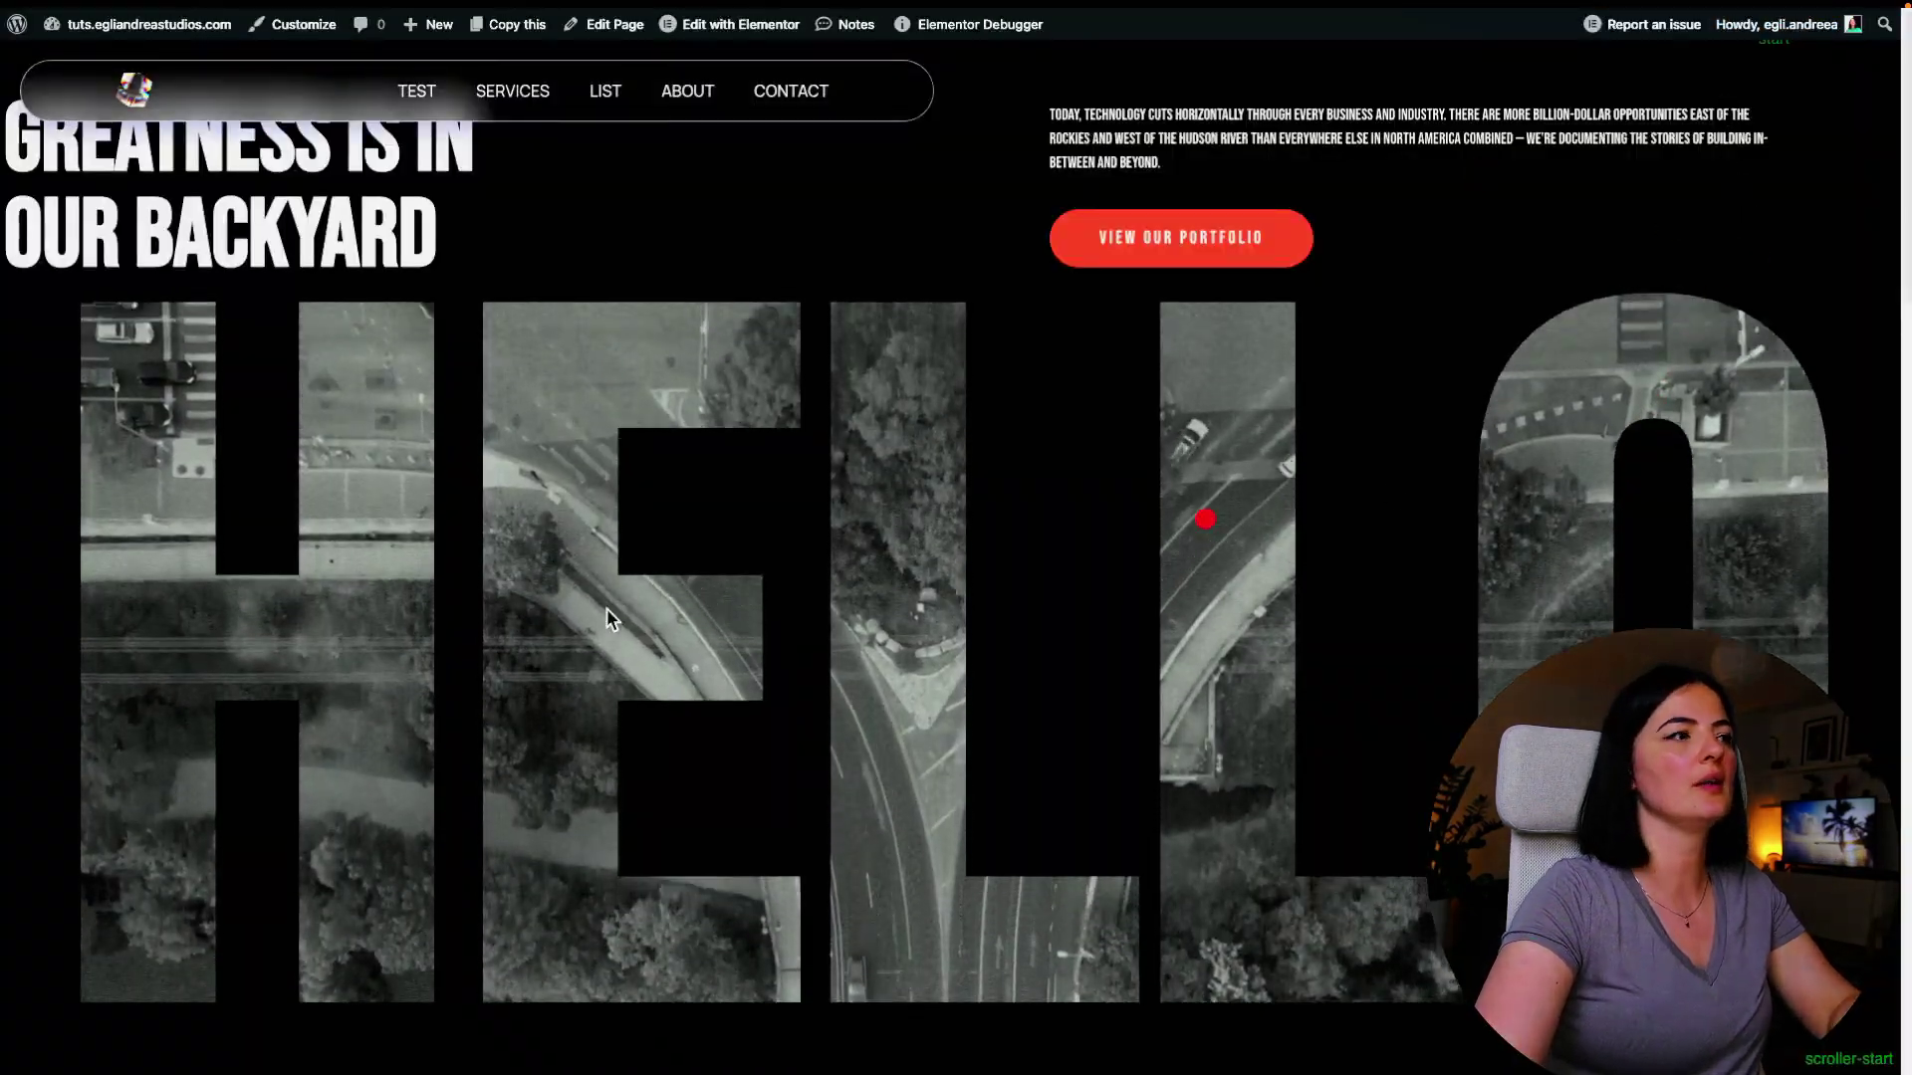
click(70, 739)
Inspect the video container and HELLO heading in Structure, then save and preview the page
click(1709, 137)
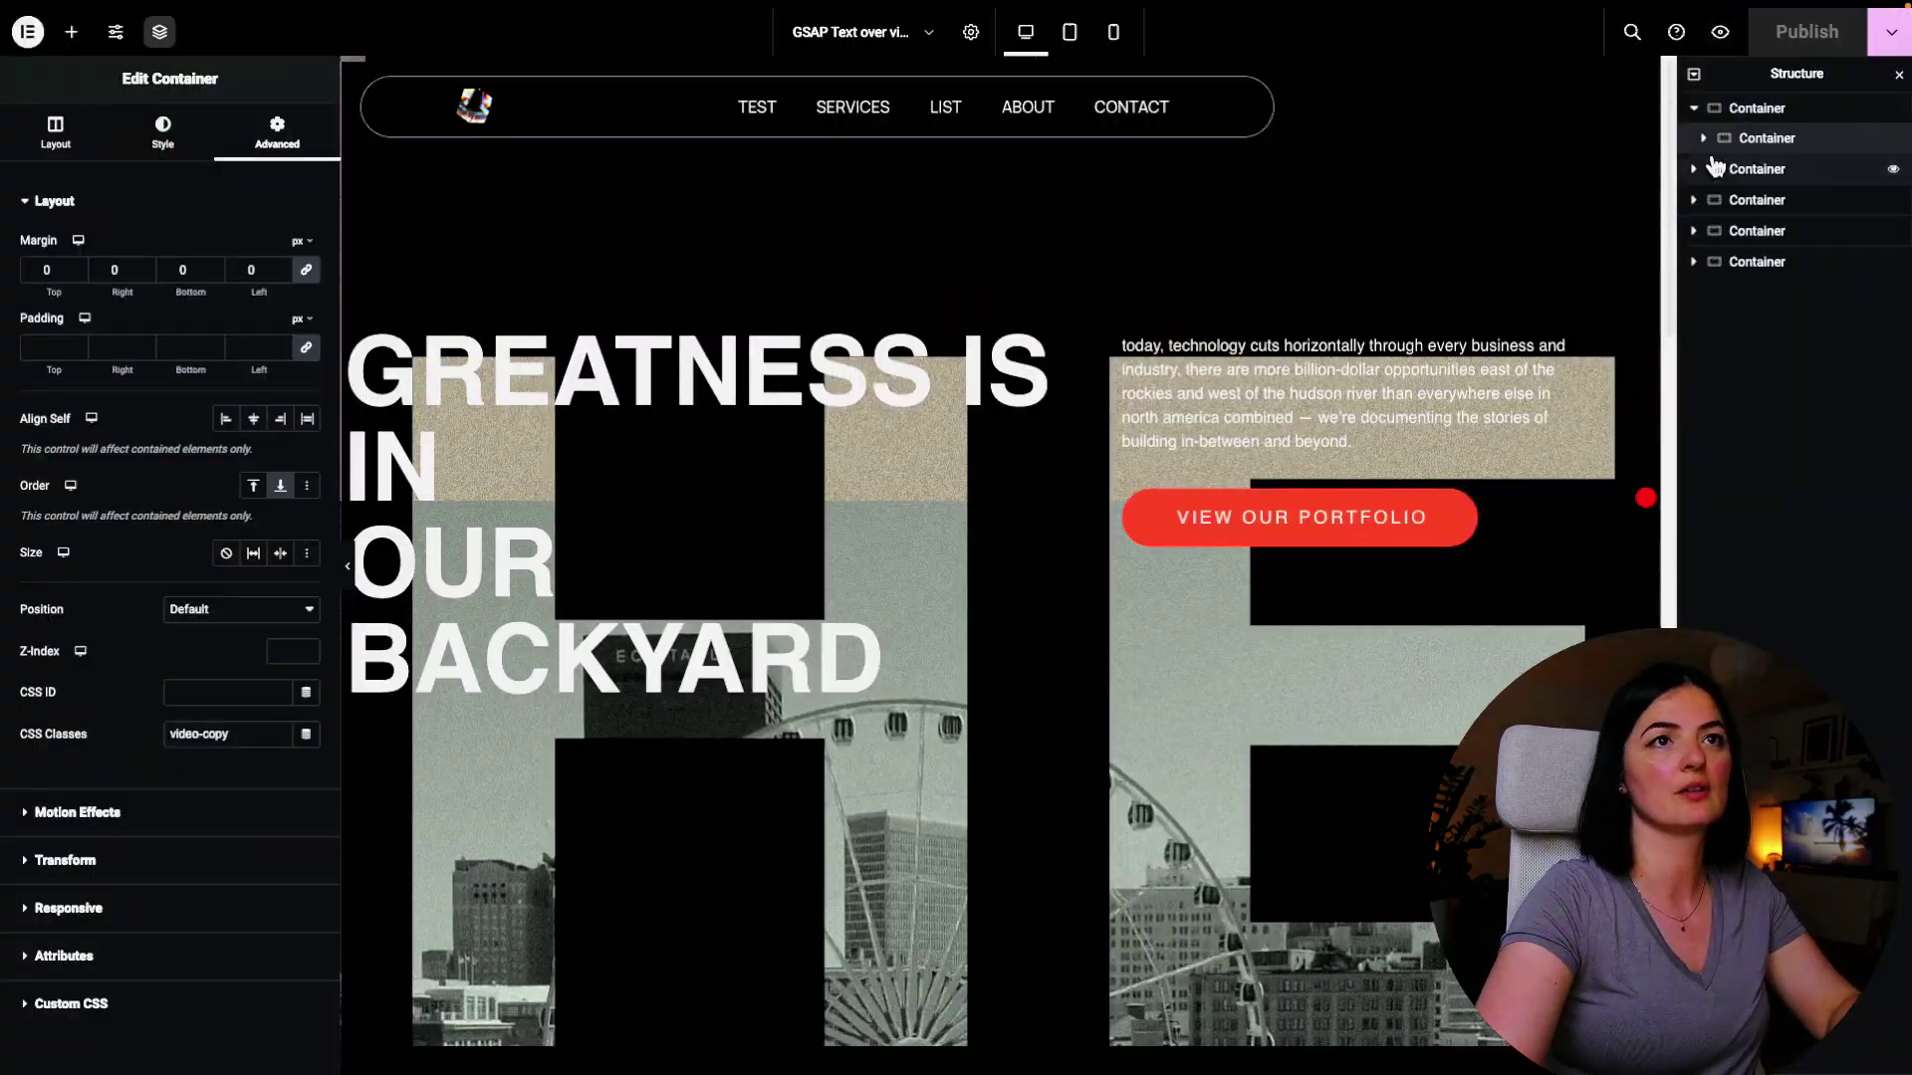
click(1787, 169)
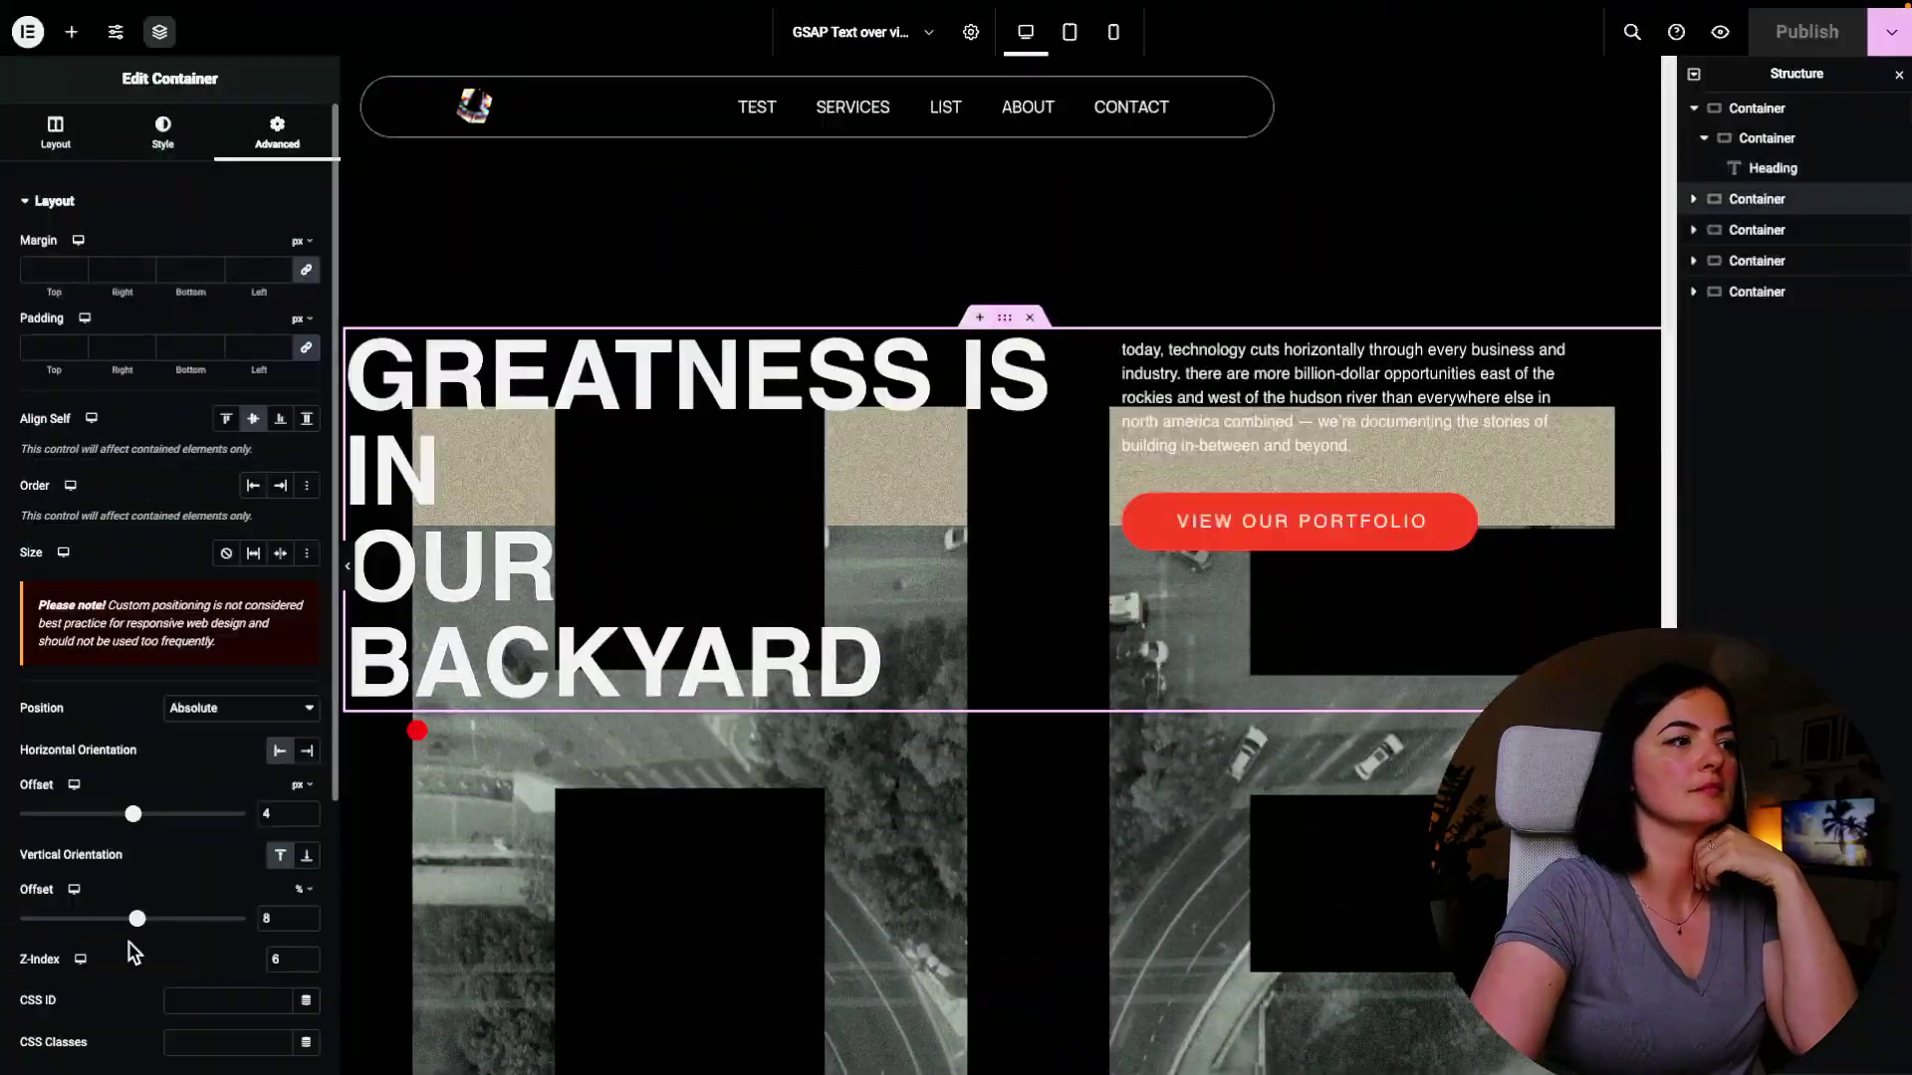
click(1793, 31)
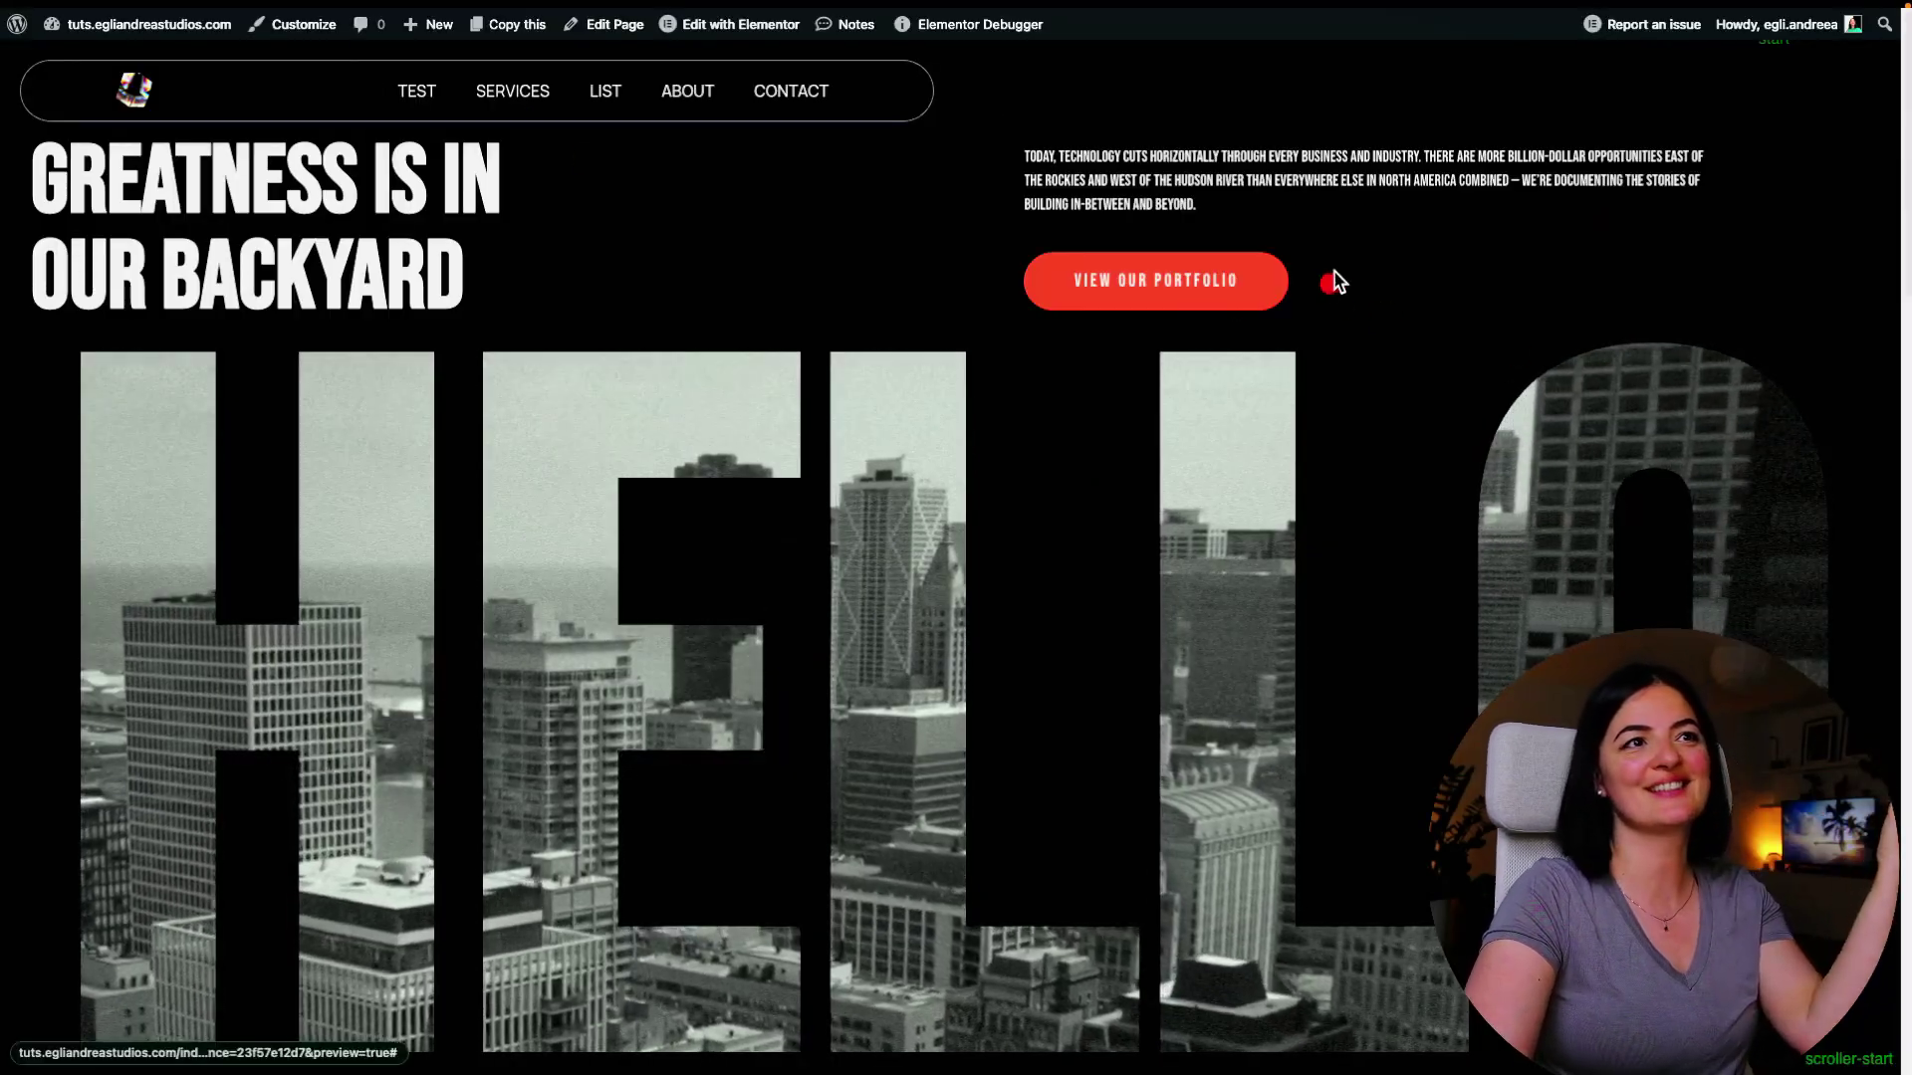
scroll(1377, 360, down, 10)
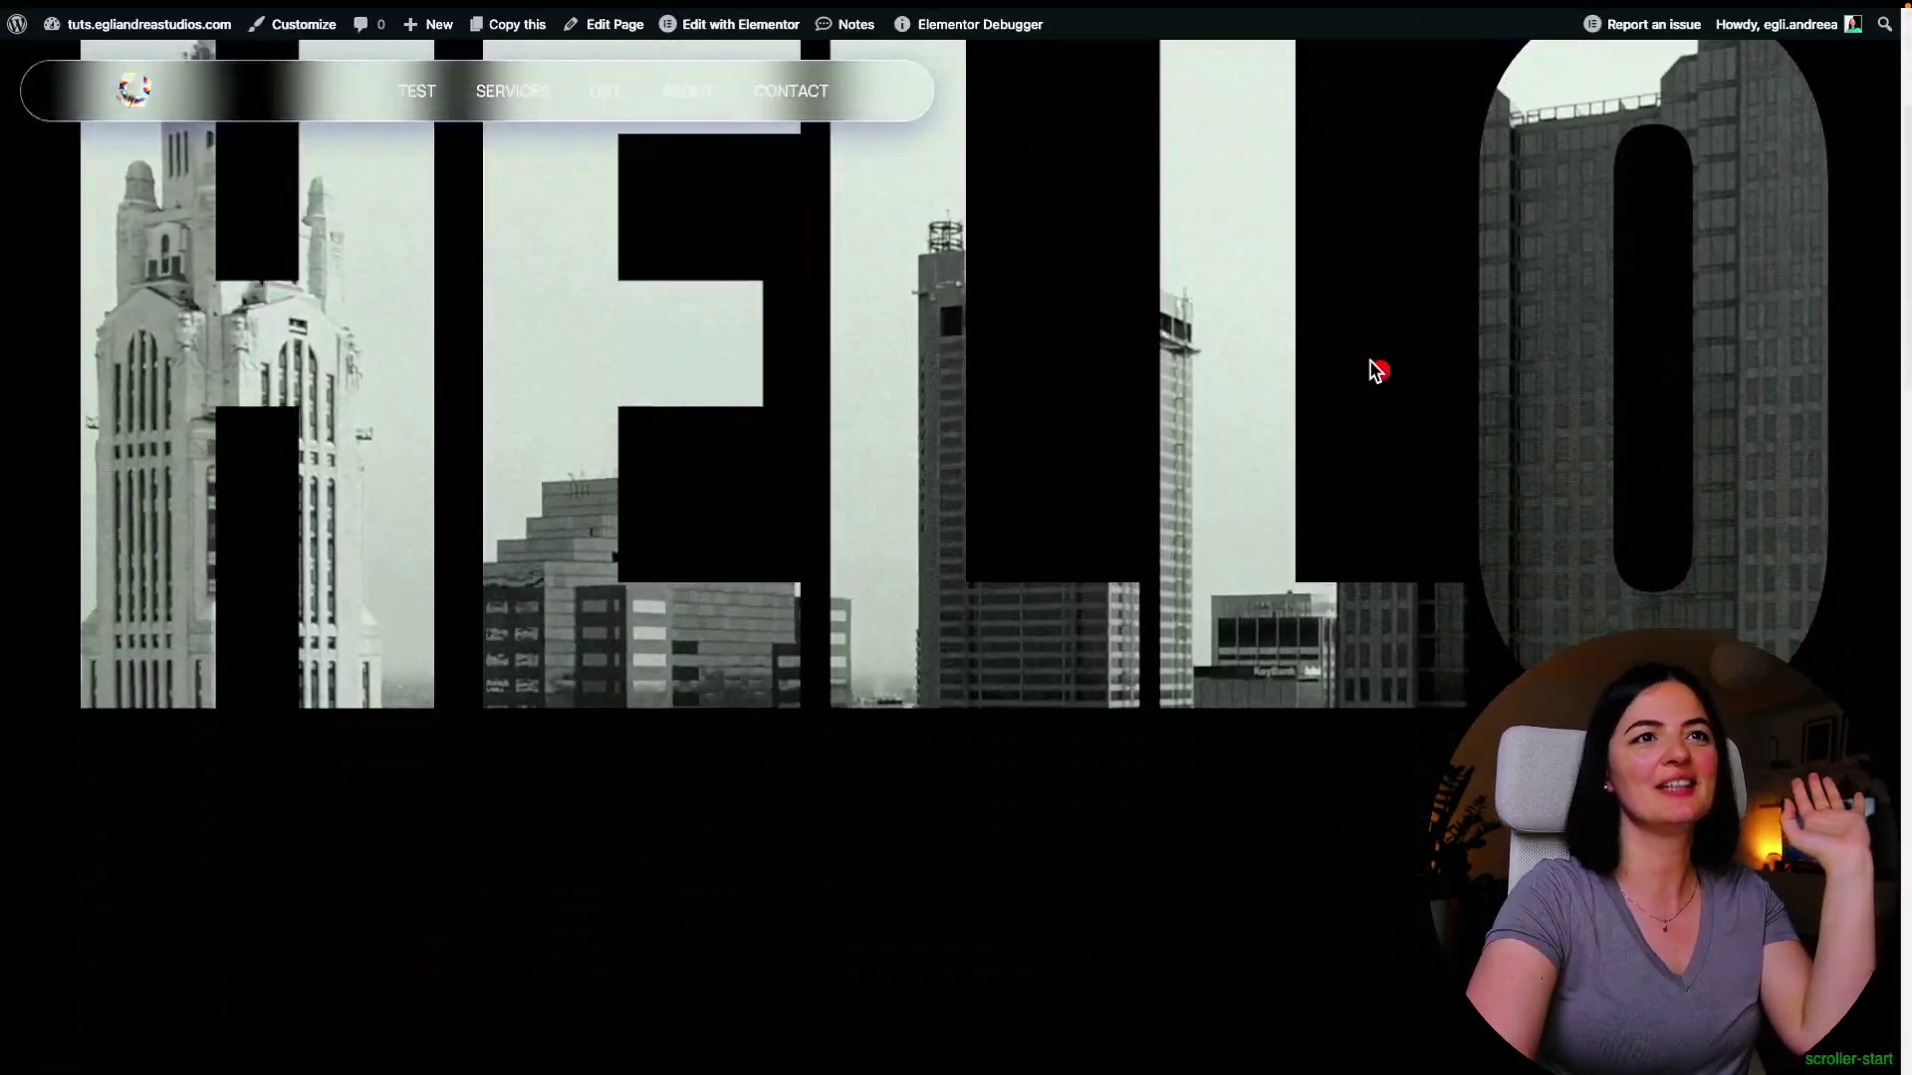
scroll(1377, 371, up, 10)
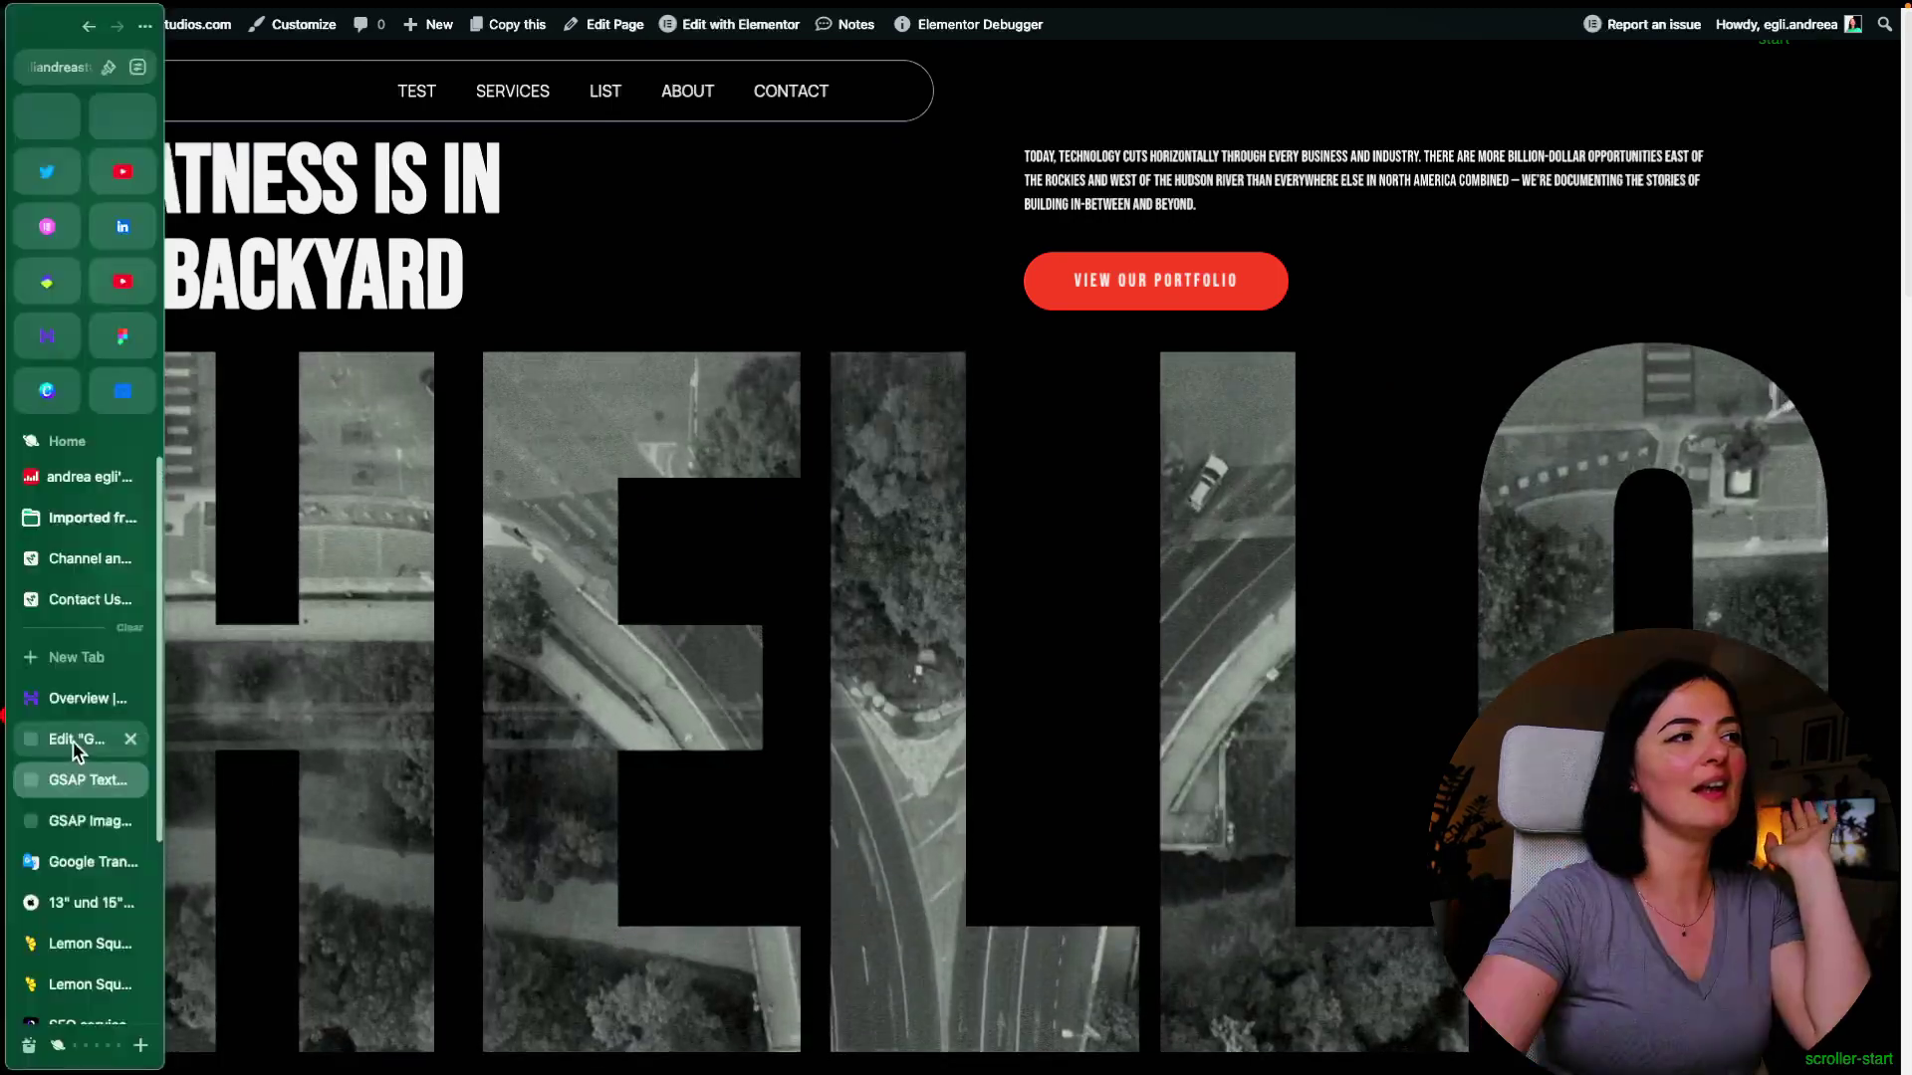
click(74, 741)
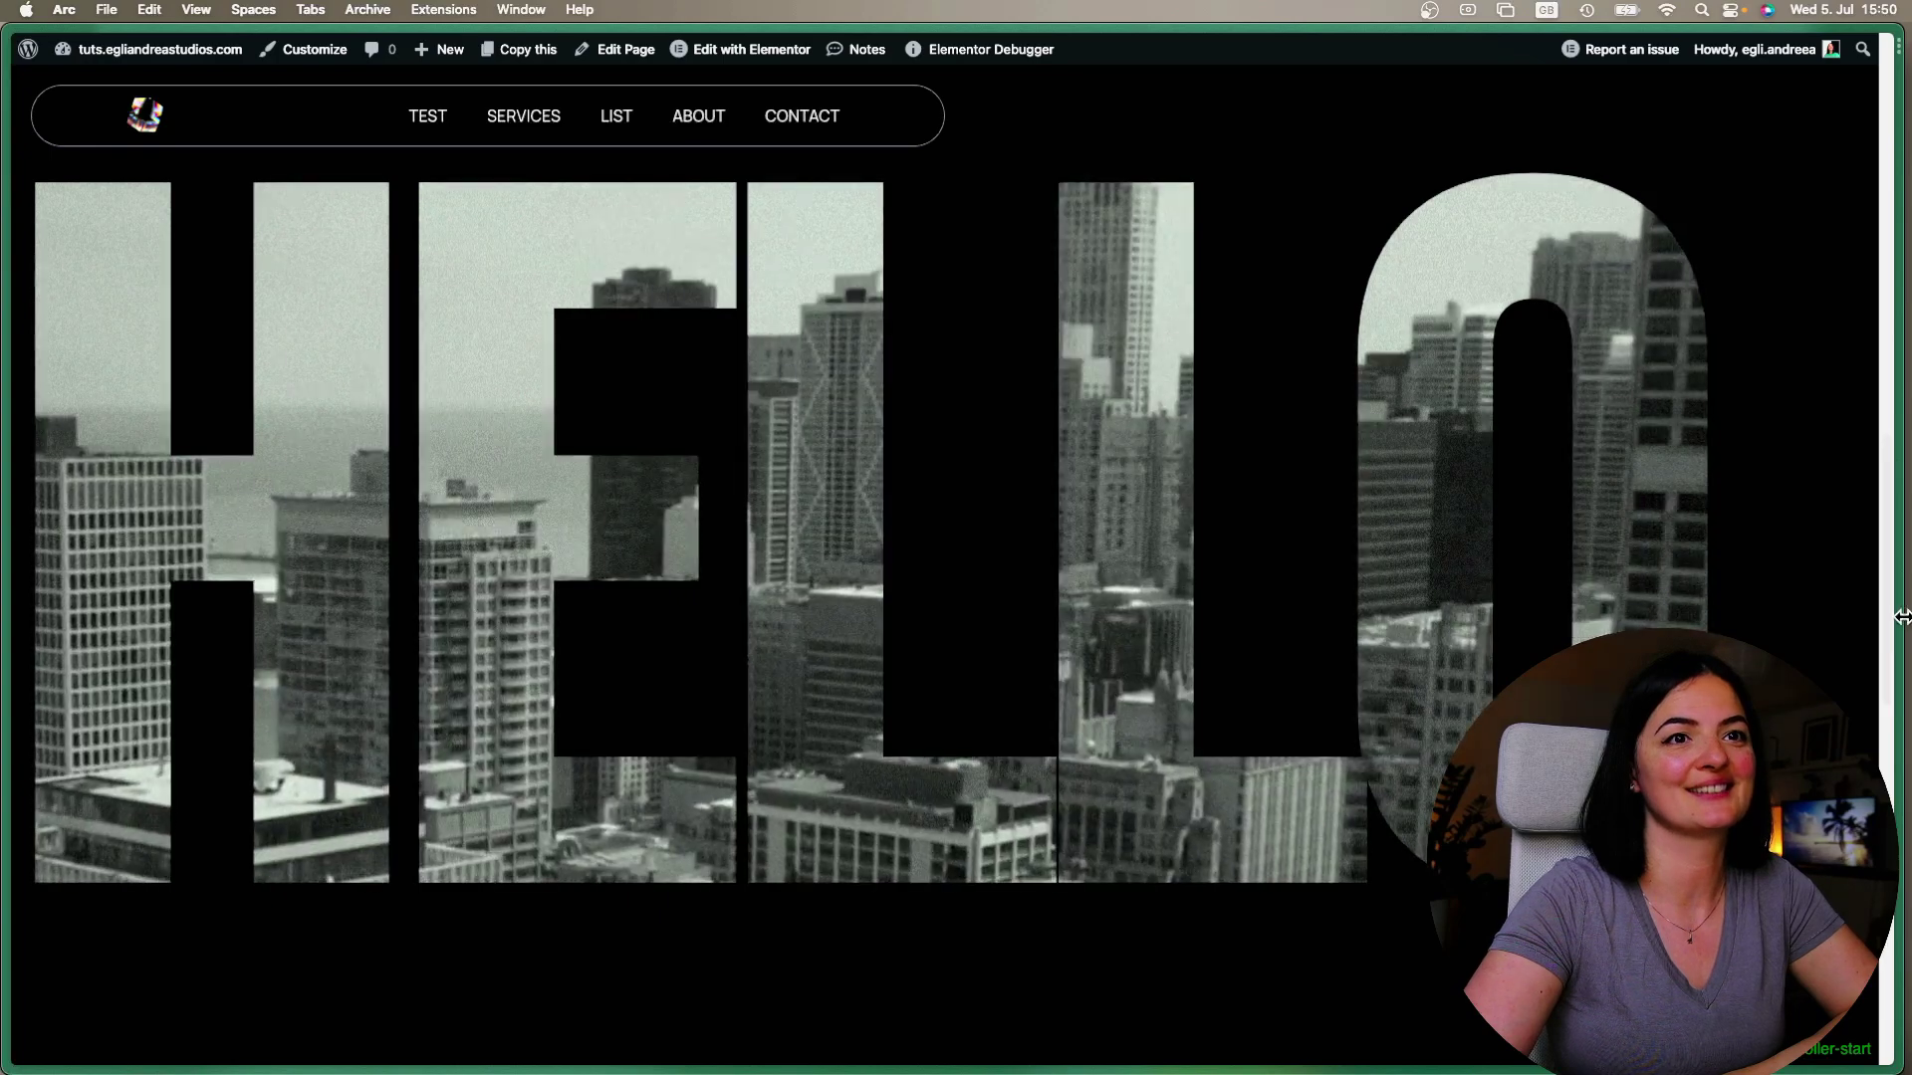
Scroll-test the HELLO animation at tablet and phone window widths, then widen back to desktop
drag(1897, 626, 728, 619)
scroll(444, 541, down, 5)
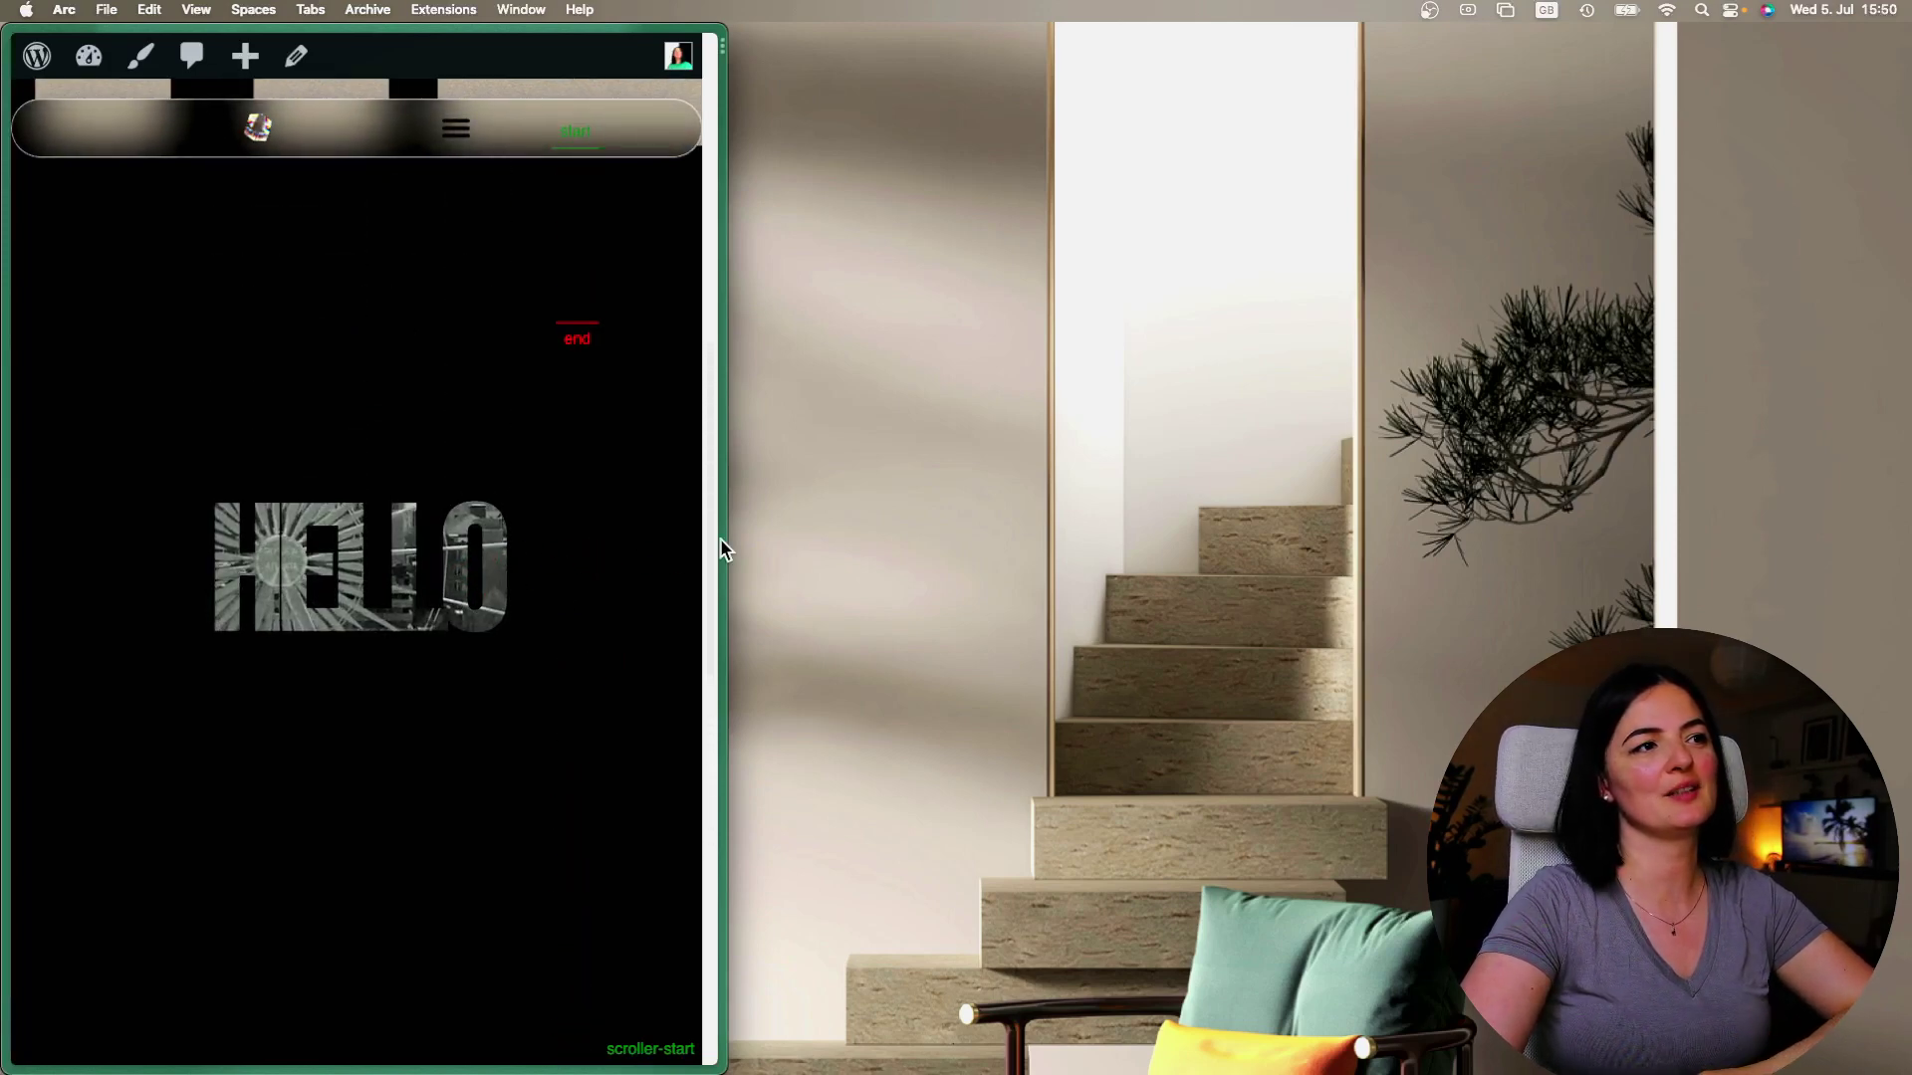
drag(721, 543, 445, 546)
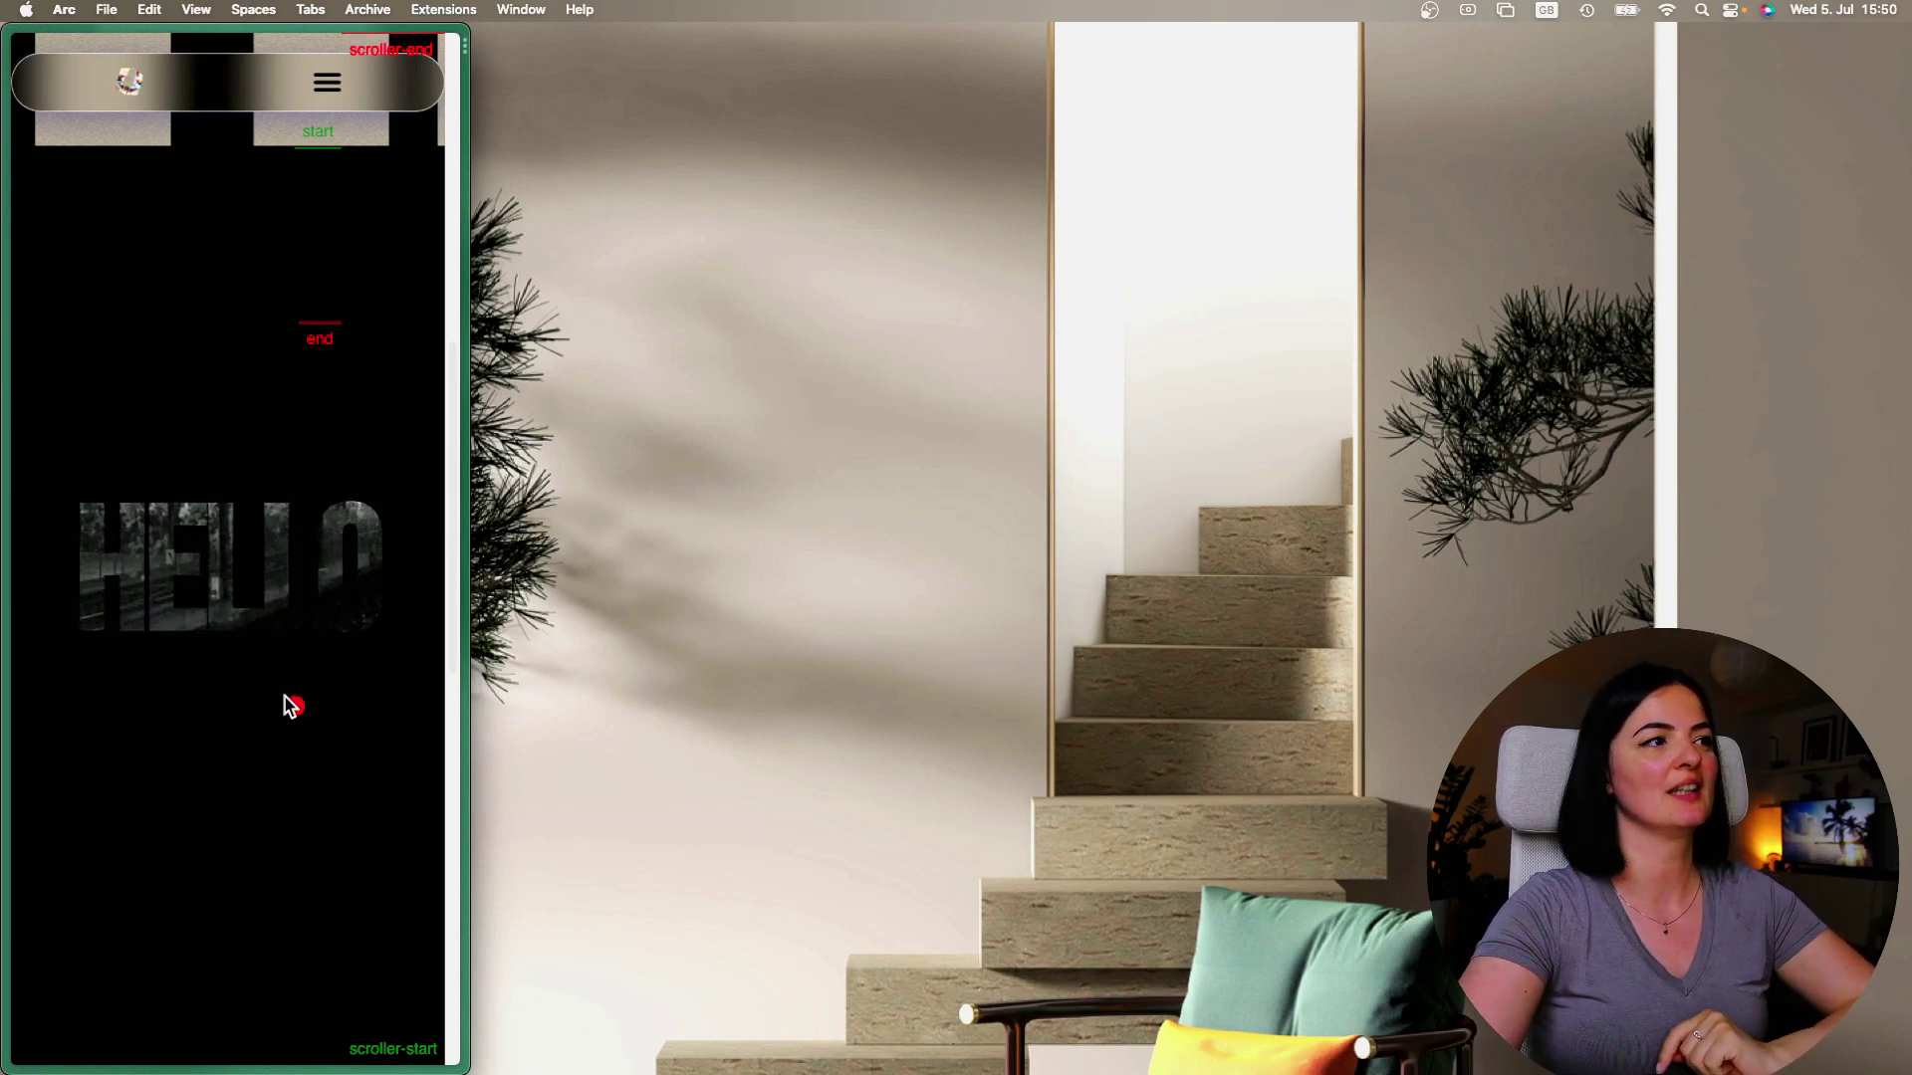
scroll(291, 706, down, 3)
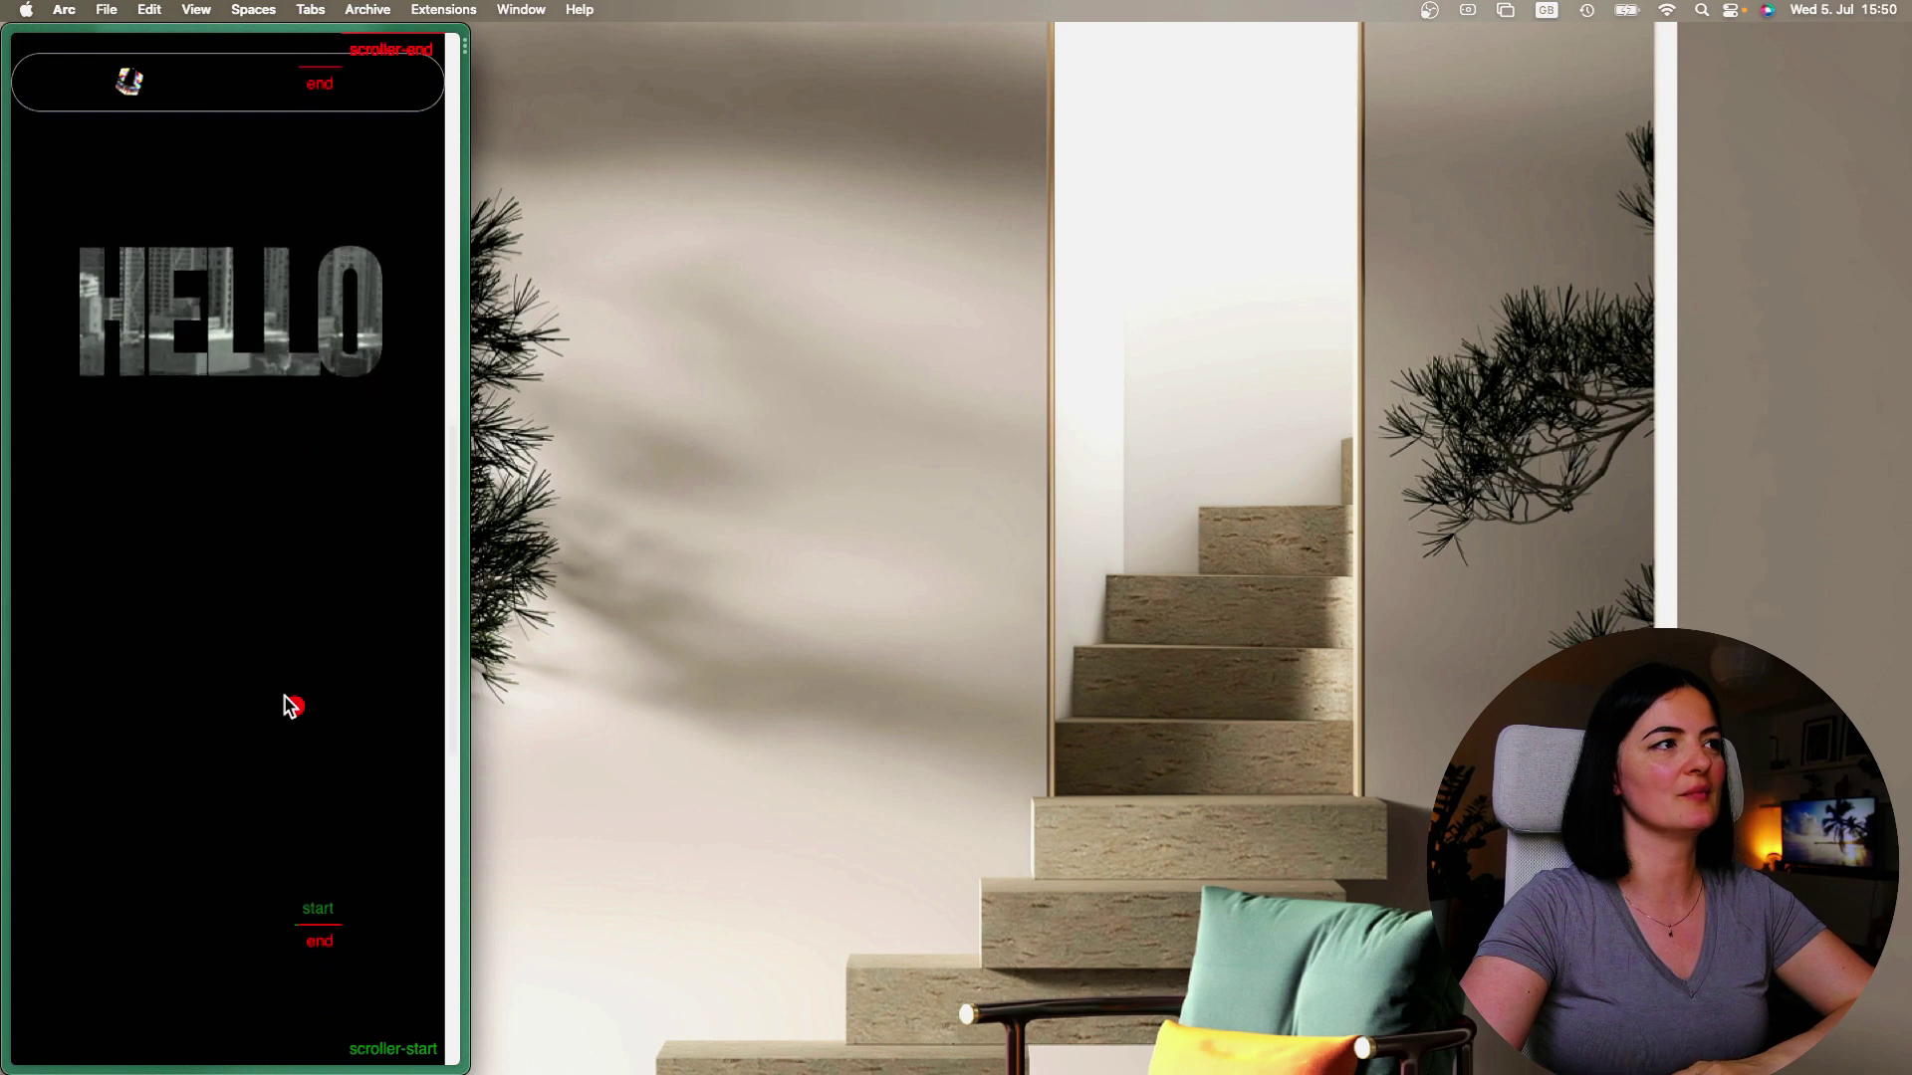
scroll(291, 706, up, 5)
scroll(291, 706, down, 10)
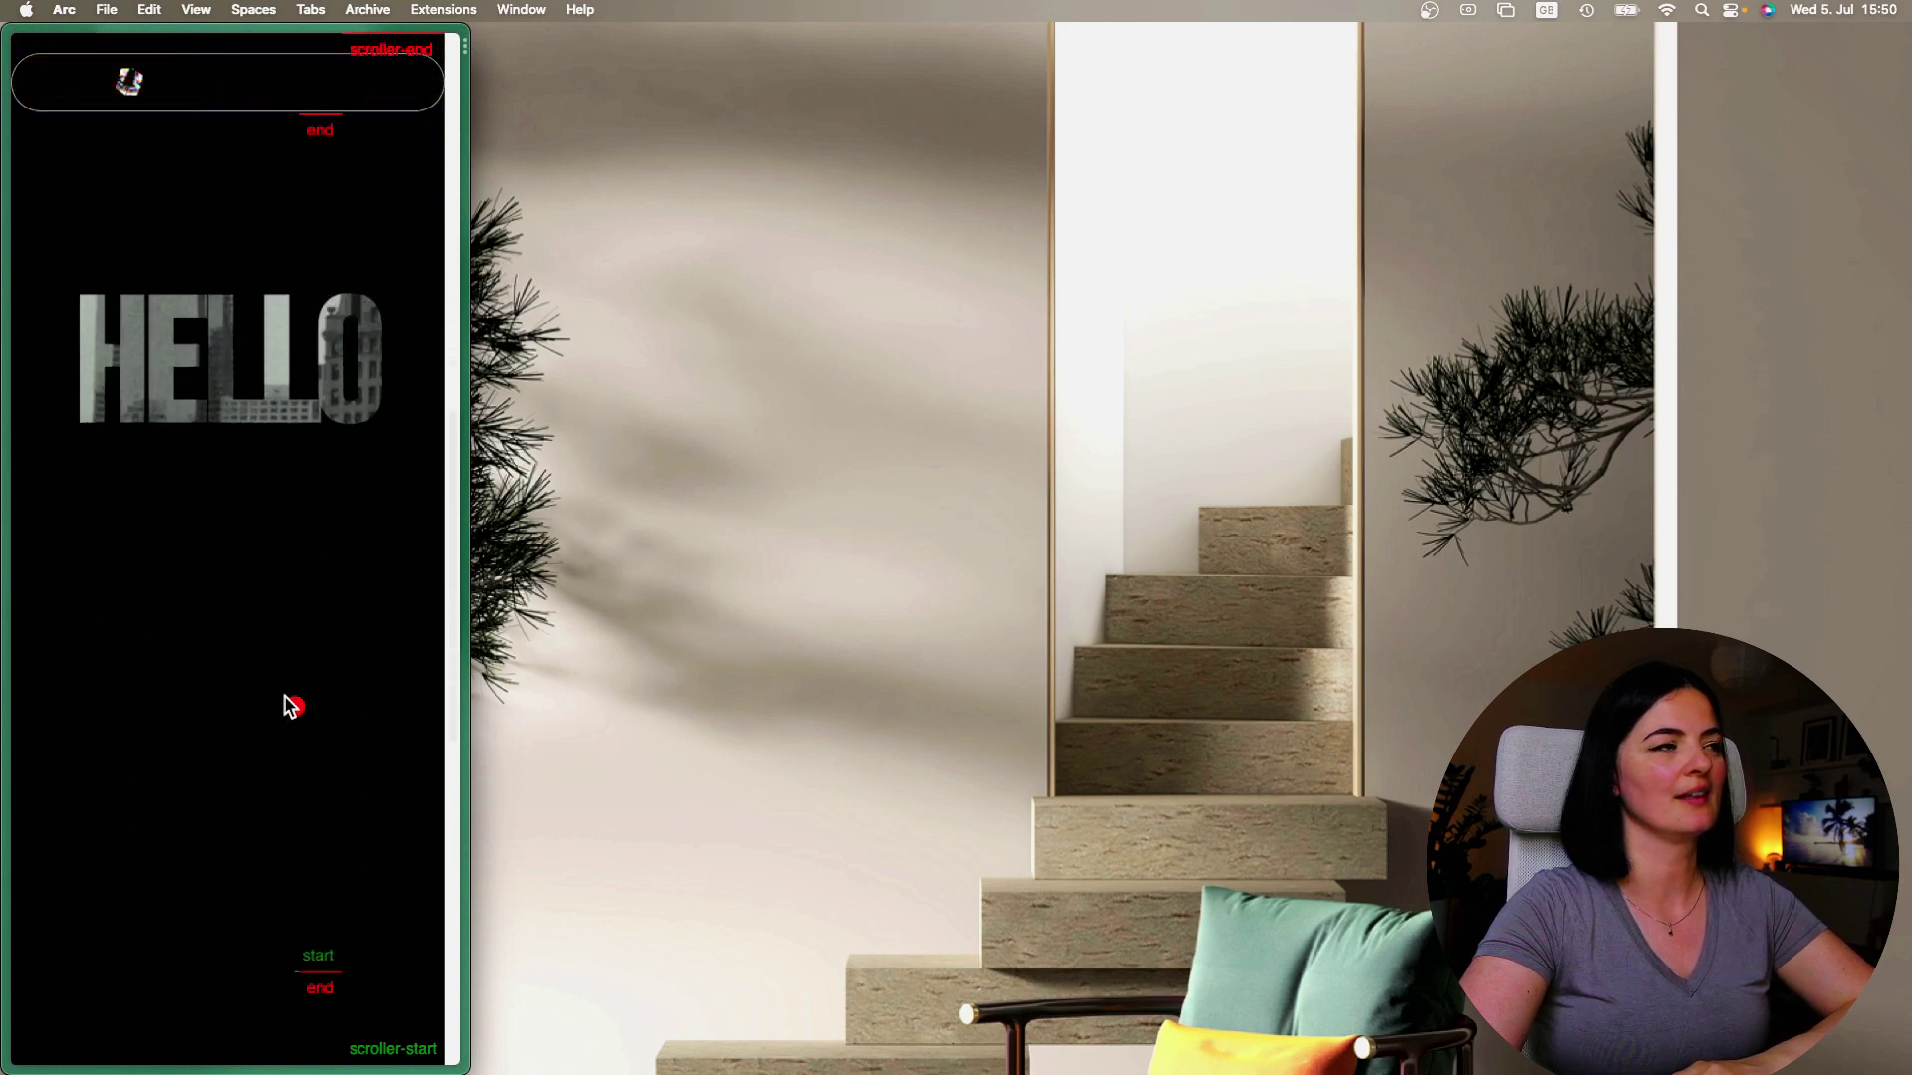
scroll(291, 706, up, 2)
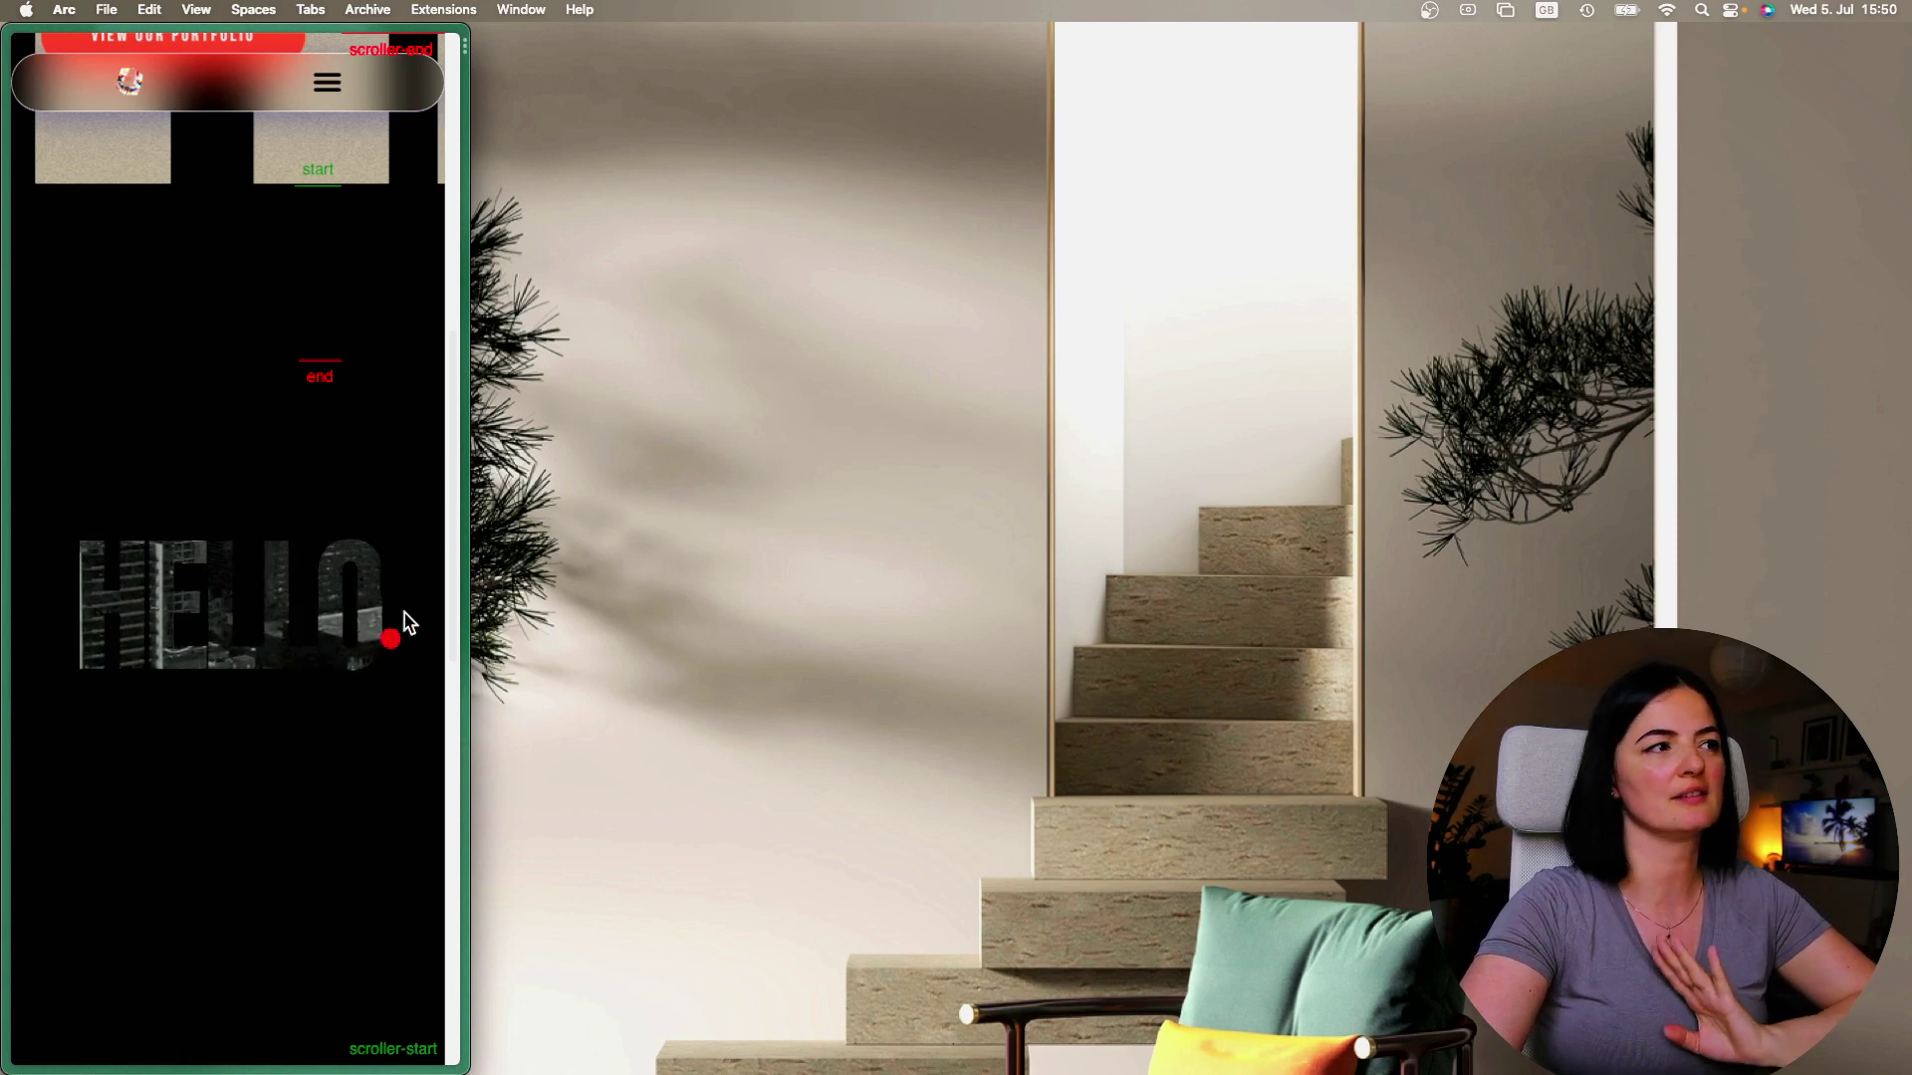
drag(468, 581, 1885, 568)
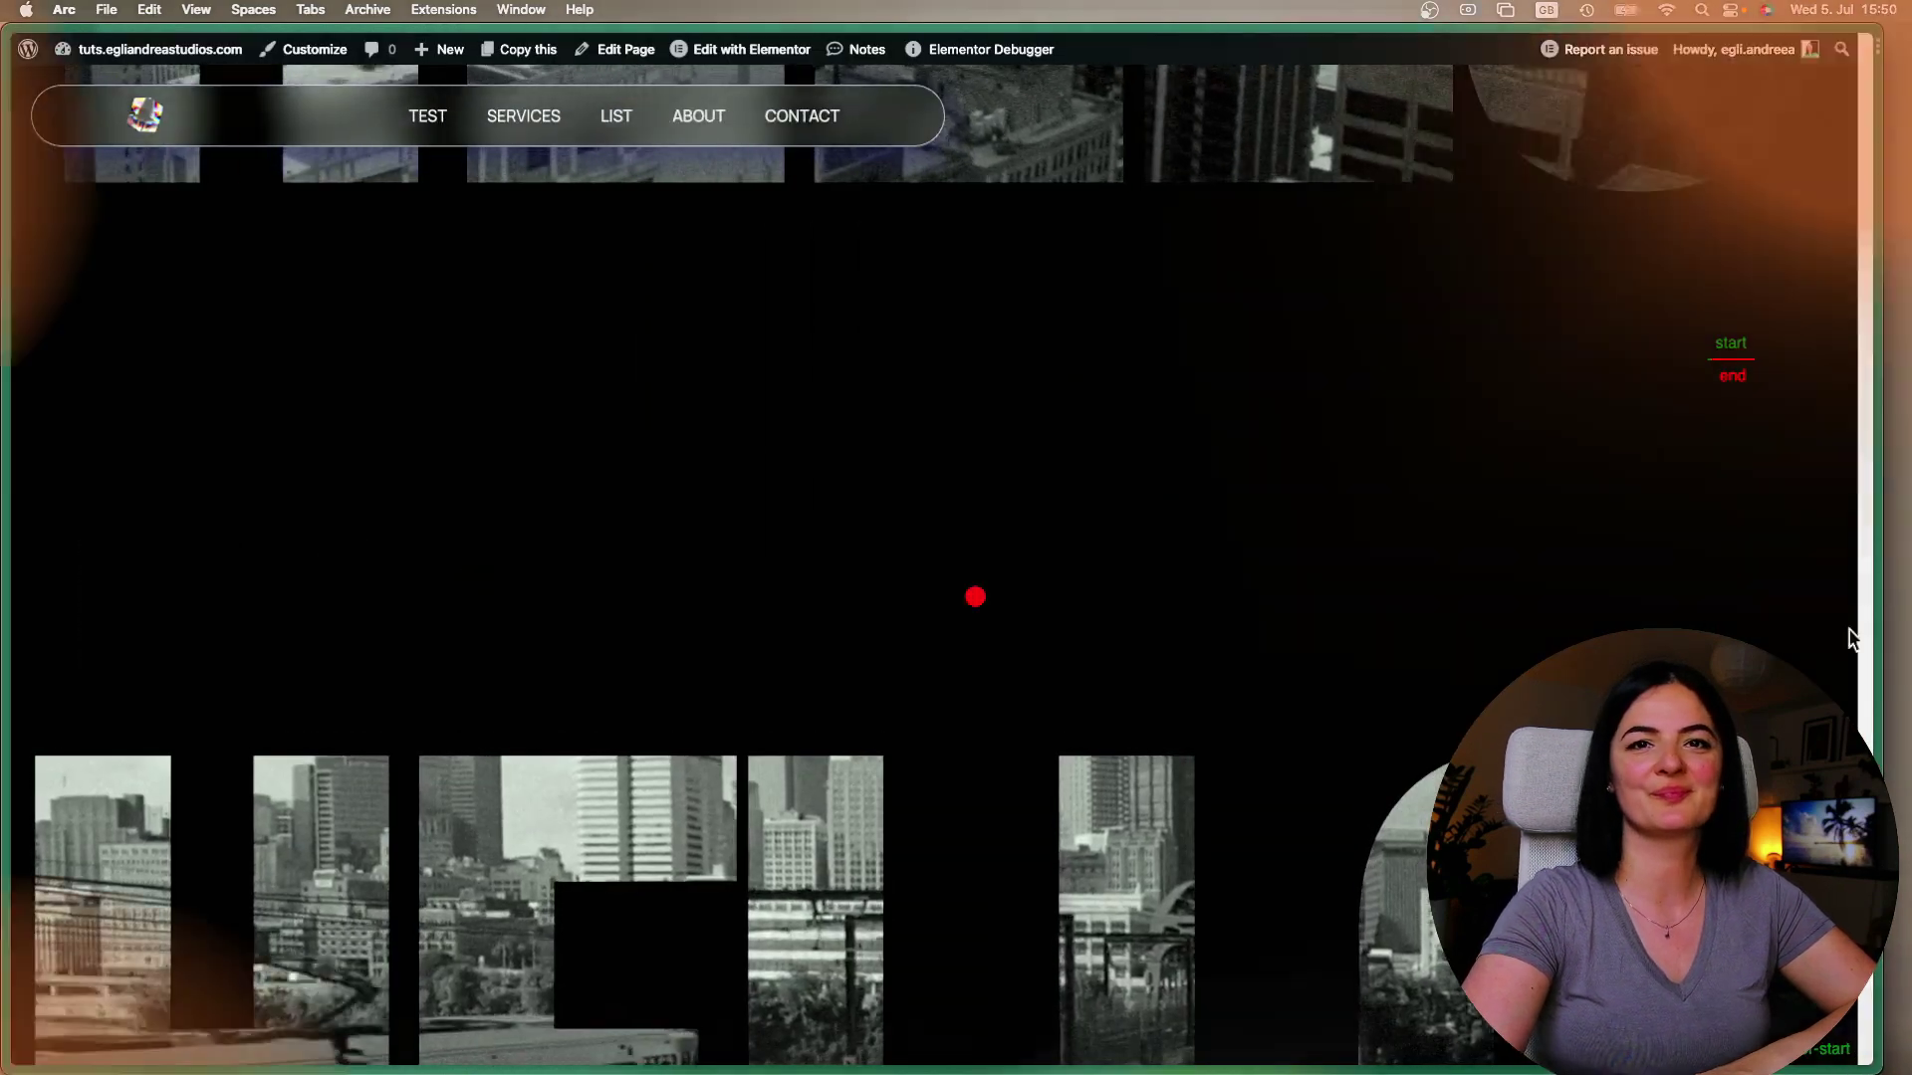